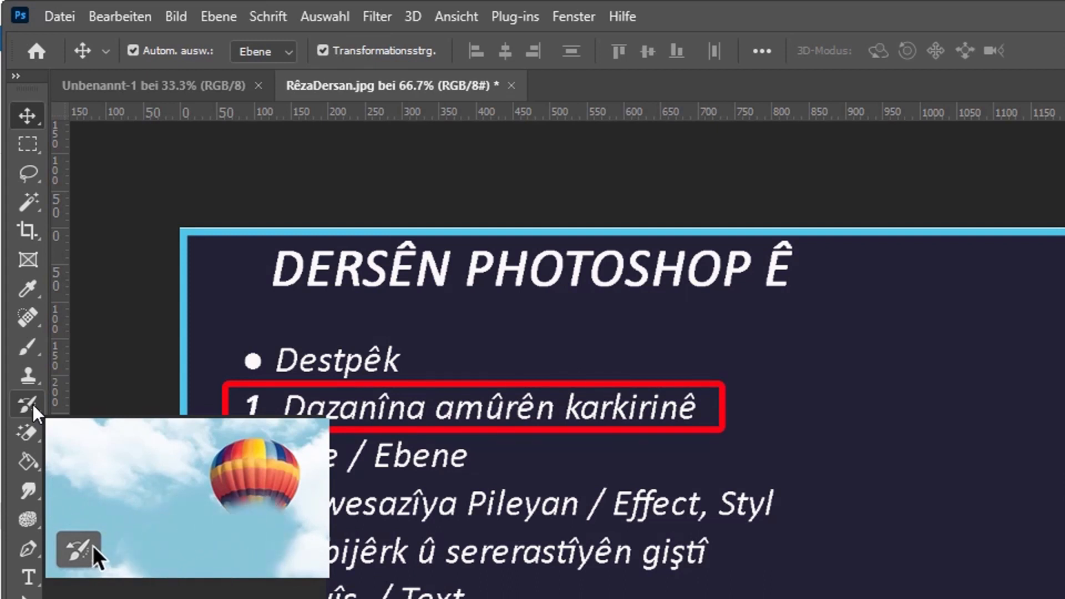
- Open the adilo image from the 1_YOUTUBE folder in Adobe Photoshop 2021
click(32, 403)
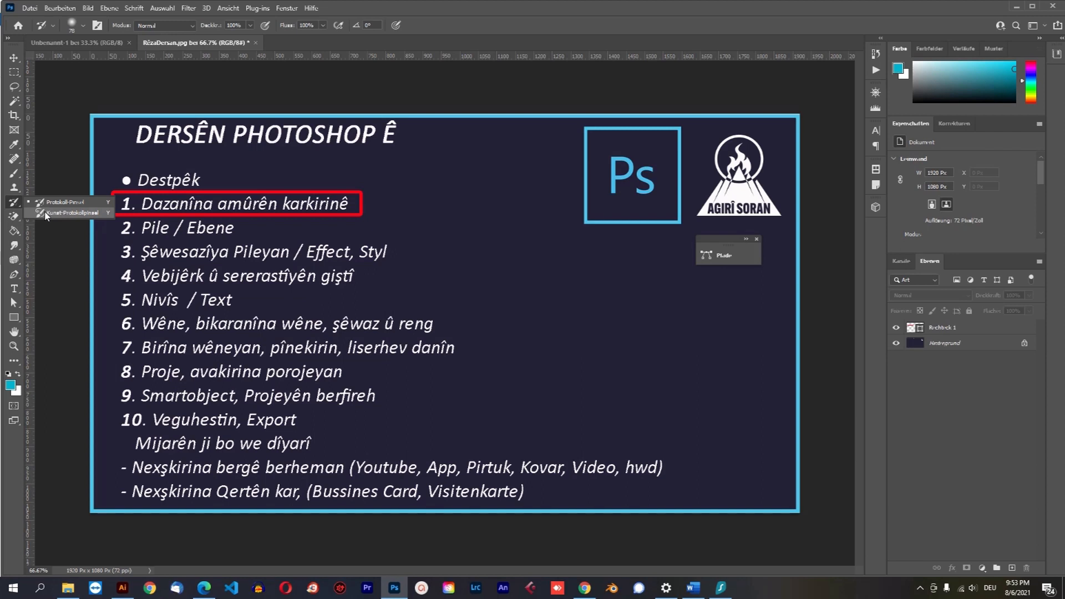
click(69, 588)
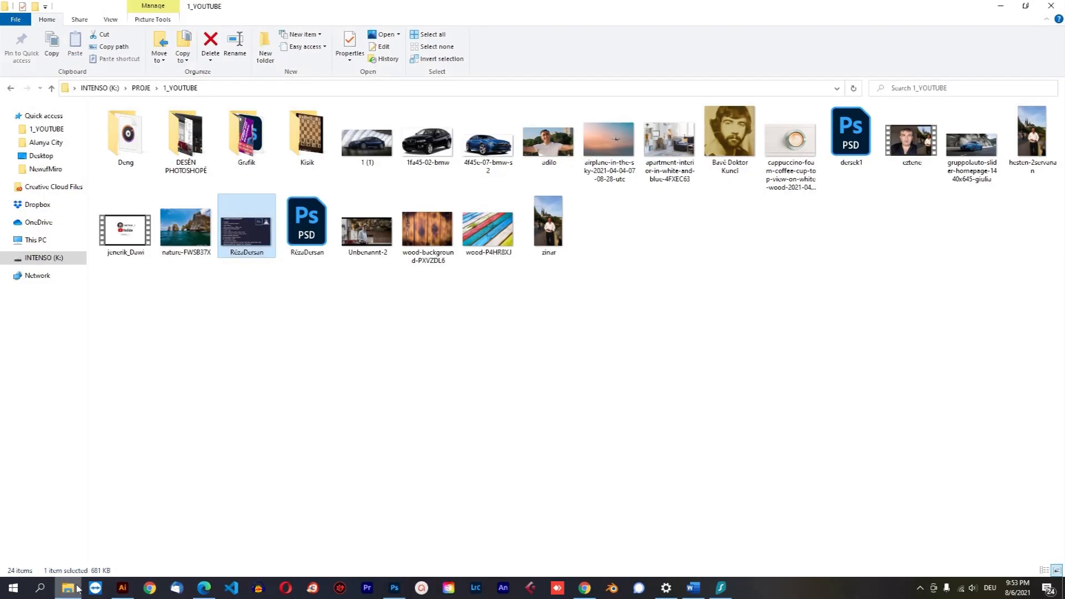
click(787, 266)
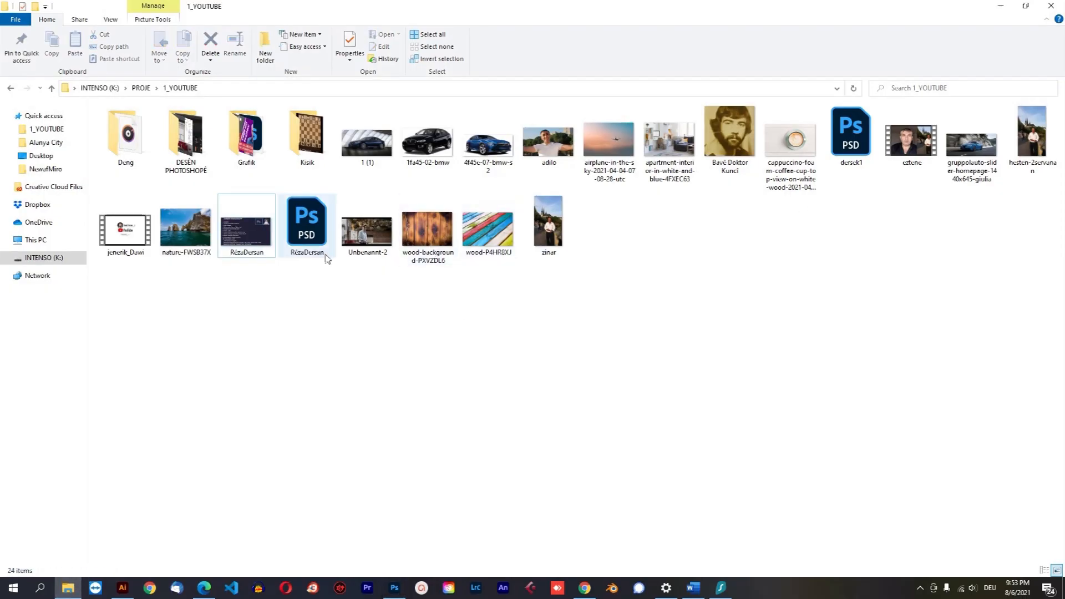
right_click(552, 135)
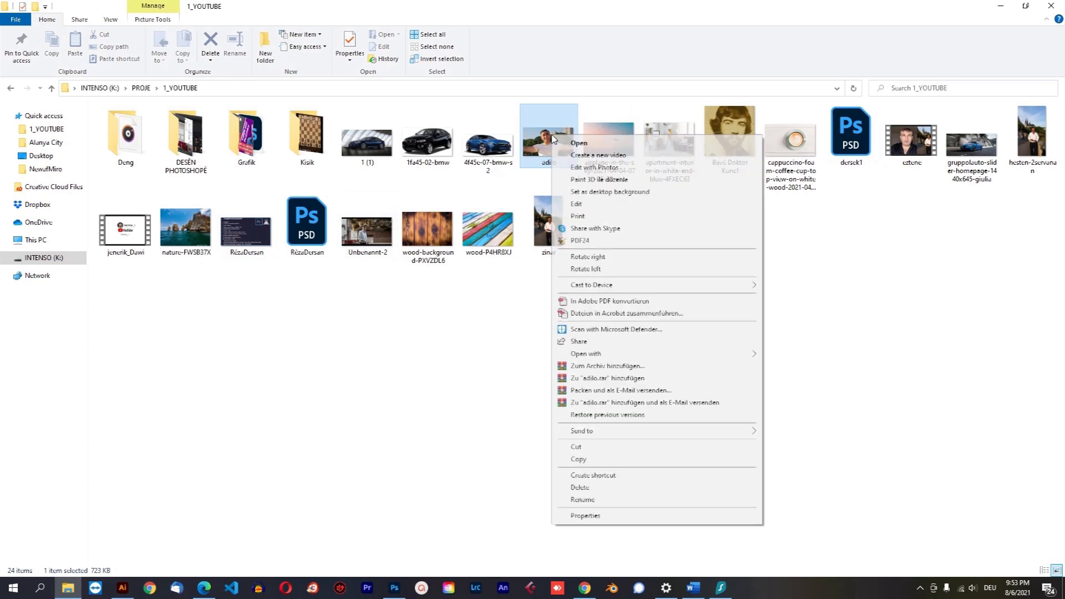
mouse_move(613, 354)
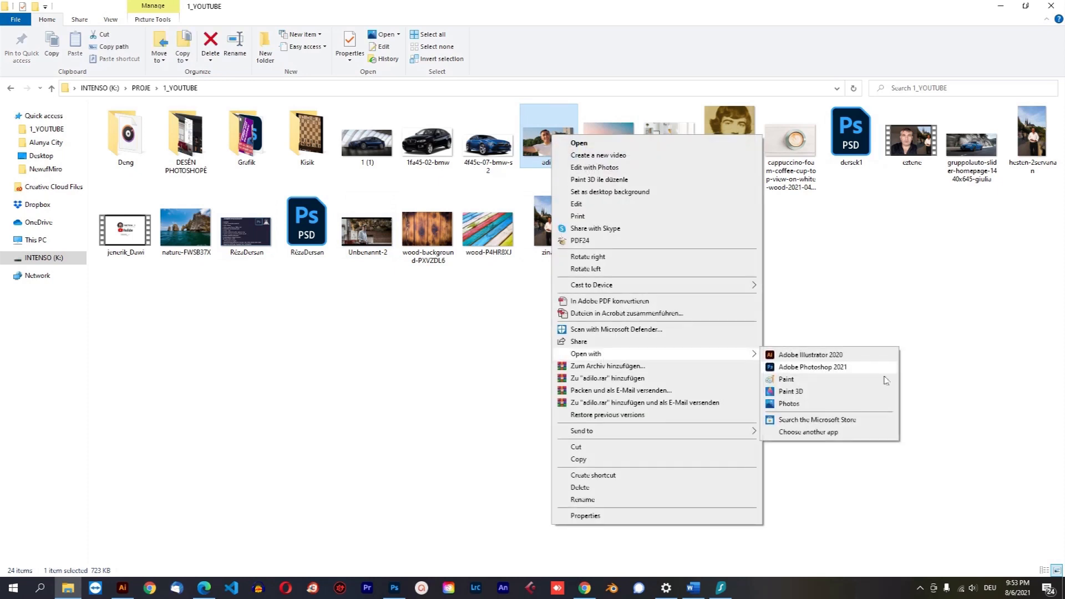
click(846, 366)
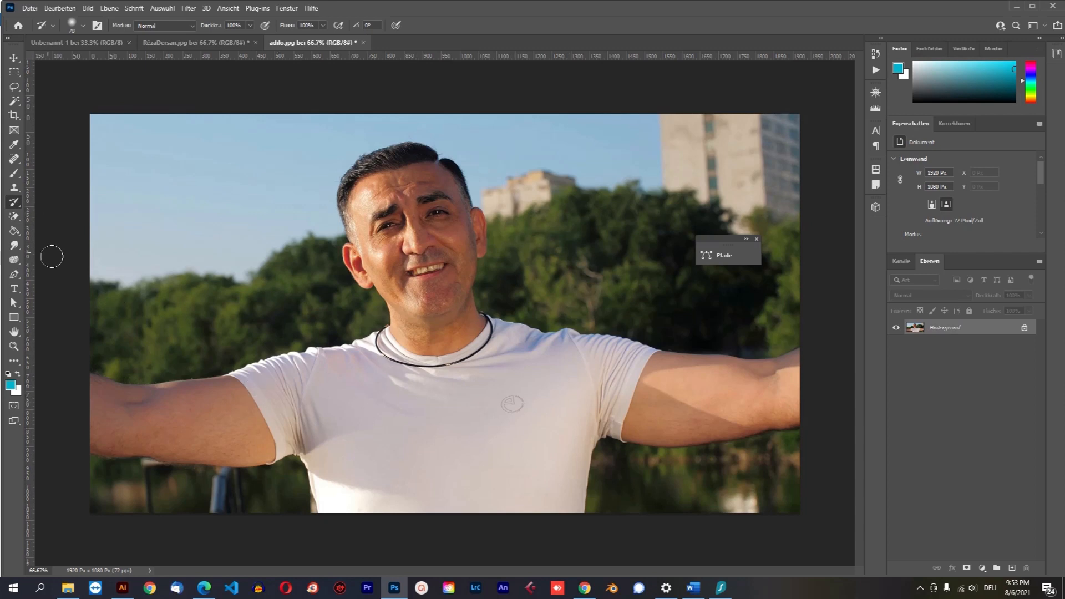
- Choose the Art History Brush (Kunst-Protokollpinsel) and set its brush size to 73 px
right_click(16, 205)
click(42, 217)
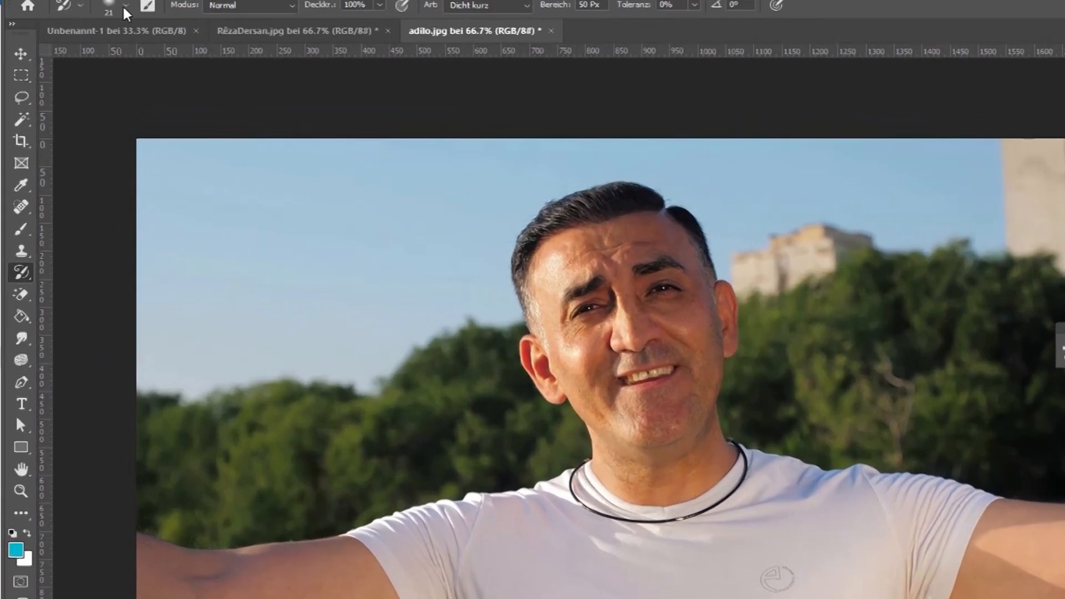
click(73, 23)
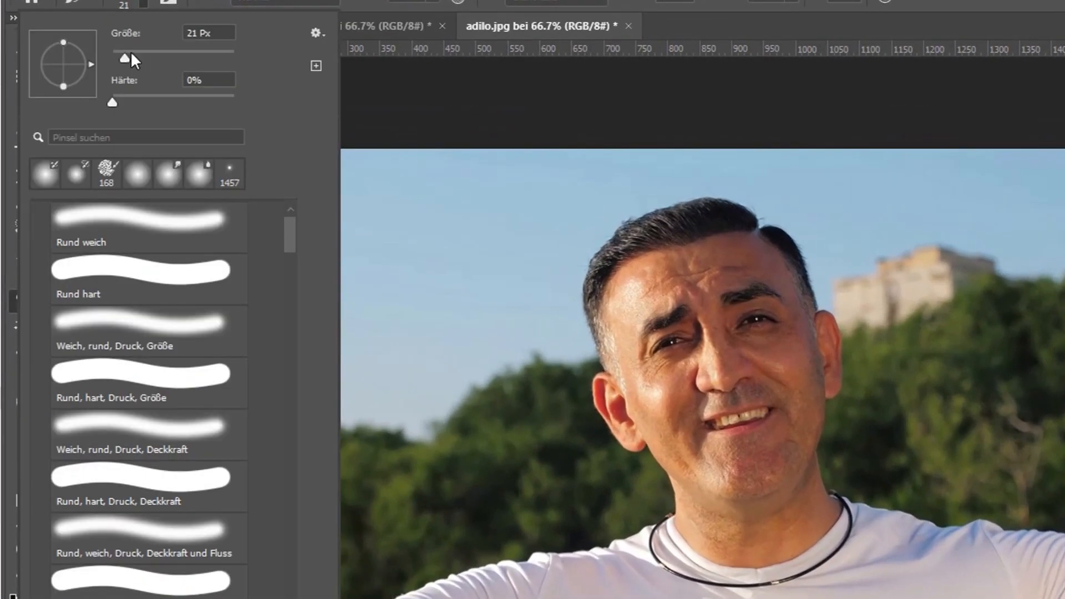
drag(135, 55, 156, 54)
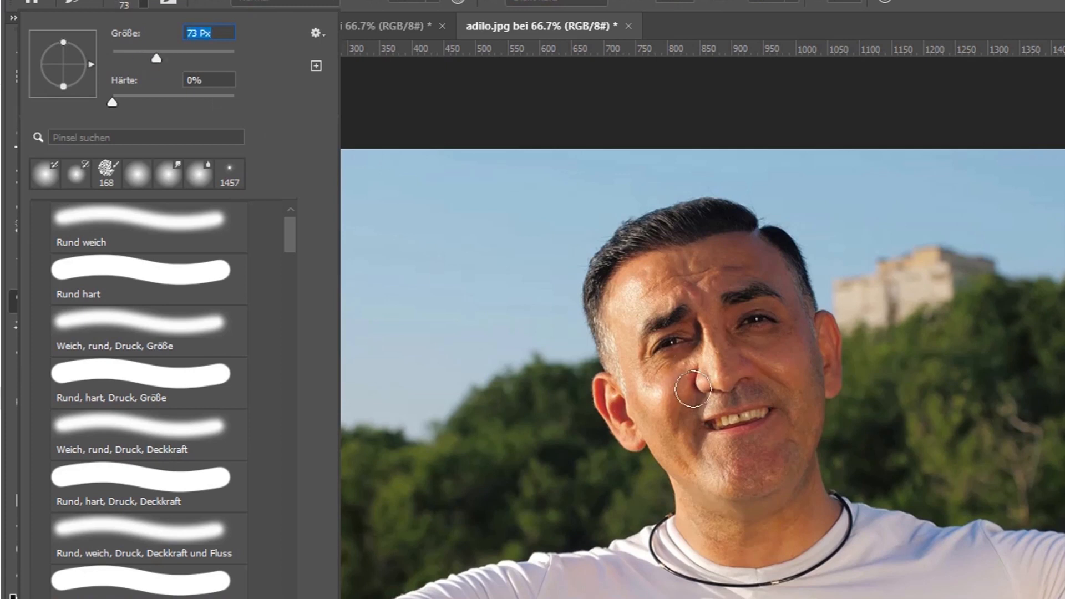
- Try smearing the shirt, necklace and both arms with the Art History Brush, and revert to the earlier Protokoll-Pinsel history state
click(633, 582)
mouse_move(628, 581)
mouse_down()
mouse_move(681, 572)
mouse_move(724, 577)
mouse_move(859, 536)
mouse_up()
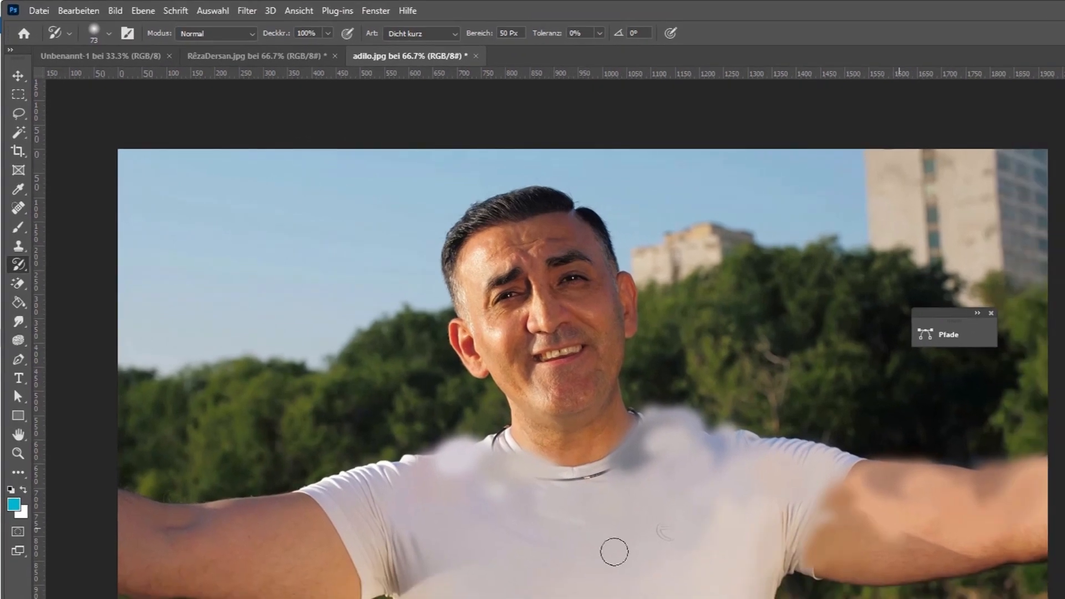
mouse_move(427, 504)
mouse_down()
mouse_move(233, 497)
mouse_move(442, 546)
mouse_up()
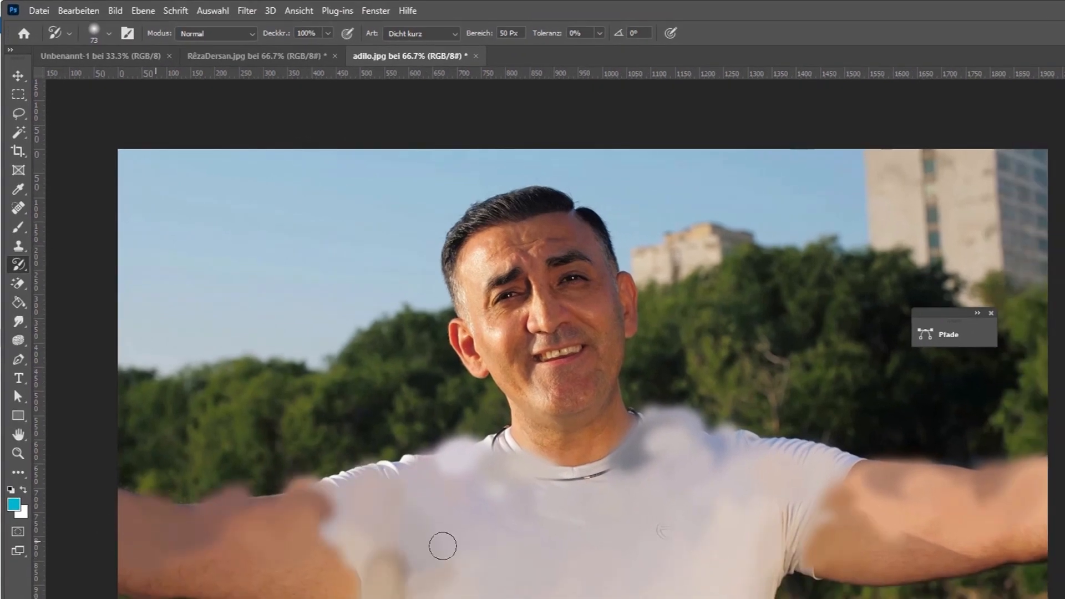
click(1061, 225)
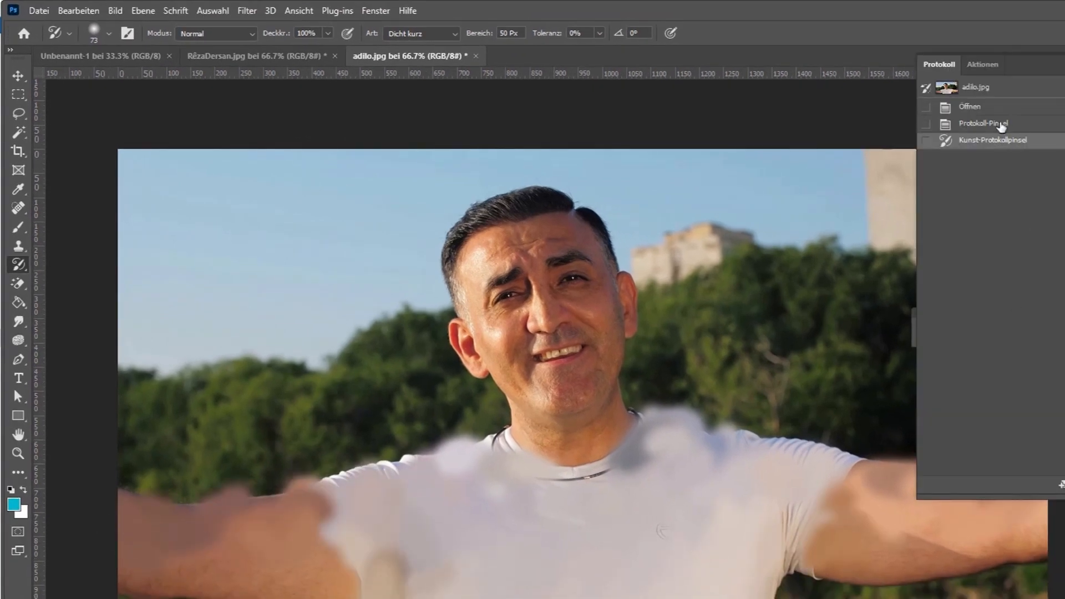
click(1001, 125)
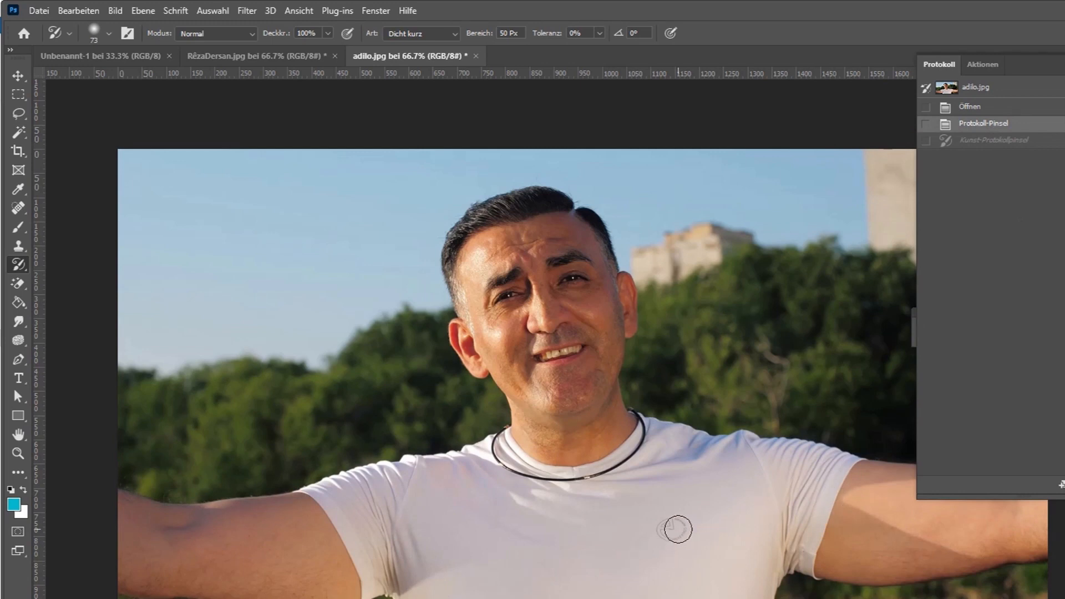
- Paint out the shirt's chest logo and smear the trees and buildings beside the head with the Art History Brush
click(678, 530)
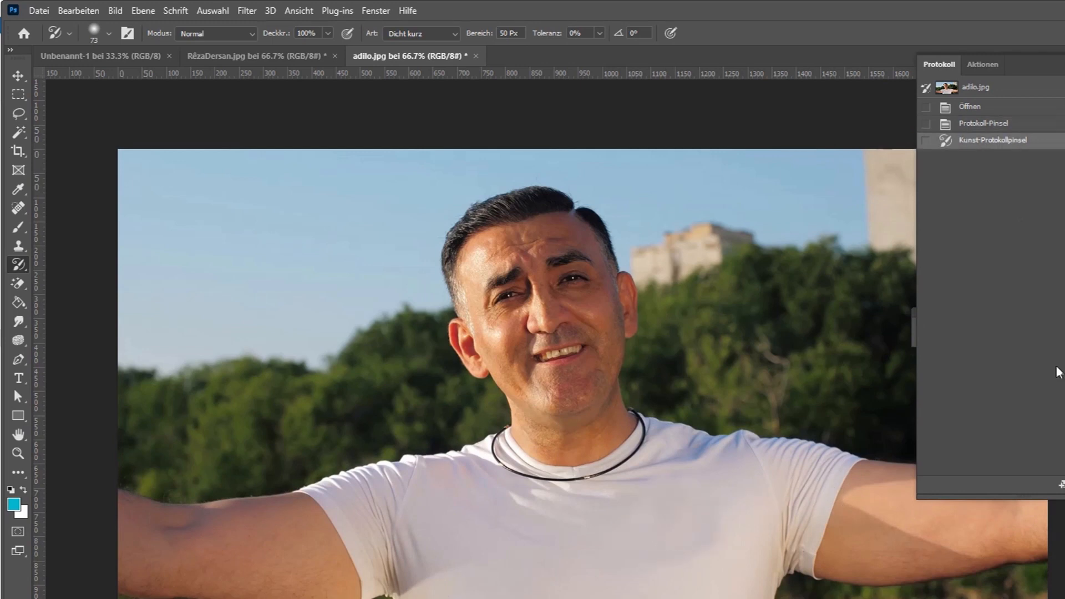
scroll(769, 442, up, 4)
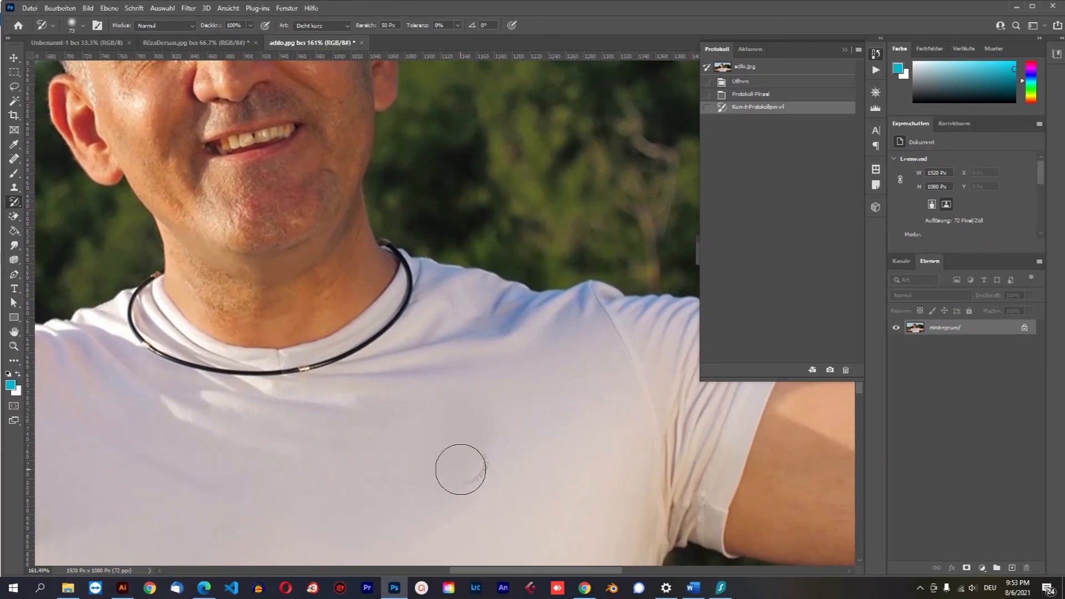
click(482, 476)
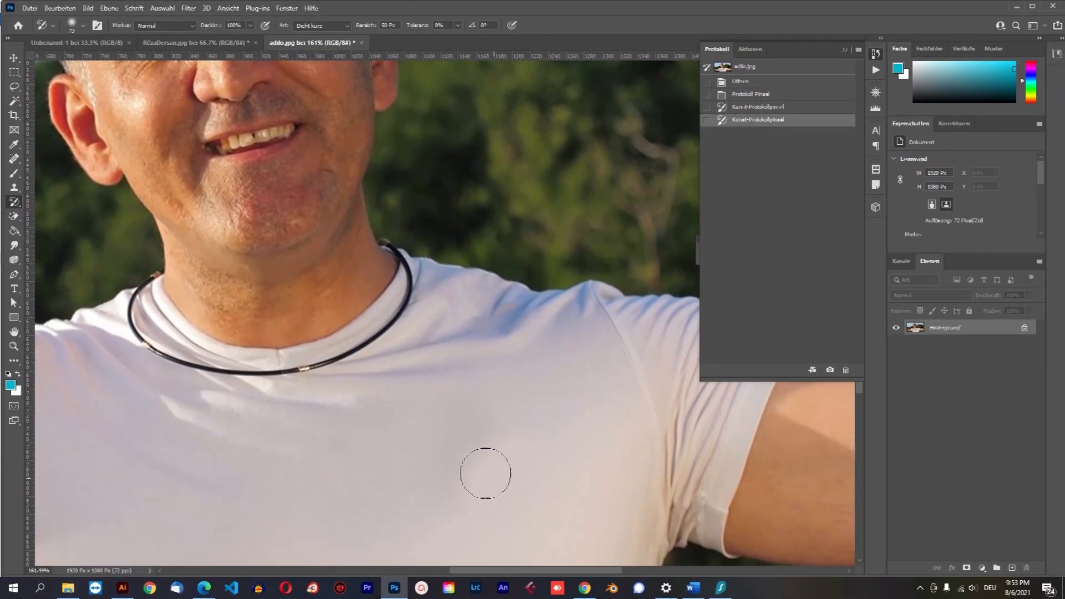
click(622, 466)
scroll(581, 368, down, 5)
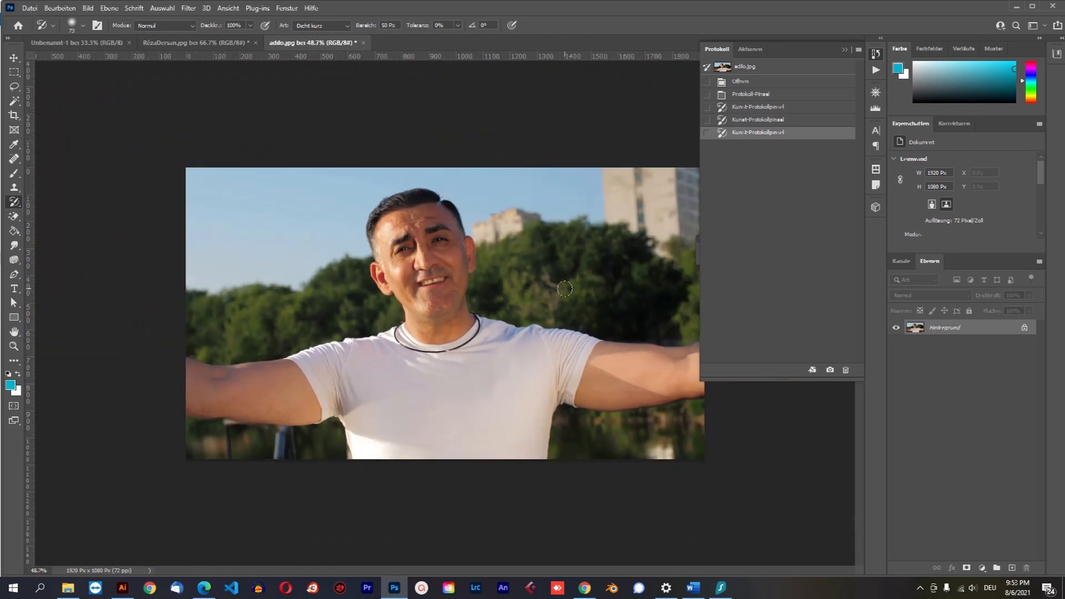
mouse_move(545, 310)
mouse_down()
mouse_move(501, 275)
mouse_move(511, 252)
mouse_move(562, 248)
mouse_move(561, 285)
mouse_move(532, 279)
mouse_move(598, 259)
mouse_move(640, 283)
mouse_move(562, 222)
mouse_move(598, 279)
mouse_move(584, 288)
mouse_move(627, 226)
mouse_move(627, 191)
mouse_move(596, 221)
mouse_move(663, 168)
mouse_move(670, 241)
mouse_move(685, 177)
mouse_move(688, 205)
mouse_move(615, 262)
mouse_move(499, 226)
mouse_move(497, 216)
mouse_move(527, 256)
mouse_up()
- Restore the smeared buildings, trees and shirt logo with the History Brush (Protokoll-Pinsel)
right_click(15, 202)
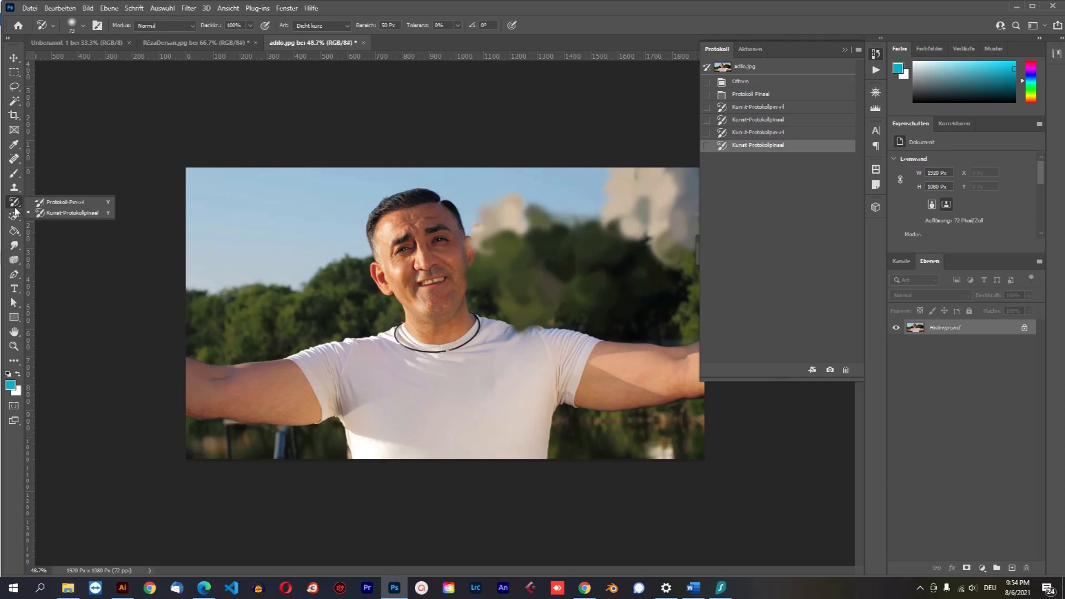
click(58, 201)
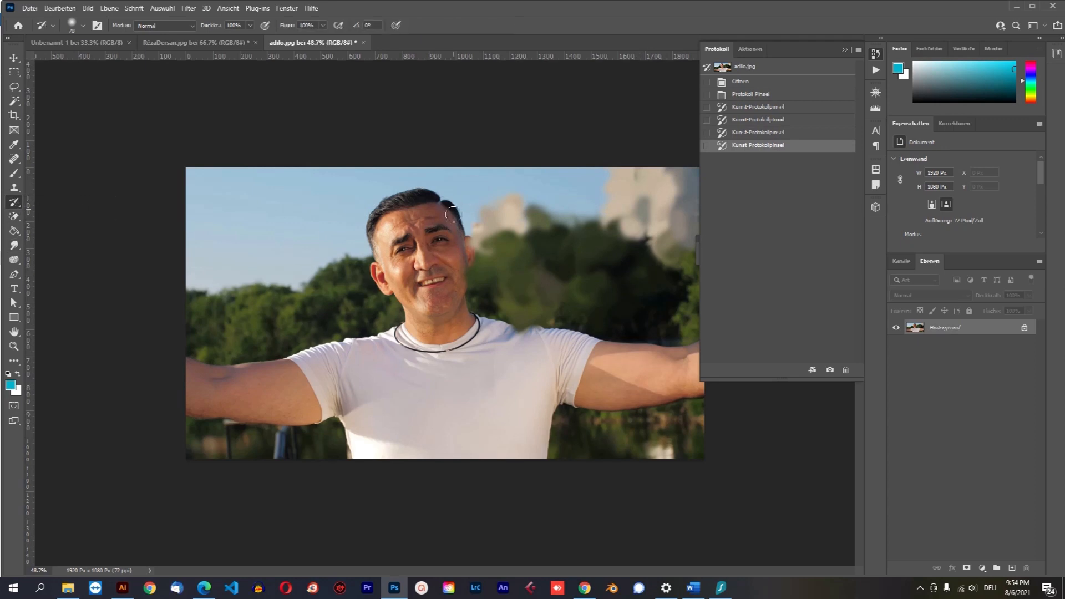
mouse_move(469, 236)
mouse_down()
mouse_move(494, 278)
mouse_move(487, 219)
mouse_up()
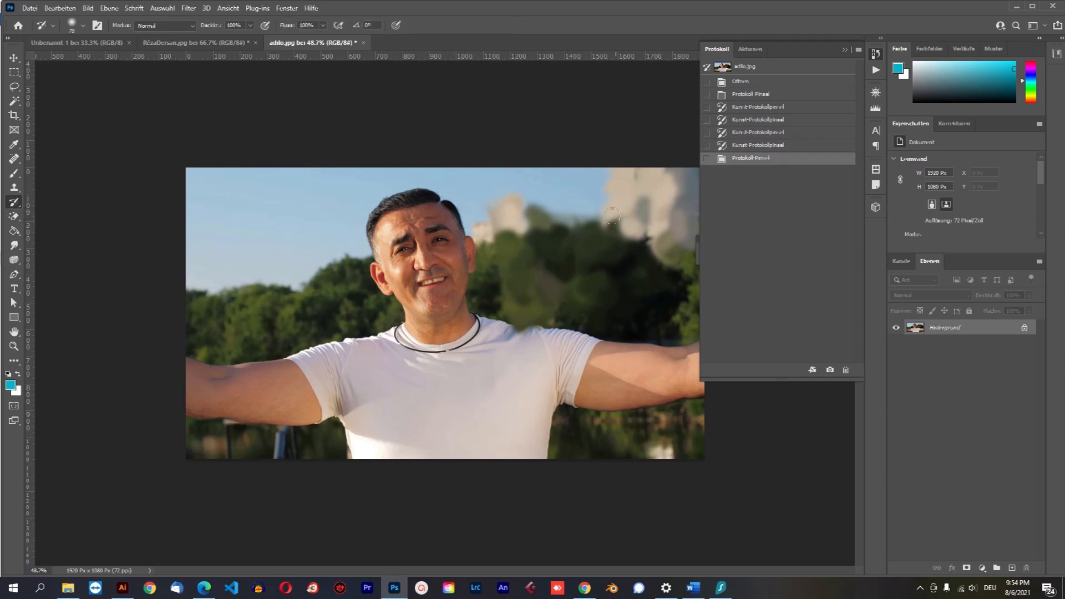
mouse_move(618, 166)
mouse_down()
mouse_move(617, 229)
mouse_move(649, 184)
mouse_move(638, 180)
mouse_move(653, 192)
mouse_move(655, 176)
mouse_move(674, 173)
mouse_move(676, 216)
mouse_up()
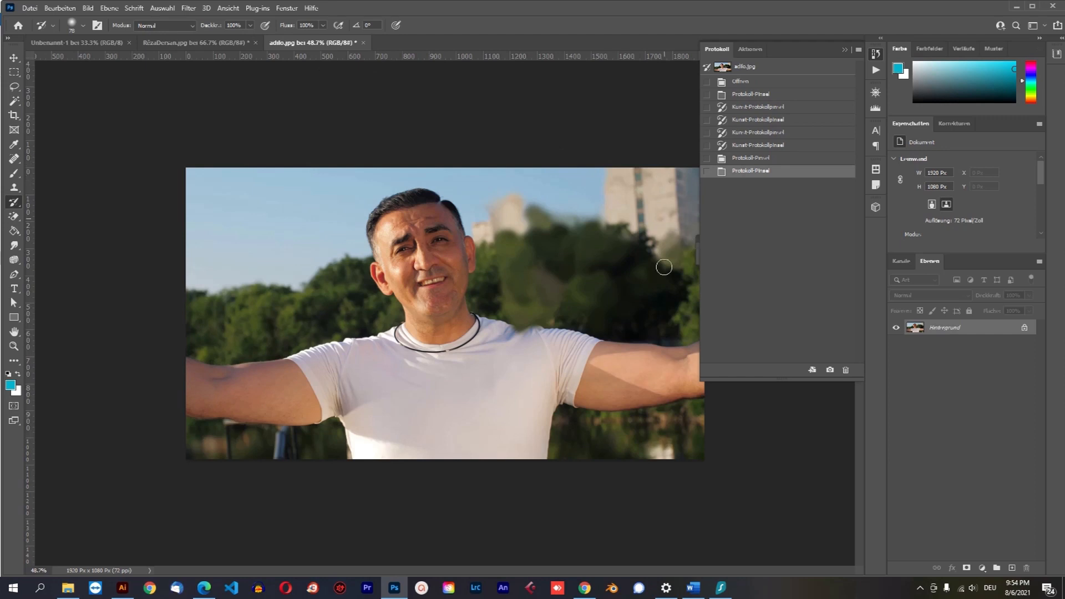
mouse_move(575, 259)
mouse_down()
mouse_move(532, 282)
mouse_move(537, 290)
mouse_move(550, 259)
mouse_move(520, 263)
mouse_move(511, 210)
mouse_up()
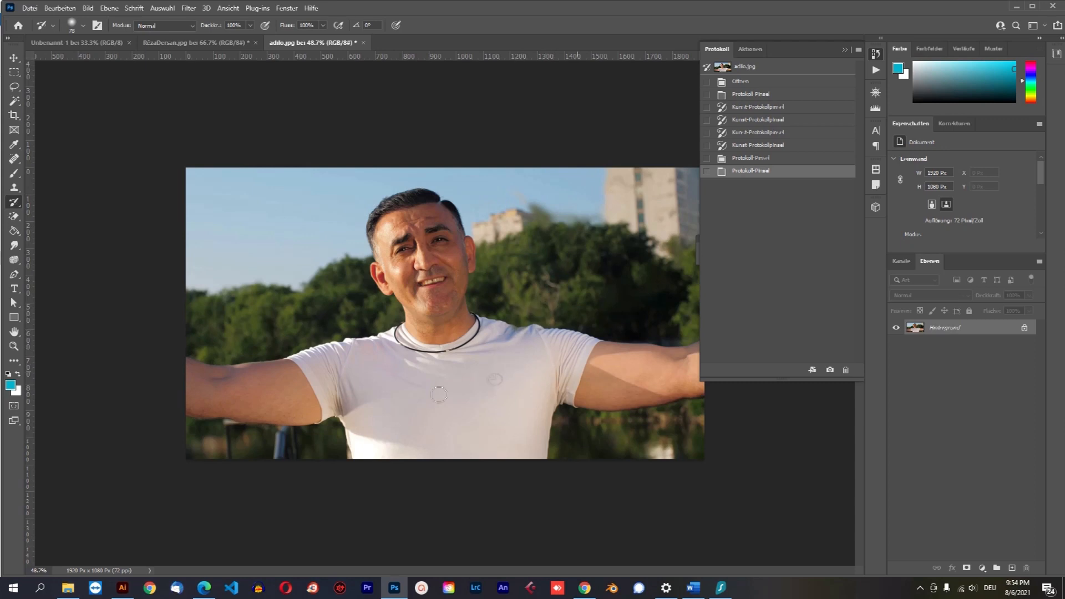
click(360, 323)
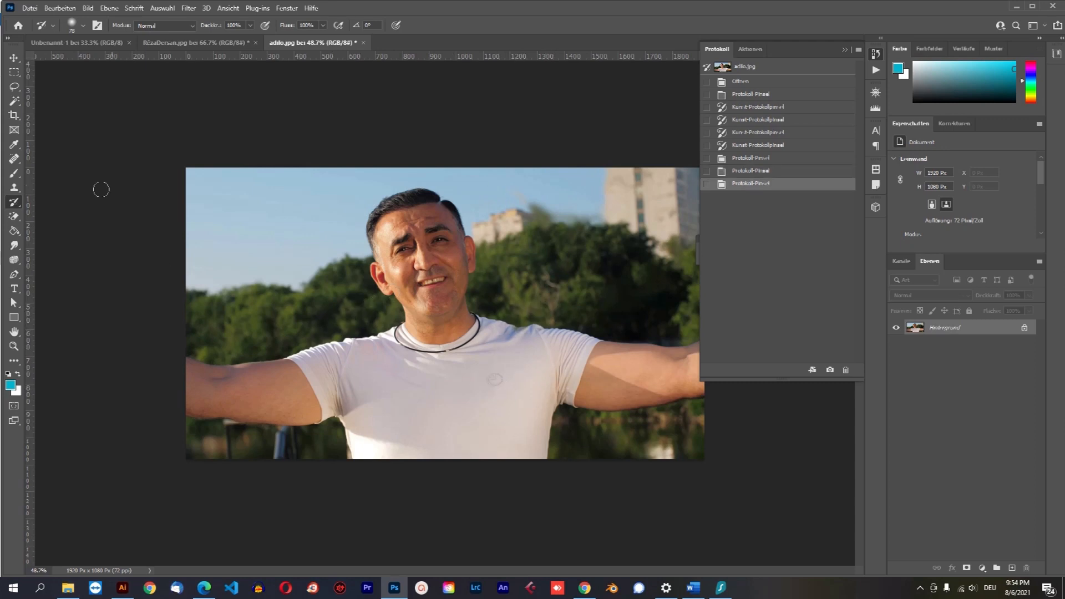
- Smear the treetops above the man's outstretched arm on the left of the photo with the Art History Brush
right_click(11, 207)
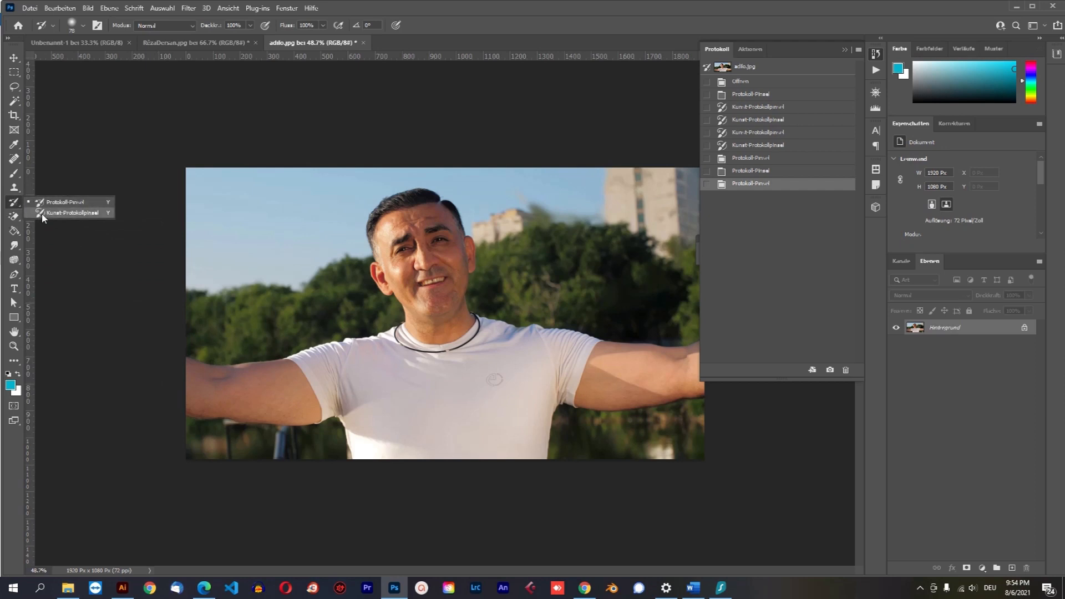
click(72, 213)
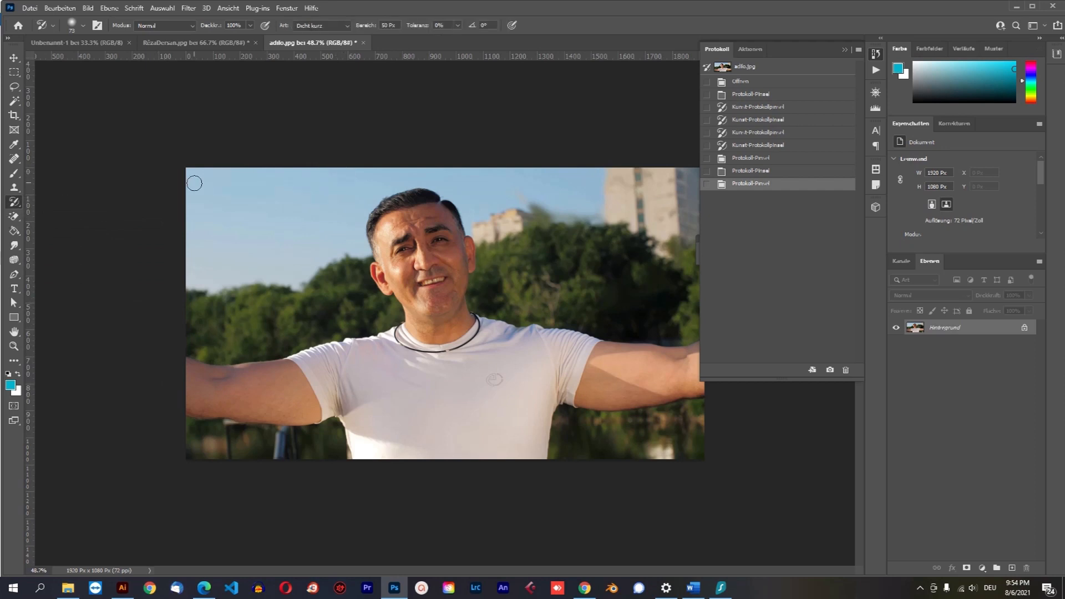
mouse_move(200, 280)
mouse_down()
mouse_move(291, 286)
mouse_move(194, 308)
mouse_move(231, 332)
mouse_move(232, 290)
mouse_up()
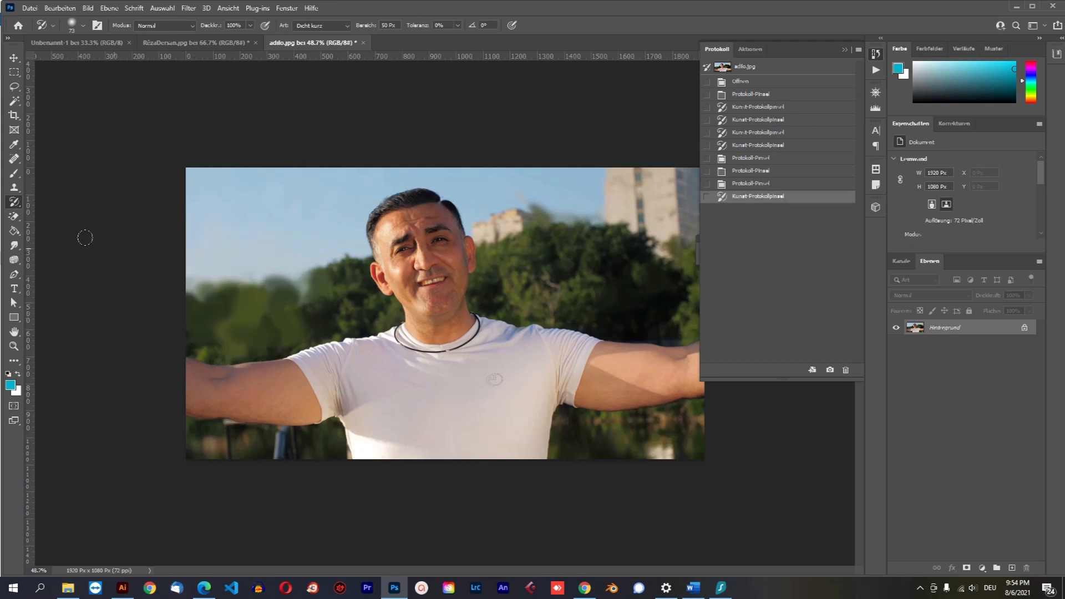
- Restore the smeared treetops on the photo's left with the History Brush, switch to the Move tool and hide the edit history
right_click(13, 202)
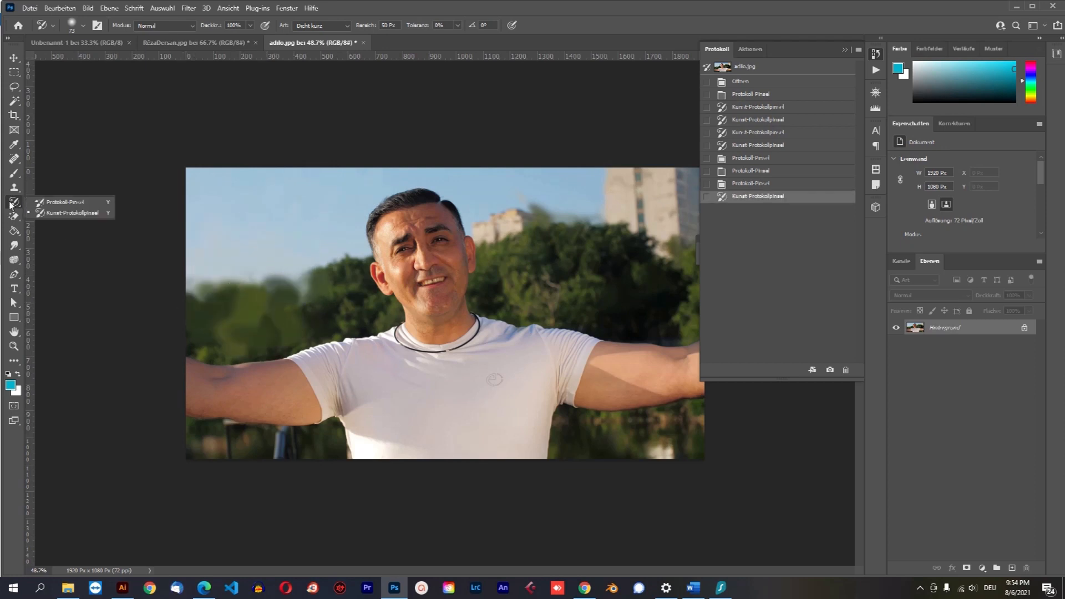
click(40, 203)
mouse_move(314, 271)
mouse_down()
mouse_move(126, 304)
mouse_move(273, 275)
mouse_move(333, 293)
mouse_move(312, 326)
mouse_move(255, 317)
mouse_move(227, 341)
mouse_move(247, 354)
mouse_up()
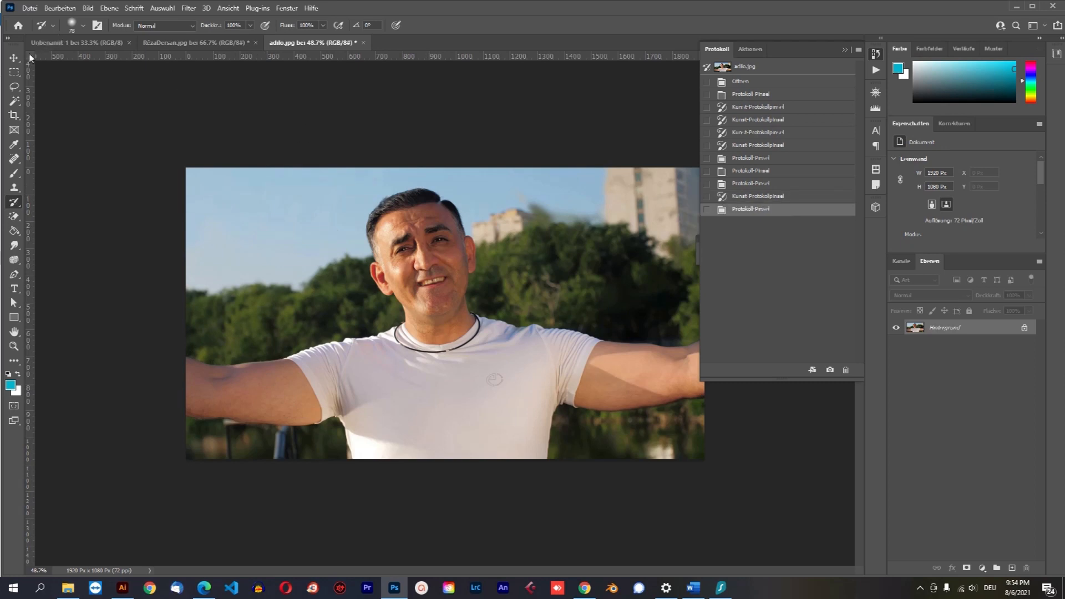
click(13, 57)
click(847, 49)
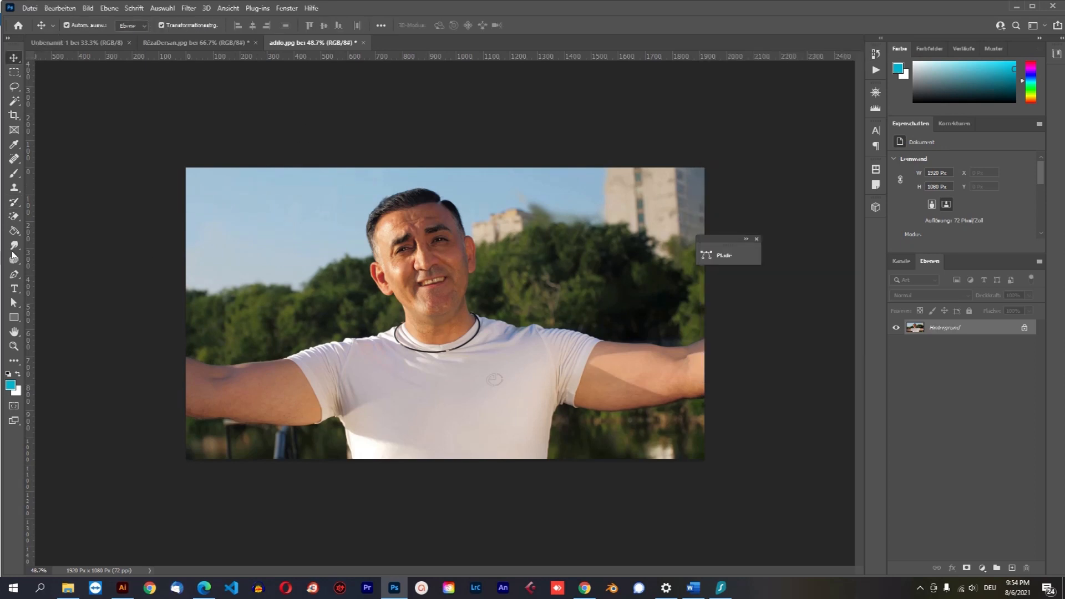
- Erase the whole photo on the background layer to white with the Eraser tool (Radiergummi-Werkzeug)
click(13, 219)
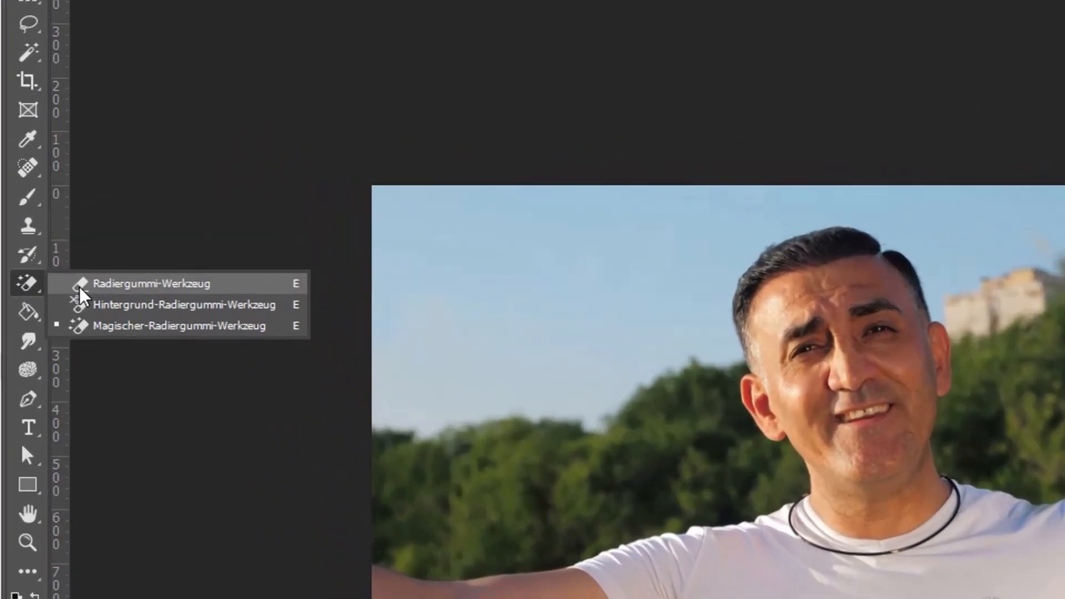
click(81, 285)
right_click(38, 284)
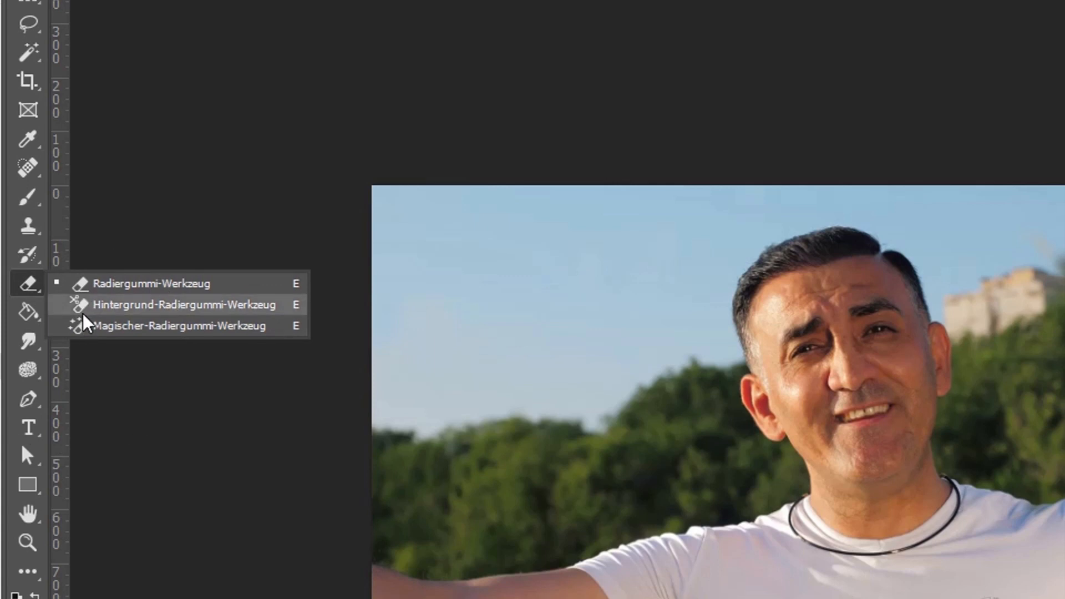
click(84, 289)
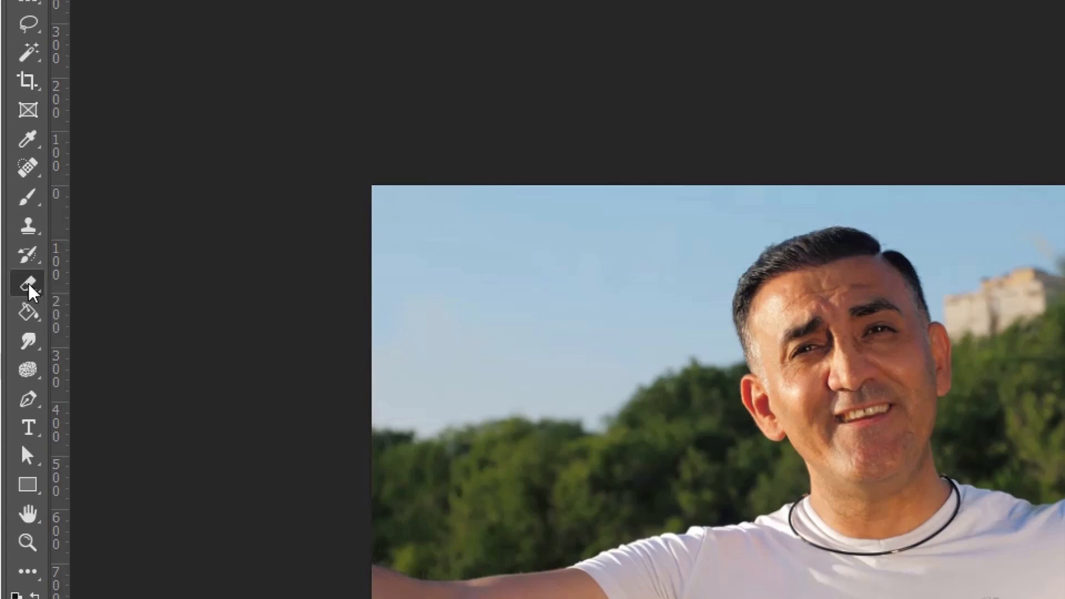
mouse_move(544, 281)
mouse_down()
mouse_move(568, 285)
mouse_move(704, 214)
mouse_move(932, 204)
mouse_move(860, 266)
mouse_move(344, 350)
mouse_move(666, 388)
mouse_move(261, 417)
mouse_move(963, 488)
mouse_move(309, 476)
mouse_move(896, 528)
mouse_move(159, 530)
mouse_move(947, 505)
mouse_move(673, 411)
mouse_move(257, 376)
mouse_move(292, 496)
mouse_move(233, 397)
mouse_move(502, 207)
mouse_move(269, 302)
mouse_move(312, 233)
mouse_up()
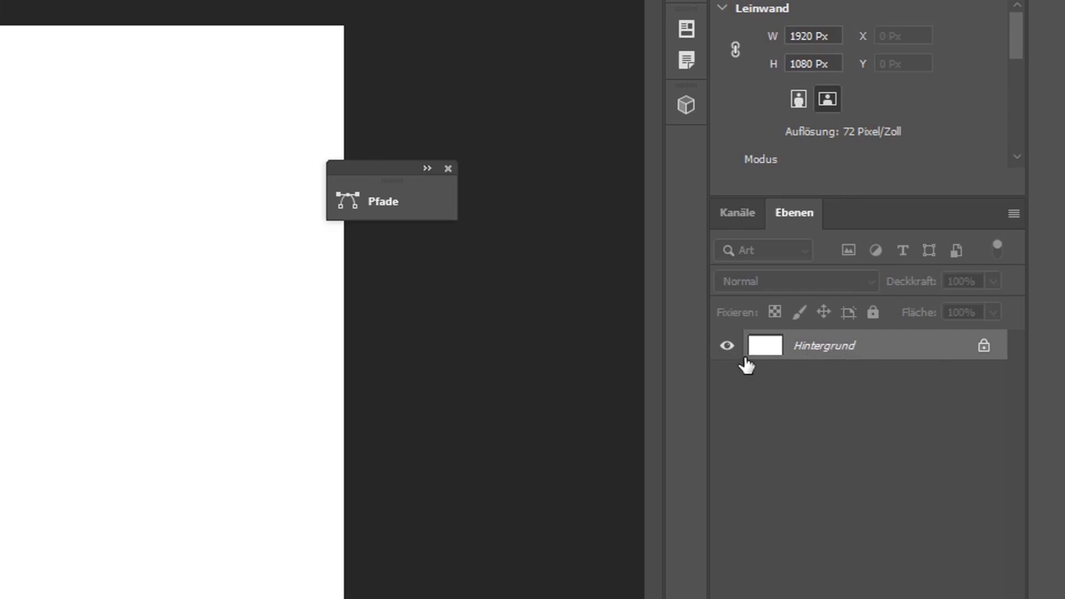
- Unlock the erased background layer, then revert the photo in the history to the History Brush state before the erasing
click(984, 348)
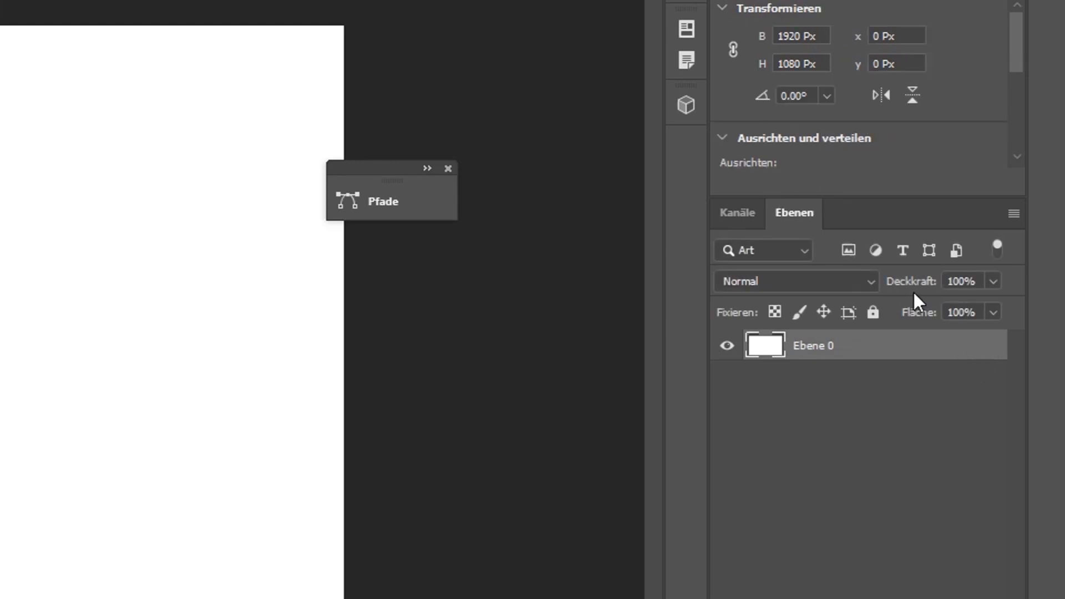
click(686, 59)
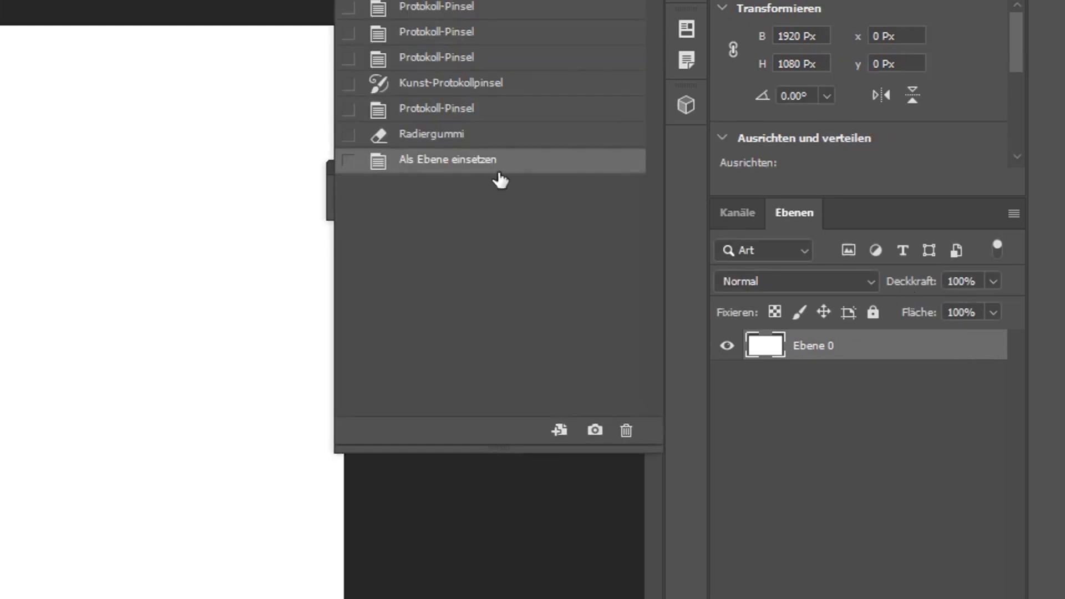
click(432, 135)
click(430, 111)
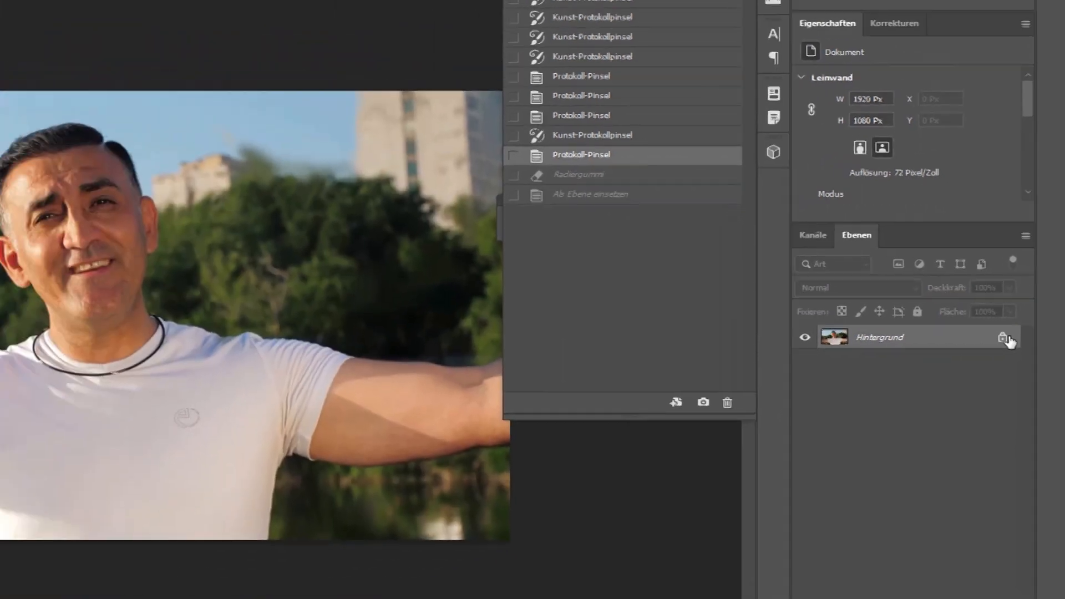
- Convert the locked background to a normal layer and erase the sky, trees and buildings around the man to transparency
click(984, 346)
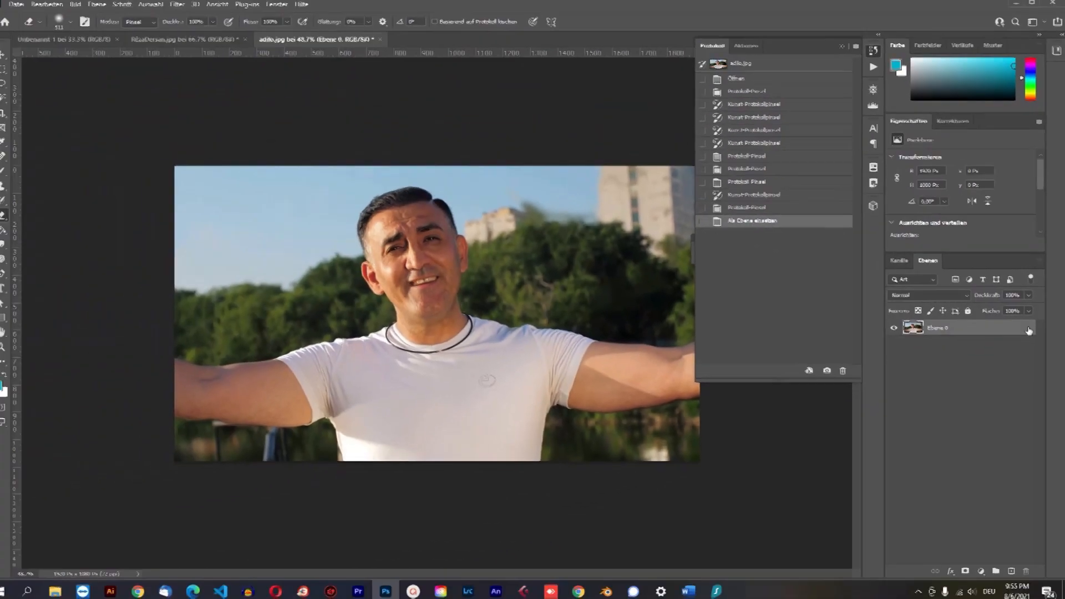
click(839, 50)
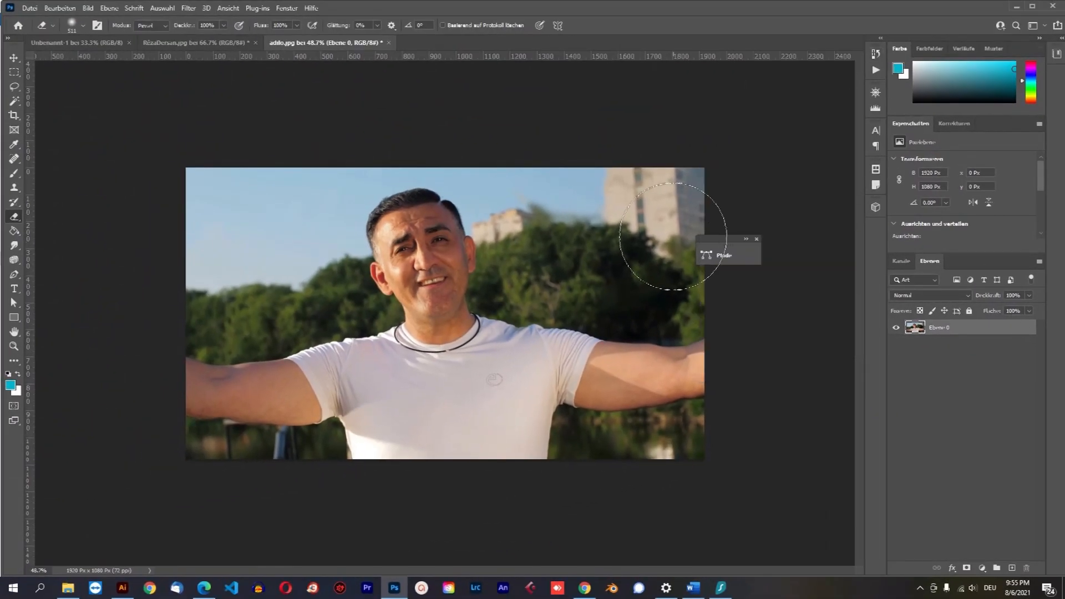
mouse_move(704, 139)
mouse_down()
mouse_move(720, 145)
mouse_move(649, 216)
mouse_move(577, 219)
mouse_move(542, 171)
mouse_move(761, 269)
mouse_move(566, 195)
mouse_move(542, 142)
mouse_move(516, 151)
mouse_up()
mouse_move(391, 121)
mouse_down()
mouse_move(305, 132)
mouse_move(273, 157)
mouse_move(213, 249)
mouse_move(212, 182)
mouse_move(262, 256)
mouse_move(288, 254)
mouse_move(241, 193)
mouse_move(276, 205)
mouse_move(267, 171)
mouse_up()
mouse_move(219, 212)
mouse_down()
mouse_move(220, 261)
mouse_move(255, 278)
mouse_move(254, 245)
mouse_up()
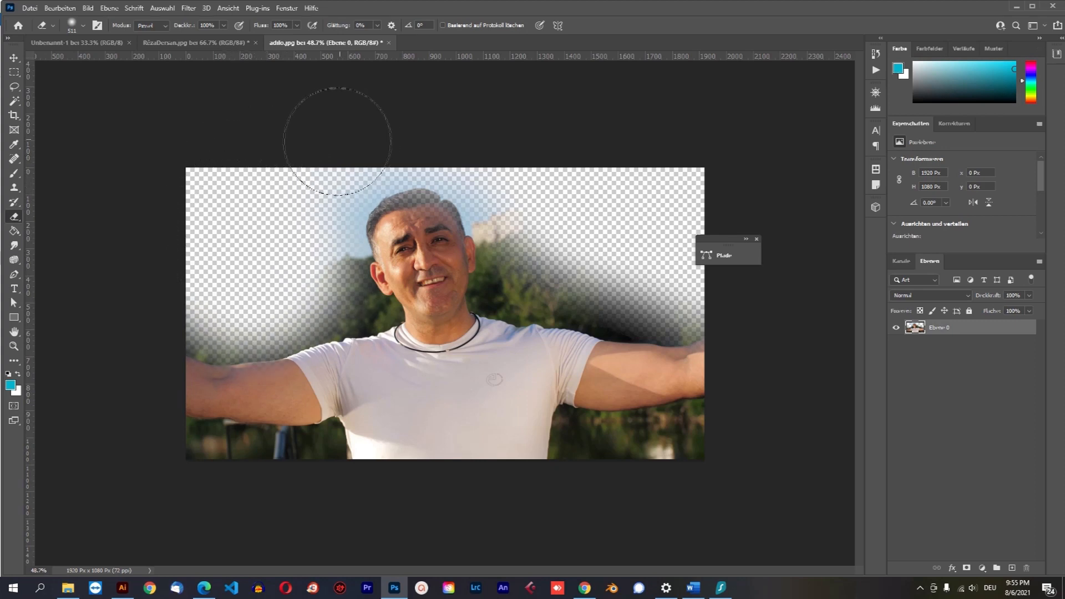
drag(553, 205, 679, 267)
- Examine the file formats available for saving a copy of the photo, then cancel the save
click(30, 9)
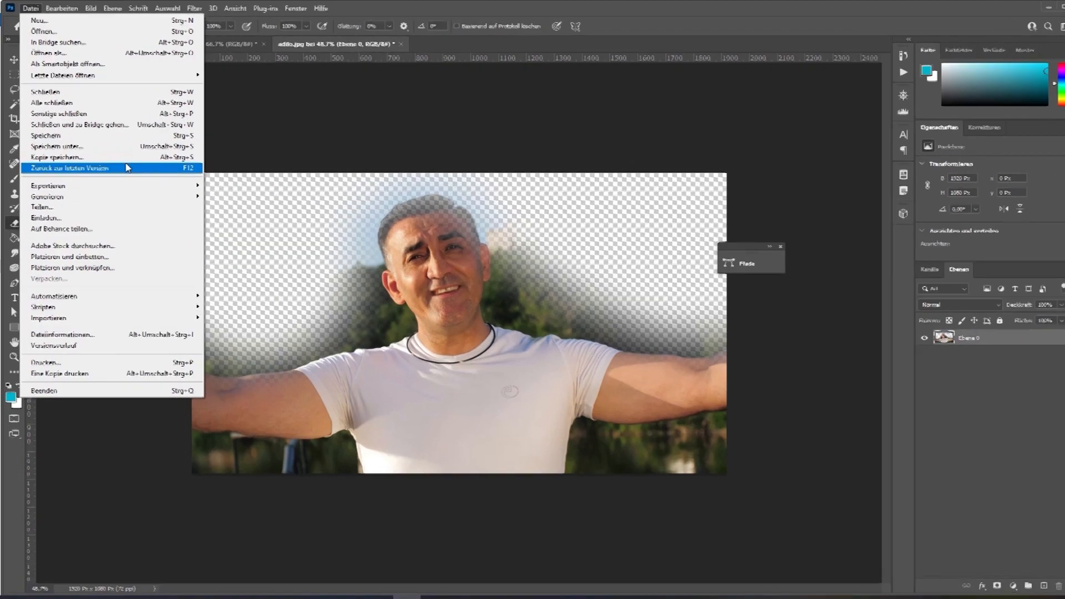
click(61, 153)
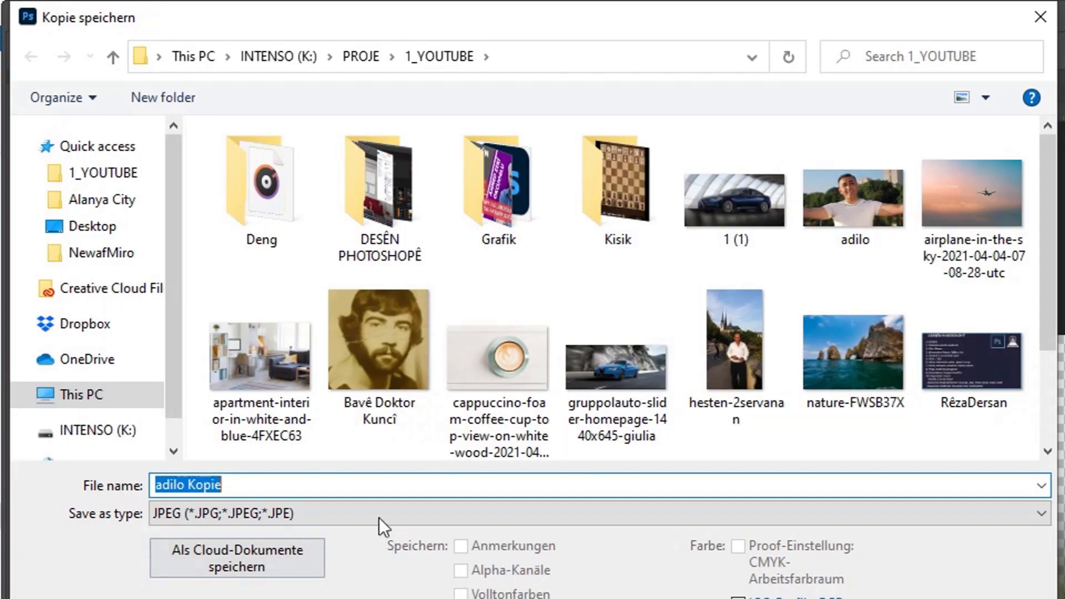
click(331, 513)
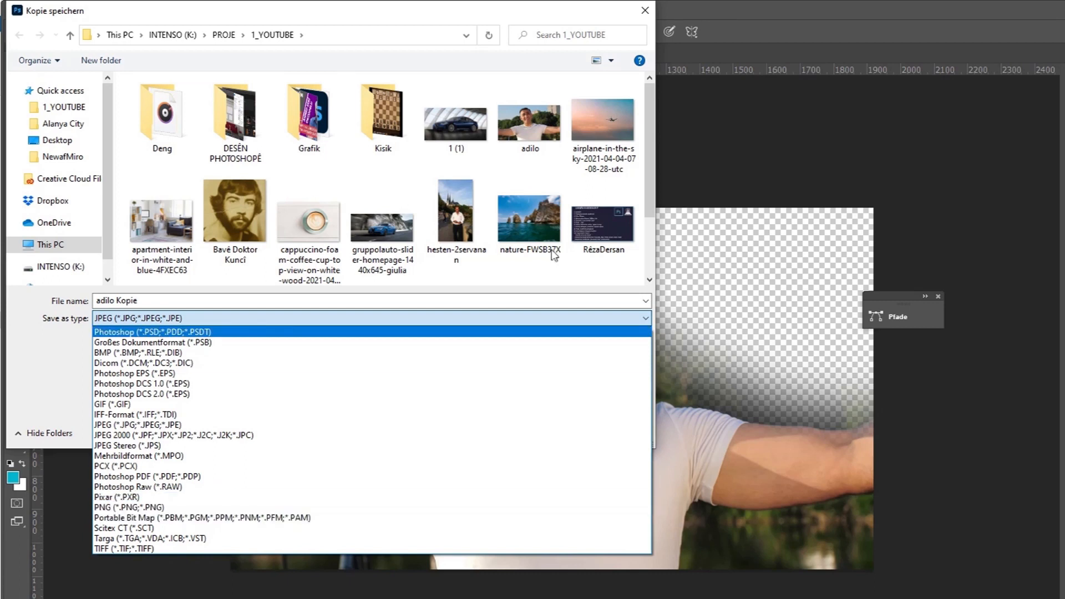
click(612, 286)
click(614, 431)
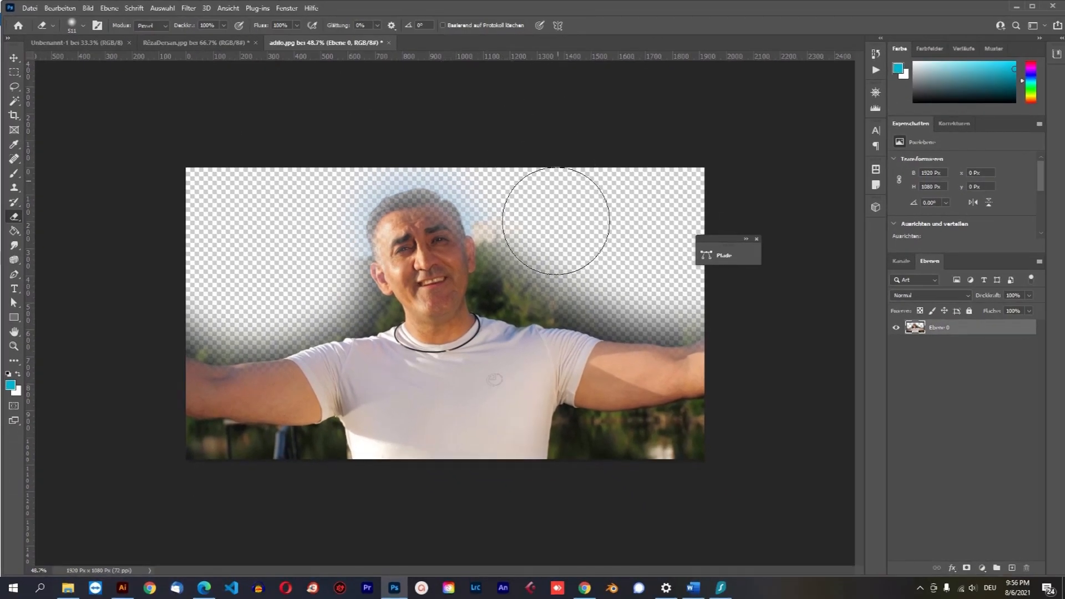
- Erase more of the trees beside the man's head, then revert the photo to the last History Brush state before the layer was unlocked
mouse_move(551, 253)
mouse_down()
mouse_move(631, 246)
mouse_move(618, 261)
mouse_move(687, 249)
mouse_move(654, 192)
mouse_up()
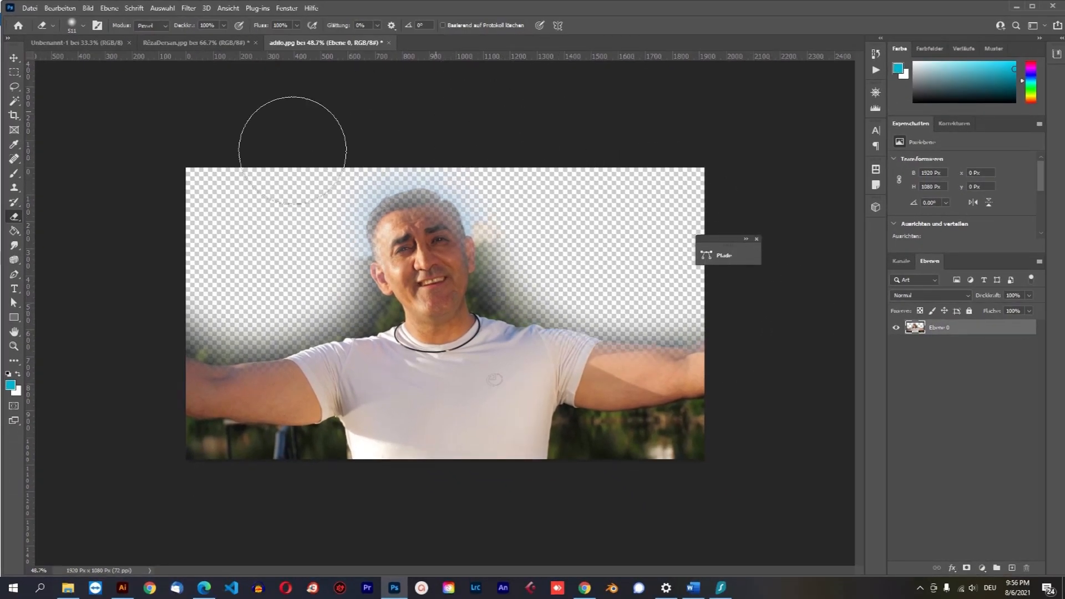
click(876, 55)
click(743, 222)
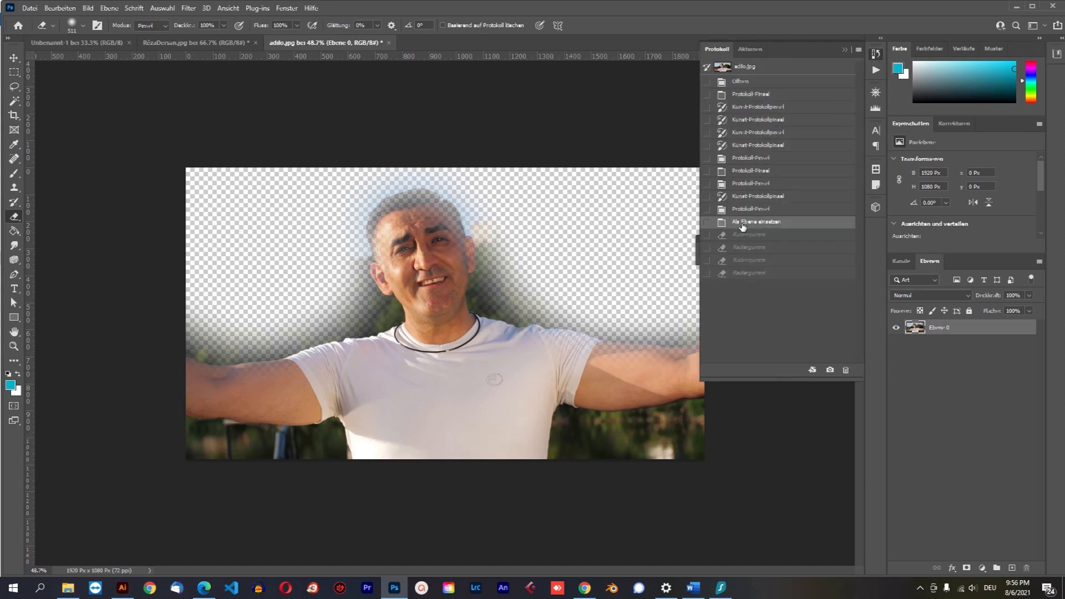
click(752, 209)
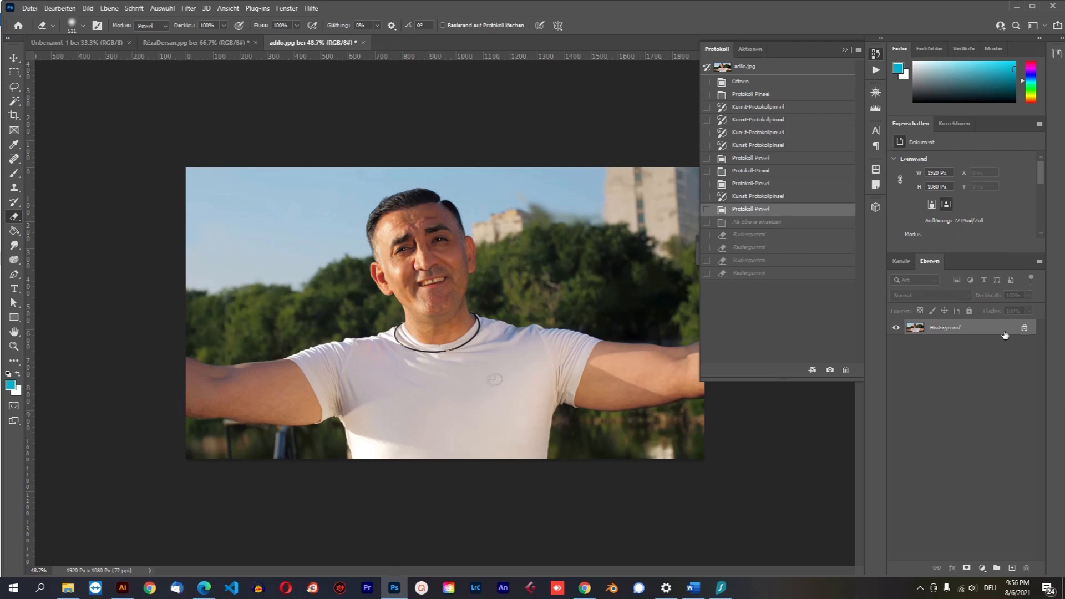
- Erase parts of the sky, building and trees on the locked background layer, then revert to the last History Brush state
mouse_move(647, 157)
mouse_down()
mouse_move(542, 161)
mouse_move(689, 261)
mouse_move(654, 209)
mouse_move(604, 280)
mouse_up()
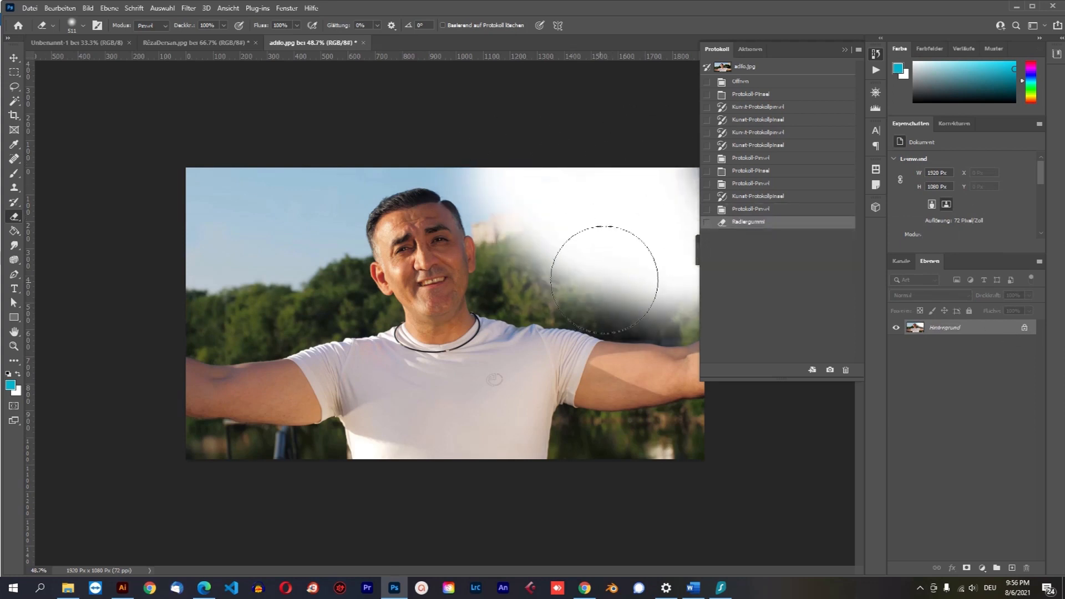
mouse_move(295, 166)
mouse_down()
mouse_move(195, 215)
mouse_move(383, 139)
mouse_up()
click(769, 222)
click(754, 210)
- Start saving a copy of the photo and choose the PNG format
click(32, 8)
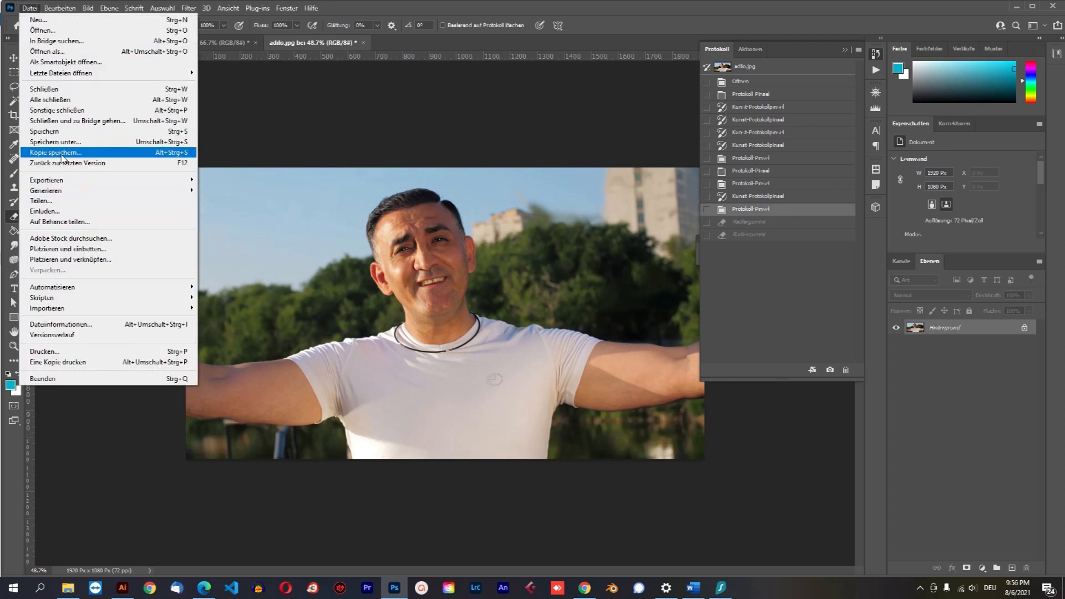
click(62, 155)
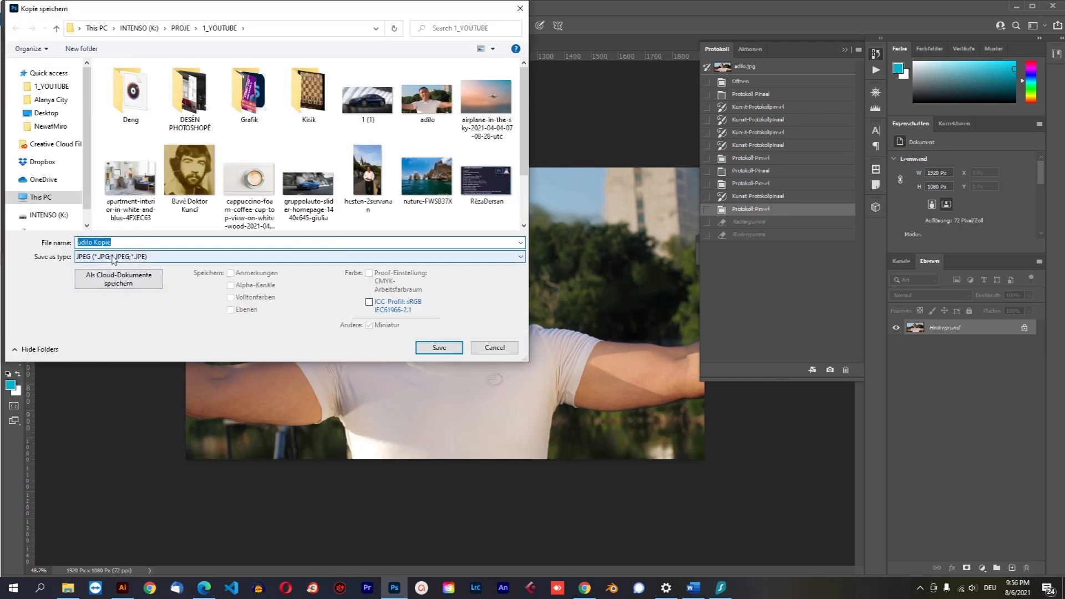
click(113, 258)
click(121, 405)
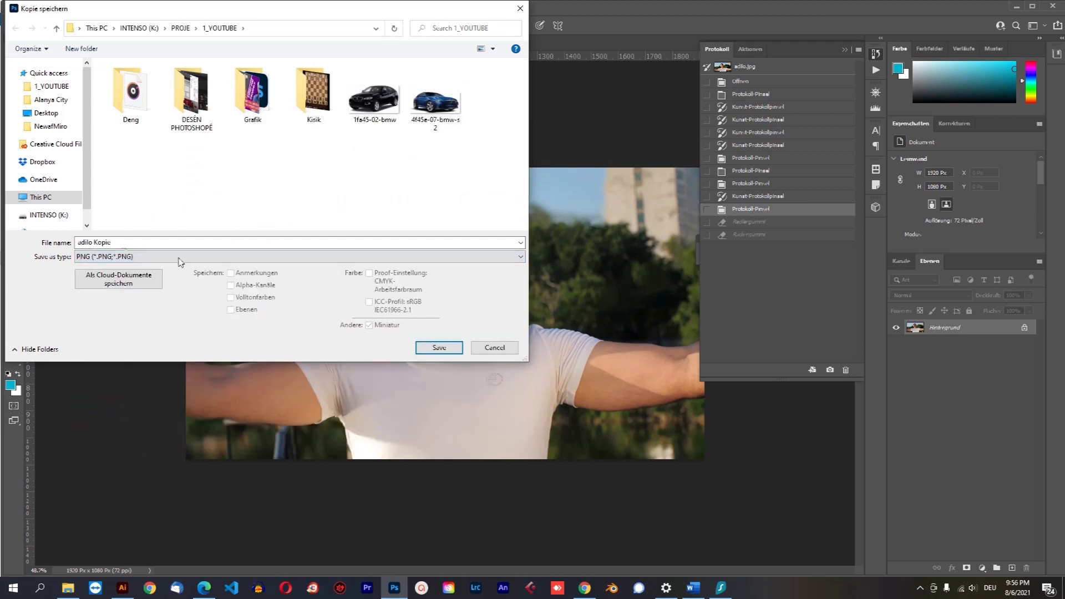
- Try to save the copy under the existing name 4f45e-07-bmw-s2, decline replacing that file and cancel the save
click(388, 103)
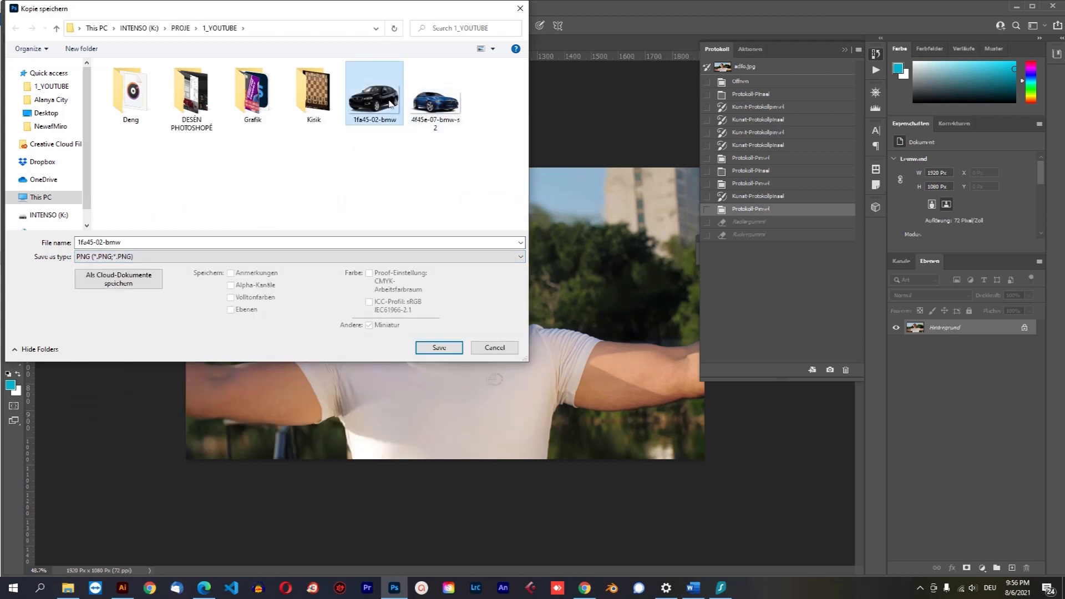
click(447, 108)
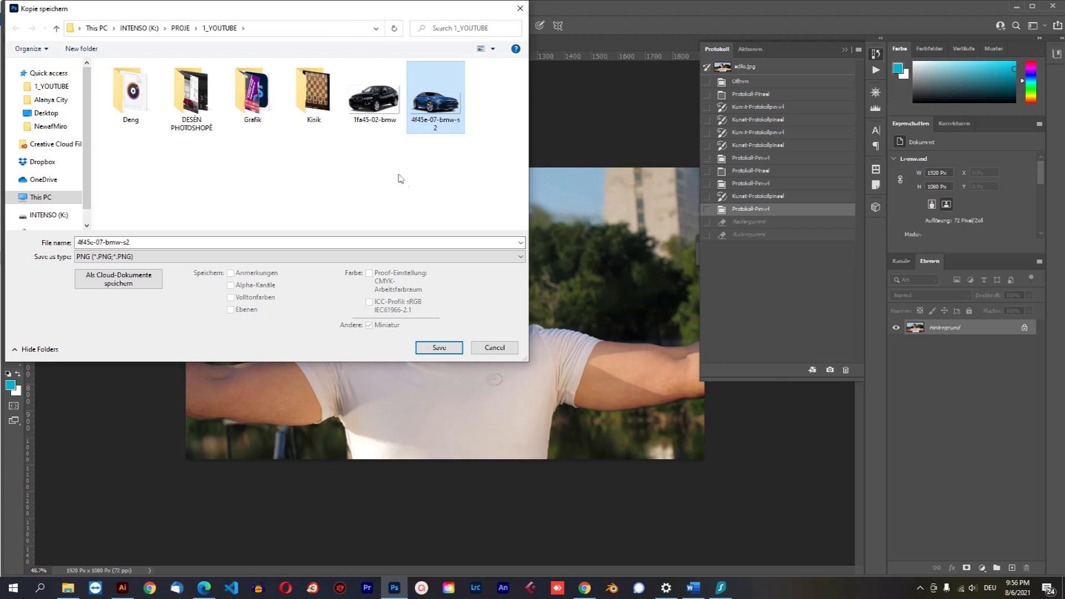
click(439, 348)
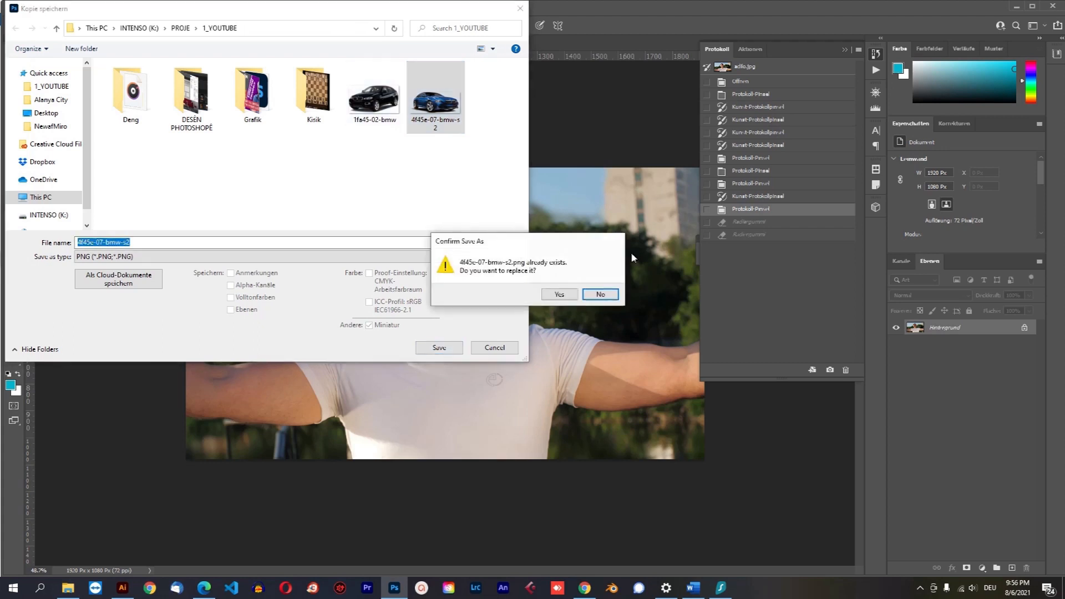
click(601, 295)
key(Escape)
- Start opening a file and search the Kar, 1_WENE and 5_Grafik folders on INTENSO (K:) for the car image
click(29, 8)
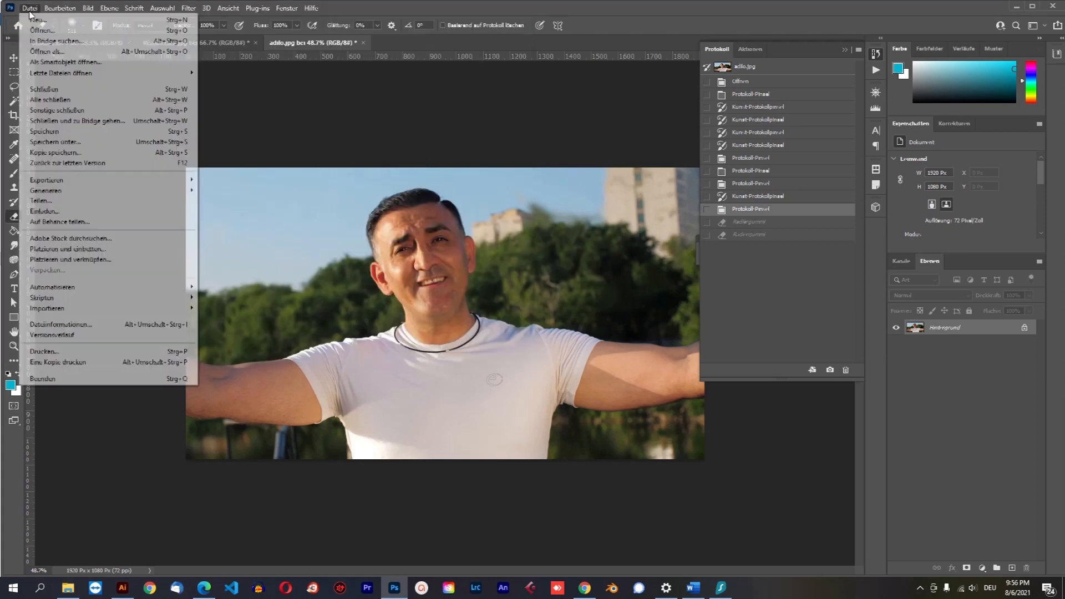
click(41, 30)
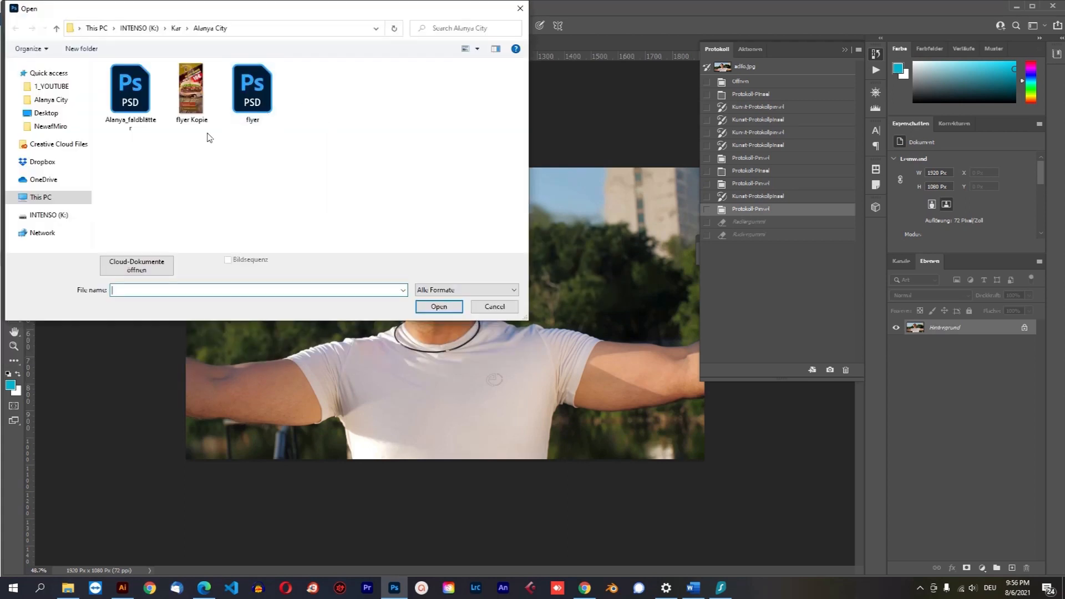
click(175, 29)
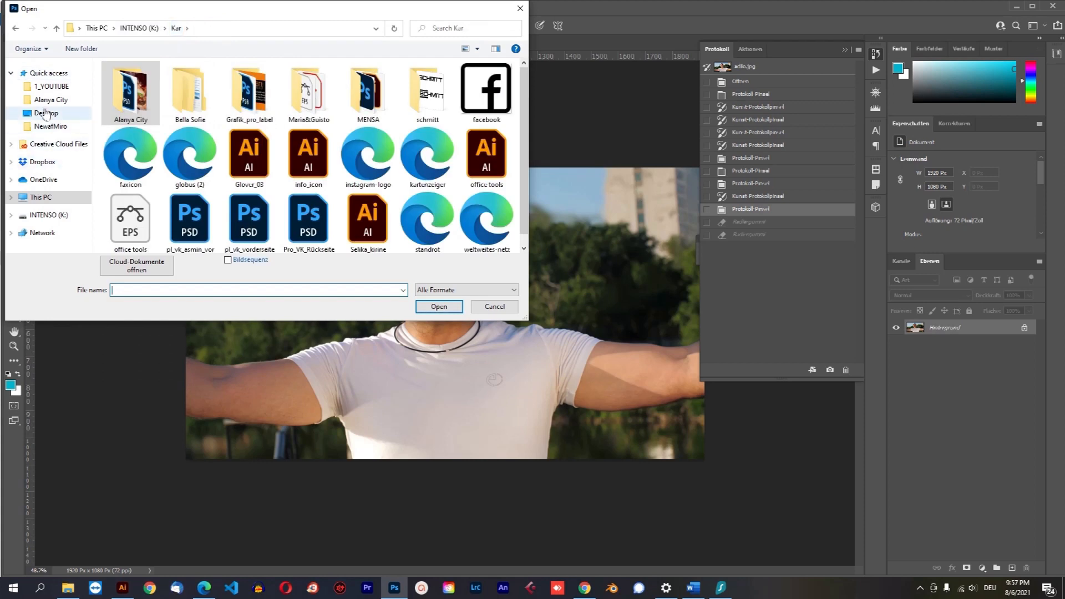
click(43, 199)
click(54, 219)
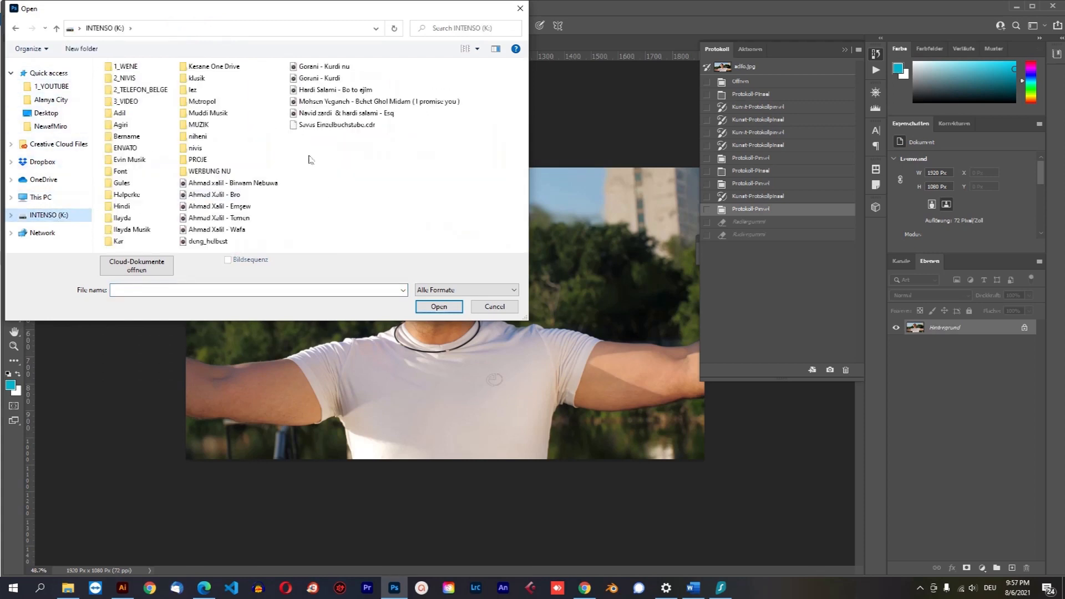
double_click(127, 67)
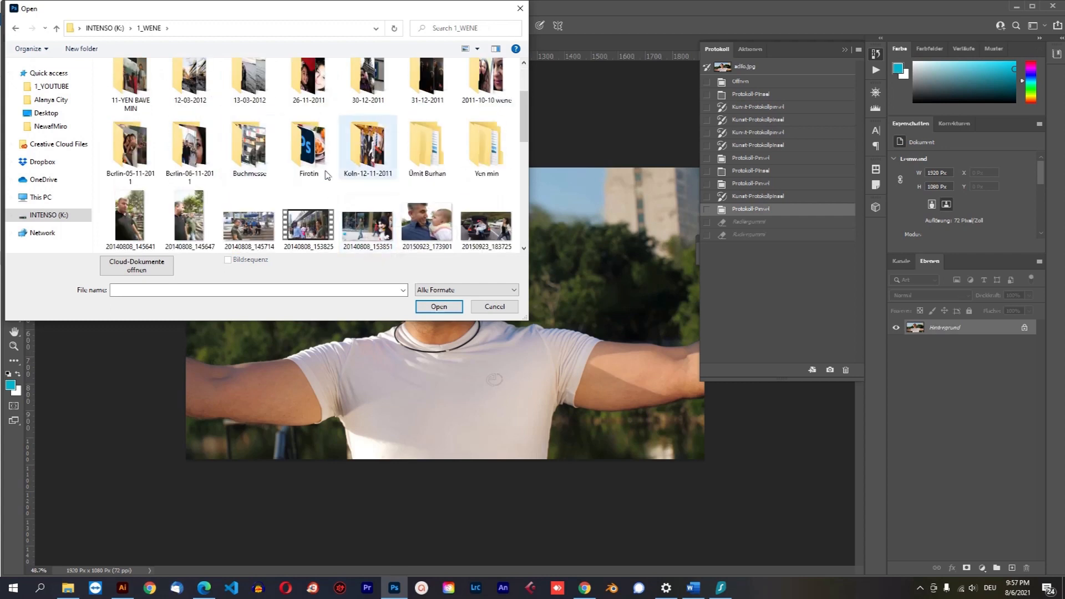
scroll(410, 208, down, 3)
scroll(398, 198, up, 2)
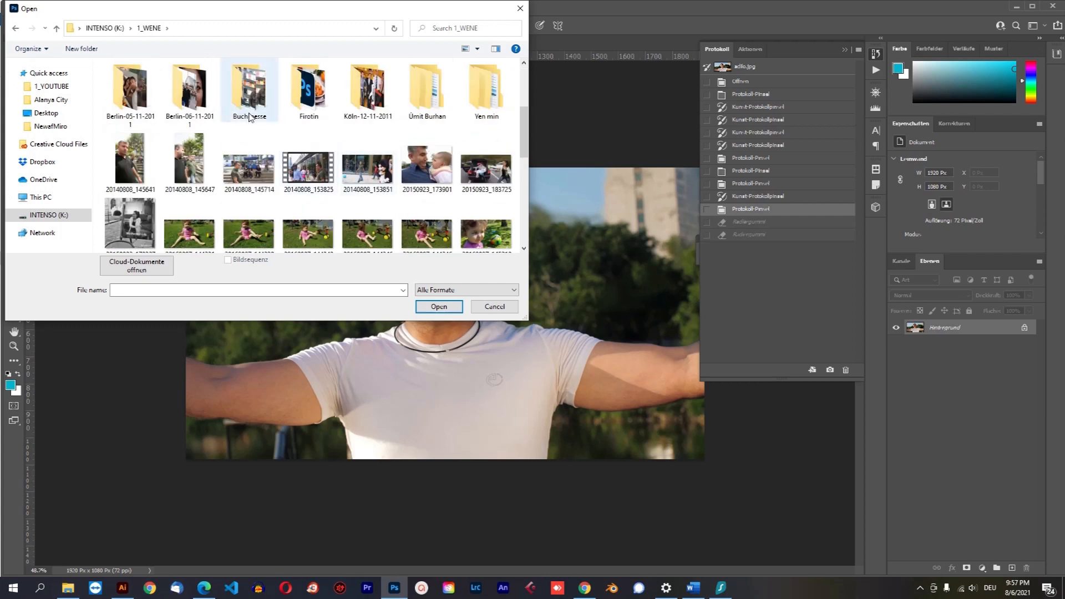
scroll(497, 121, up, 3)
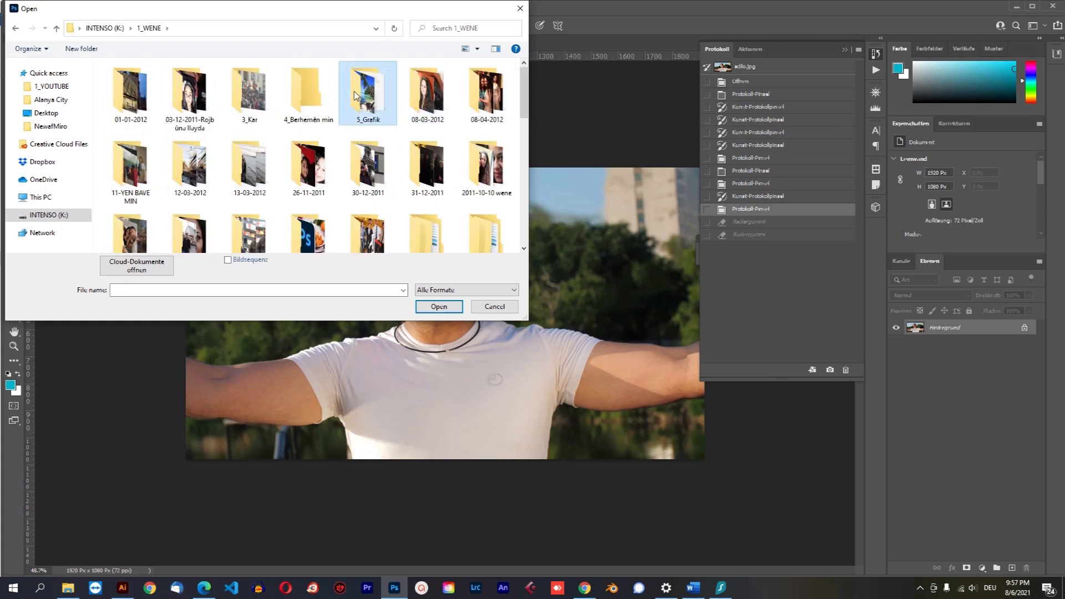
double_click(366, 91)
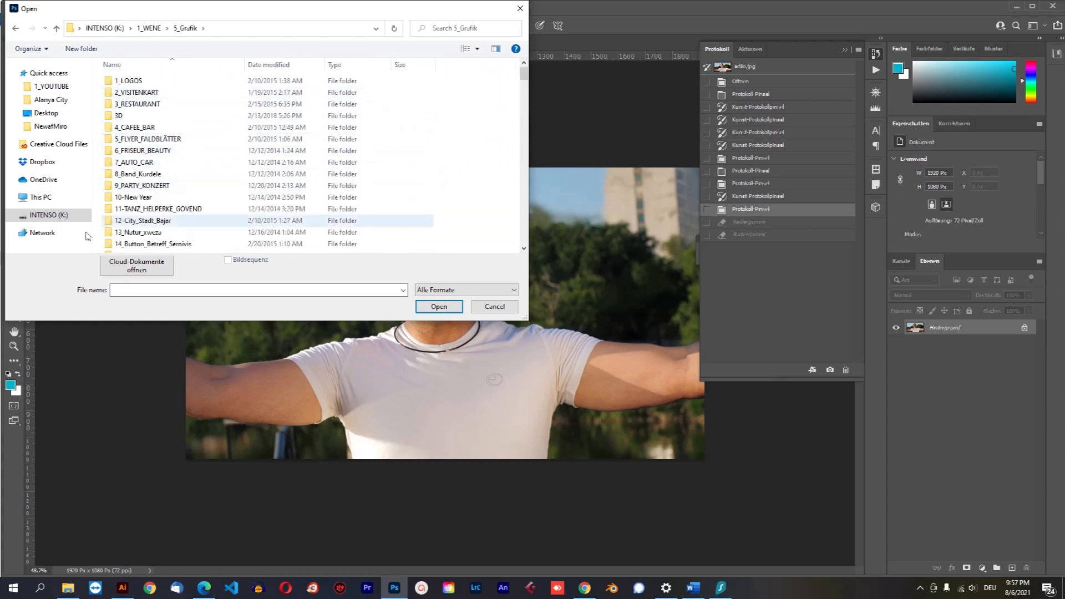
- Open the image 1fa45-02-bmw from the PROJE > 1_YOUTUBE folder on INTENSO (K:)
click(49, 215)
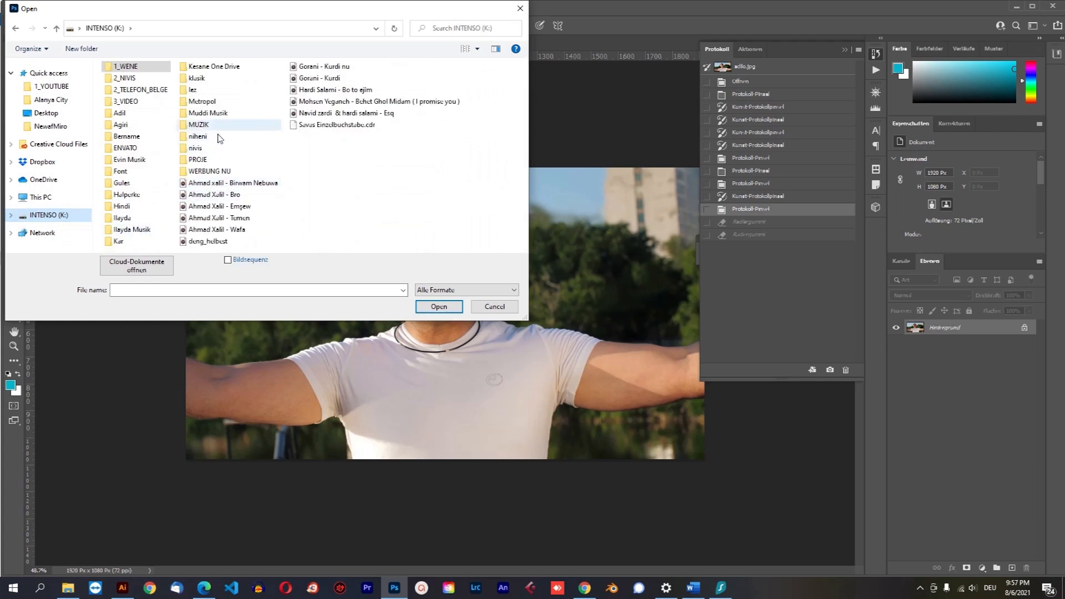
double_click(199, 159)
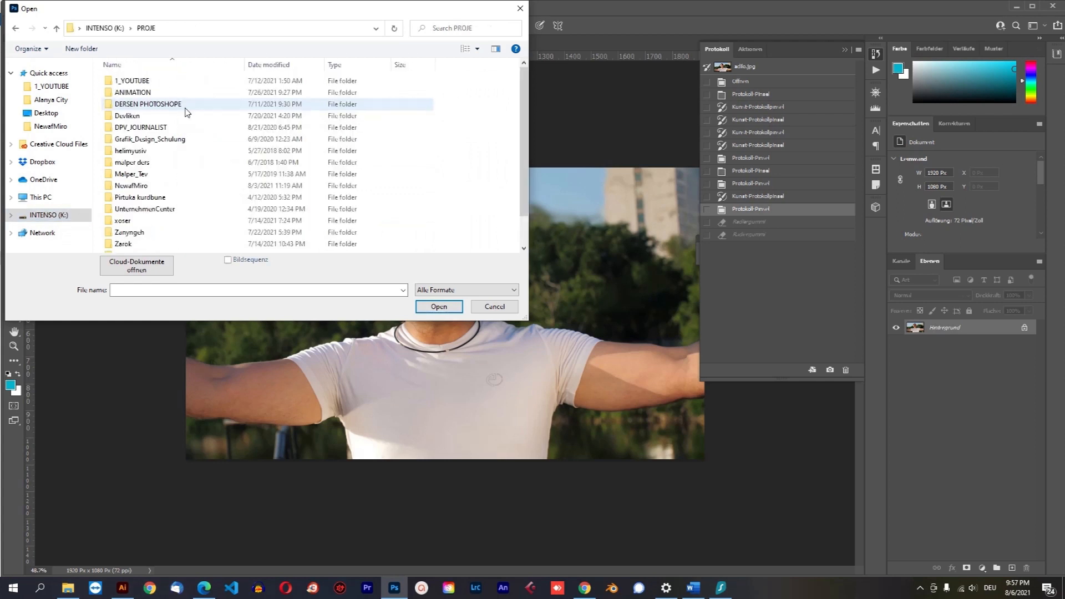
click(144, 82)
double_click(145, 82)
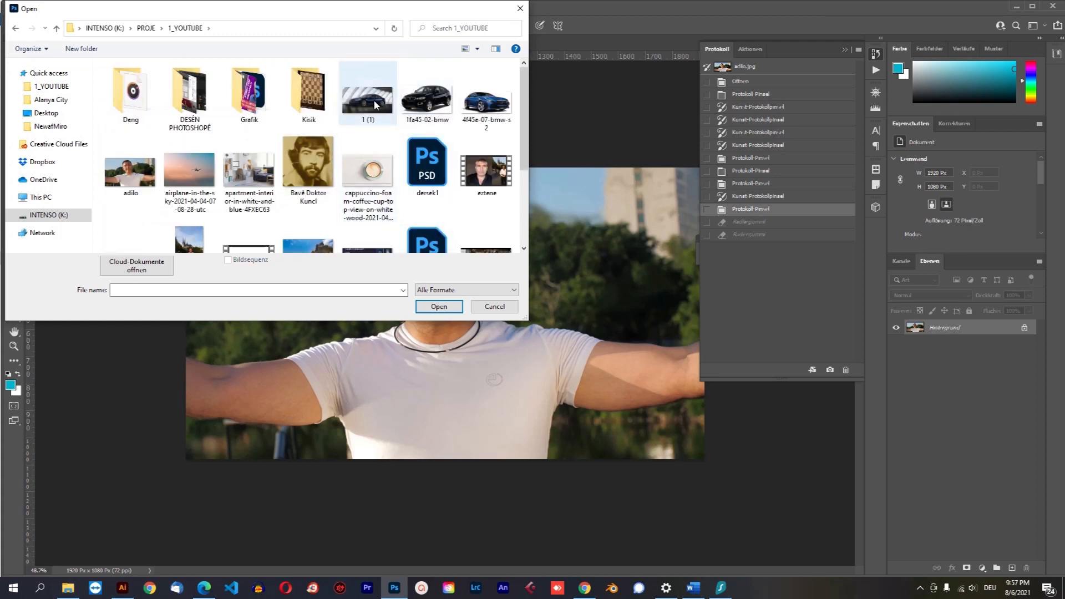
click(443, 107)
click(439, 306)
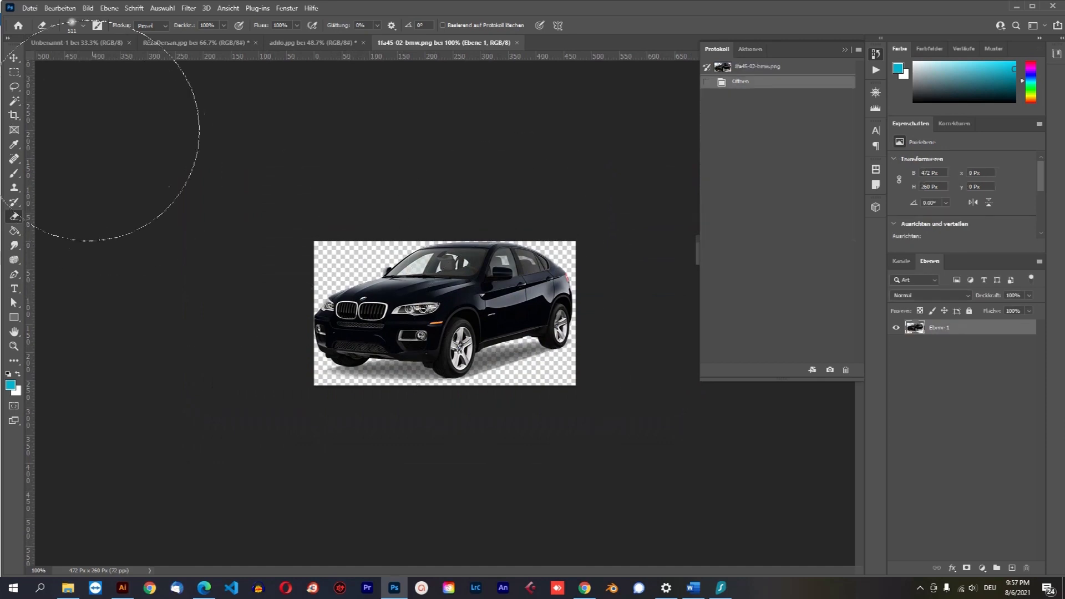
- Activate the Move tool on the car image and return to the adilo.jpg document
click(15, 59)
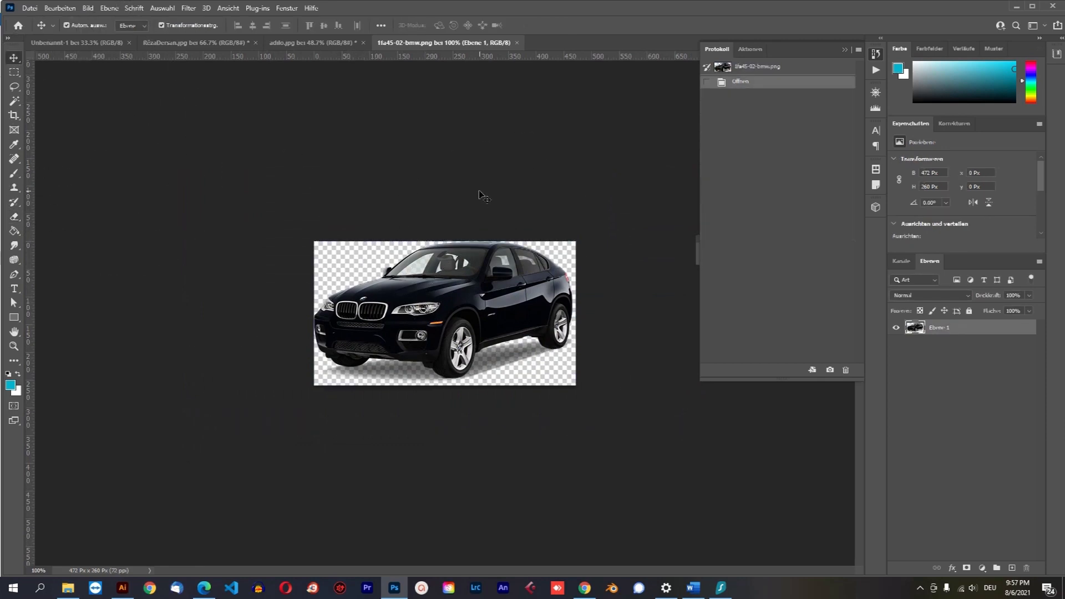
click(481, 198)
click(392, 381)
click(648, 346)
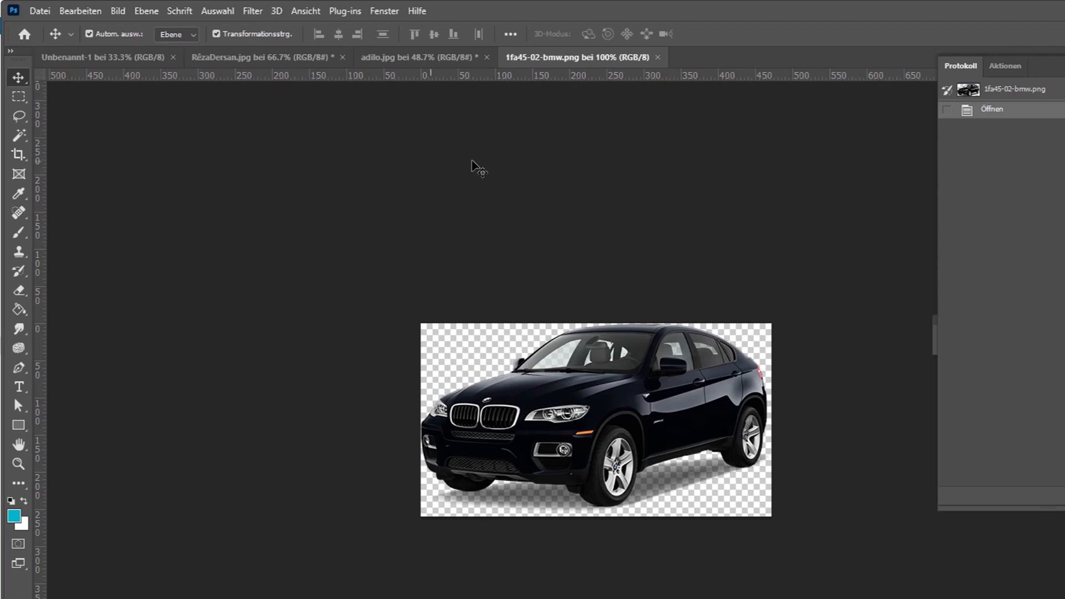
click(400, 59)
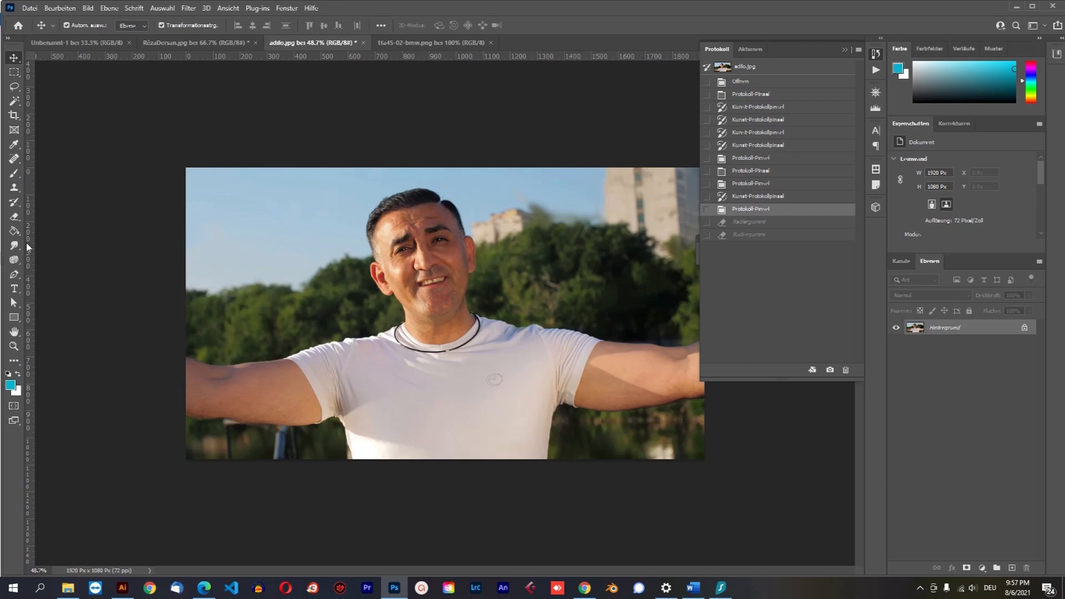
- Unlock the photo's background layer and try the soft Eraser on the sky, reverting to the state before the stroke
click(15, 217)
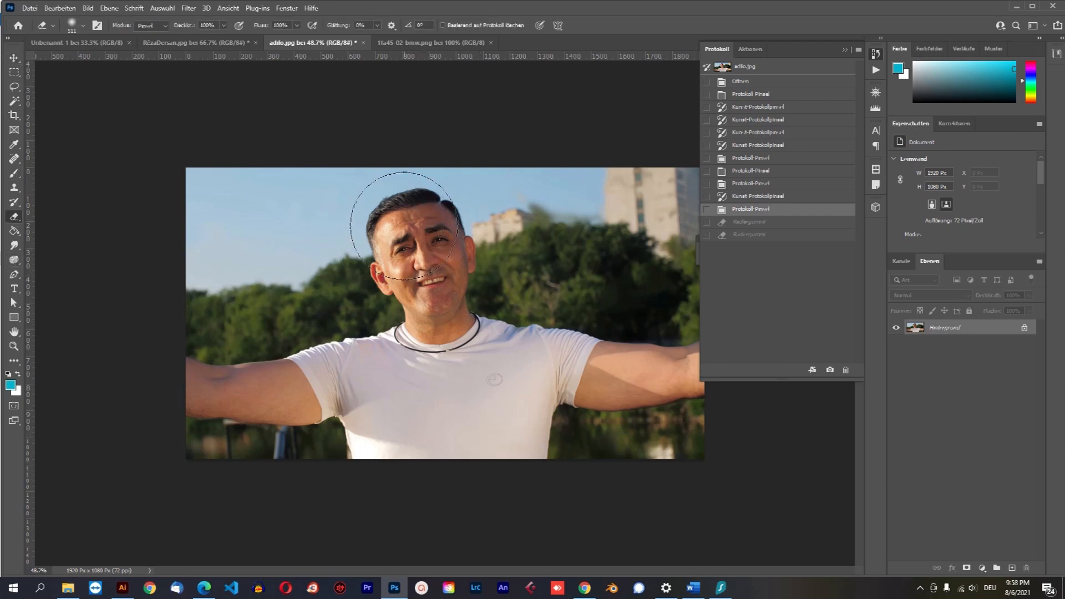
click(1025, 327)
mouse_move(314, 178)
mouse_down()
mouse_move(260, 226)
mouse_move(194, 228)
mouse_move(192, 188)
mouse_up()
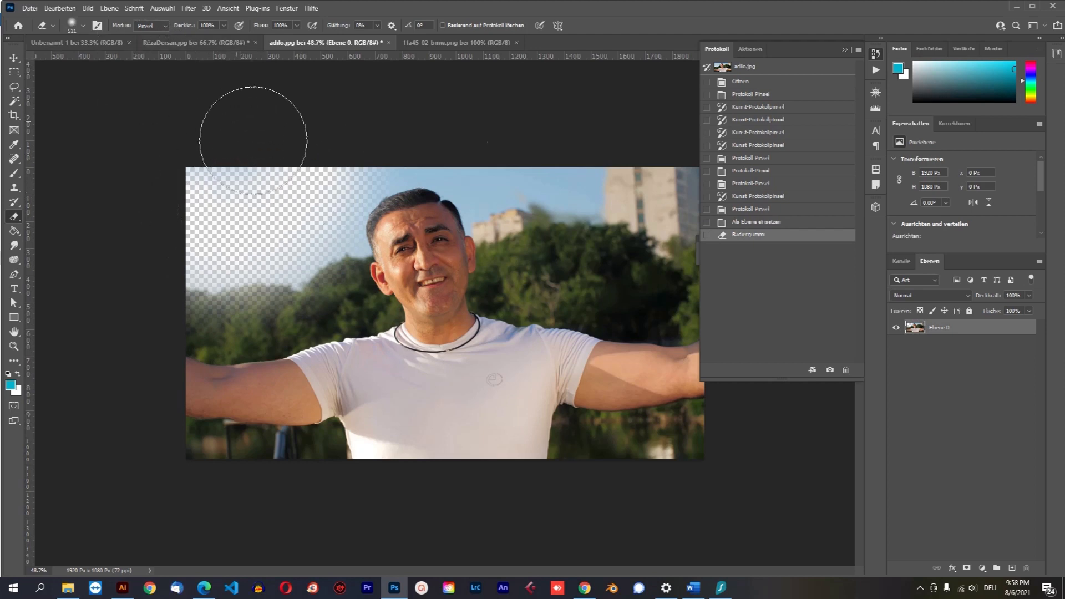
click(751, 222)
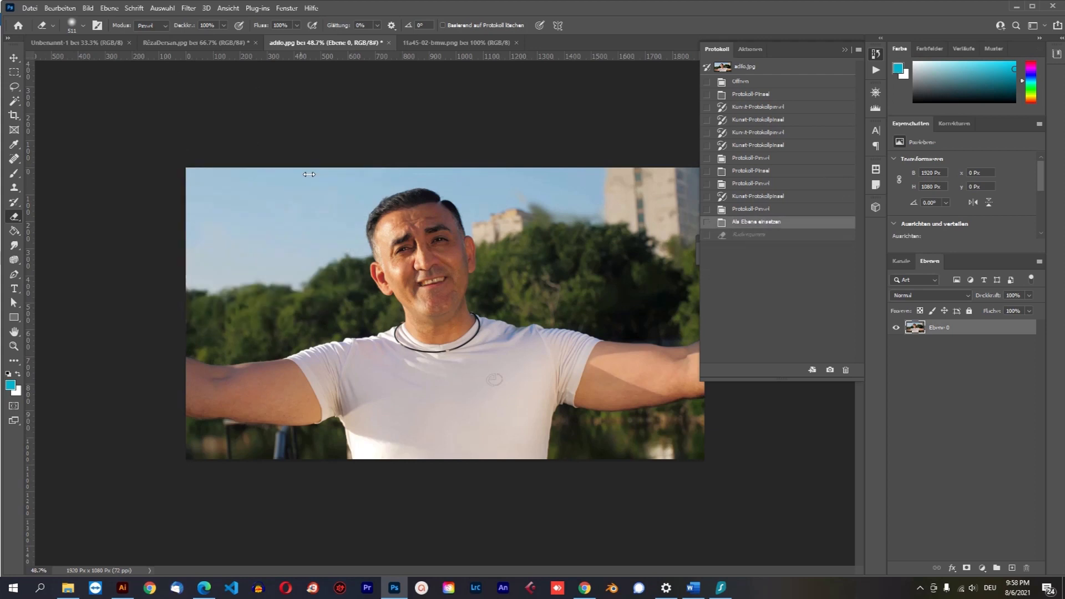
- Lower the Eraser's opacity to 38%, test a stroke on the sky and undo it
click(225, 26)
drag(226, 38, 194, 42)
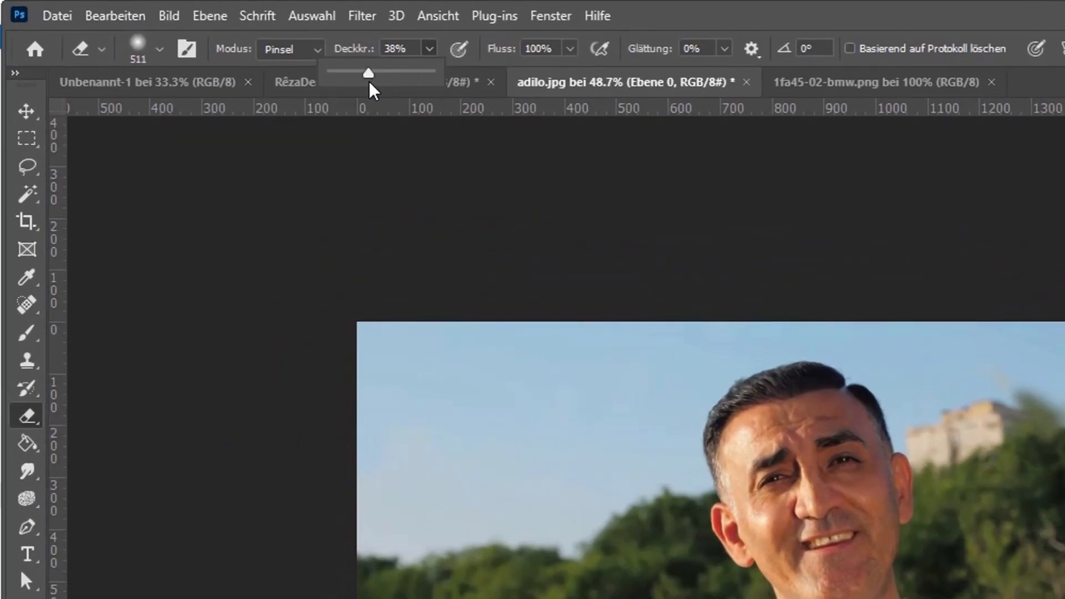
mouse_move(444, 298)
mouse_down()
mouse_move(421, 476)
mouse_move(476, 381)
mouse_move(523, 416)
mouse_move(547, 321)
mouse_move(427, 475)
mouse_move(444, 598)
mouse_up()
key(ctrl+z)
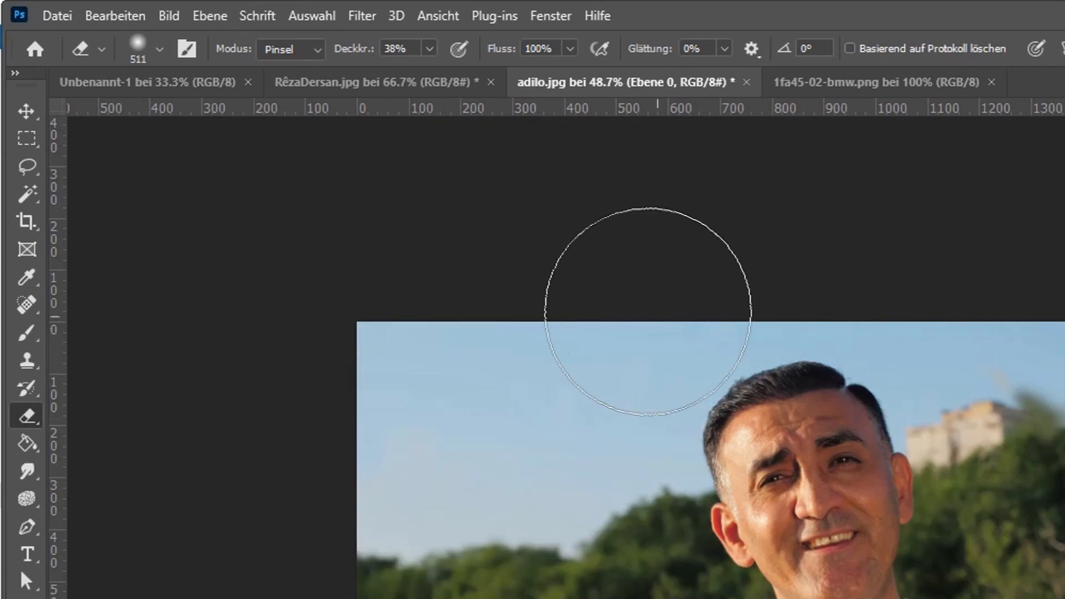
- Choose the Rund hart brush for the Eraser and erase the upper-left part of the sky at 38% opacity
click(148, 48)
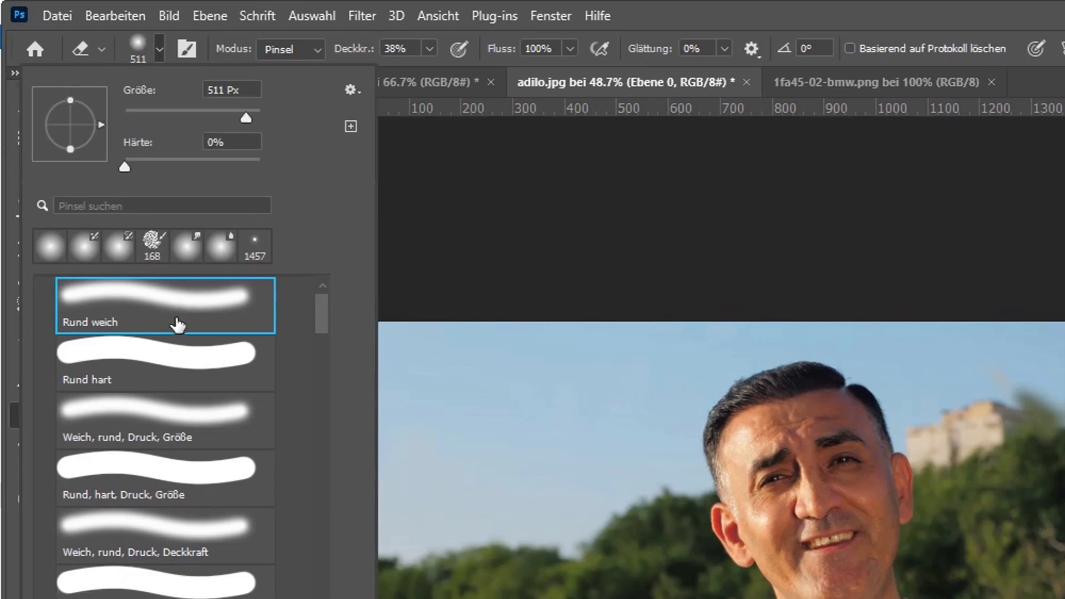
scroll(166, 313, up, 1)
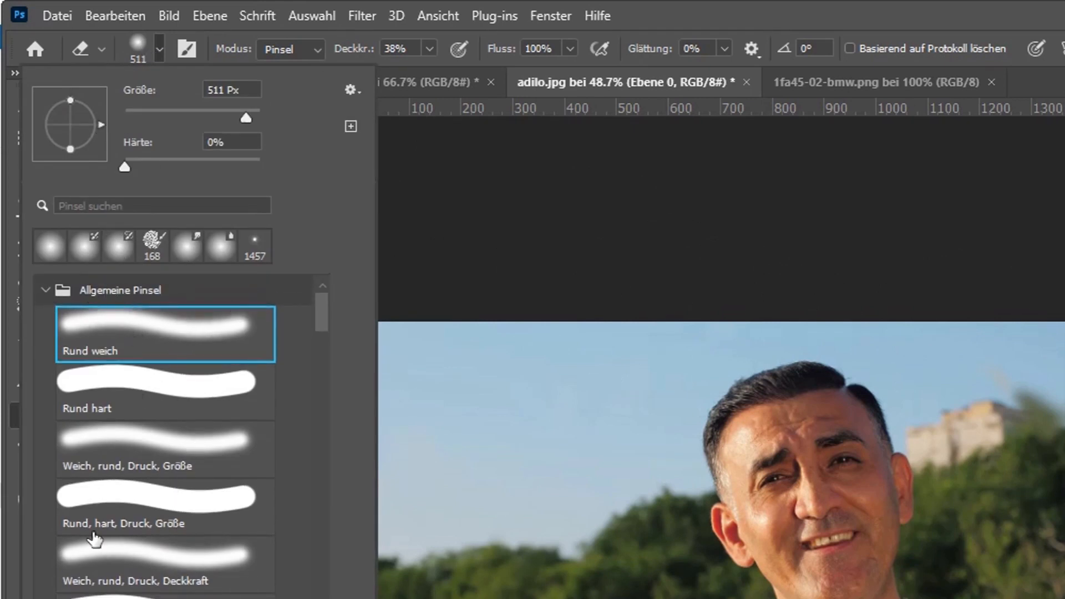
click(142, 385)
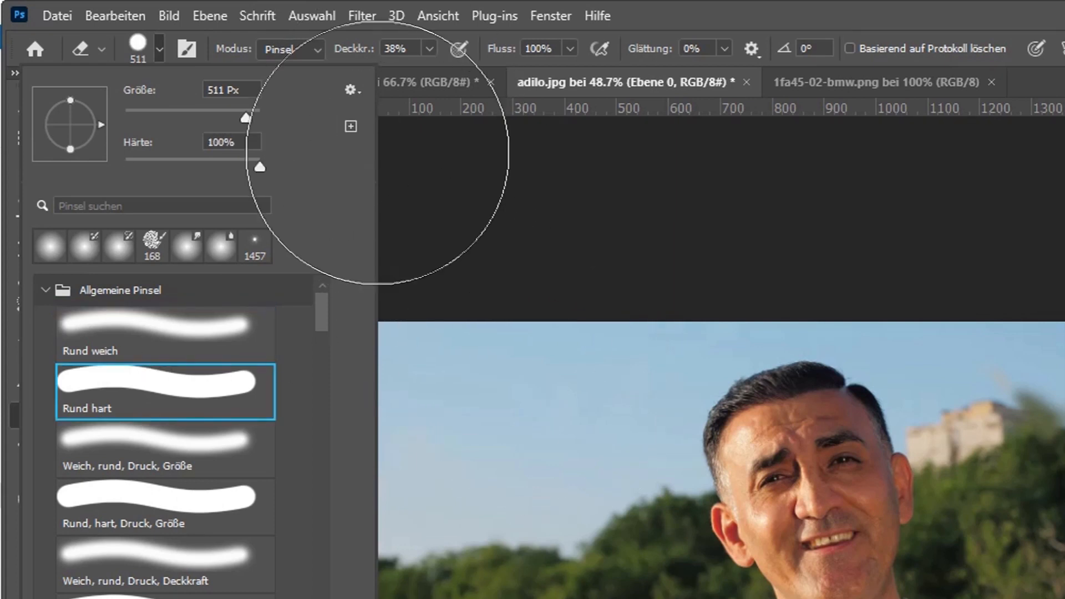
click(151, 45)
mouse_move(399, 320)
mouse_down()
mouse_move(505, 360)
mouse_move(392, 377)
mouse_up()
- Undo the semi-transparent erasing, set the Eraser's opacity to 100% and erase the sky along the photo's upper edge
click(429, 49)
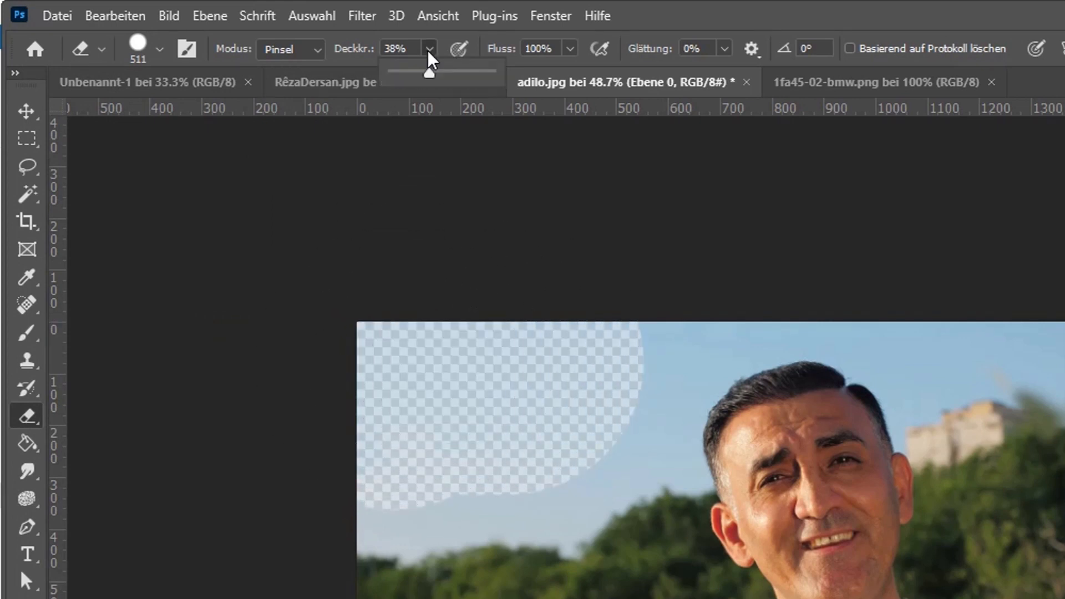
key(ctrl+z)
mouse_move(458, 382)
mouse_down()
mouse_move(411, 432)
mouse_move(386, 427)
mouse_move(468, 386)
mouse_move(501, 397)
mouse_move(579, 296)
mouse_up()
mouse_move(998, 260)
mouse_down()
mouse_move(993, 250)
mouse_move(681, 224)
mouse_up()
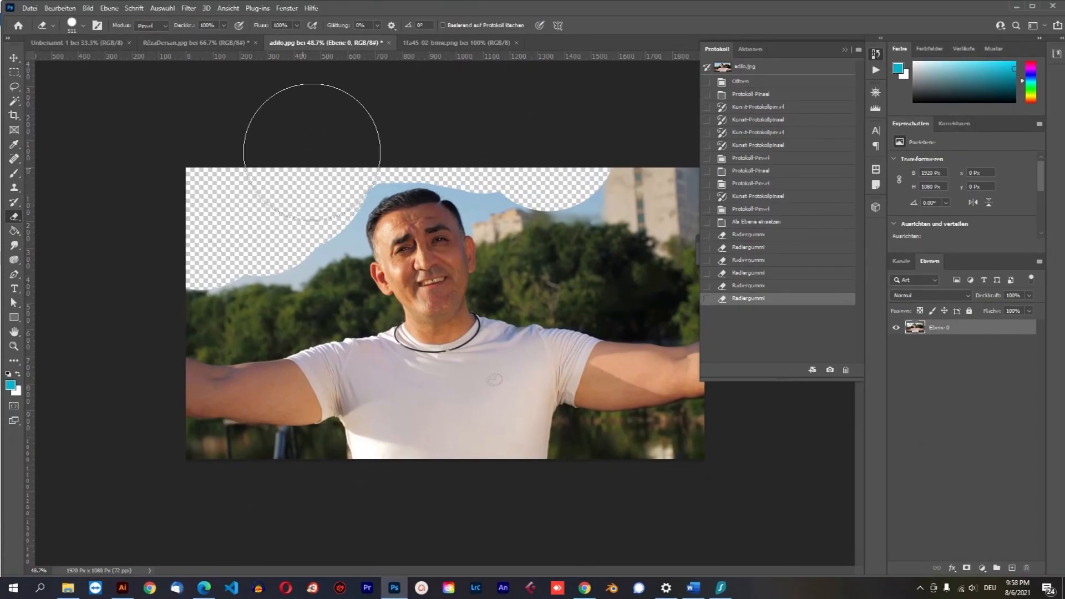
drag(369, 107, 555, 133)
click(620, 142)
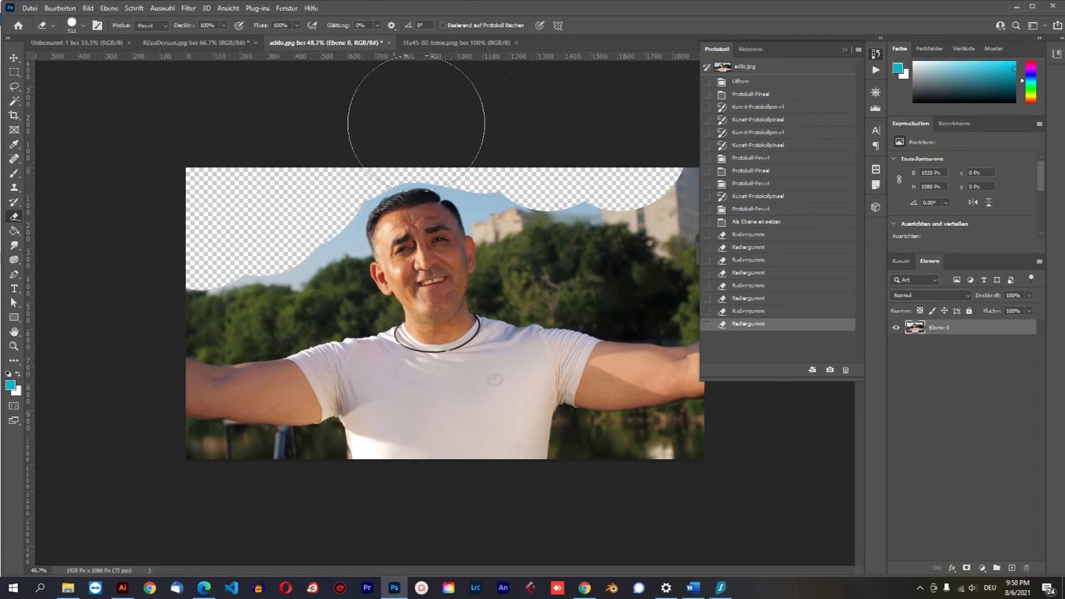
- Revert all hard eraser strokes through the history, try one more stroke across the sky and undo it
click(753, 298)
click(749, 285)
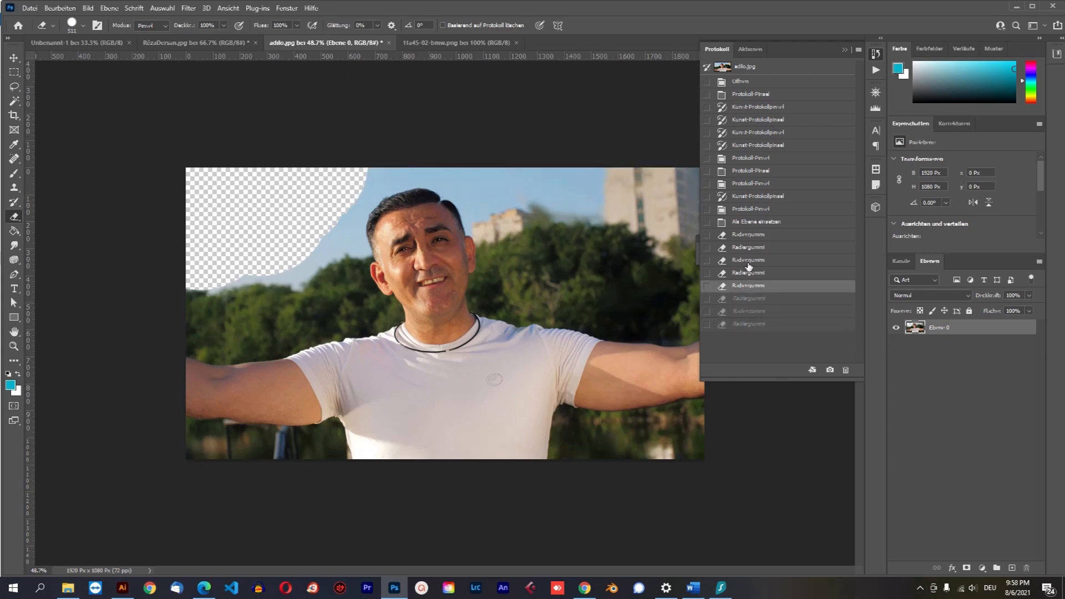
click(748, 260)
click(747, 248)
click(746, 234)
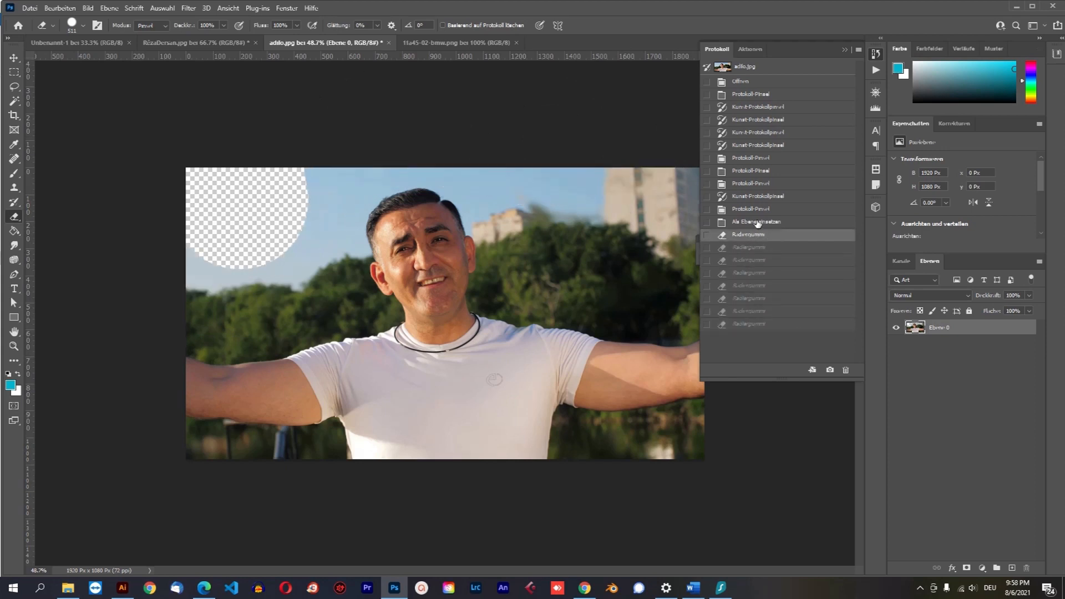
click(754, 222)
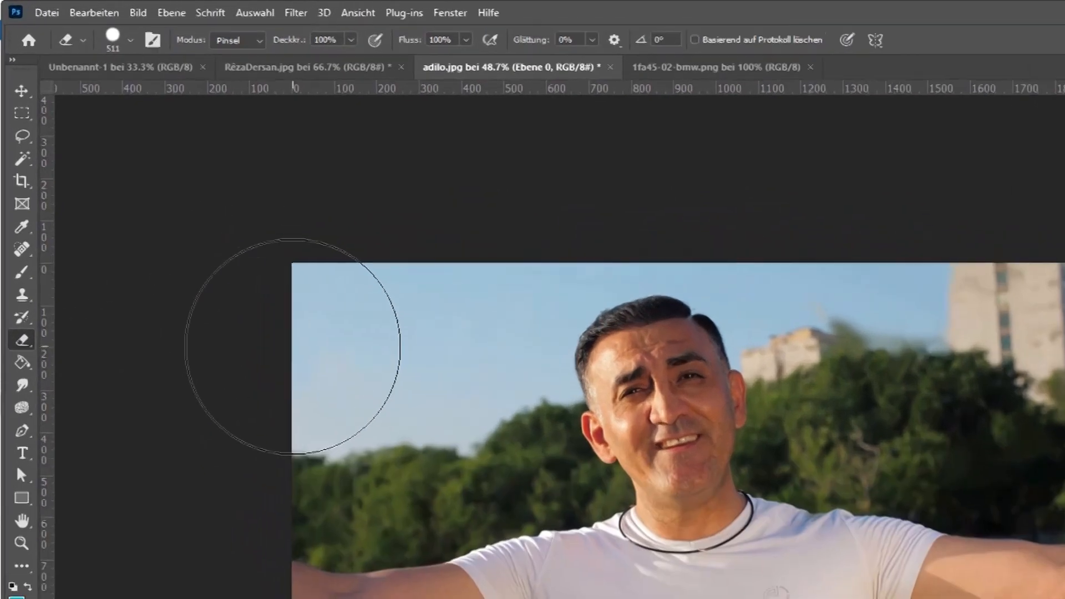
mouse_move(293, 347)
mouse_down()
mouse_move(271, 373)
mouse_move(407, 398)
mouse_up()
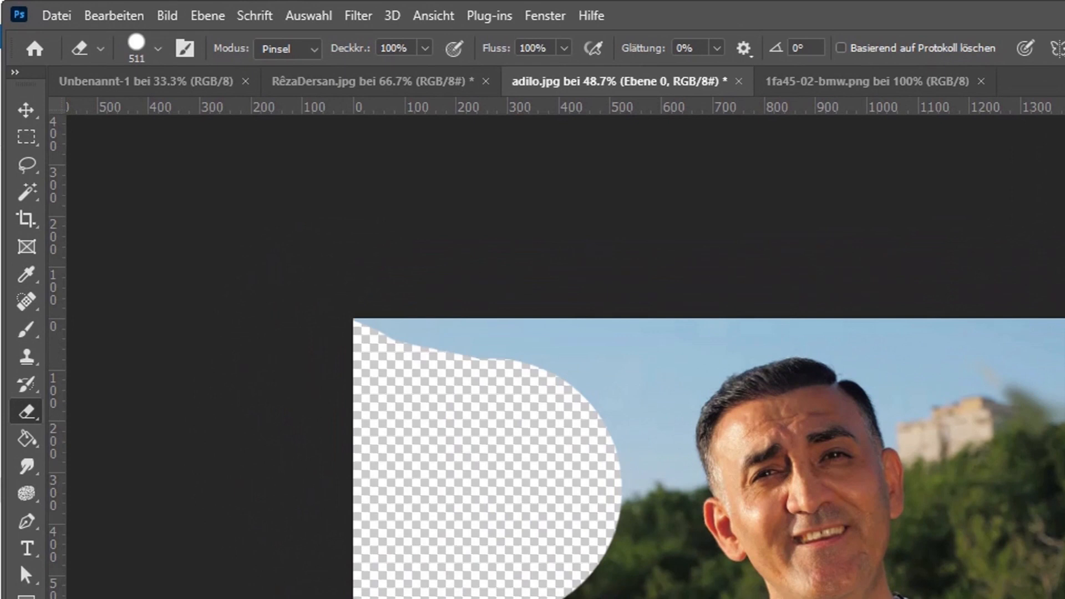
key(ctrl+z)
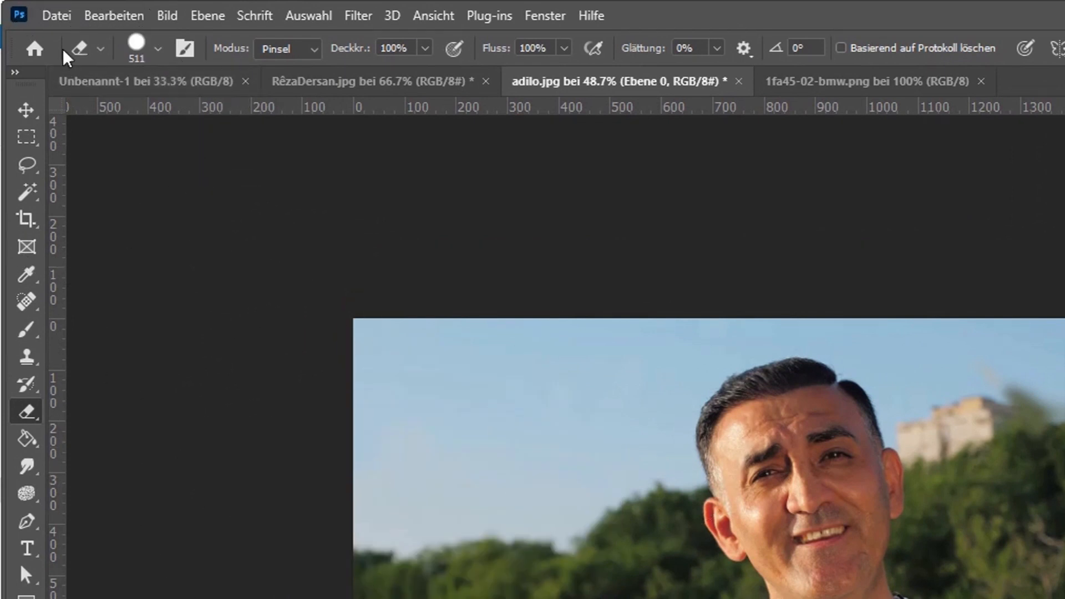
- Switch the Eraser to a smaller soft round brush and erase the sky around the man's head, the trees and the buildings
click(84, 50)
click(137, 56)
click(191, 118)
click(138, 333)
mouse_move(503, 400)
mouse_down()
mouse_move(638, 438)
mouse_move(580, 526)
mouse_move(444, 520)
mouse_up()
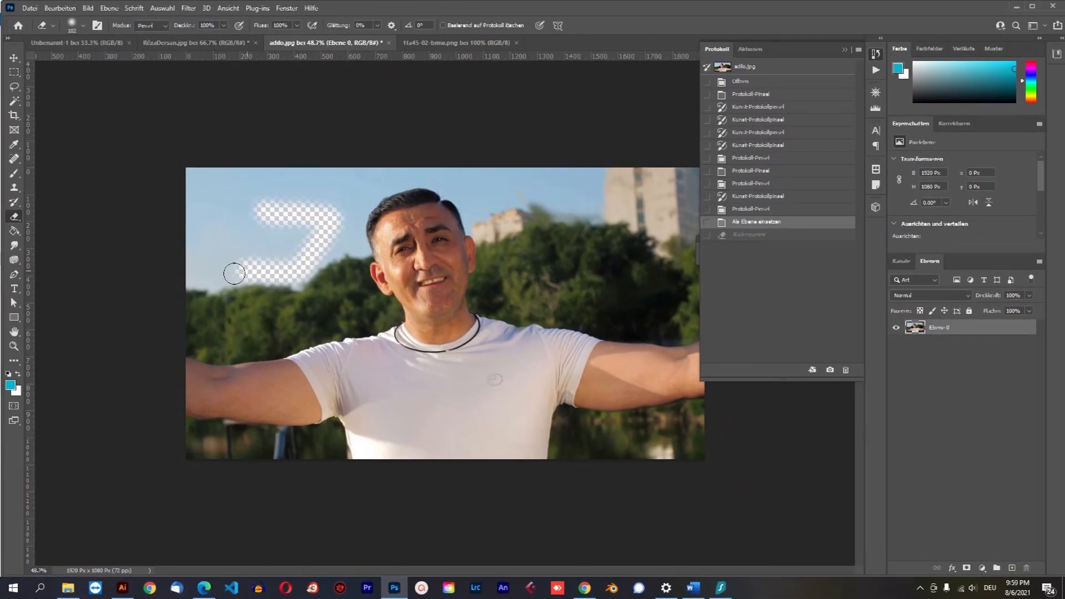
mouse_move(234, 273)
mouse_down()
mouse_move(188, 272)
mouse_move(186, 165)
mouse_move(185, 203)
mouse_move(234, 194)
mouse_move(201, 224)
mouse_move(205, 189)
mouse_move(195, 225)
mouse_move(218, 157)
mouse_move(236, 187)
mouse_move(241, 144)
mouse_up()
mouse_move(267, 206)
mouse_down()
mouse_move(285, 219)
mouse_move(257, 241)
mouse_move(294, 272)
mouse_move(308, 265)
mouse_up()
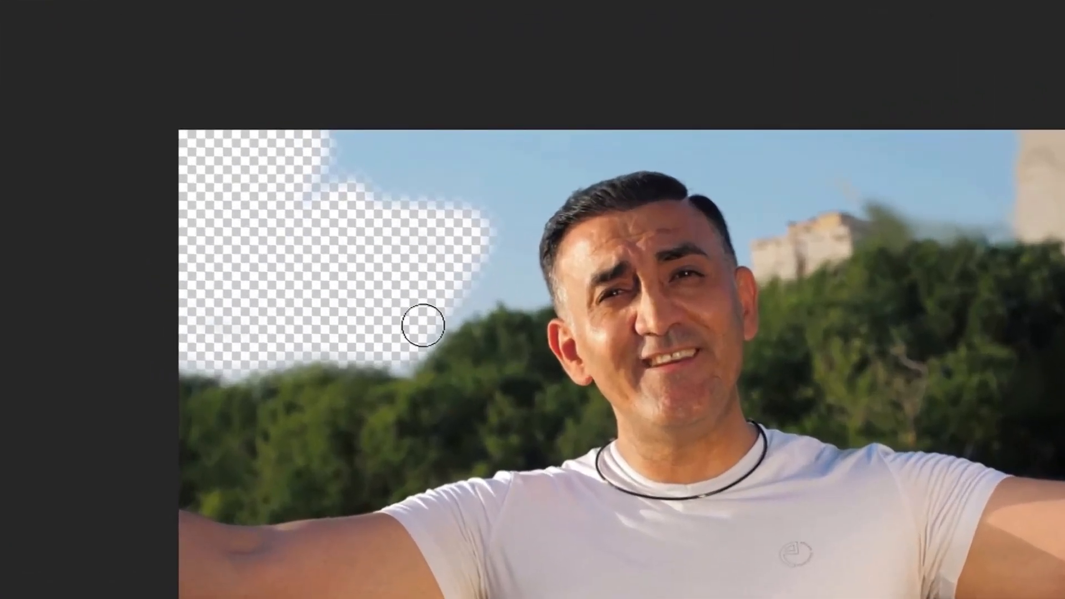
mouse_move(423, 325)
mouse_down()
mouse_move(471, 284)
mouse_move(521, 291)
mouse_move(504, 239)
mouse_move(510, 207)
mouse_move(509, 249)
mouse_move(523, 200)
mouse_move(608, 151)
mouse_move(694, 135)
mouse_move(683, 139)
mouse_move(710, 152)
mouse_move(673, 147)
mouse_move(750, 179)
mouse_move(727, 186)
mouse_move(757, 206)
mouse_move(760, 231)
mouse_move(760, 207)
mouse_move(786, 209)
mouse_move(822, 190)
mouse_move(977, 202)
mouse_move(992, 184)
mouse_move(996, 135)
mouse_move(974, 147)
mouse_move(790, 146)
mouse_move(928, 167)
mouse_move(918, 173)
mouse_move(795, 176)
mouse_move(775, 138)
mouse_move(778, 150)
mouse_move(640, 134)
mouse_move(477, 176)
mouse_move(556, 120)
mouse_move(468, 194)
mouse_move(458, 129)
mouse_move(472, 130)
mouse_move(364, 159)
mouse_move(295, 156)
mouse_move(389, 185)
mouse_move(295, 174)
mouse_up()
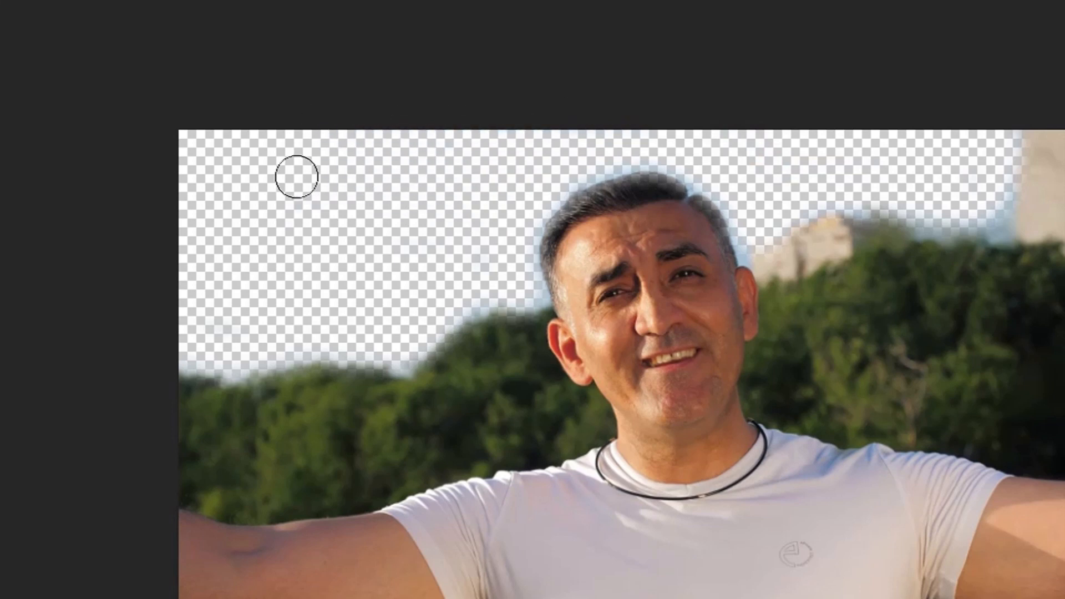
mouse_move(970, 199)
mouse_down()
mouse_move(987, 209)
mouse_move(970, 159)
mouse_up()
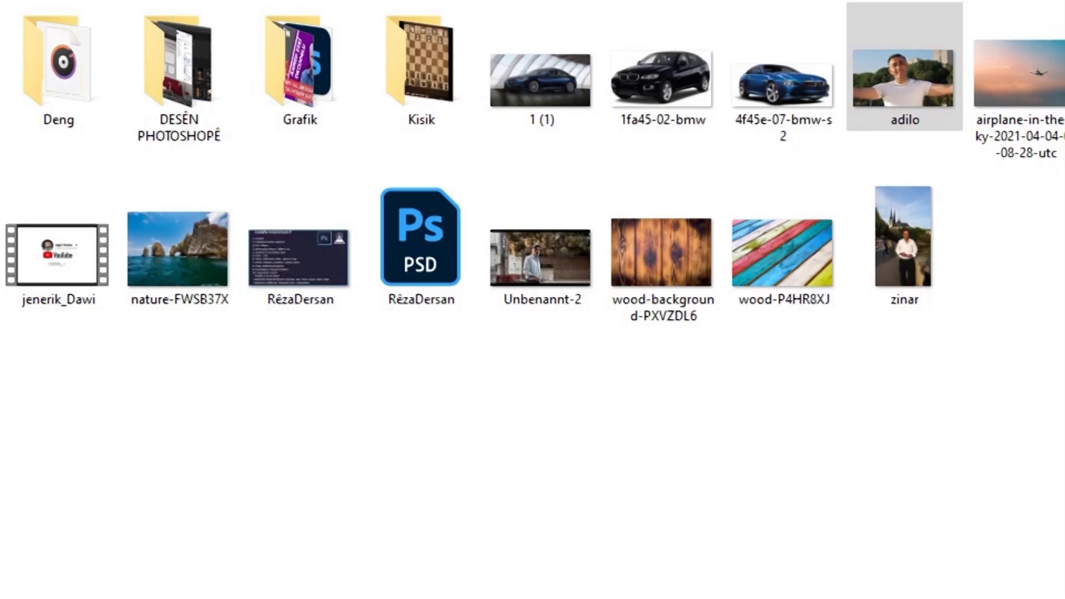
click(764, 498)
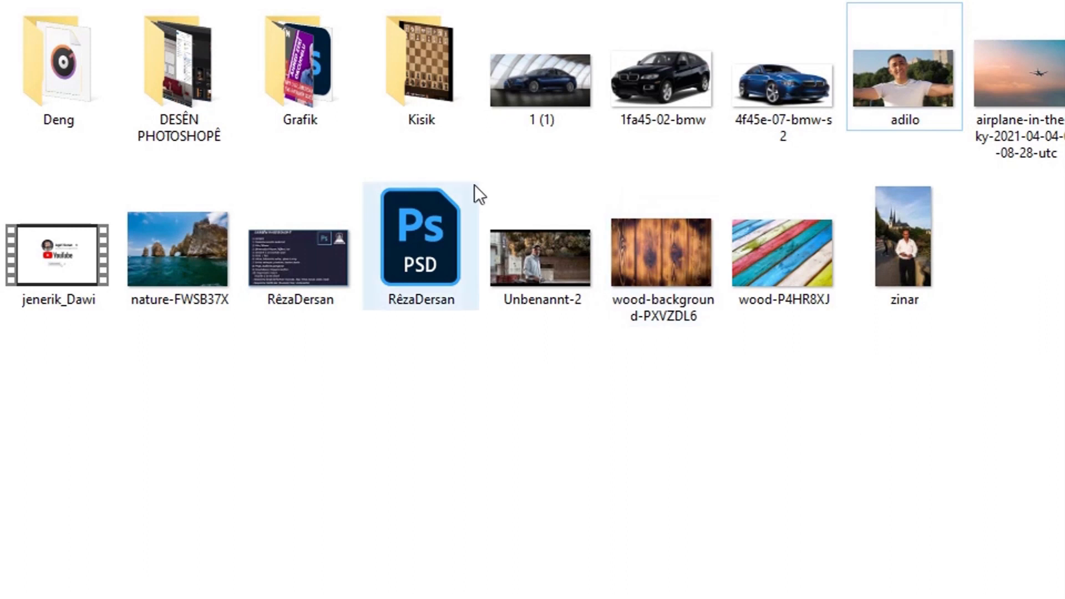
click(997, 82)
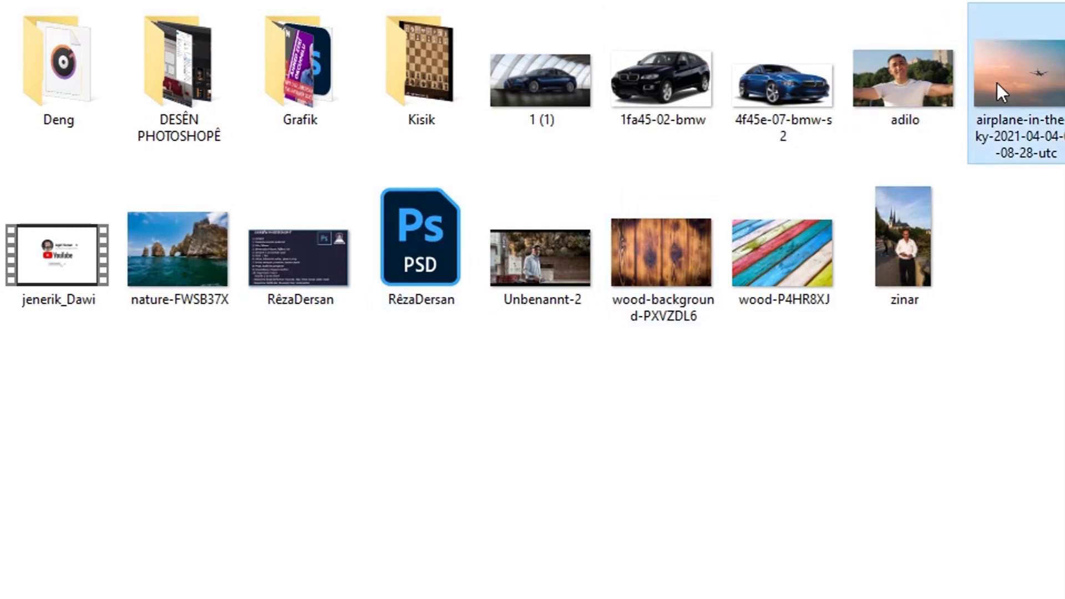
right_click(997, 83)
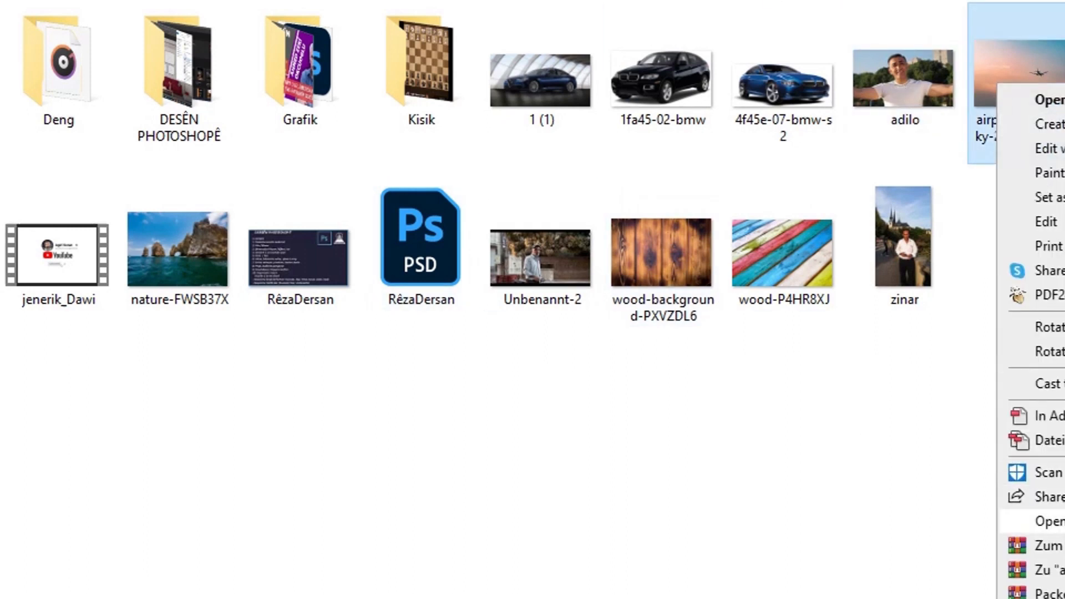
key(Escape)
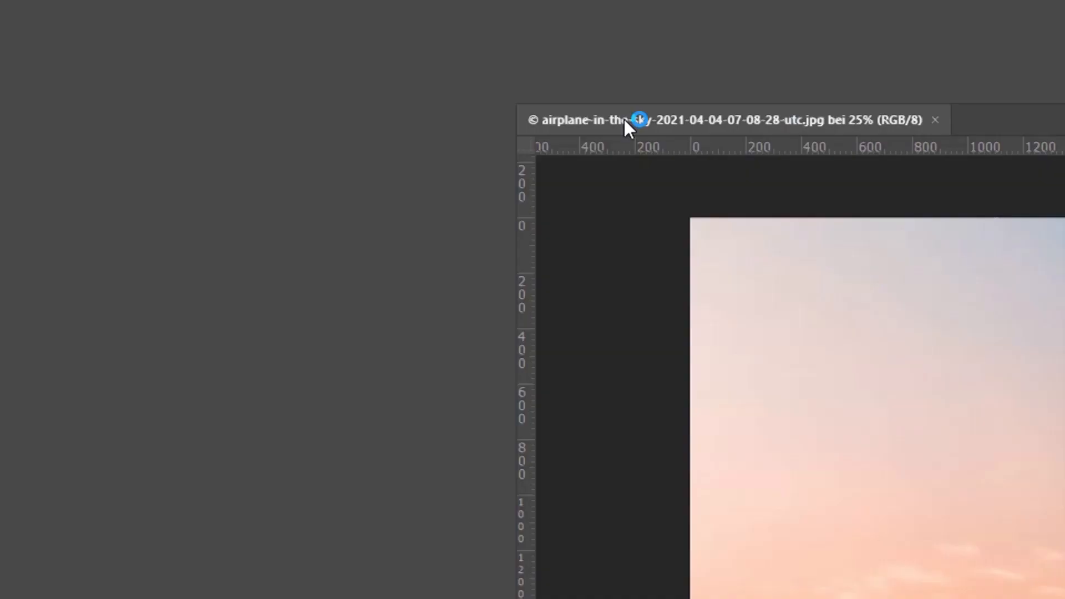
- Place the erased portrait in the lower-left corner of the airplane image and scale it to 184.41%
drag(625, 126, 680, 477)
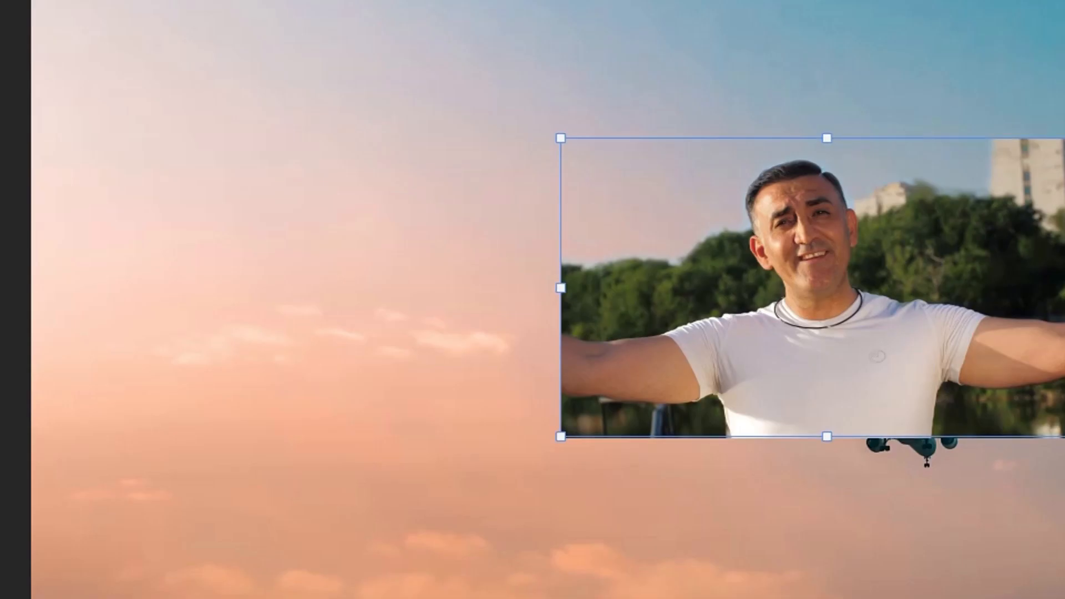
drag(895, 284, 470, 596)
drag(660, 596, 552, 596)
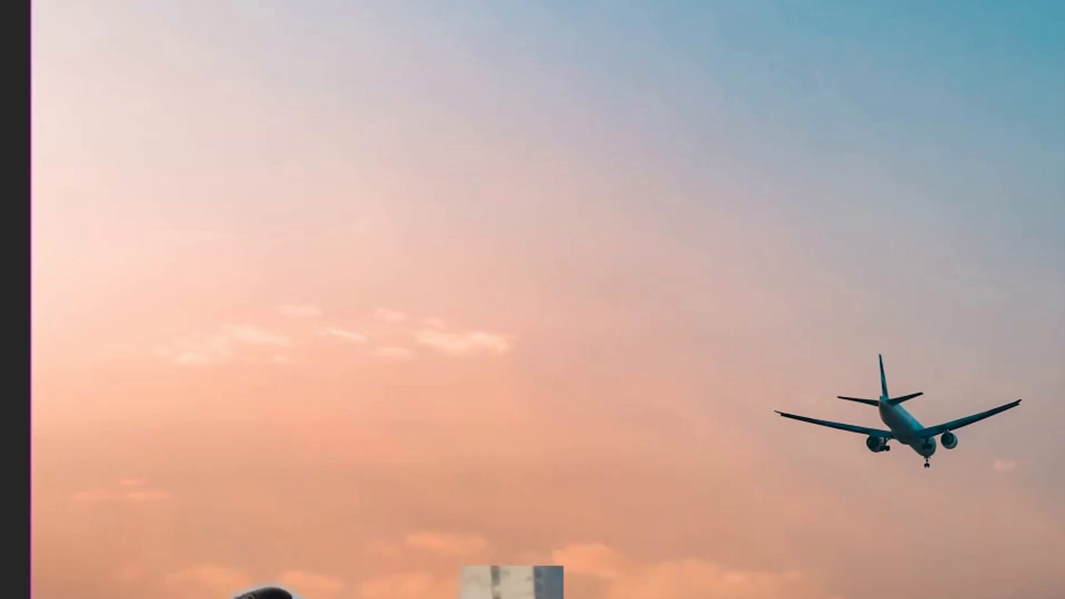
drag(707, 484, 990, 280)
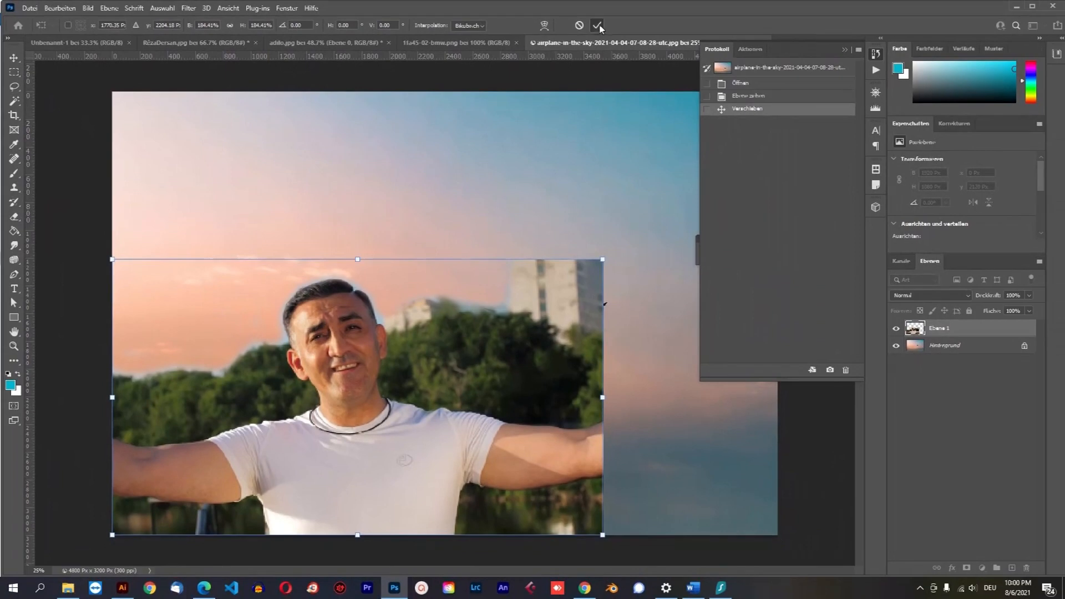
click(597, 25)
- Erase the blue halo around the man's hair and right of his head on layer Ebene 1 with a soft 36 px Eraser
click(15, 217)
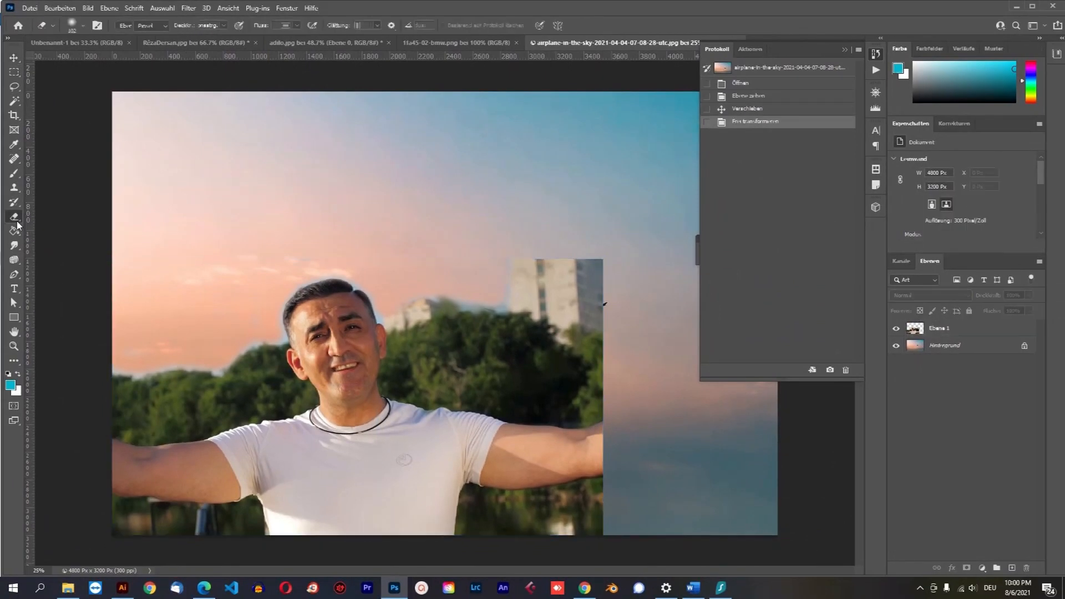
scroll(272, 317, up, 5)
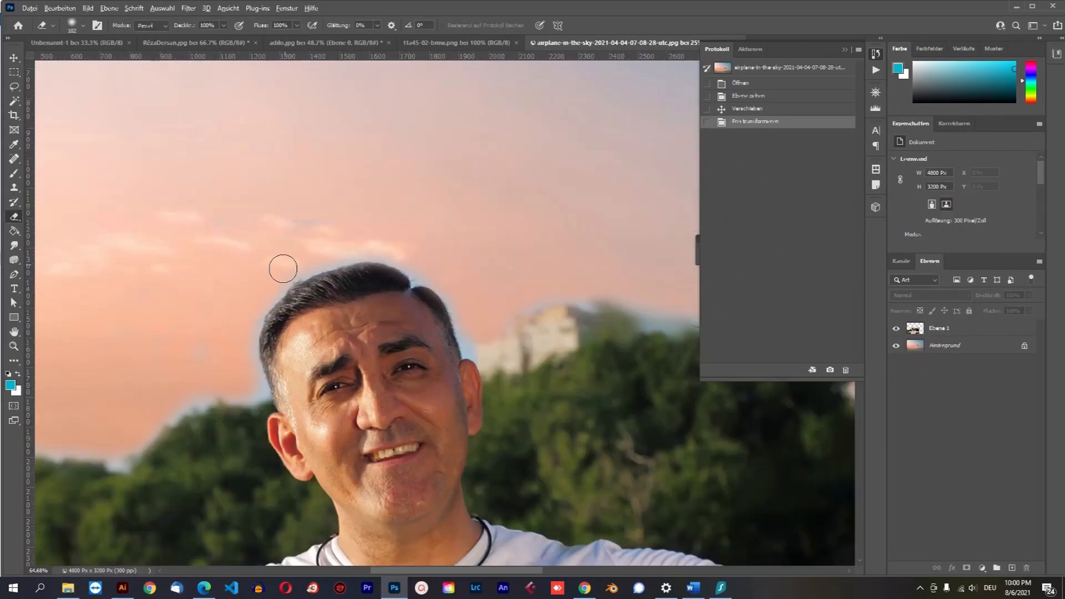
click(75, 26)
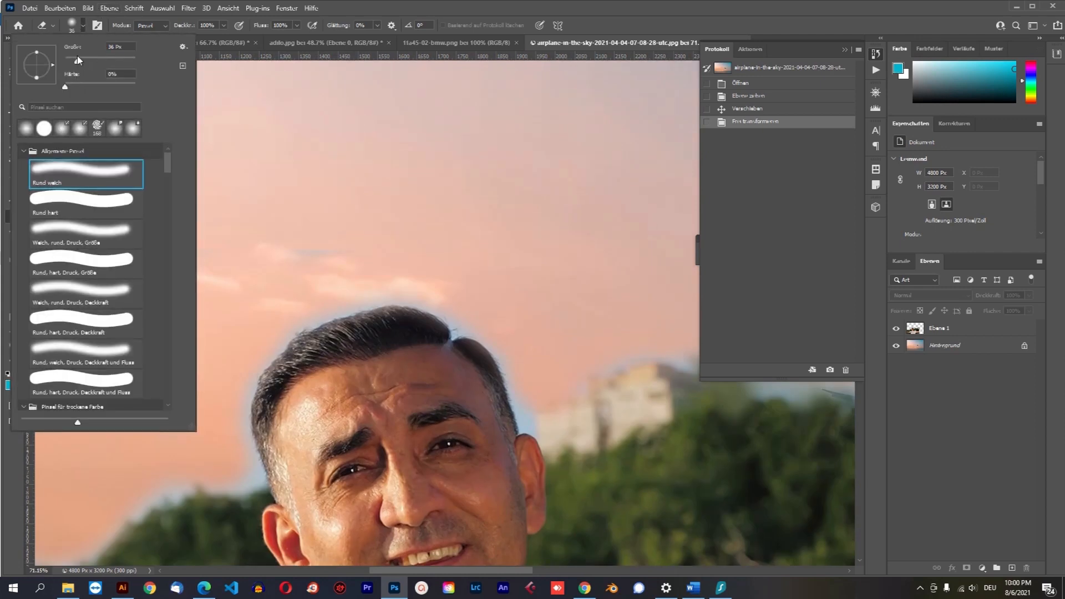
click(935, 332)
click(932, 330)
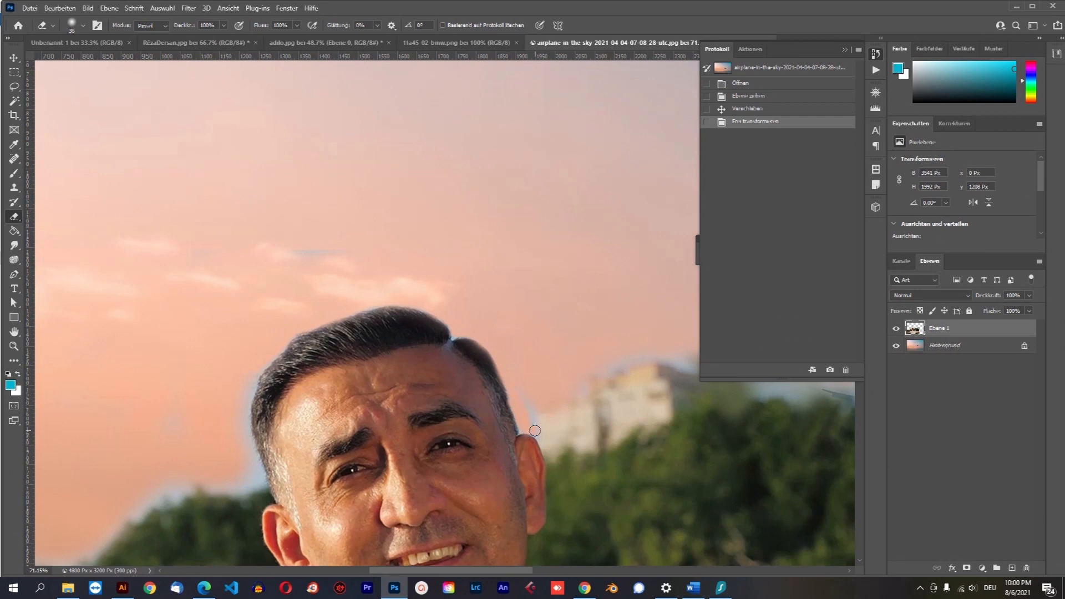
click(609, 364)
click(612, 333)
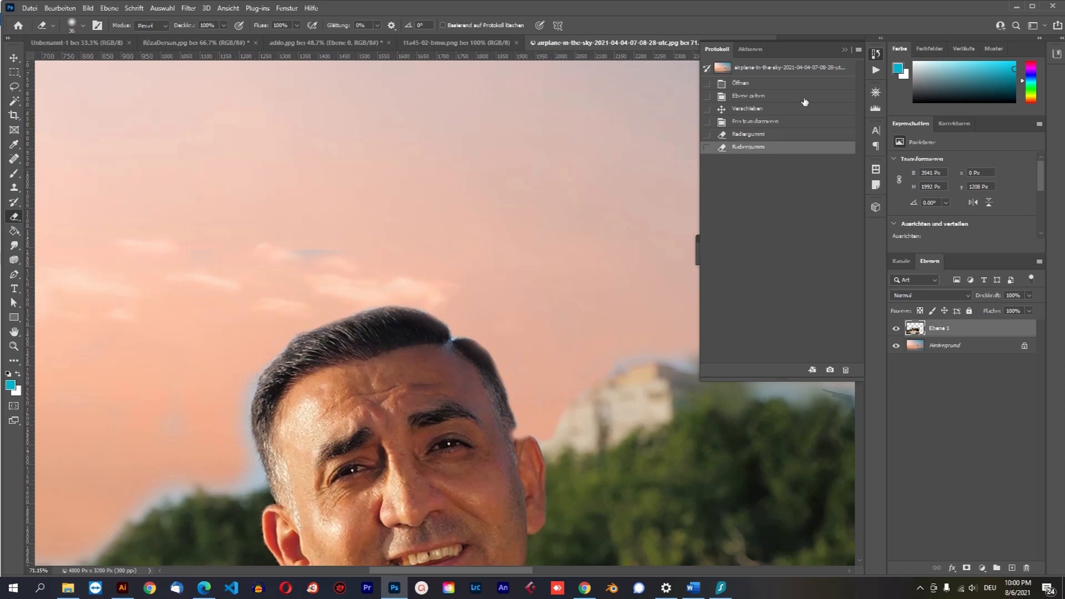
- Step back one eraser stroke in the history and erase the remaining halo above and left of the man's hair
click(763, 122)
click(760, 134)
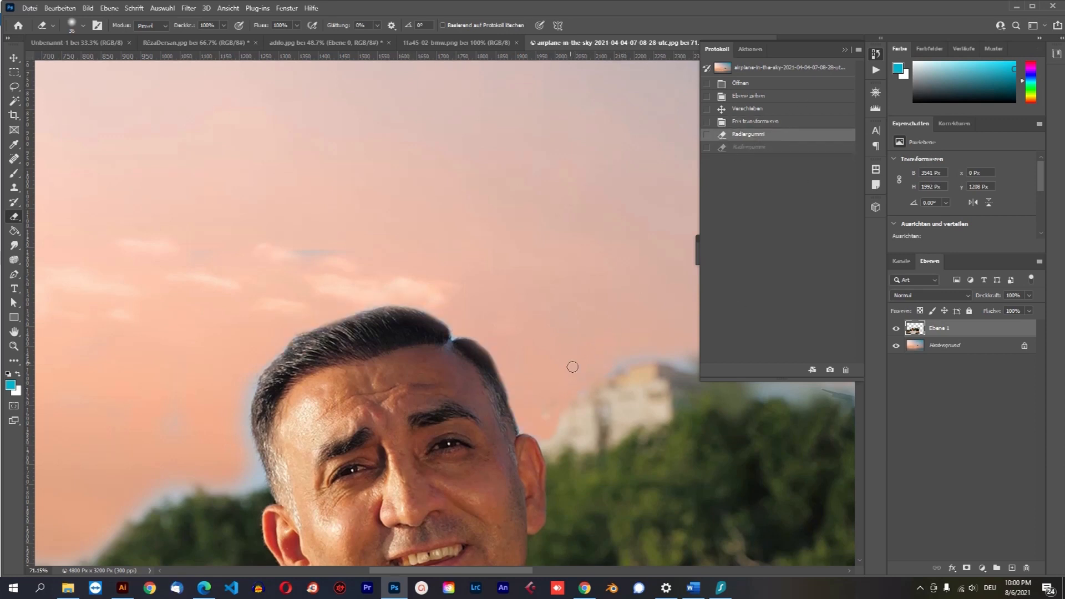
click(375, 274)
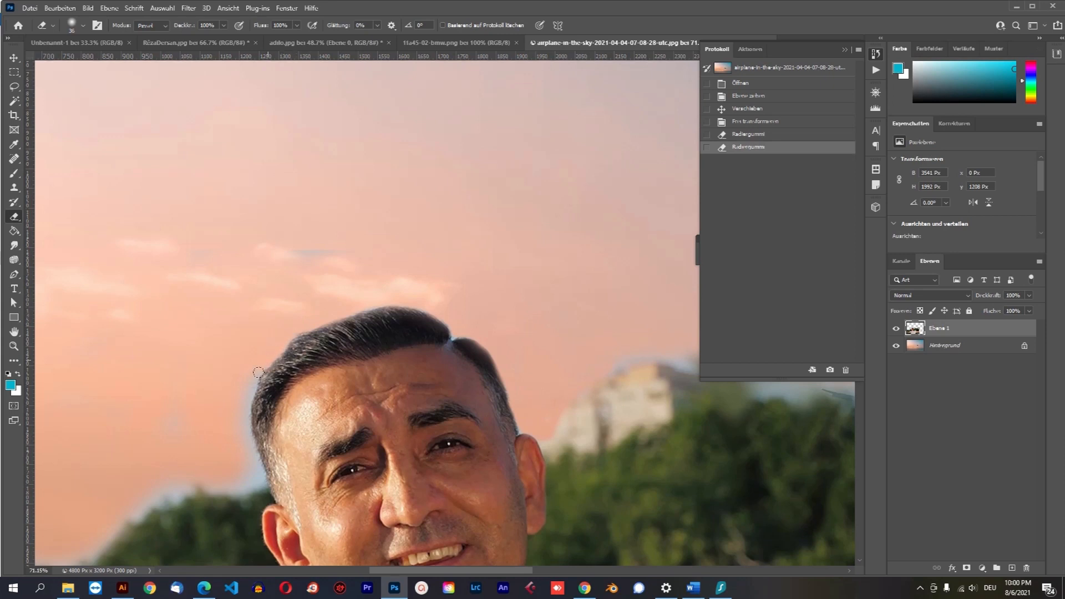
click(233, 396)
scroll(448, 267, down, 6)
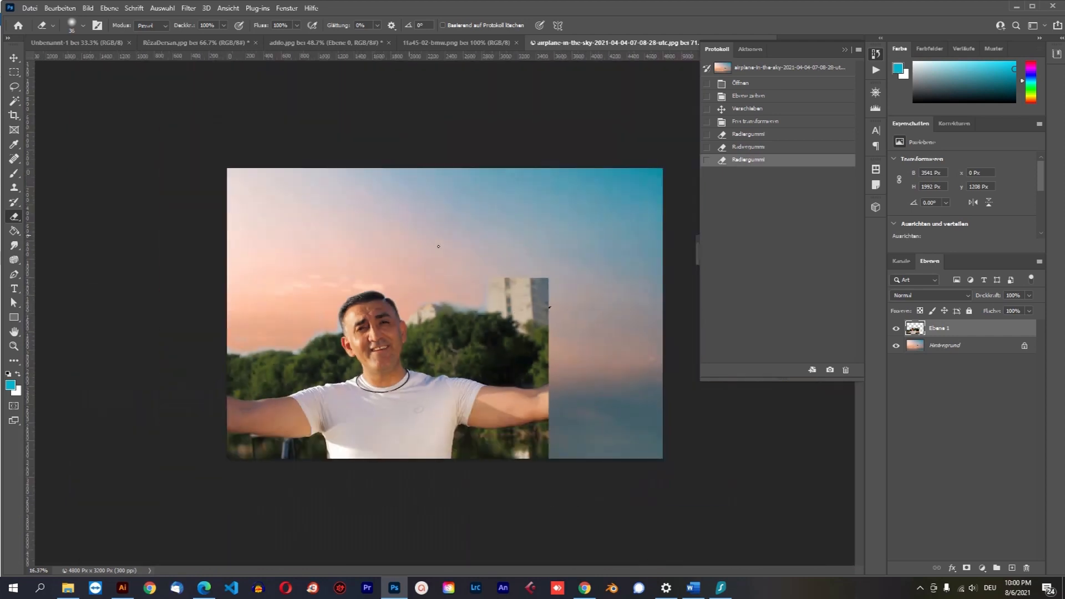
- Try the Background Eraser with a 13 px brush across the building beside the trees on layer Ebene 1, undoing the last stroke
click(14, 58)
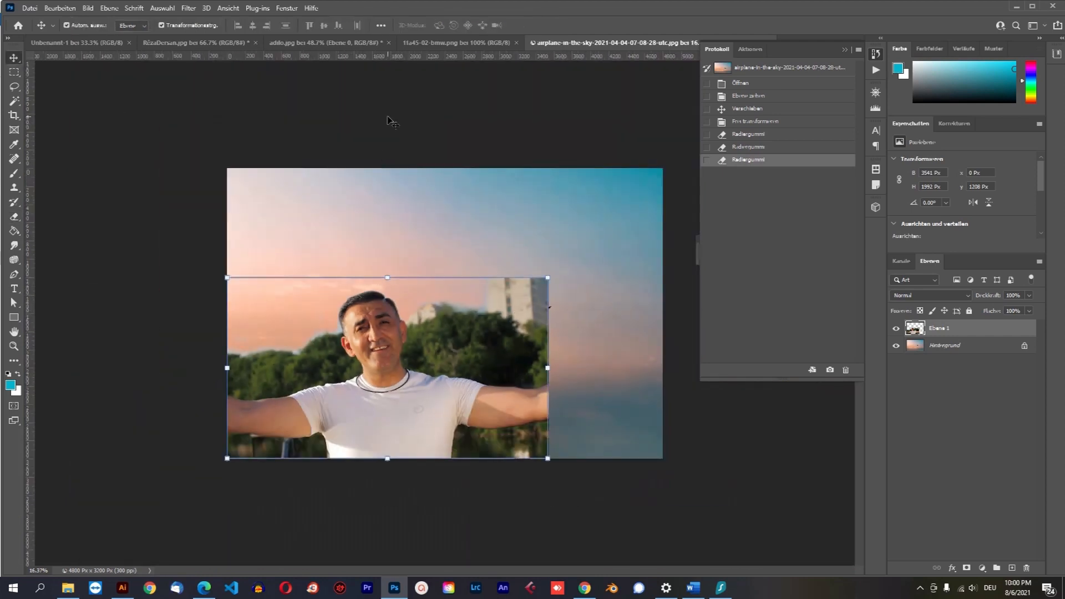
click(97, 221)
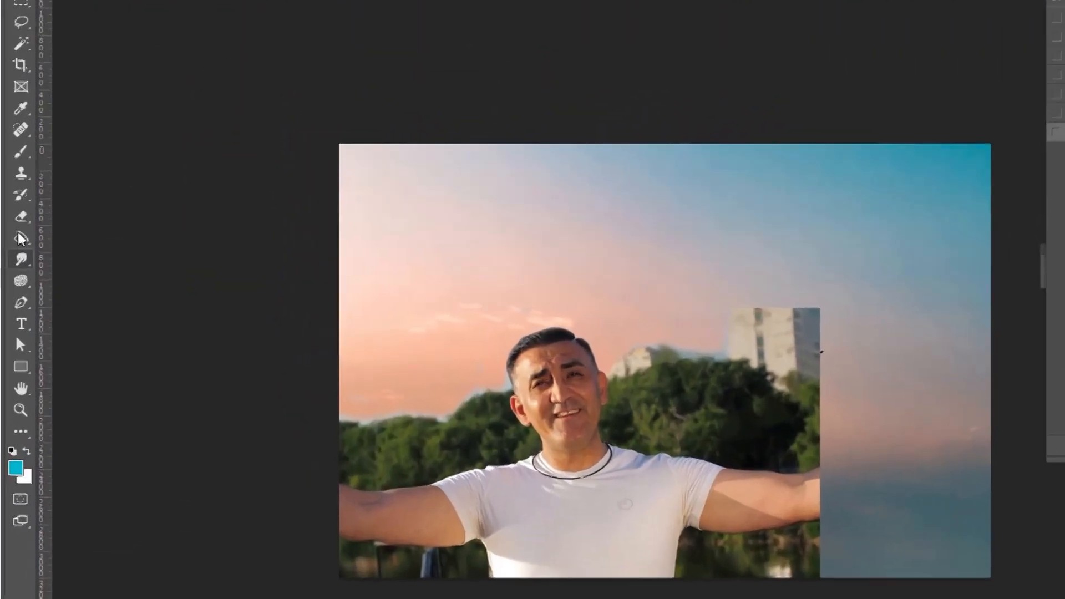
right_click(14, 218)
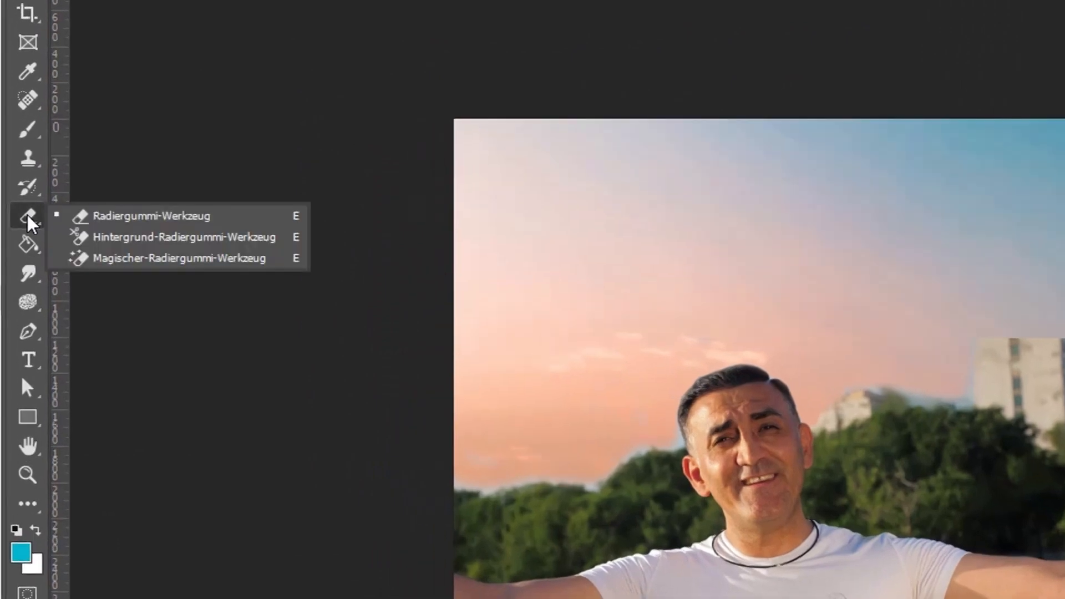
click(86, 238)
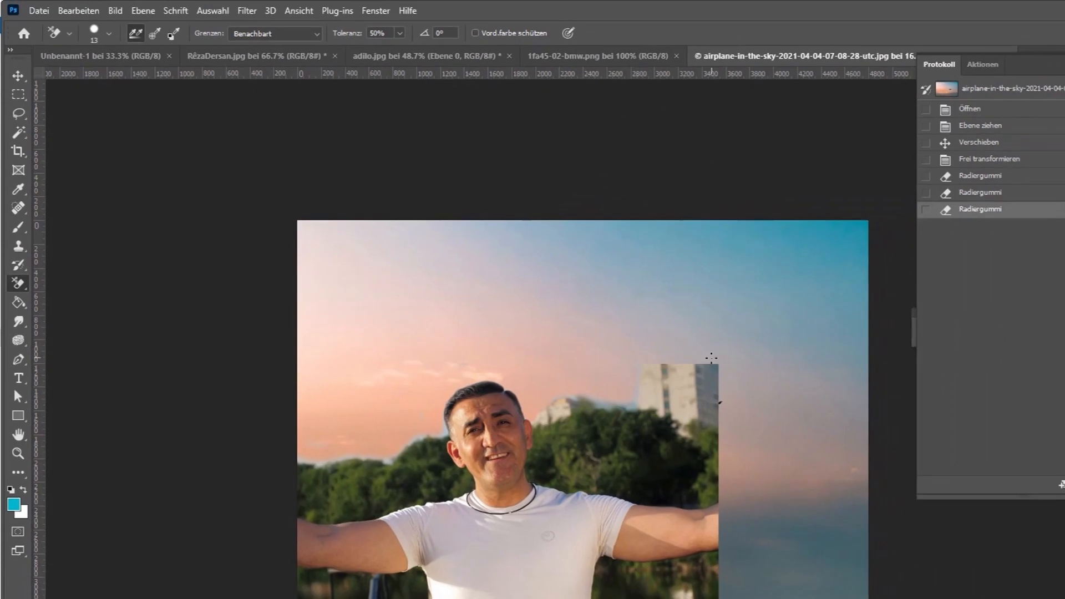
click(739, 390)
drag(686, 408, 687, 409)
key(ctrl+z)
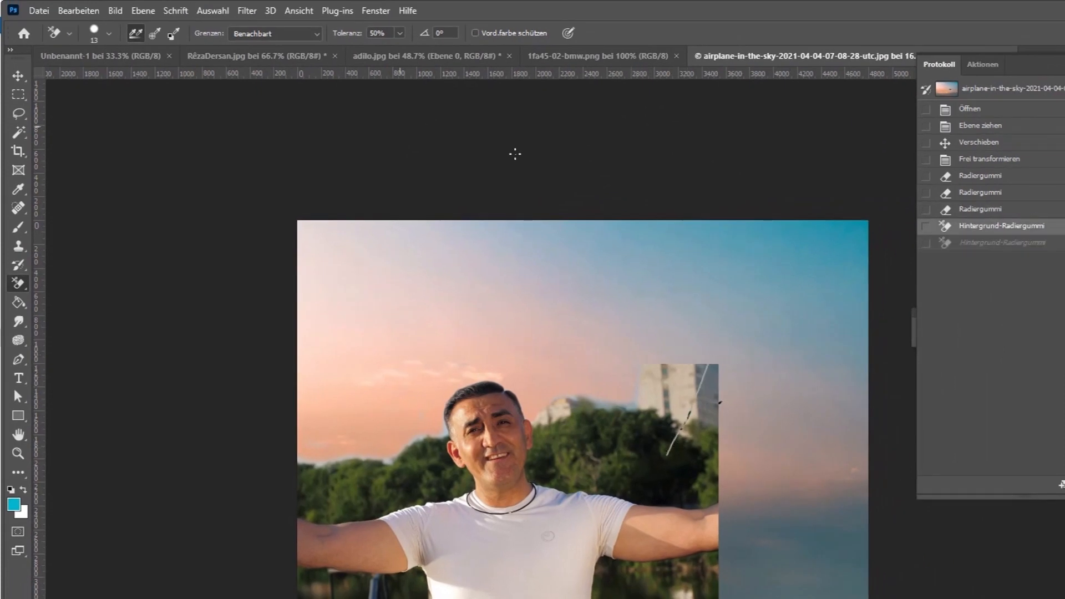
- Enlarge the Background Eraser brush to 184 px and erase the building above the trees so the airplane shows through
click(108, 34)
drag(66, 78, 128, 83)
mouse_move(751, 350)
mouse_down()
mouse_move(670, 408)
mouse_move(662, 401)
mouse_move(715, 341)
mouse_move(657, 419)
mouse_move(724, 359)
mouse_move(699, 387)
mouse_move(697, 379)
mouse_move(680, 387)
mouse_move(709, 369)
mouse_move(682, 440)
mouse_move(666, 434)
mouse_move(658, 403)
mouse_move(670, 371)
mouse_move(642, 381)
mouse_up()
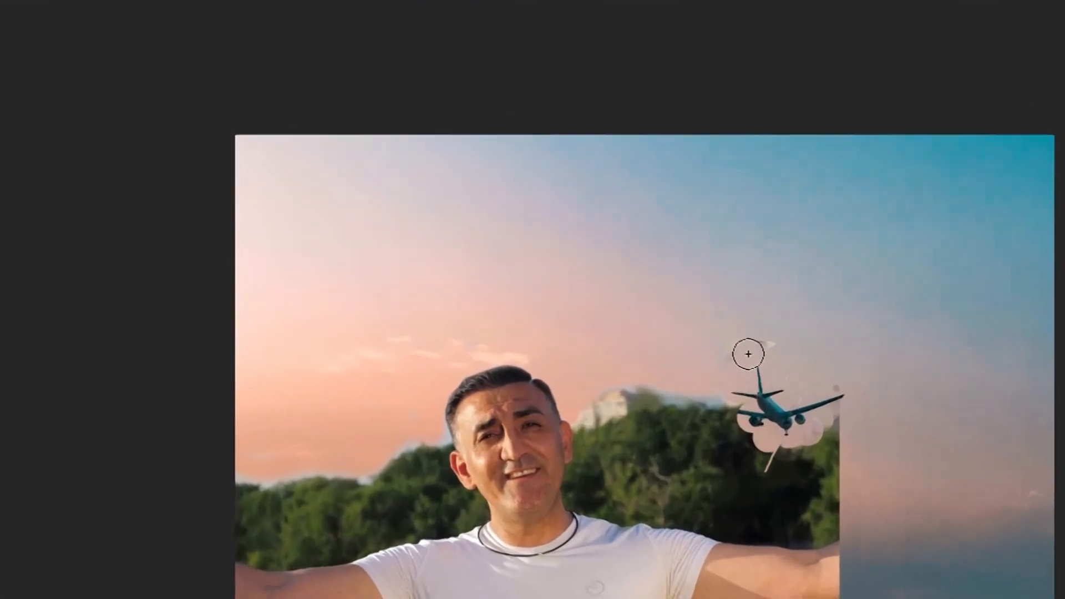
mouse_move(827, 342)
mouse_down()
mouse_move(763, 363)
mouse_move(776, 346)
mouse_move(770, 324)
mouse_move(849, 343)
mouse_move(782, 344)
mouse_up()
- Remove the man's white shirt and both arms on layer Ebene 1 with the Magic Eraser
right_click(0, 211)
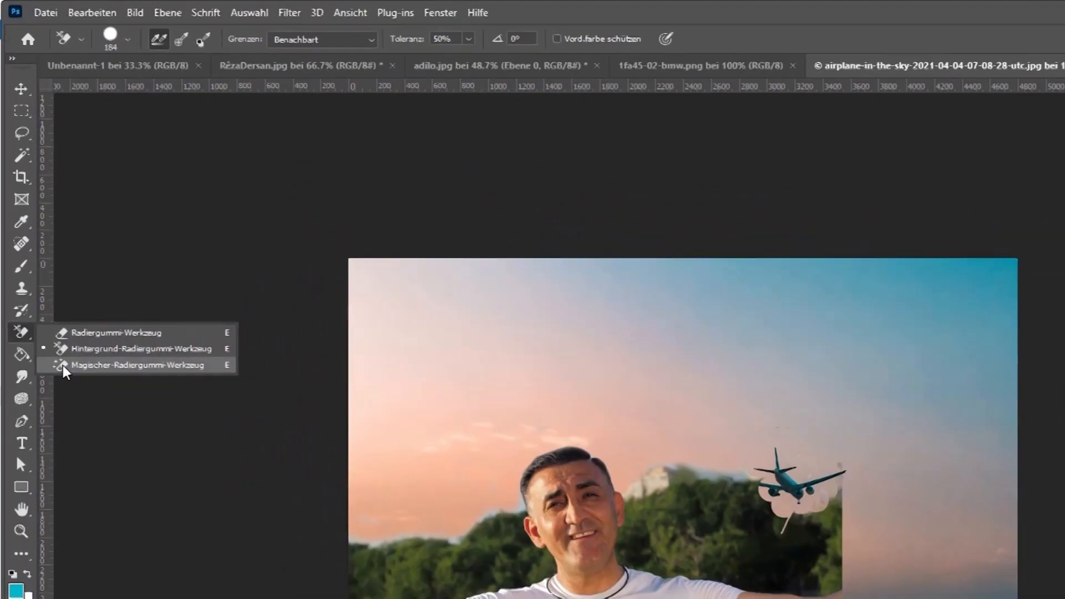
click(42, 238)
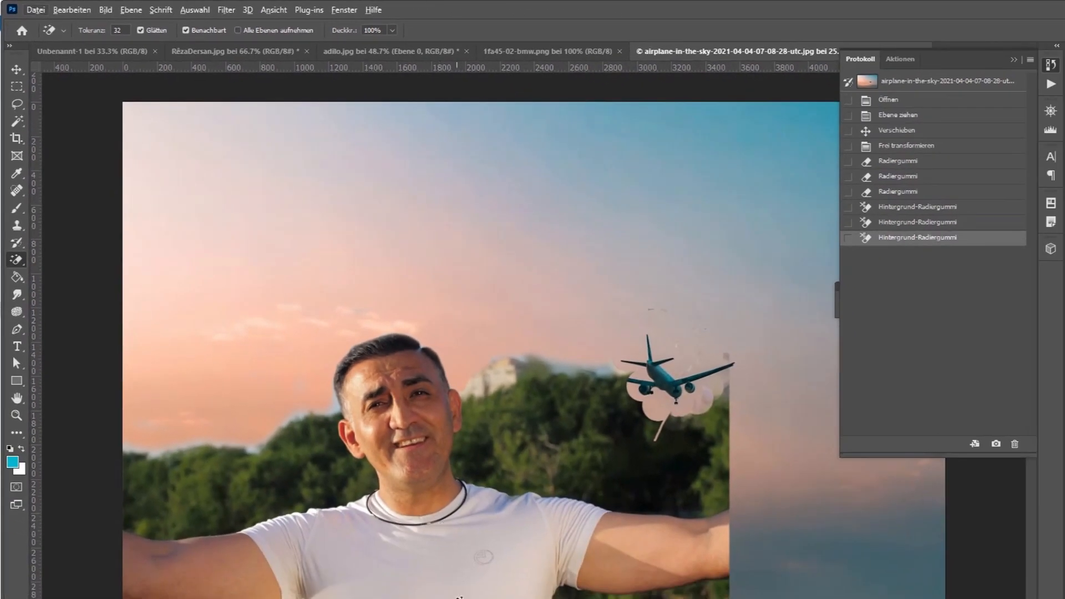
scroll(440, 591, down, 2)
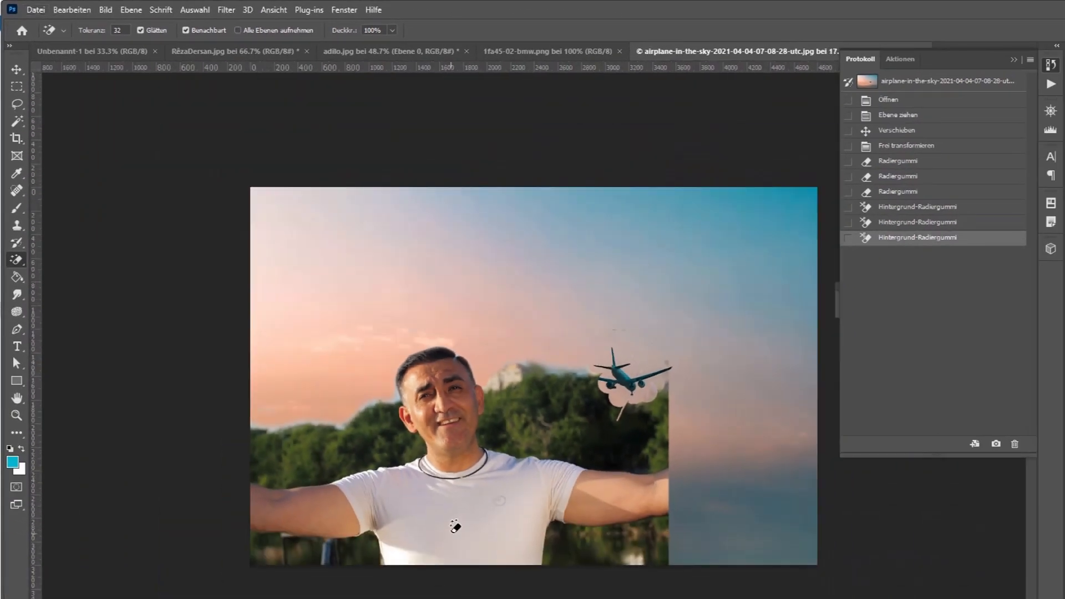
click(446, 537)
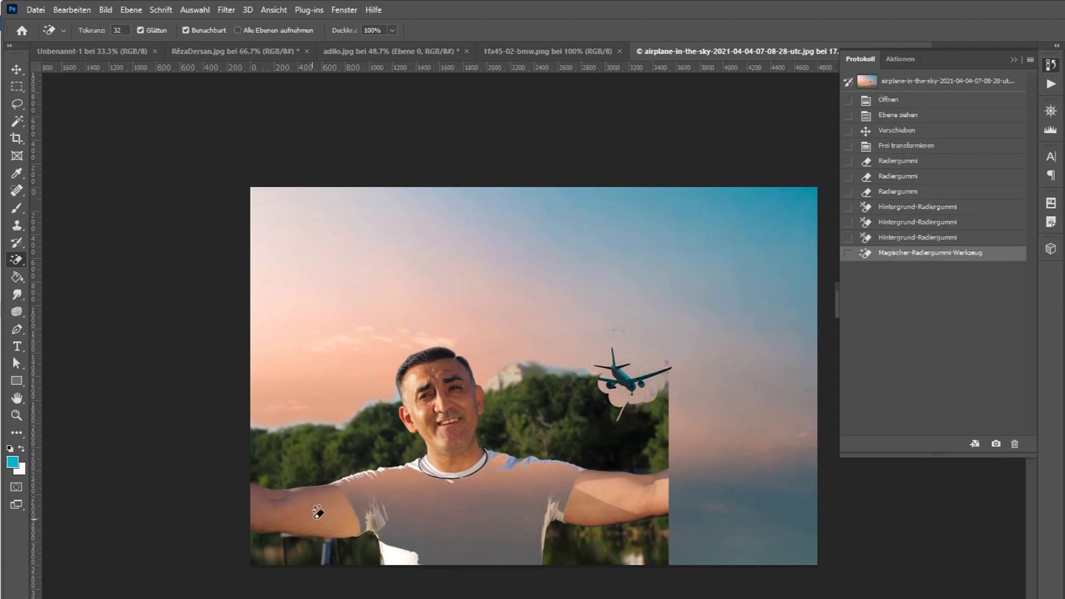
click(316, 511)
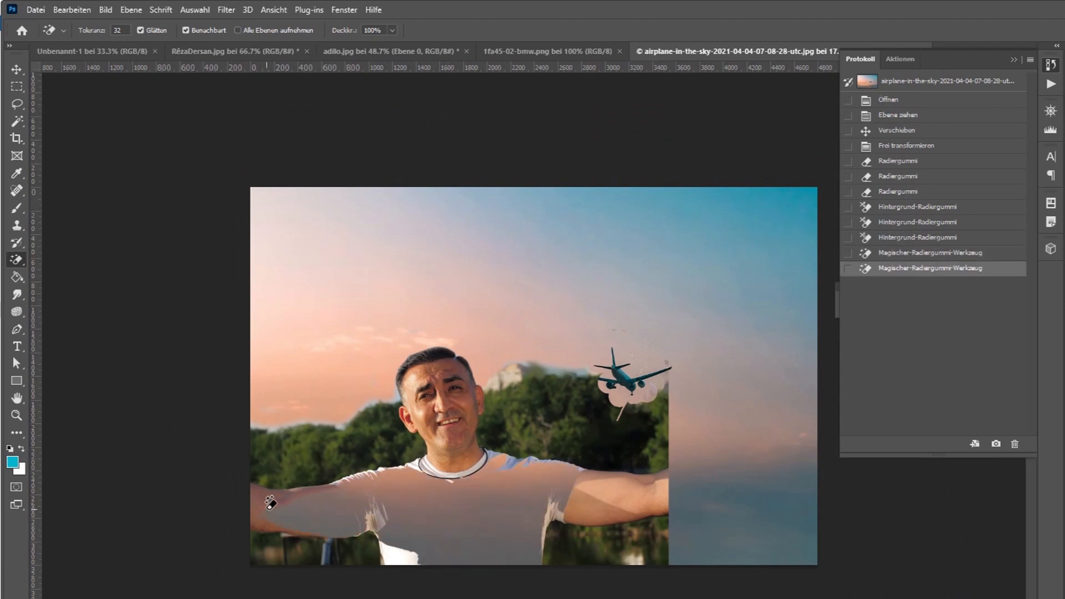
click(286, 507)
click(601, 520)
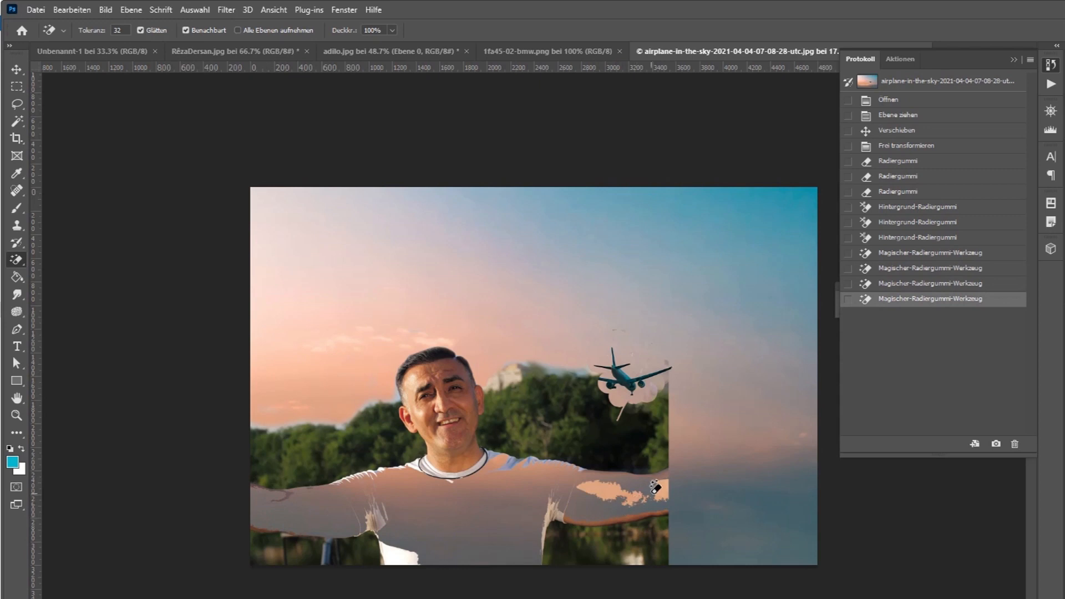
click(616, 491)
click(414, 565)
click(493, 499)
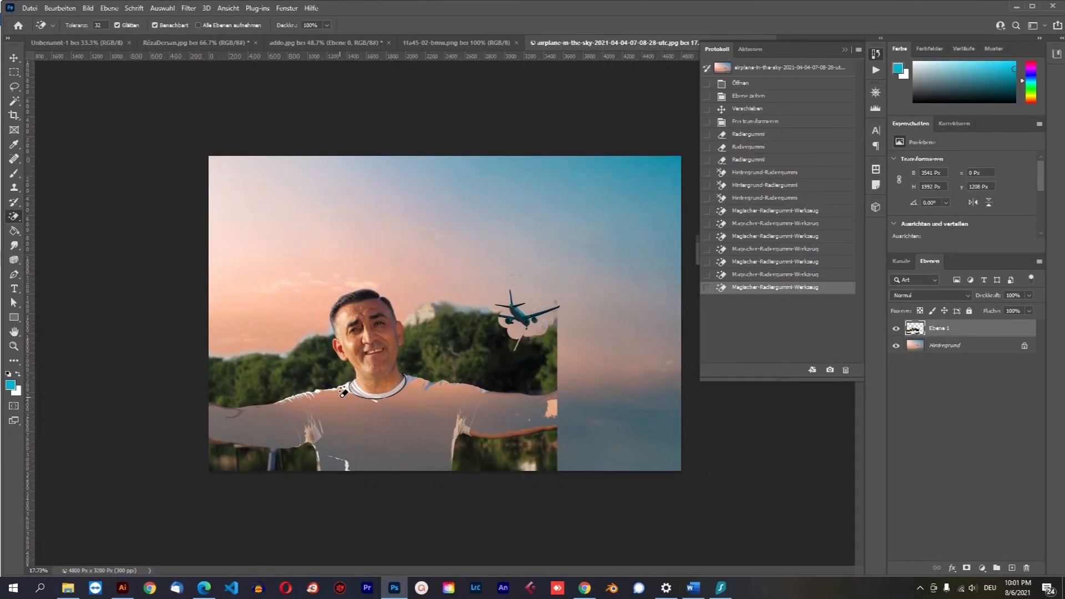
- Step the history back to the first Background Eraser stroke
click(750, 211)
click(784, 198)
click(769, 173)
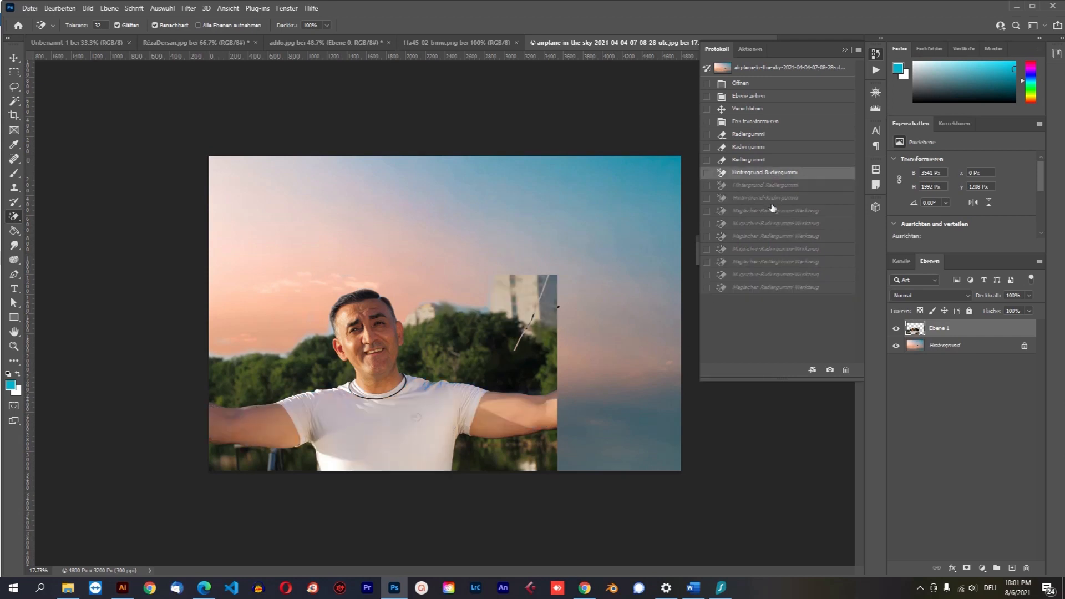
- Hide layer Ebene 1 and unlock the airplane background layer
click(896, 329)
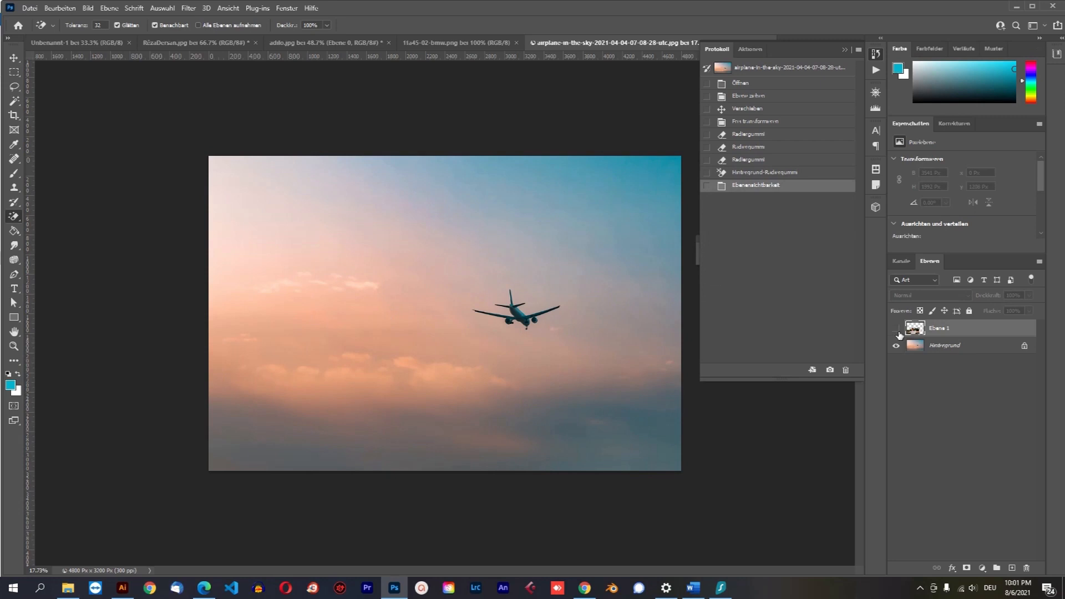
click(965, 347)
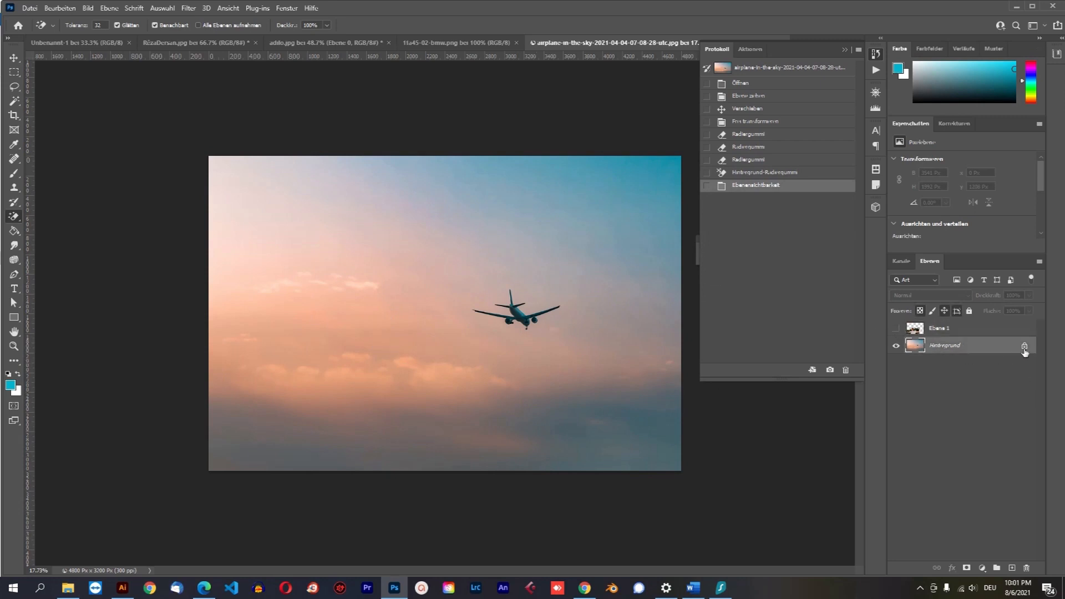
click(1025, 347)
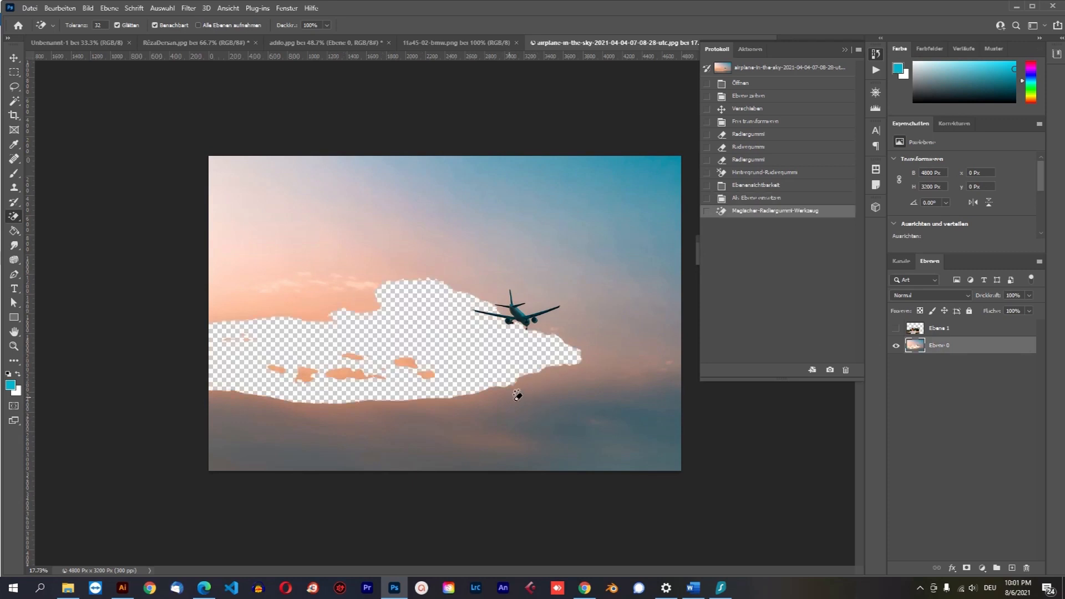
- Erase the pink, orange and blue sky areas around the airplane on the unlocked layer with the Magic Eraser
click(347, 296)
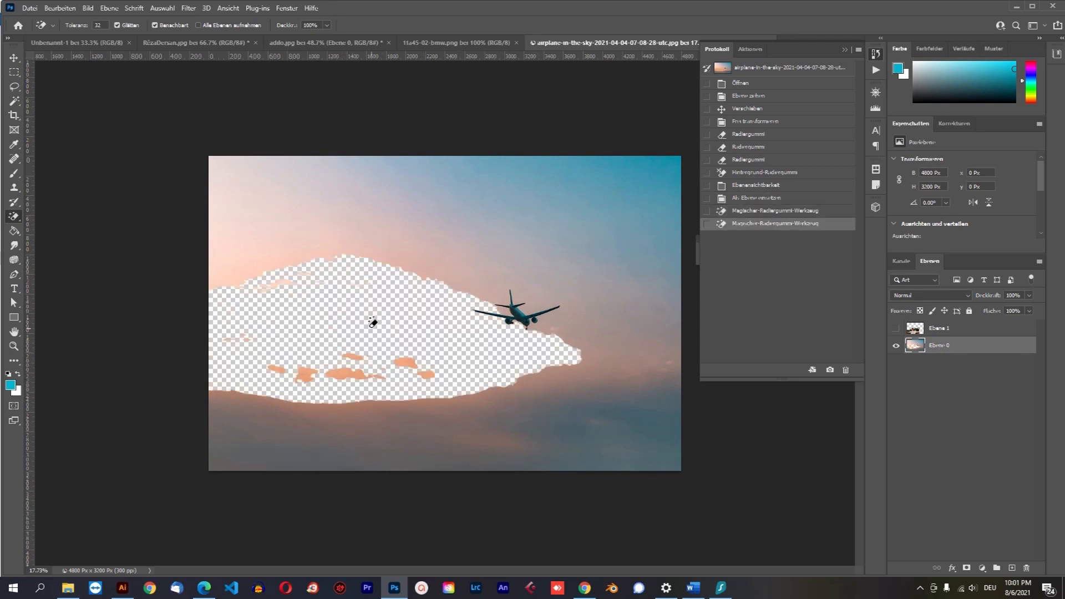
click(569, 383)
click(595, 340)
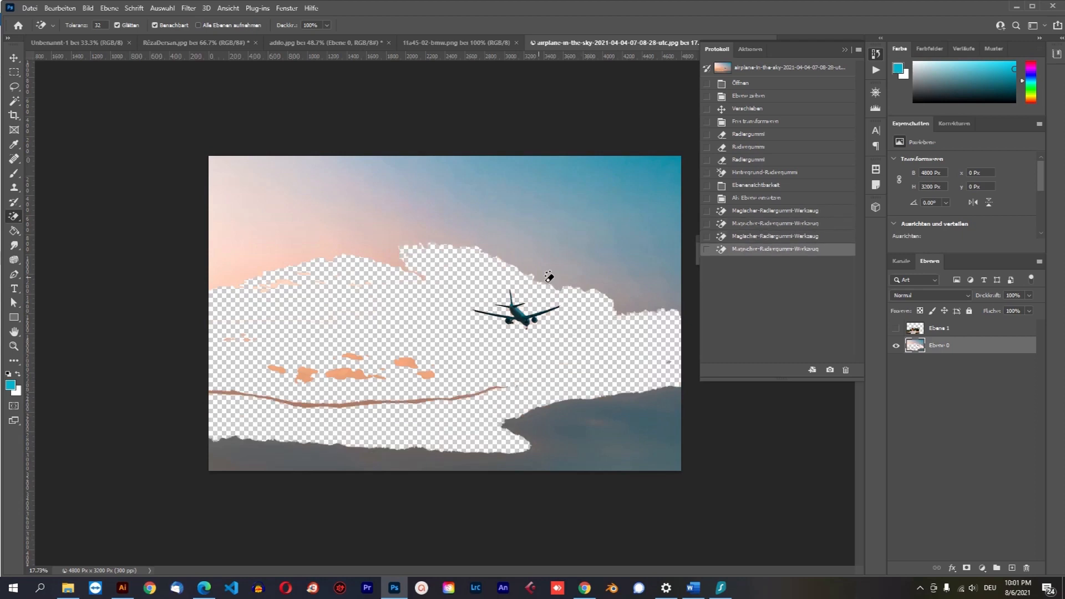
click(574, 267)
click(440, 238)
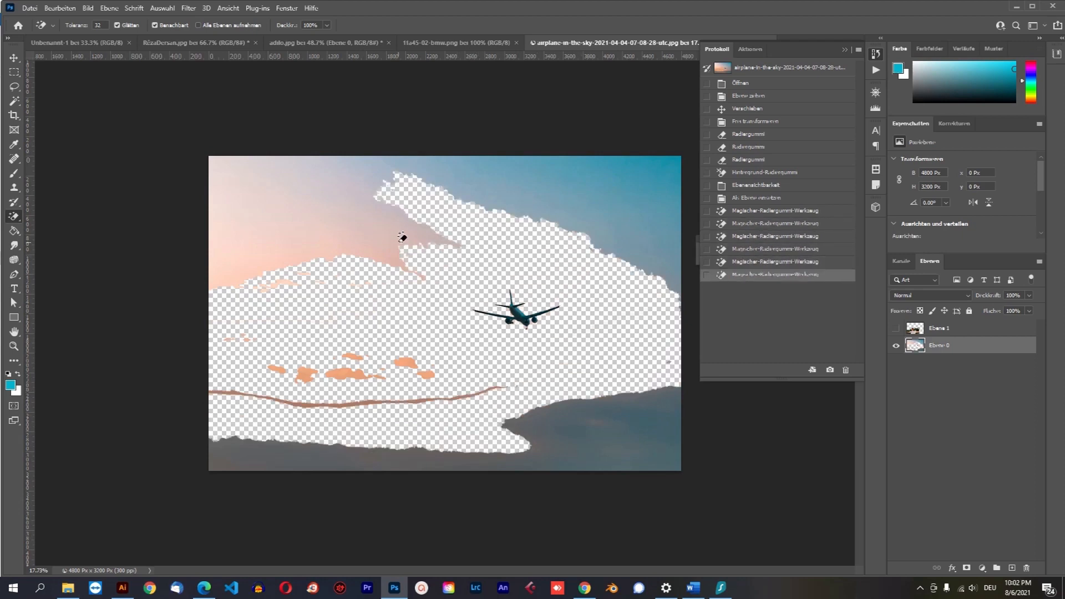
click(299, 244)
click(319, 287)
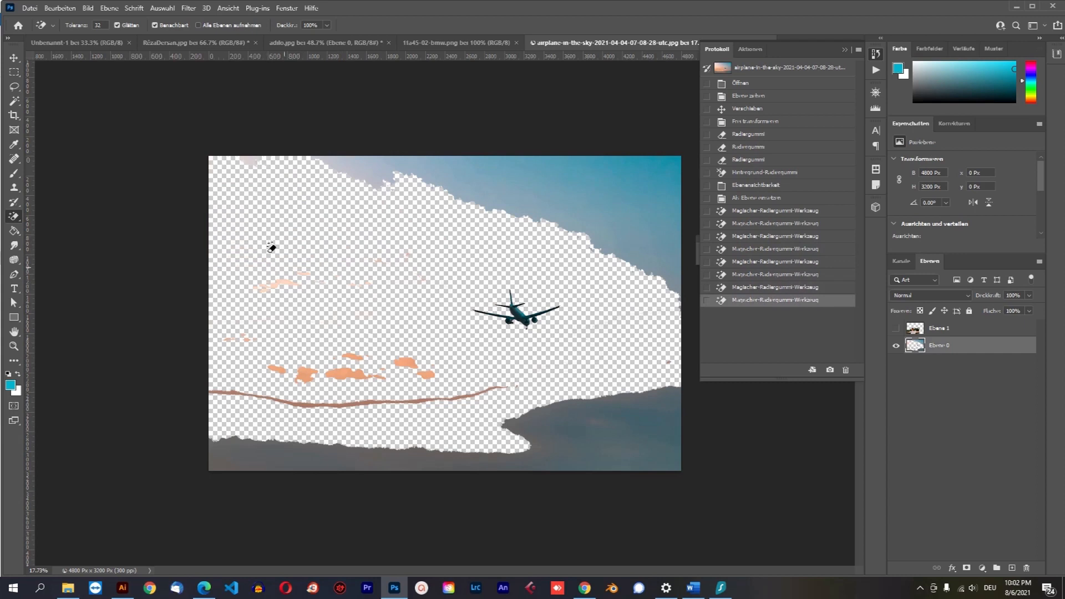
click(574, 425)
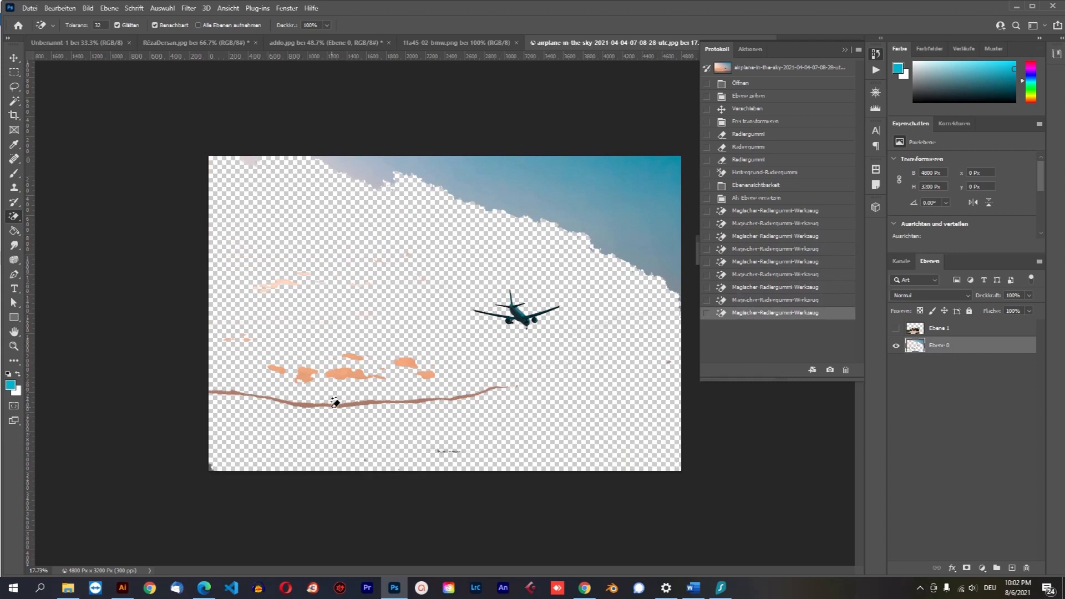
click(388, 400)
click(351, 367)
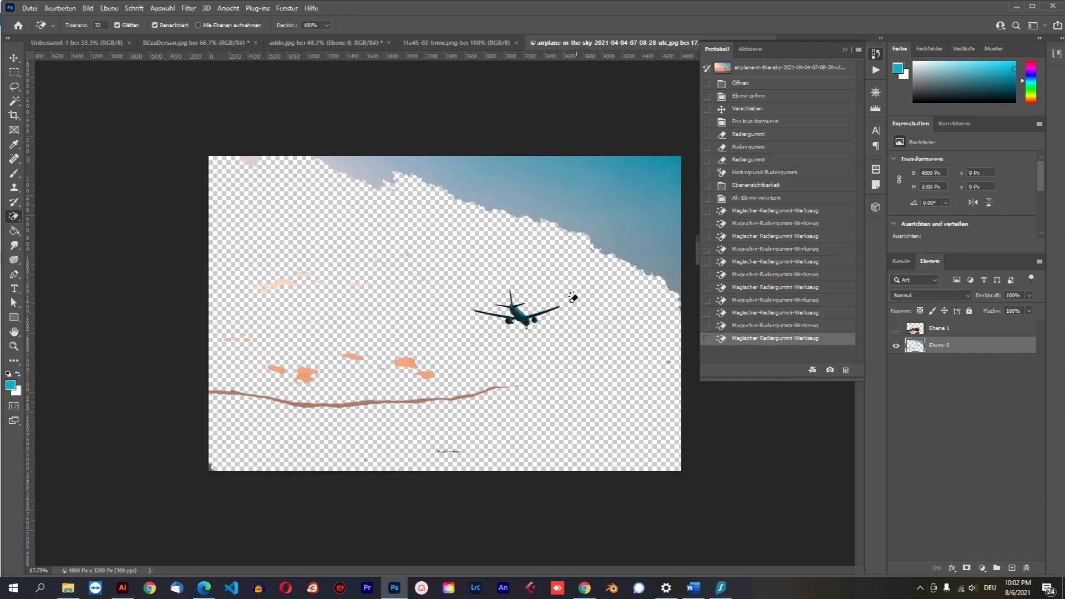
click(572, 218)
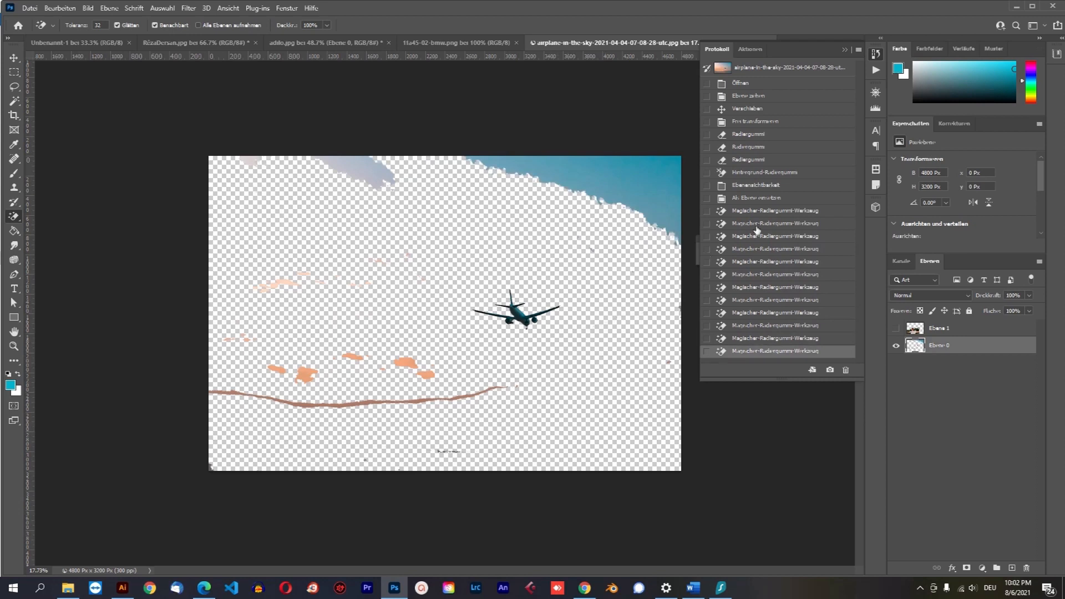
- Revert the history to the second regular Eraser stroke on the portrait layer
click(792, 160)
click(753, 148)
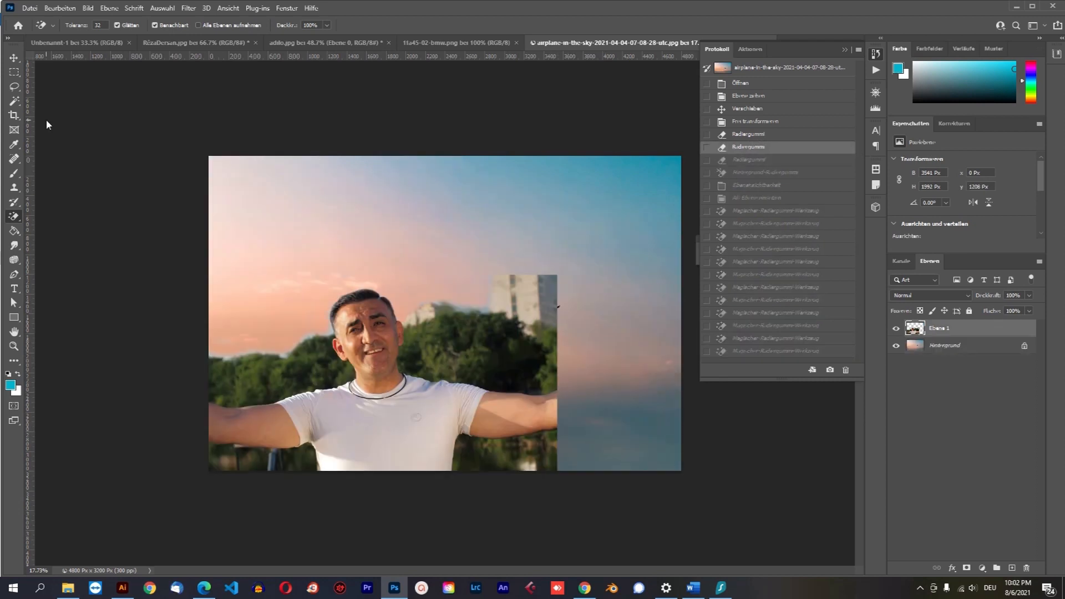
click(14, 58)
click(15, 217)
click(14, 57)
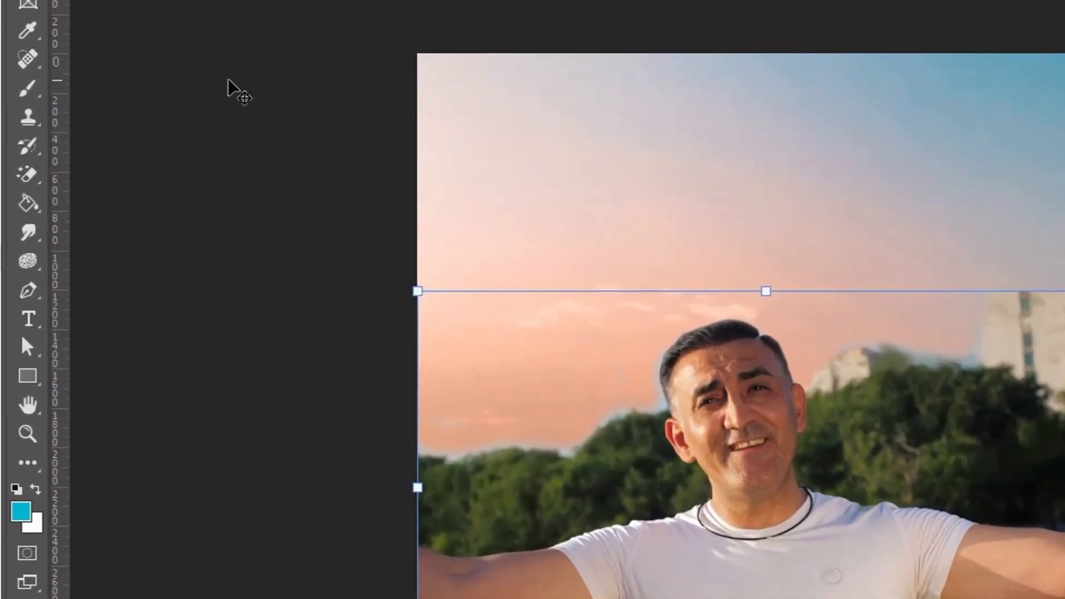
click(240, 130)
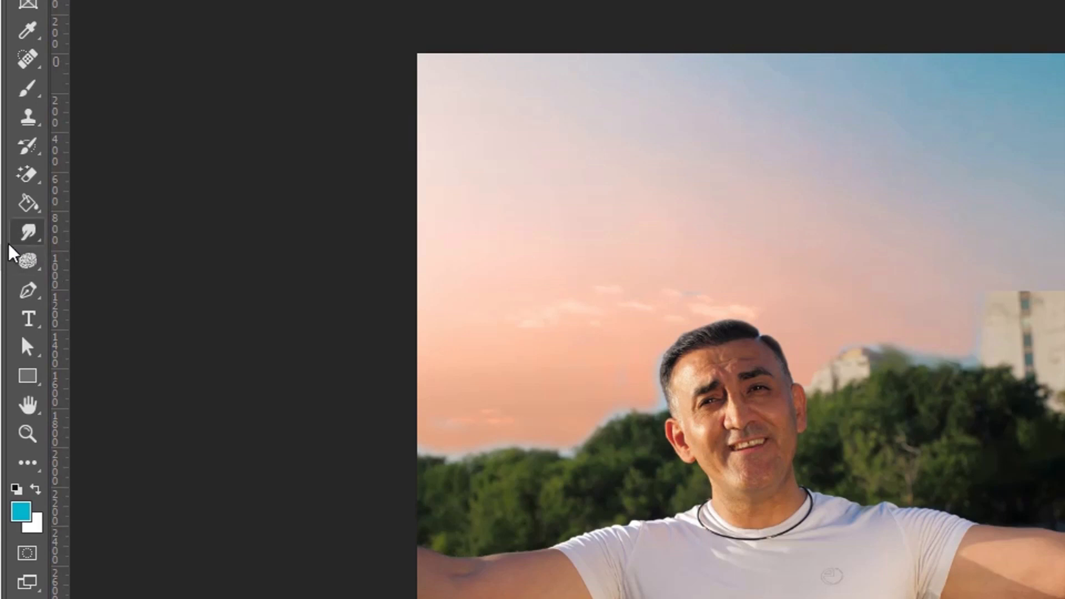
- Add a cyan solid color fill layer above layer Ebene 1
key(ctrl+t)
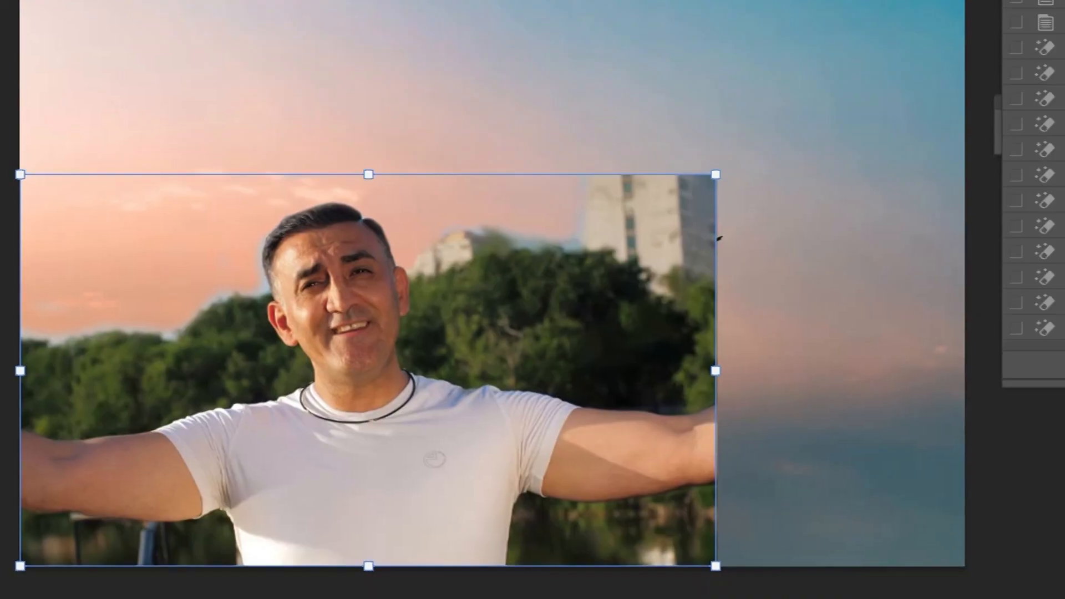
click(900, 565)
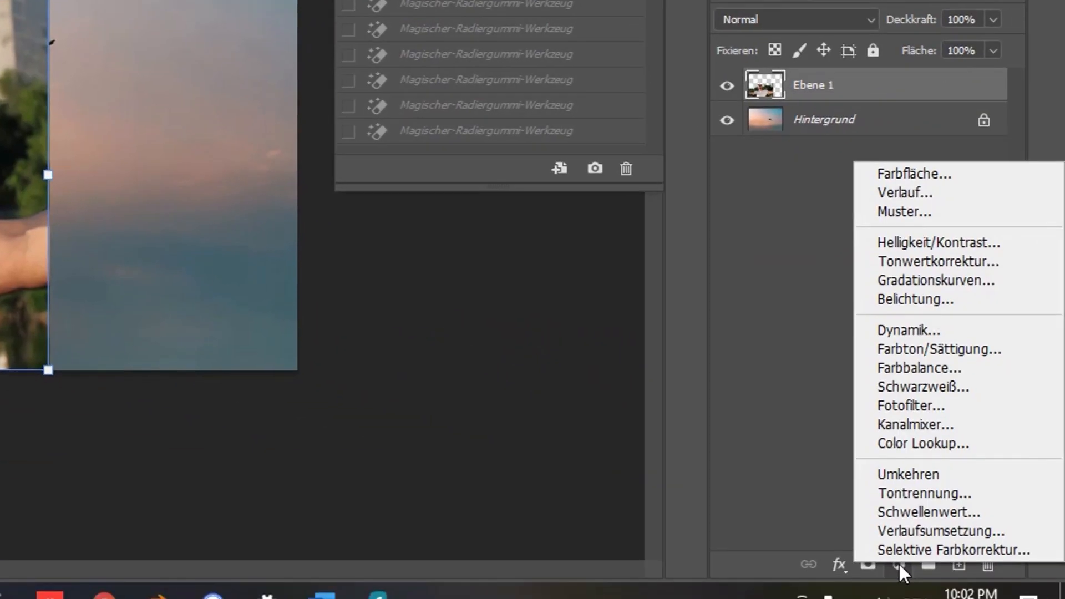
click(927, 178)
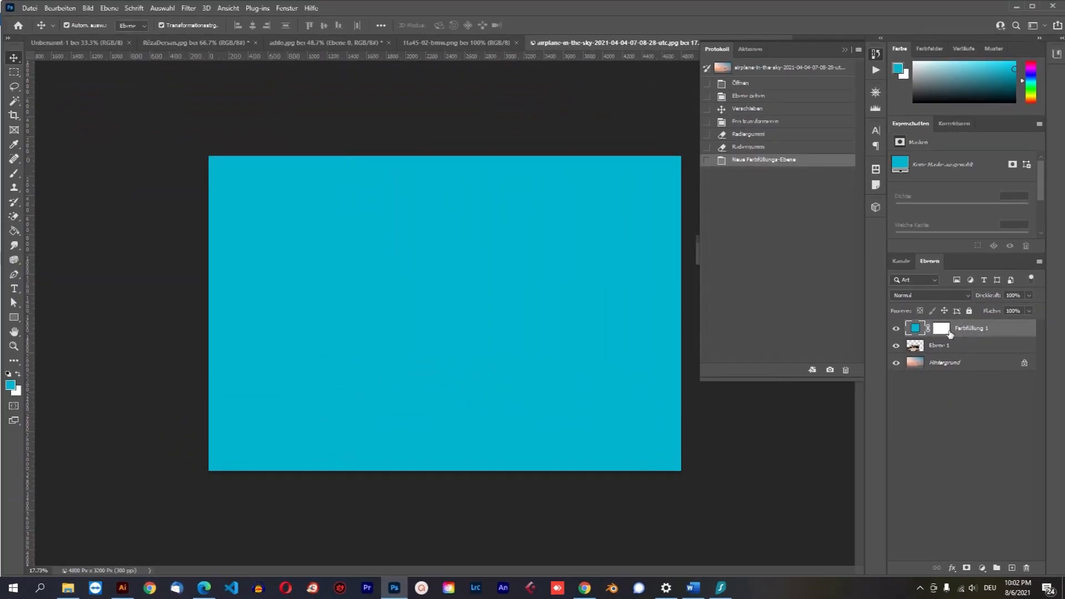
- Rasterize the cyan color fill layer
right_click(957, 334)
click(983, 340)
right_click(922, 331)
click(963, 332)
right_click(962, 332)
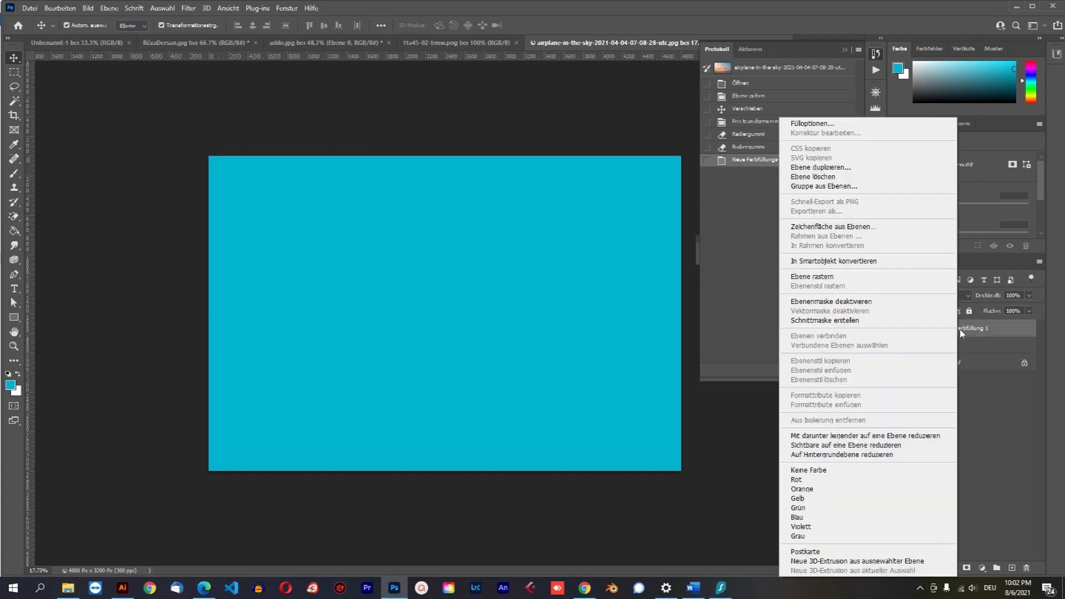
click(820, 276)
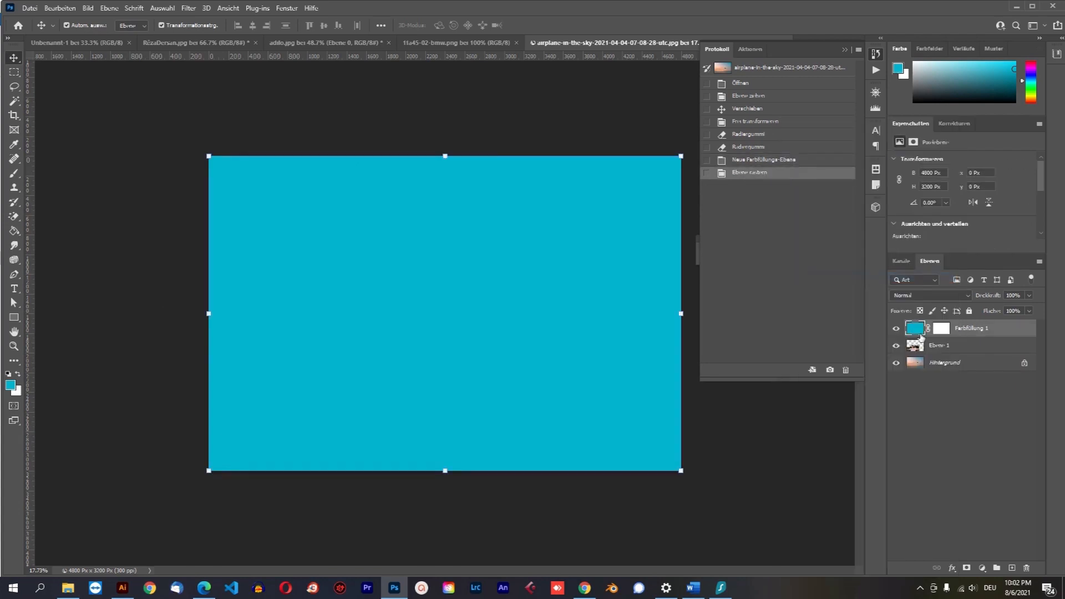
- Erase a broad horizontal band across the cyan fill layer's mask with the regular Eraser at 385 px
click(91, 256)
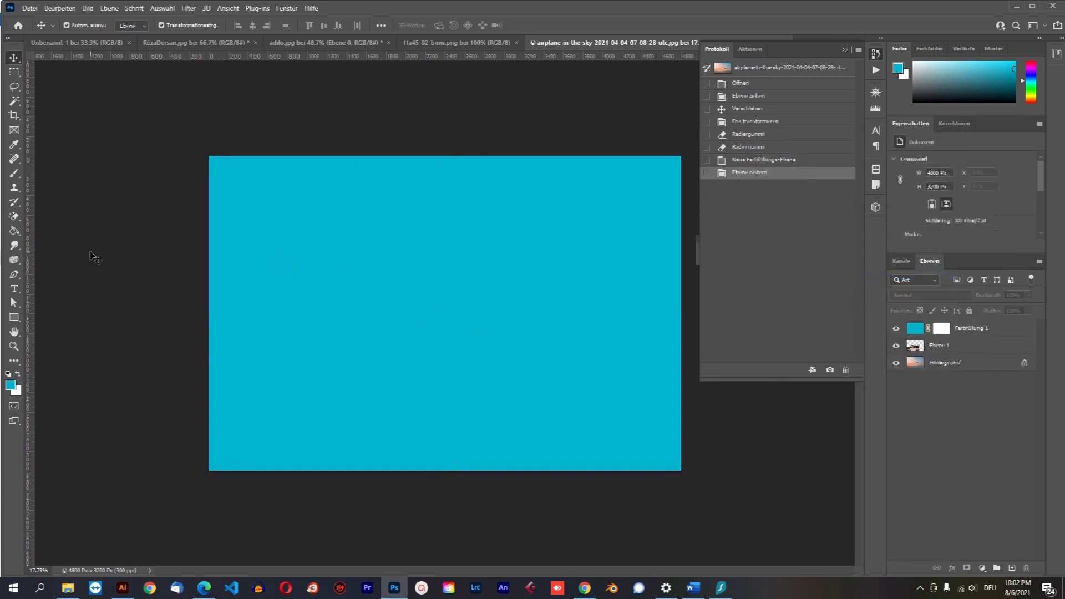
right_click(15, 216)
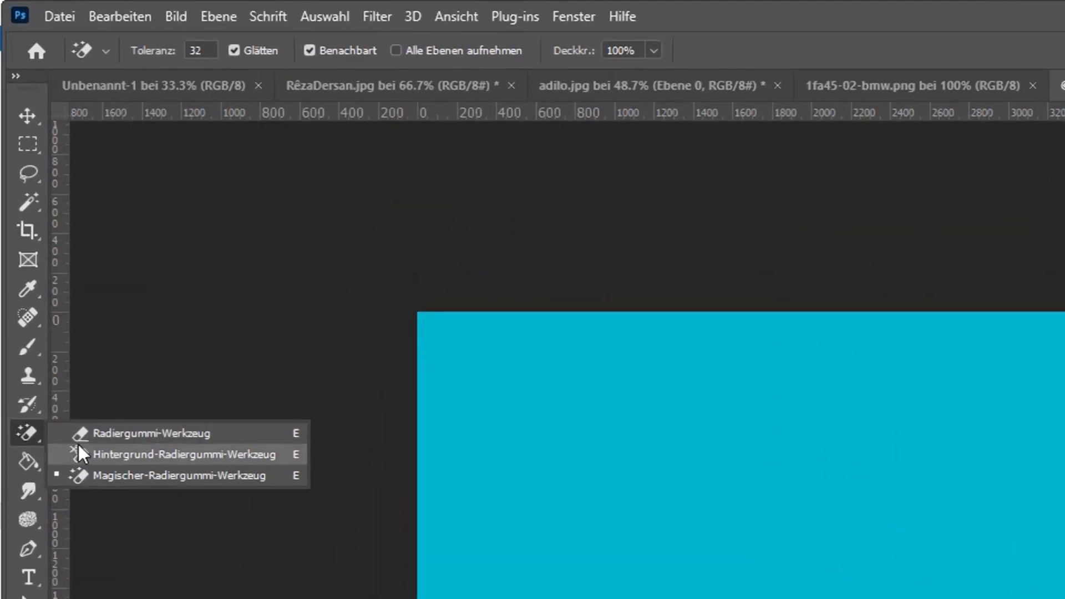
click(128, 435)
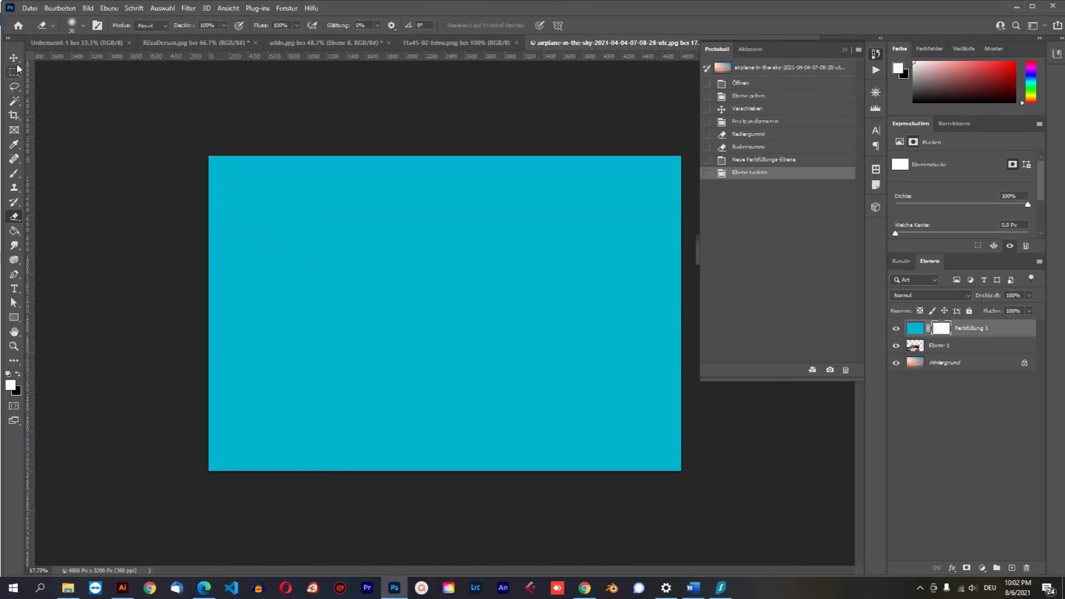
click(83, 26)
drag(77, 62, 125, 64)
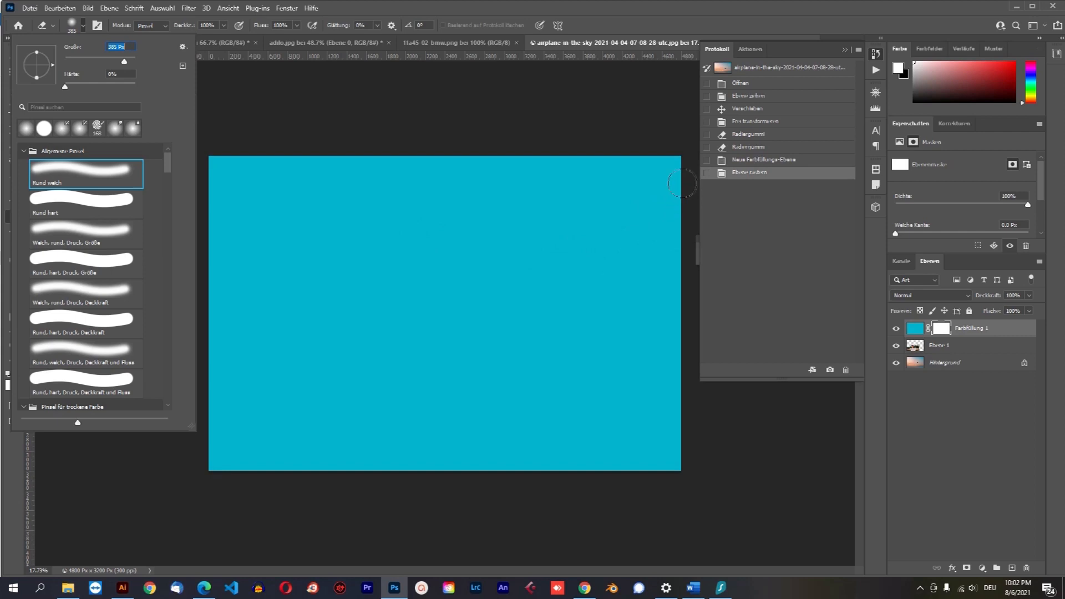
mouse_move(676, 182)
mouse_down()
mouse_move(278, 209)
mouse_move(647, 226)
mouse_move(668, 223)
mouse_move(346, 222)
mouse_move(214, 233)
mouse_move(649, 247)
mouse_move(312, 247)
mouse_move(204, 258)
mouse_move(673, 265)
mouse_move(218, 273)
mouse_move(624, 266)
mouse_move(547, 250)
mouse_up()
- Scale the cyan fill layer to 76.69% and move it over the lower part of the image
click(18, 59)
mouse_move(540, 319)
mouse_down()
mouse_move(527, 414)
mouse_move(504, 411)
mouse_move(586, 393)
mouse_move(527, 298)
mouse_move(528, 318)
mouse_up()
drag(670, 471, 560, 397)
drag(492, 314, 491, 418)
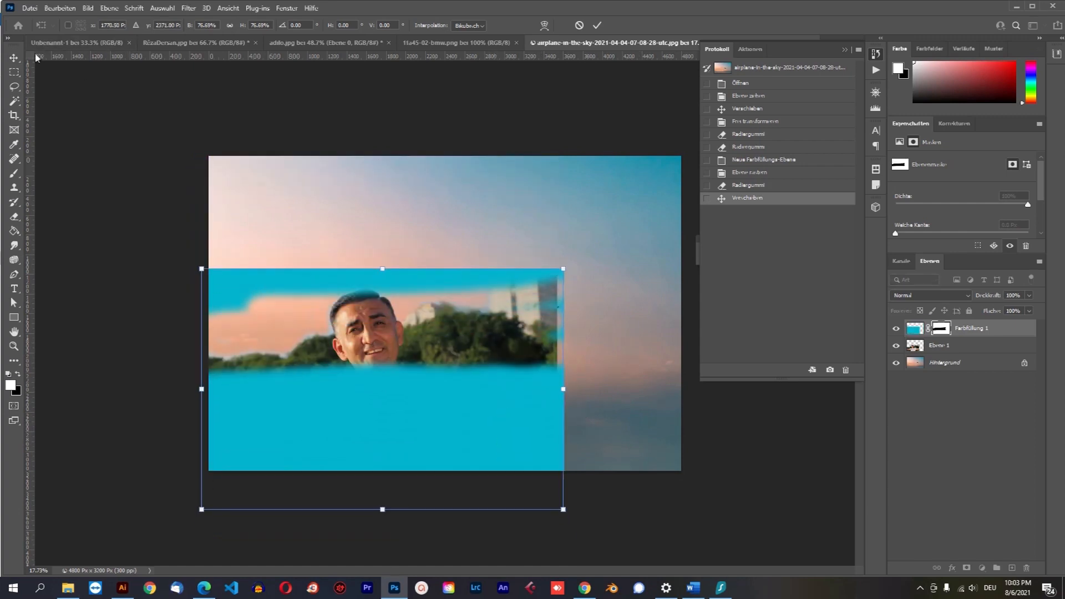
key(Return)
- Move the scaled fill layer up over the sky and delete its layer mask
drag(426, 428, 467, 311)
key(Delete)
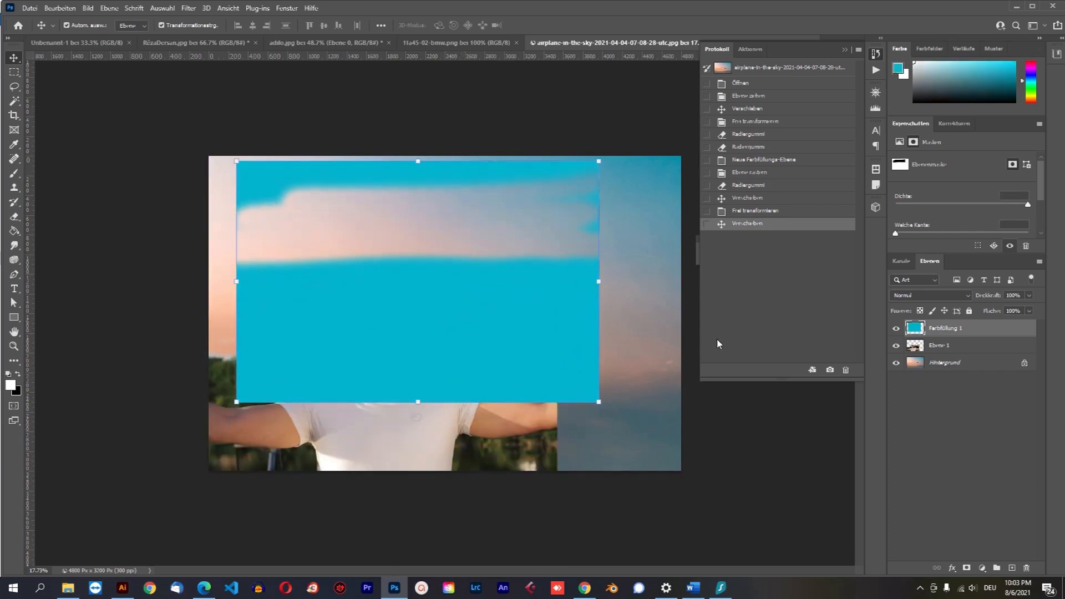
- Revert the history to the Free Transform state and delete the cyan fill layer
click(748, 224)
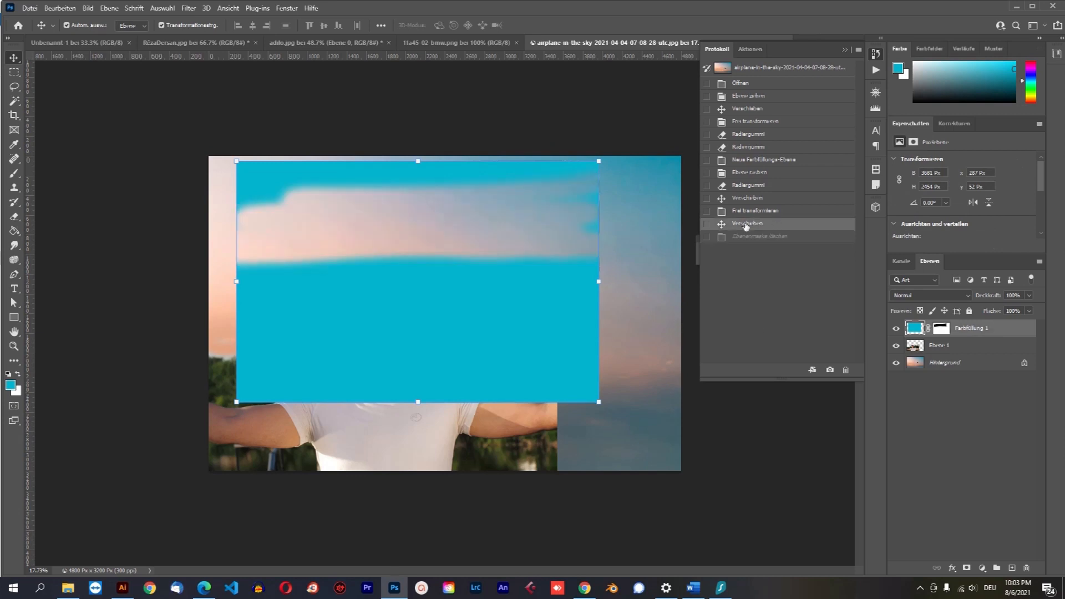
click(750, 211)
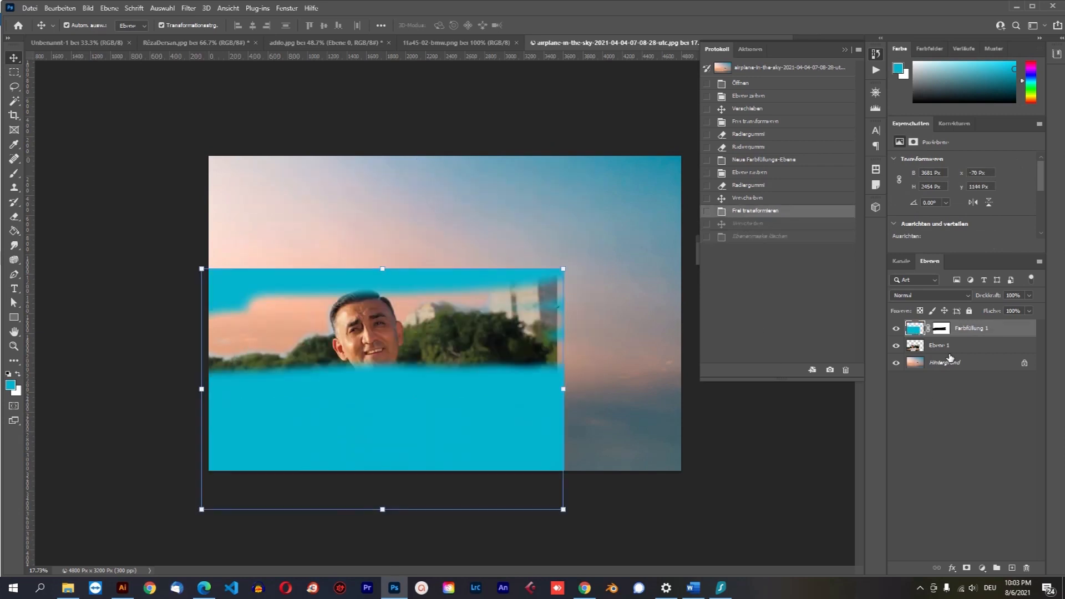
key(Delete)
click(128, 211)
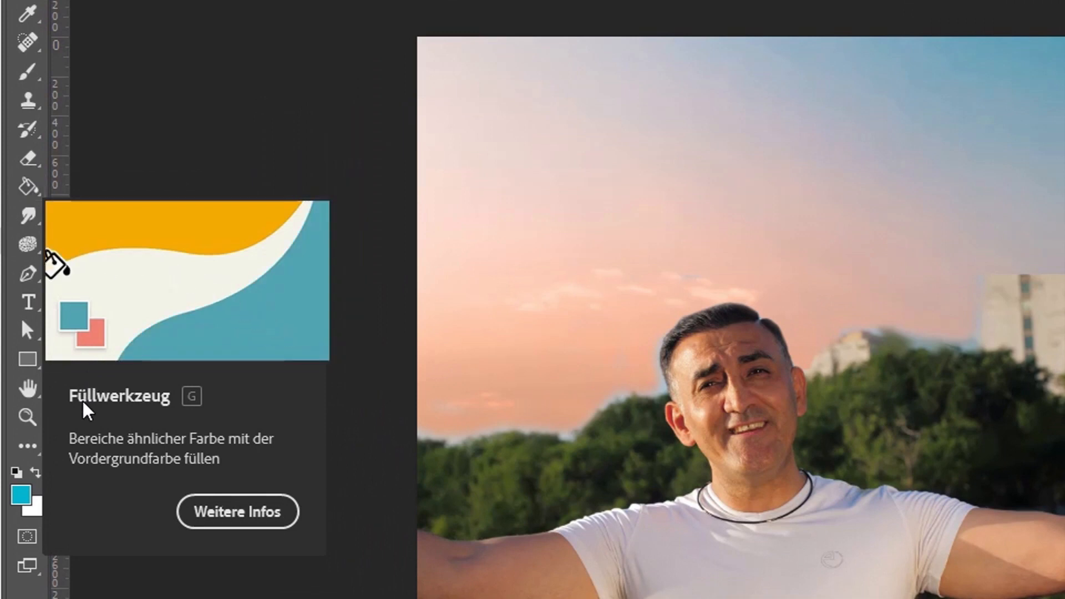
click(29, 189)
right_click(29, 186)
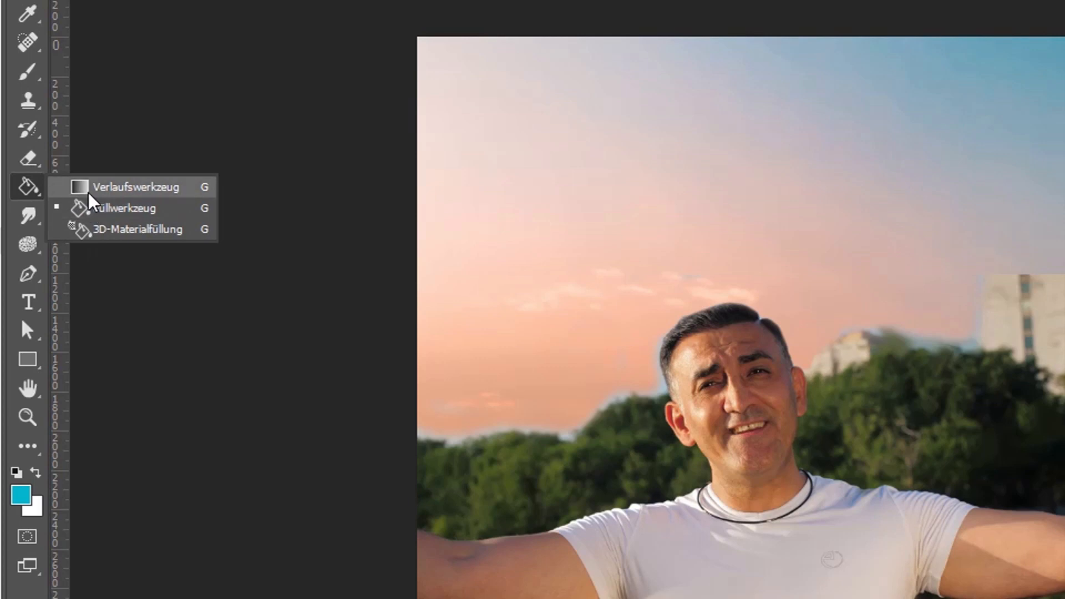
click(29, 188)
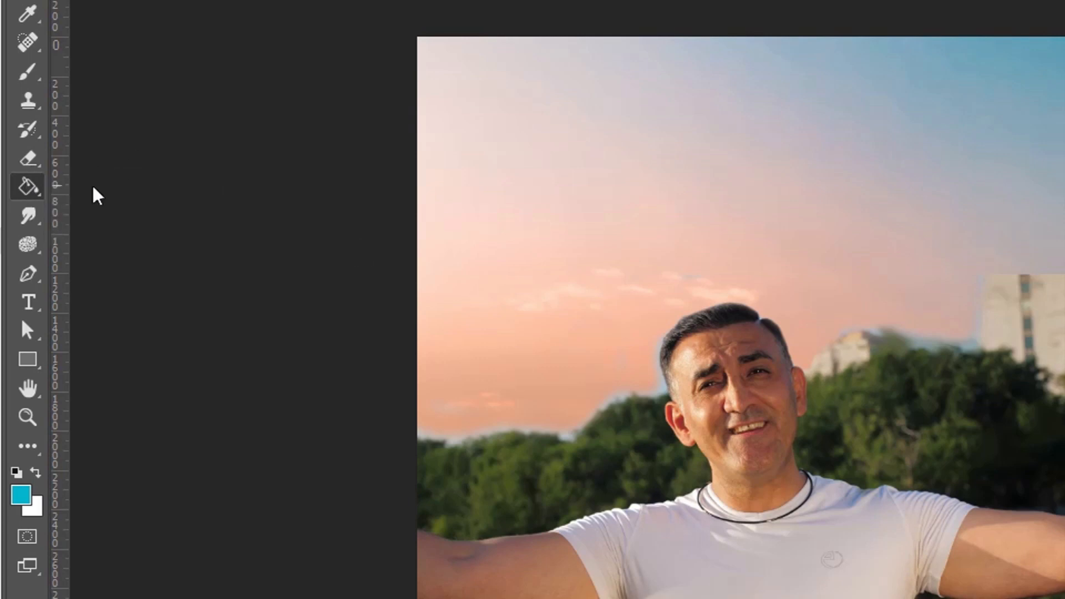
right_click(33, 196)
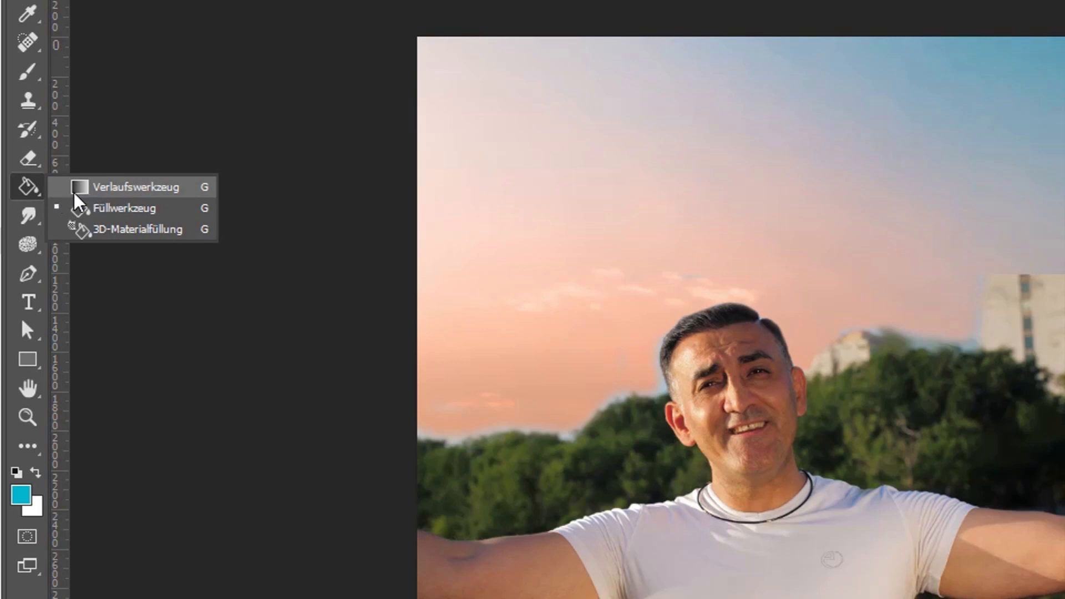
key(Escape)
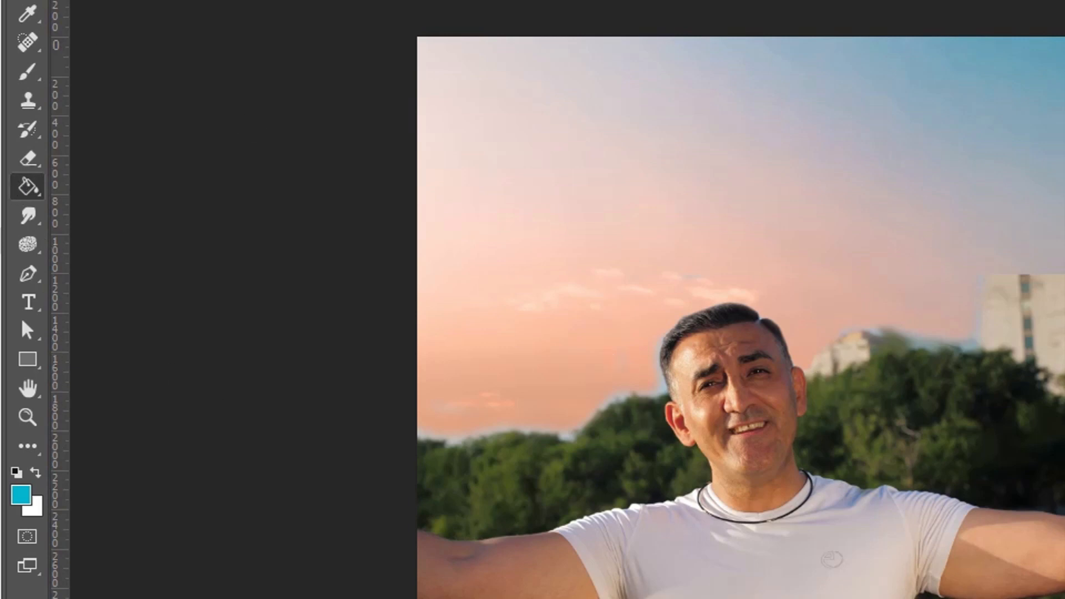
- Select the portrait layer Ebene 1 with the Move tool and create a new empty layer above it
key(v)
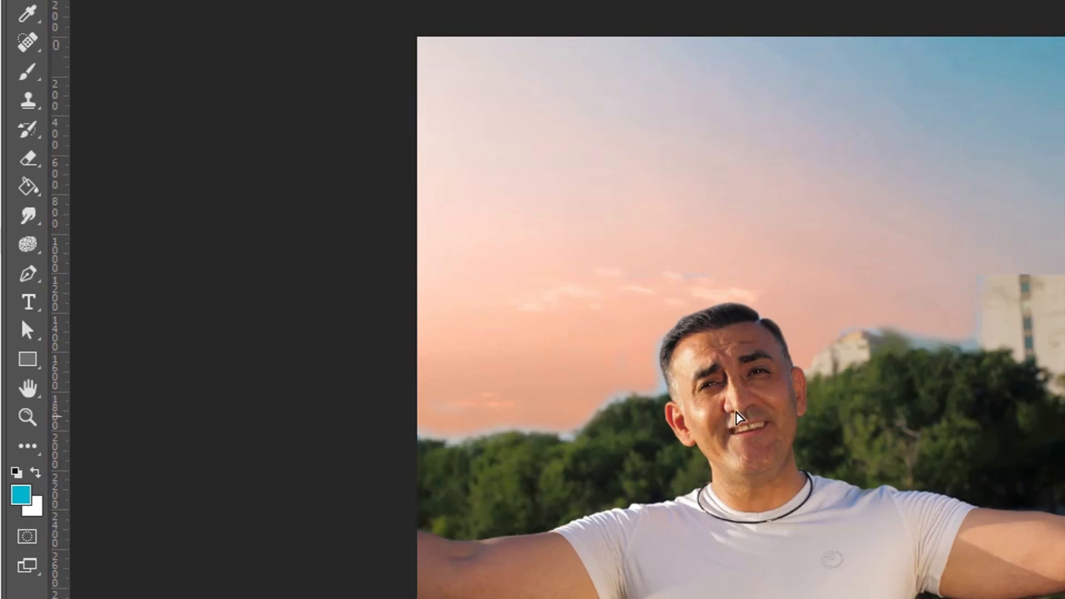
click(861, 428)
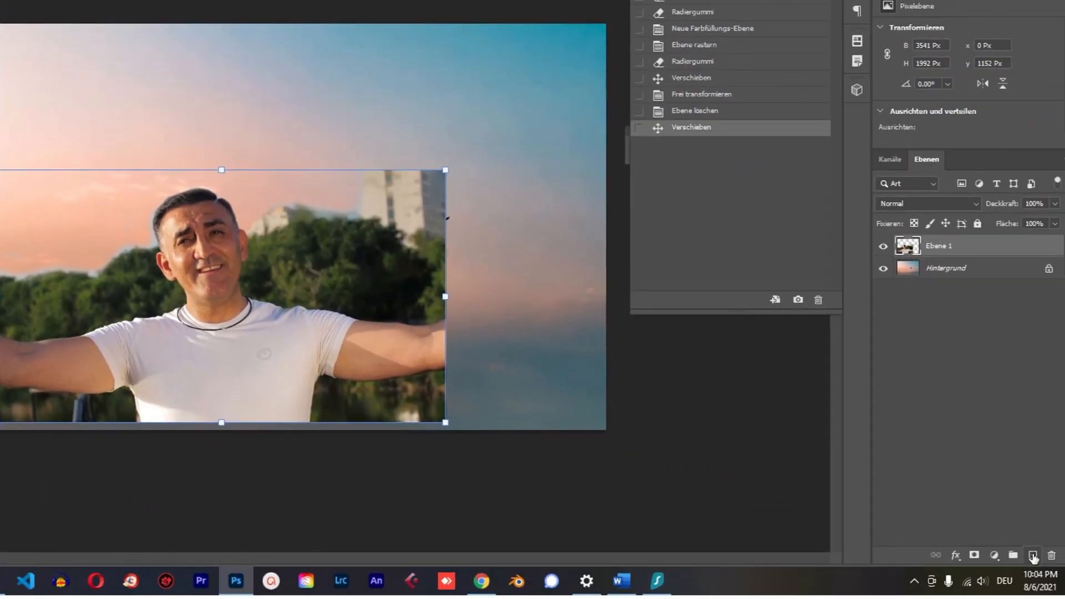
click(1033, 555)
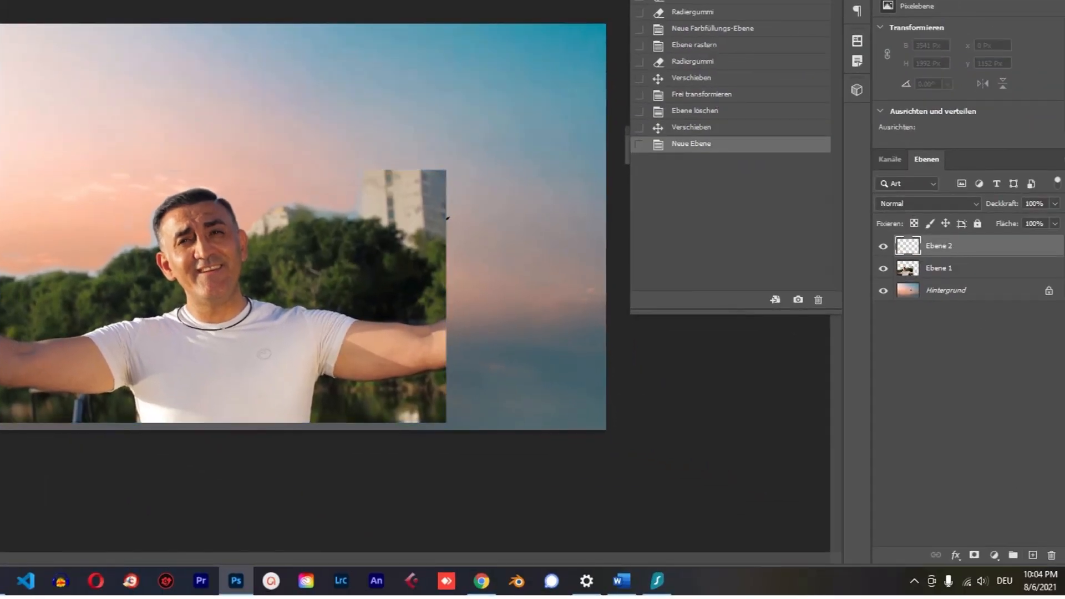
- Hide layer Ebene 1 and draw a vertical cyan-to-white gradient on Ebene 2 with the Gradient tool
right_click(15, 236)
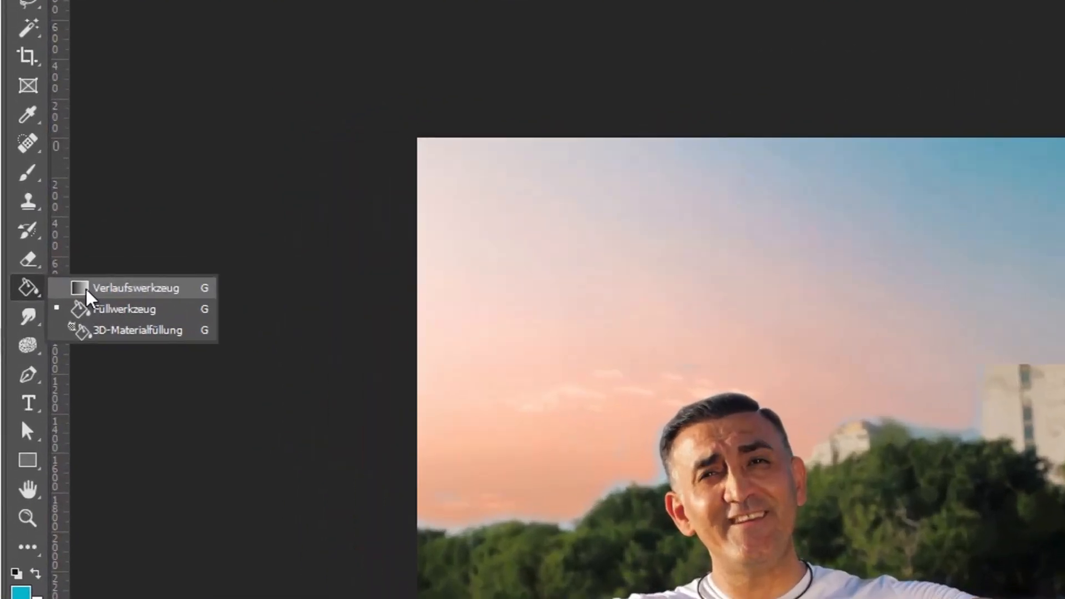
click(86, 289)
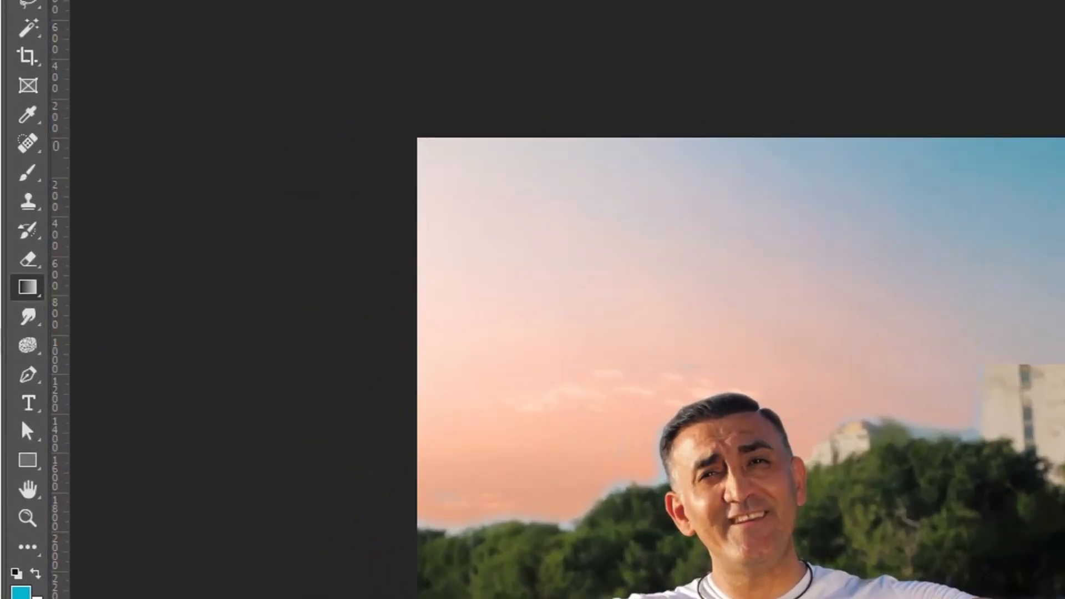
click(896, 345)
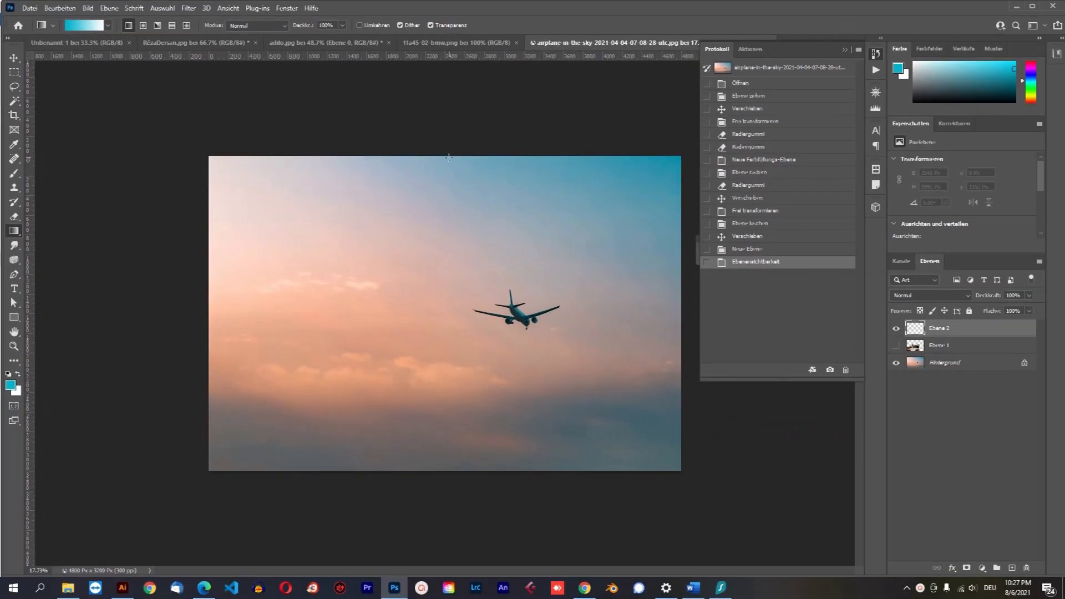
drag(445, 292, 449, 330)
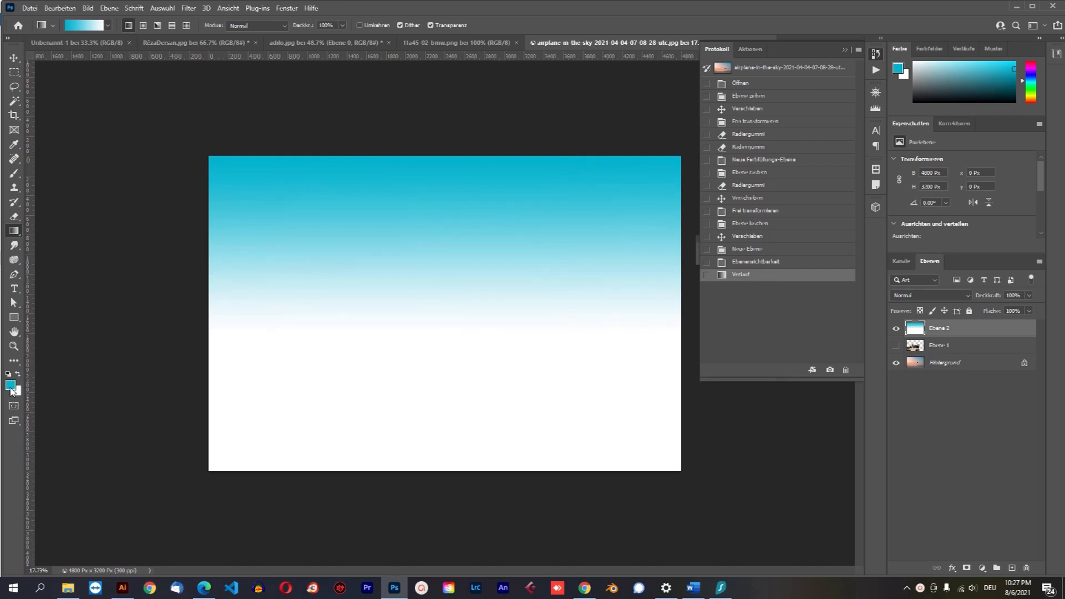
- Change the foreground color to a dark red
click(11, 387)
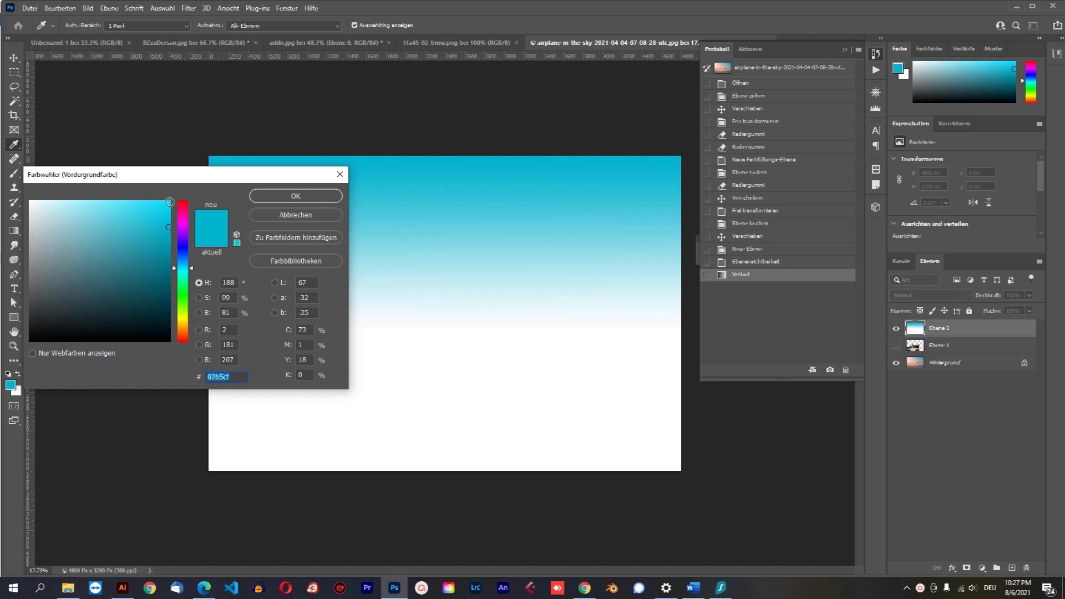
click(170, 202)
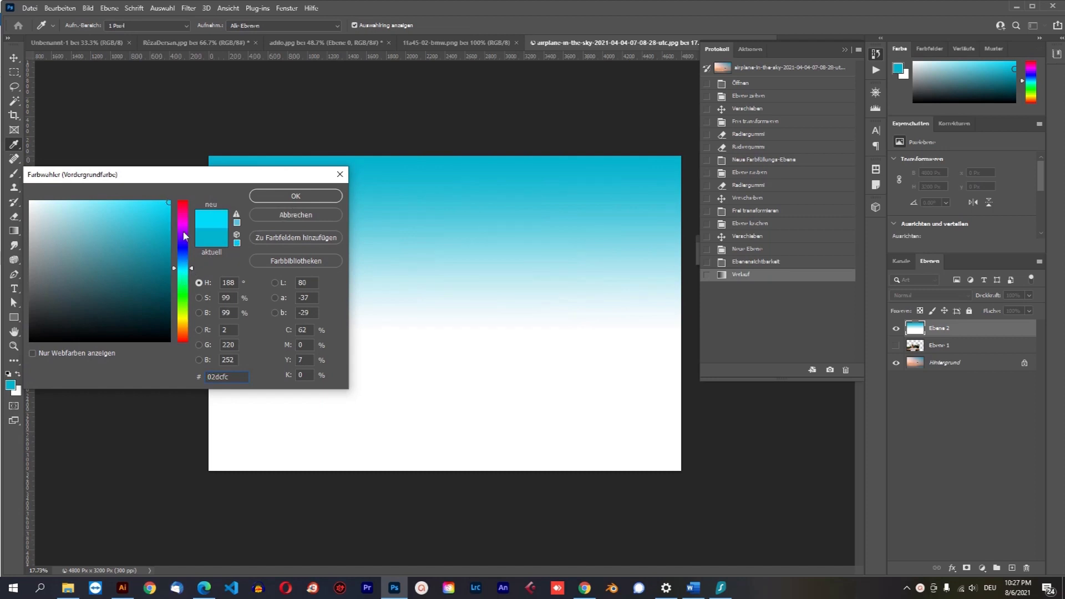
click(186, 203)
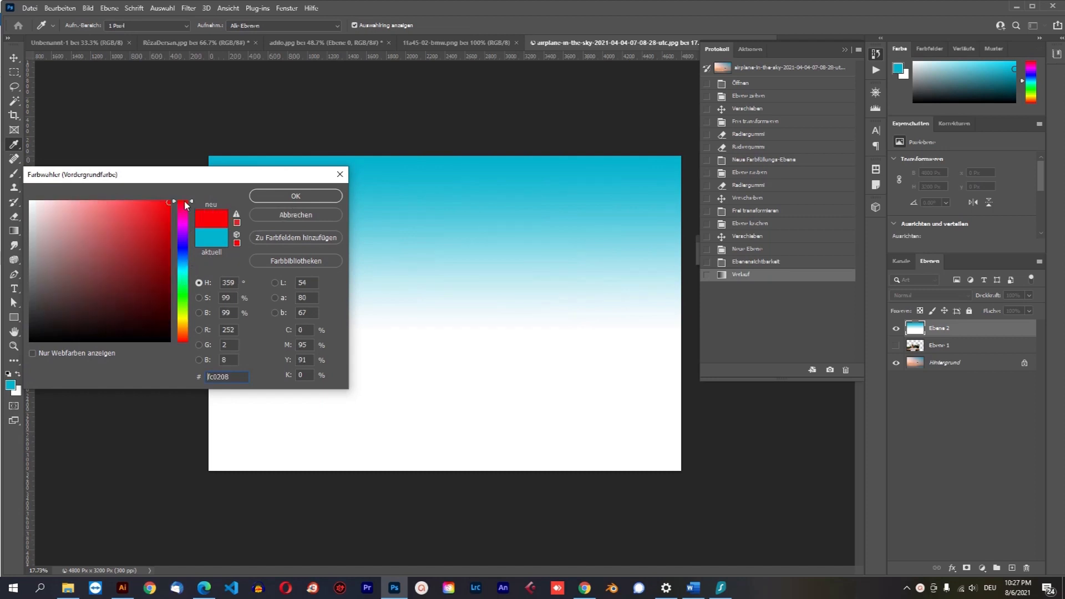
click(185, 290)
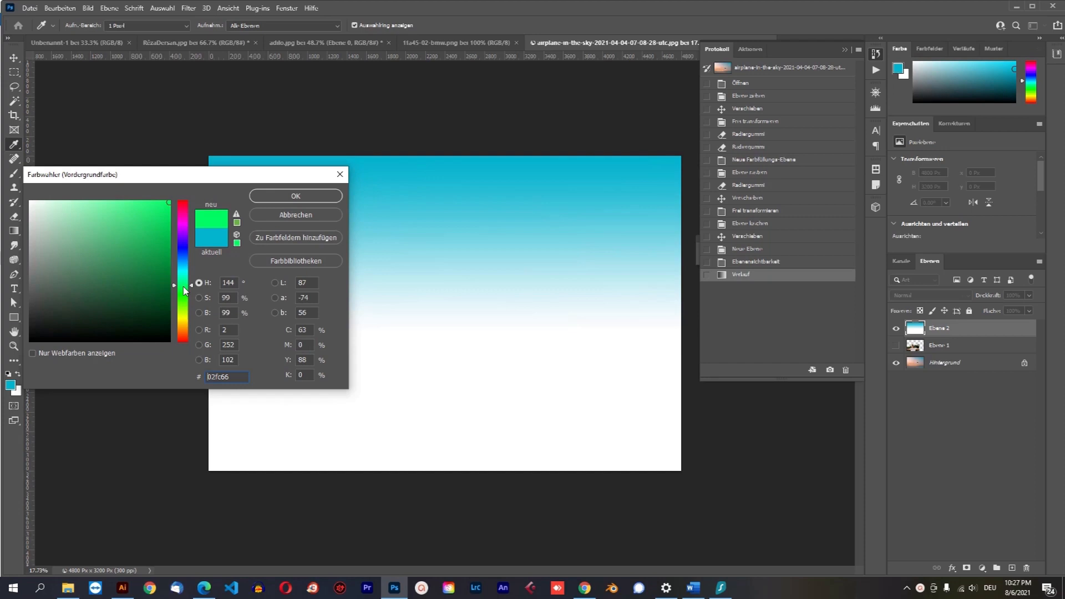
click(185, 204)
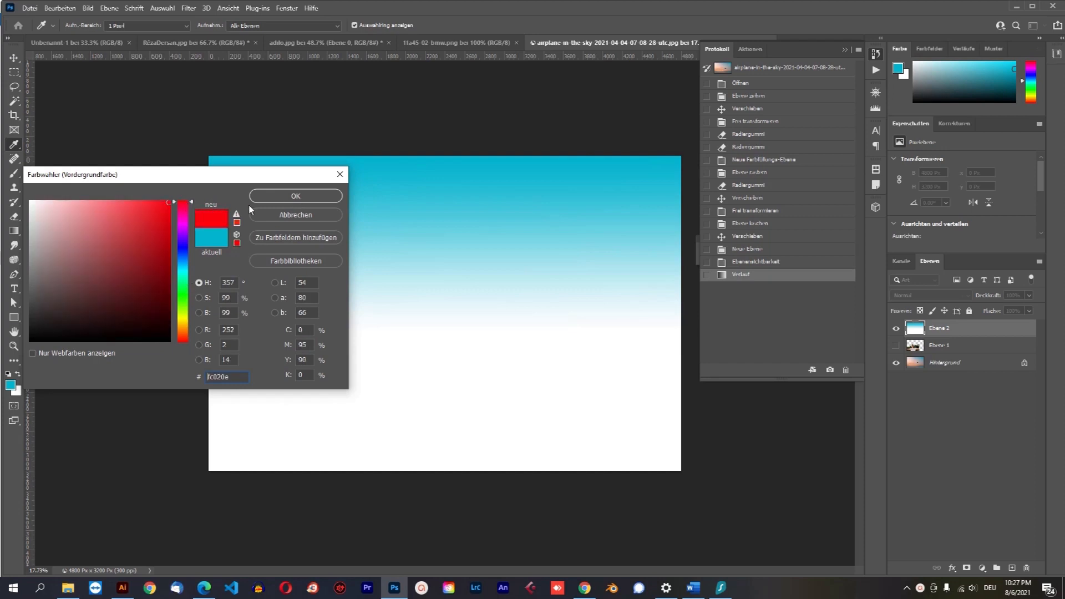
click(184, 215)
click(183, 204)
click(163, 243)
click(296, 197)
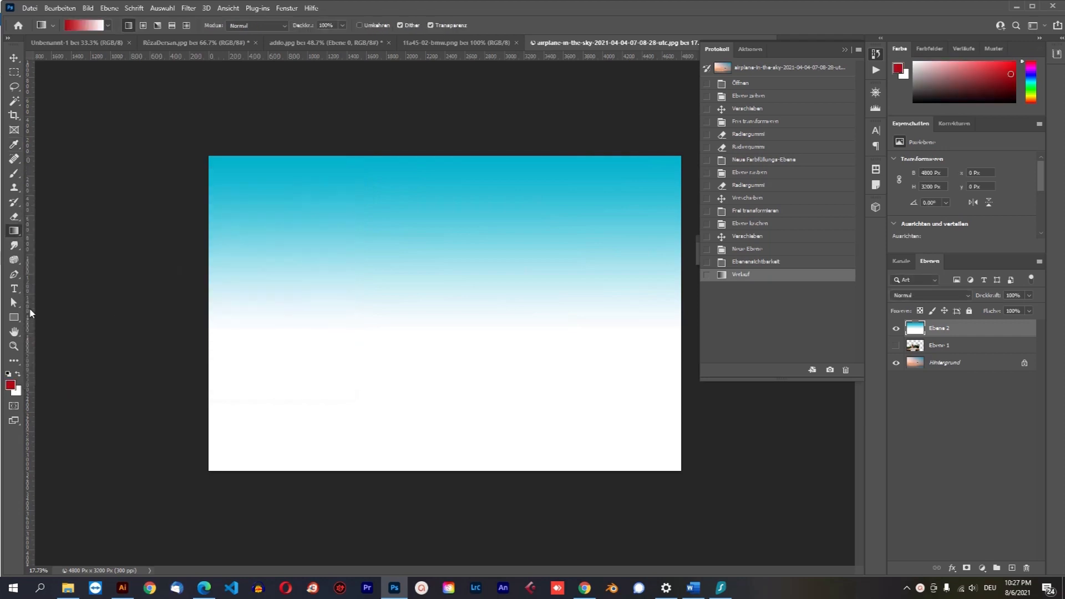
- Draw successive vertical dark red-to-white gradients on Ebene 2, ending with one from the upper third to the lower edge
drag(460, 158, 455, 347)
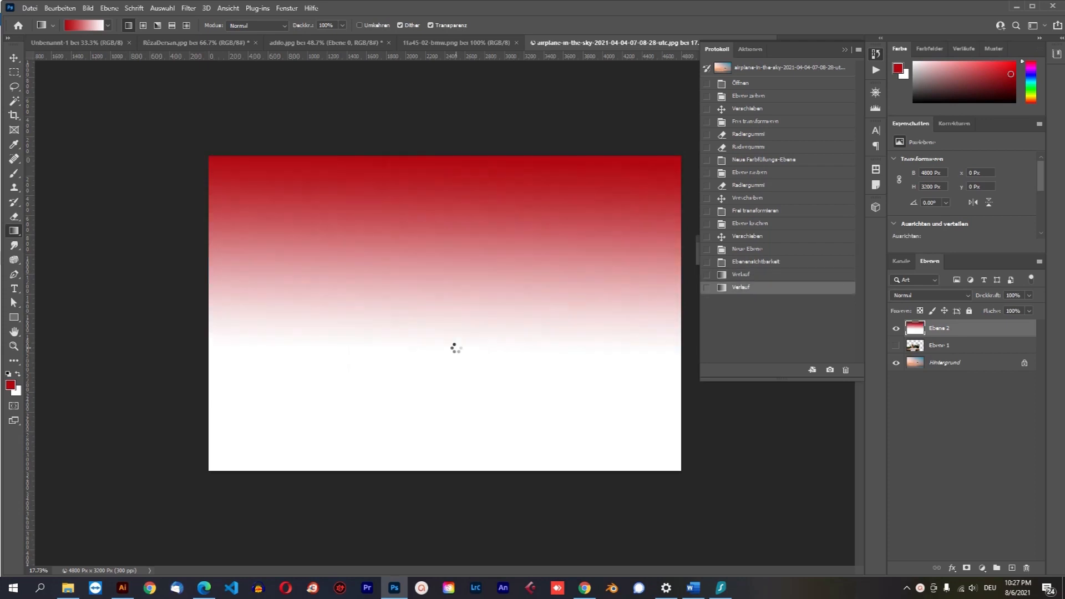
drag(442, 229, 433, 459)
drag(439, 250, 432, 475)
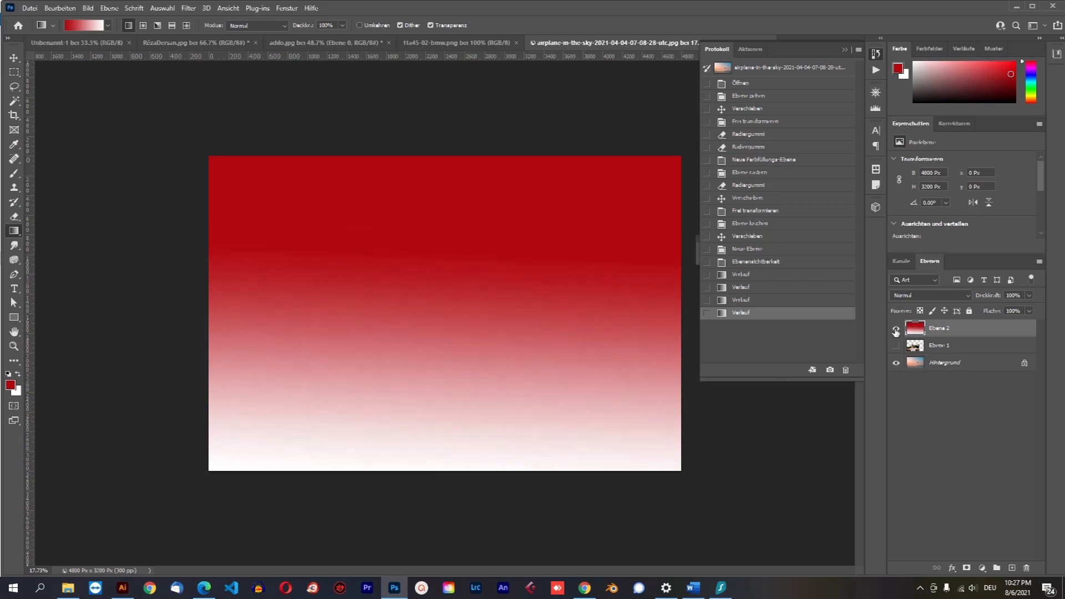
- Toggle the gradient layer's visibility off and on, move Ebene 1 above Ebene 2 and make Ebene 1 visible
click(896, 330)
click(896, 329)
drag(932, 345, 937, 327)
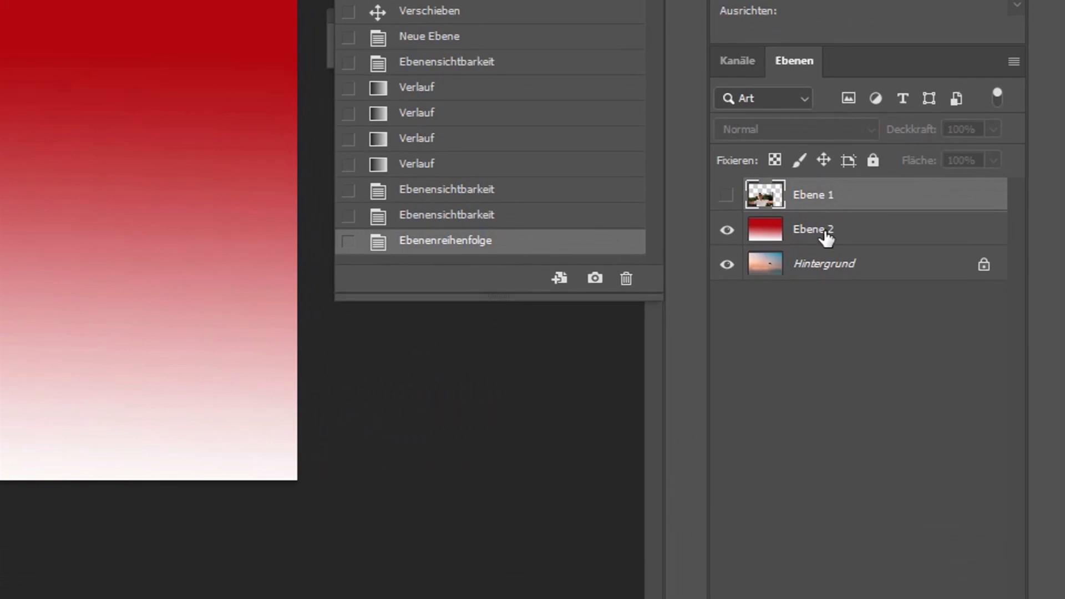
click(728, 197)
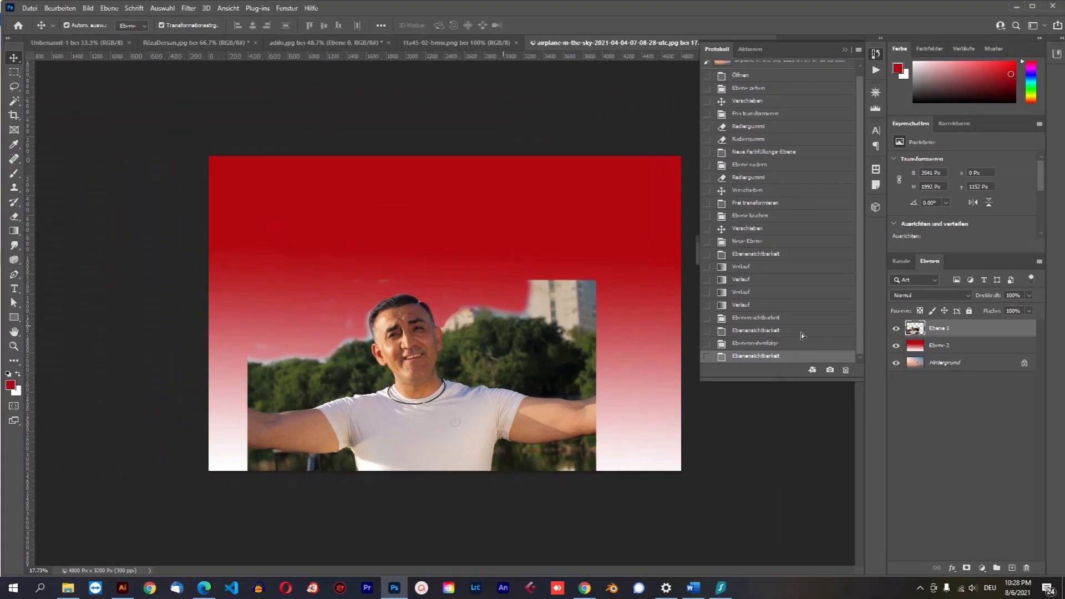
- Hide Ebene 1 and redraw Ebene 2's gradient horizontally in both directions, ending with dark red at mid-canvas fading to white toward the left edge
click(943, 345)
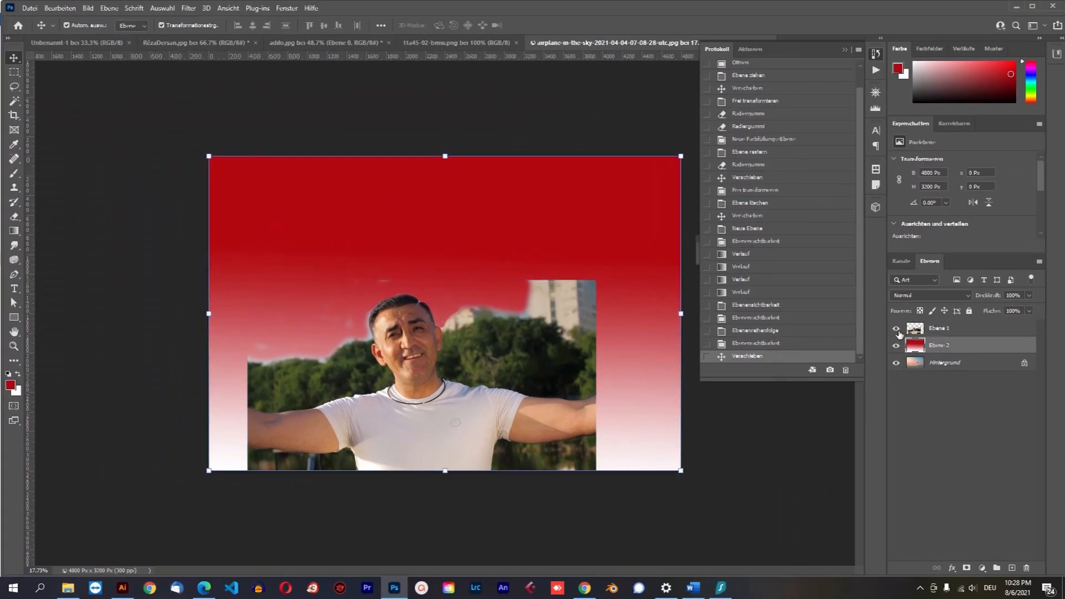
click(895, 328)
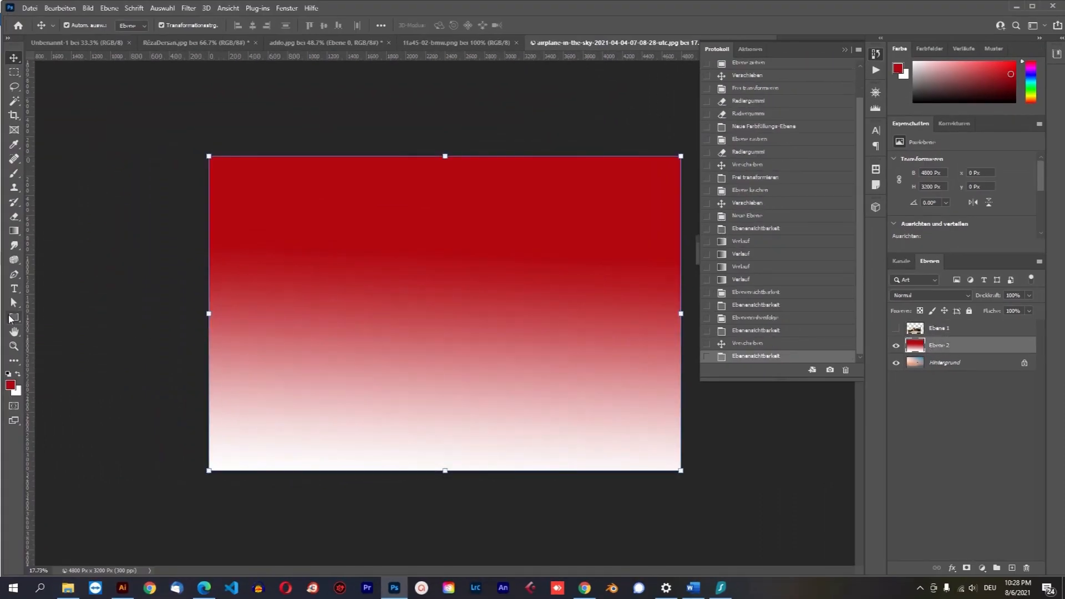
click(14, 231)
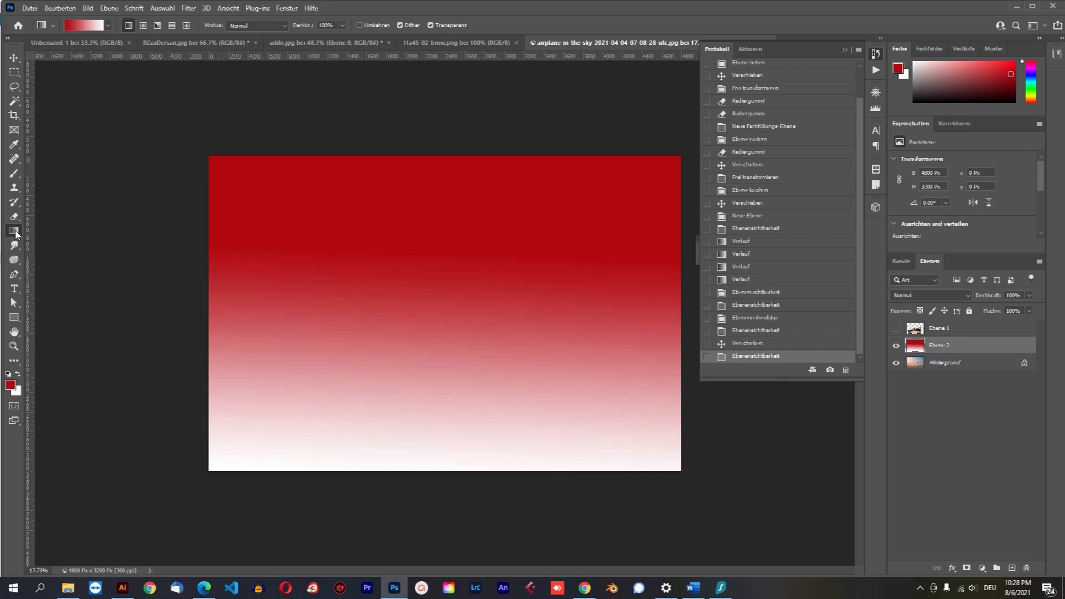
drag(204, 297, 554, 301)
drag(654, 316, 404, 323)
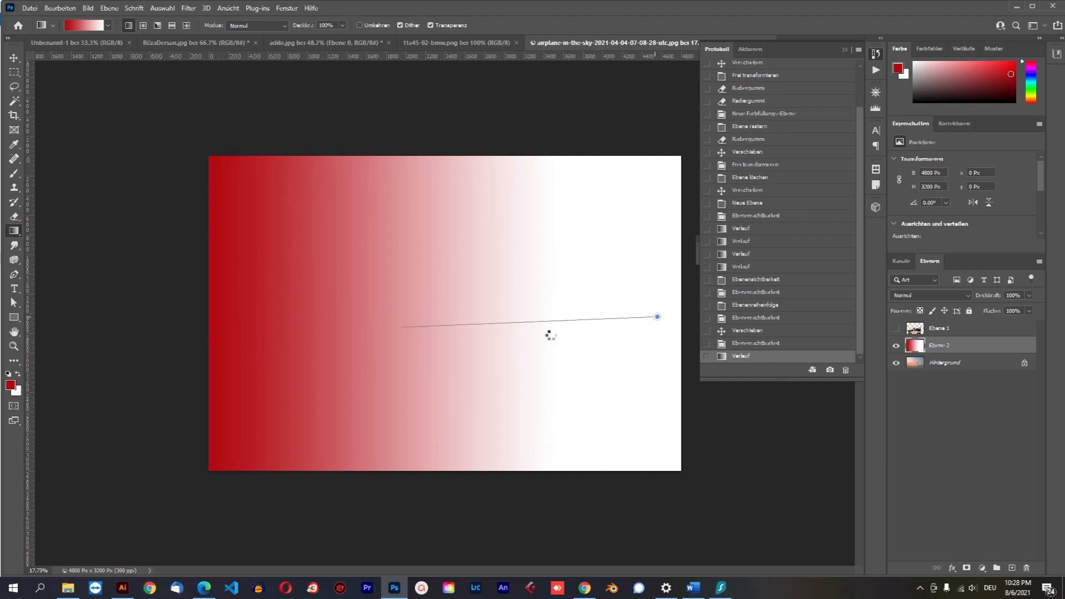
drag(478, 300, 213, 311)
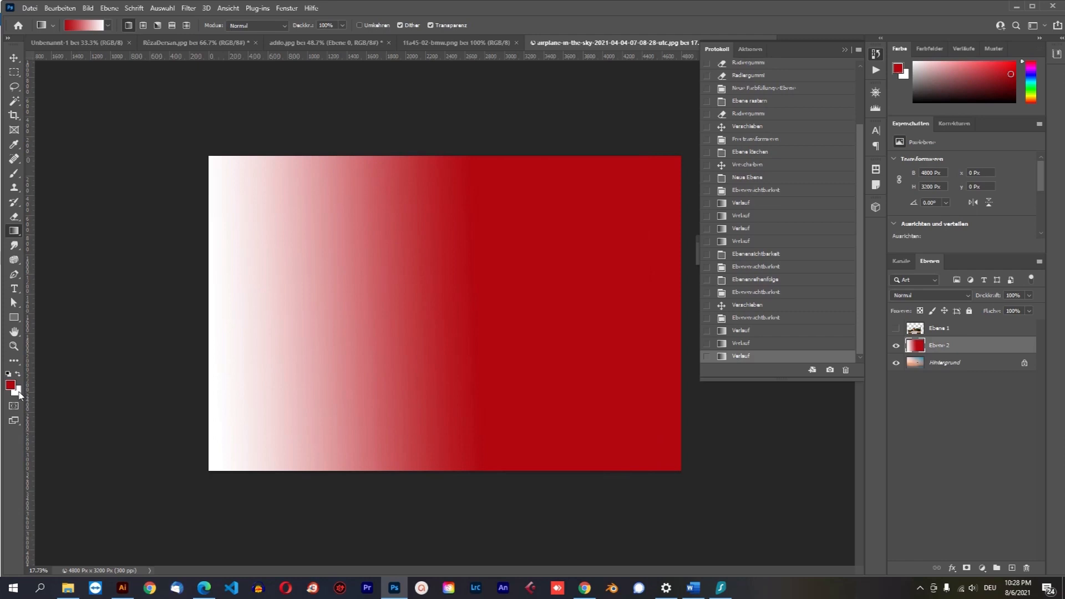
- Set the background color to the olive green #738007
click(18, 392)
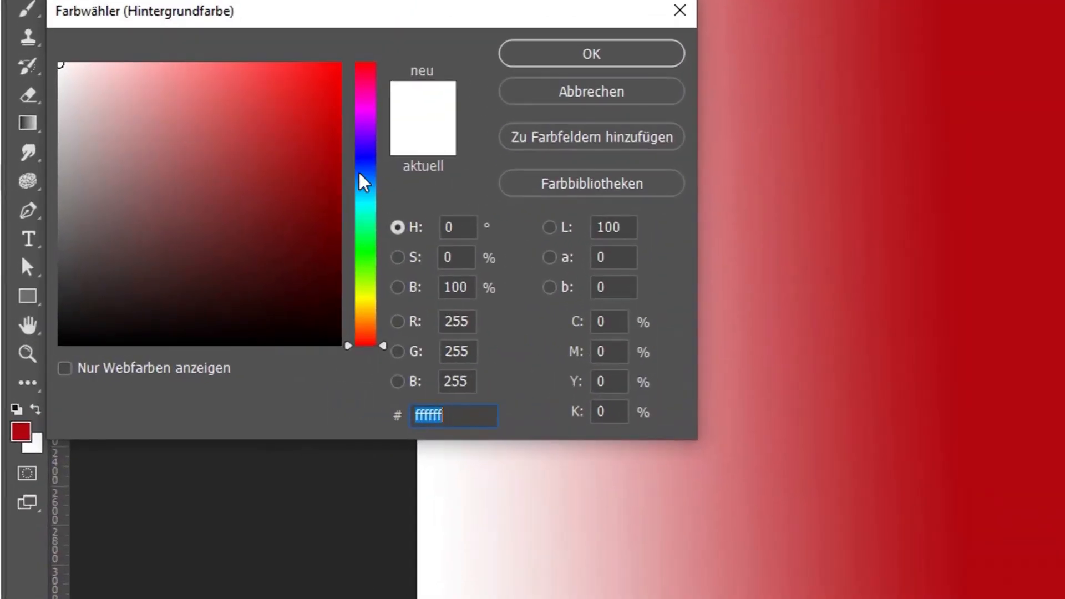
drag(365, 262, 375, 302)
click(326, 203)
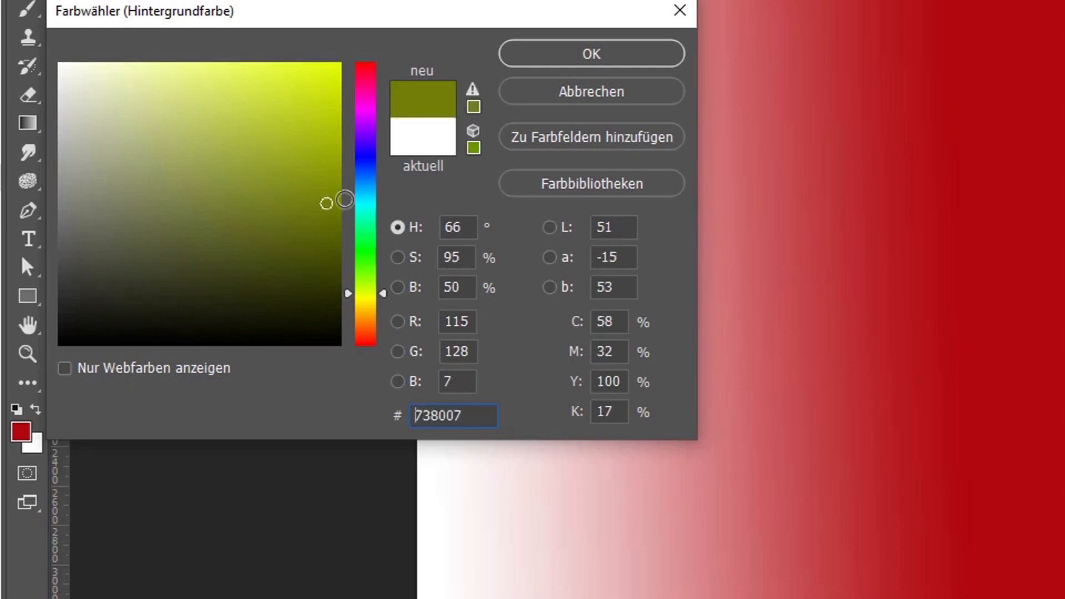
click(613, 63)
- Redraw Ebene 2's gradient horizontally, running from dark red at the left edge to olive green around mid-canvas
drag(438, 236, 1059, 292)
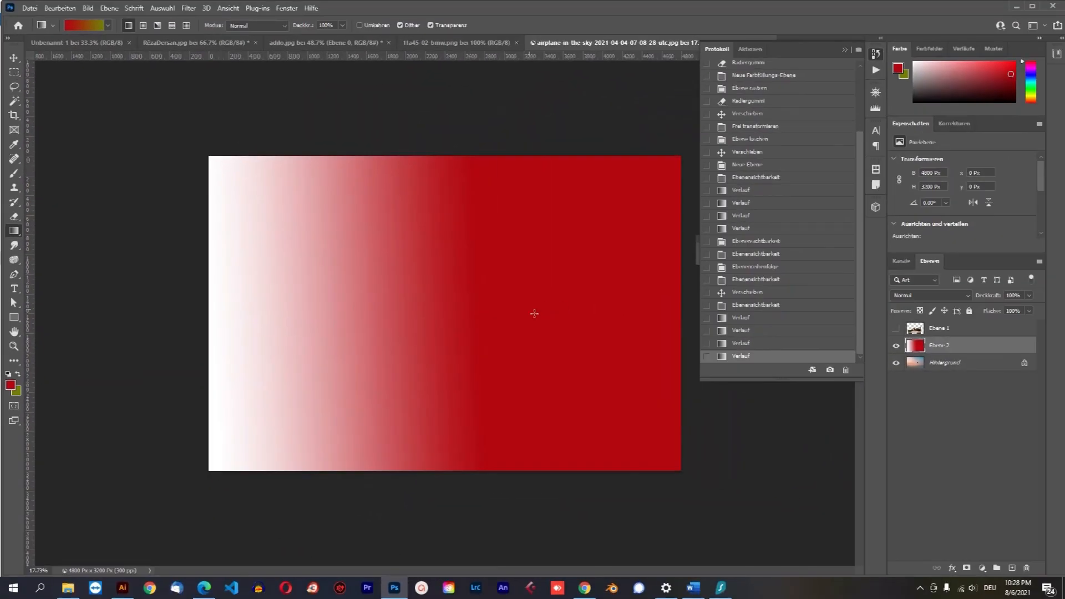
drag(226, 370, 273, 357)
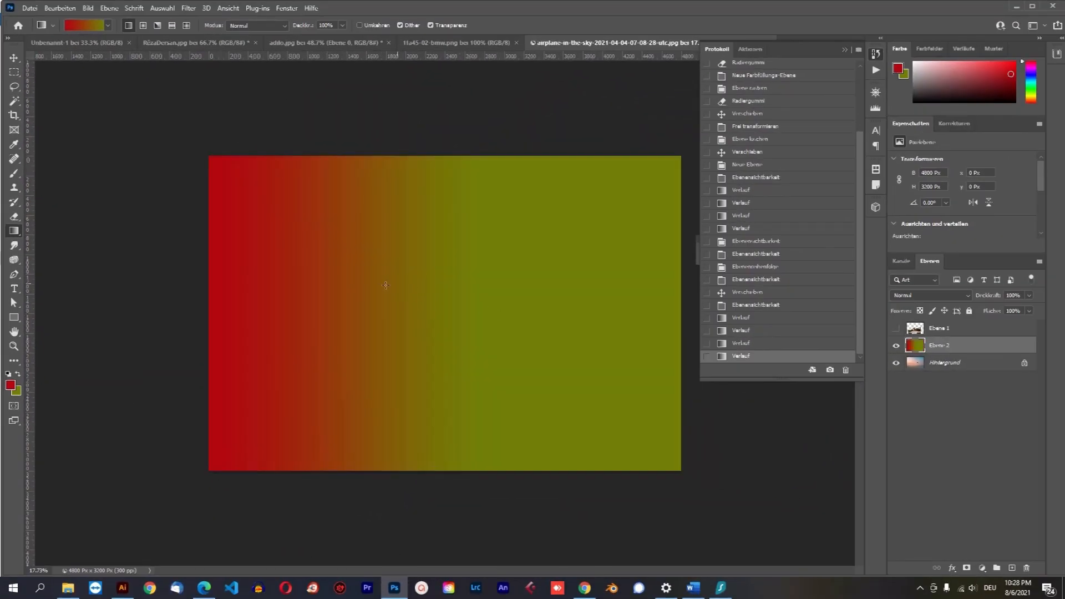
right_click(14, 231)
click(50, 231)
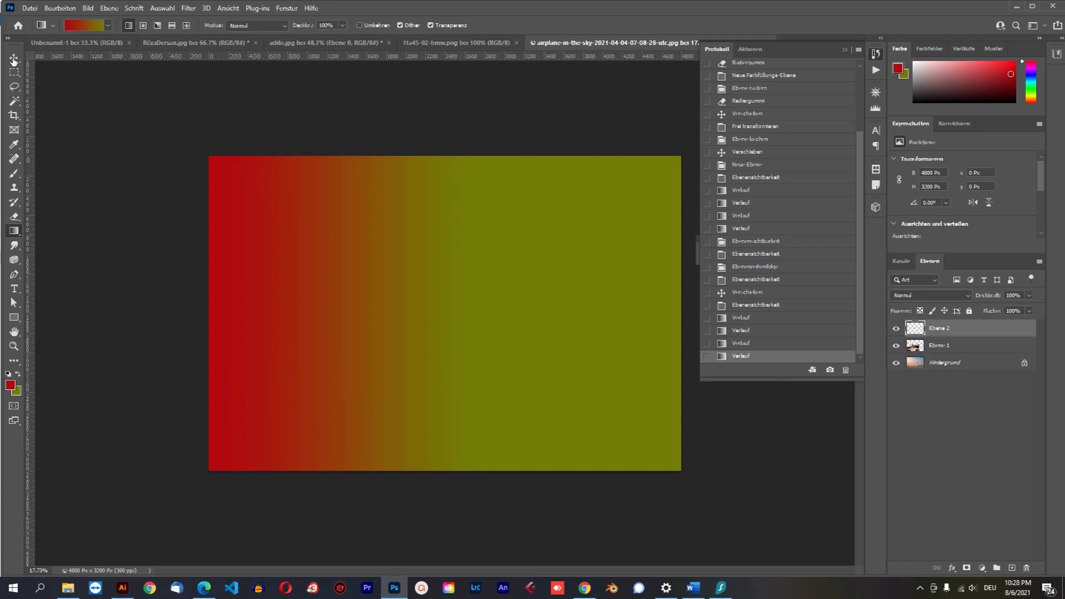
- Step back through the document history to the first gradient, cyan fading to white on Ebene 2
click(14, 59)
click(748, 100)
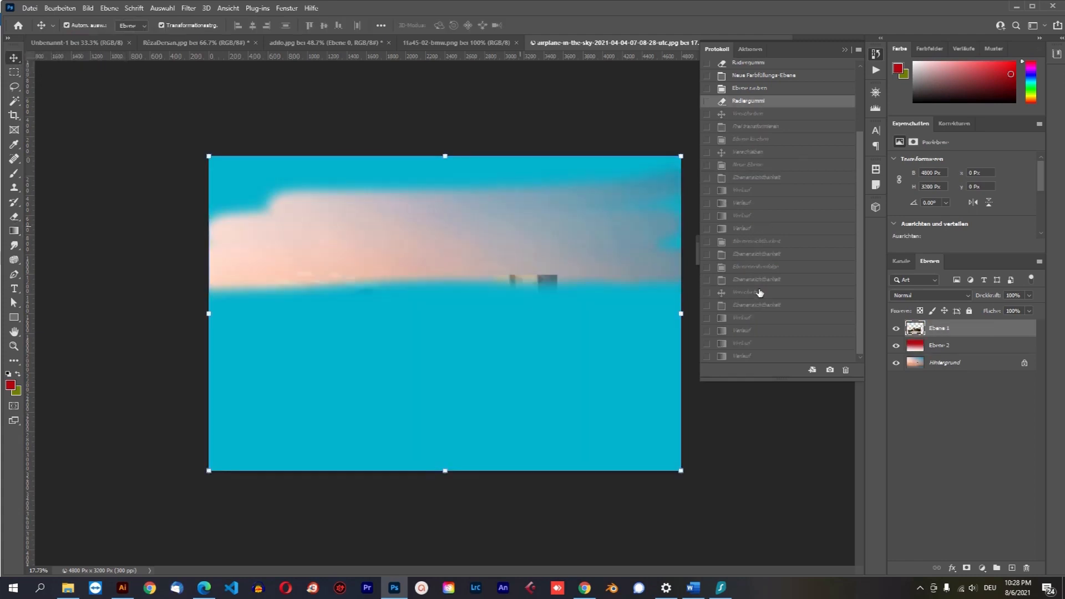
click(759, 292)
click(766, 277)
click(756, 226)
click(749, 202)
click(748, 190)
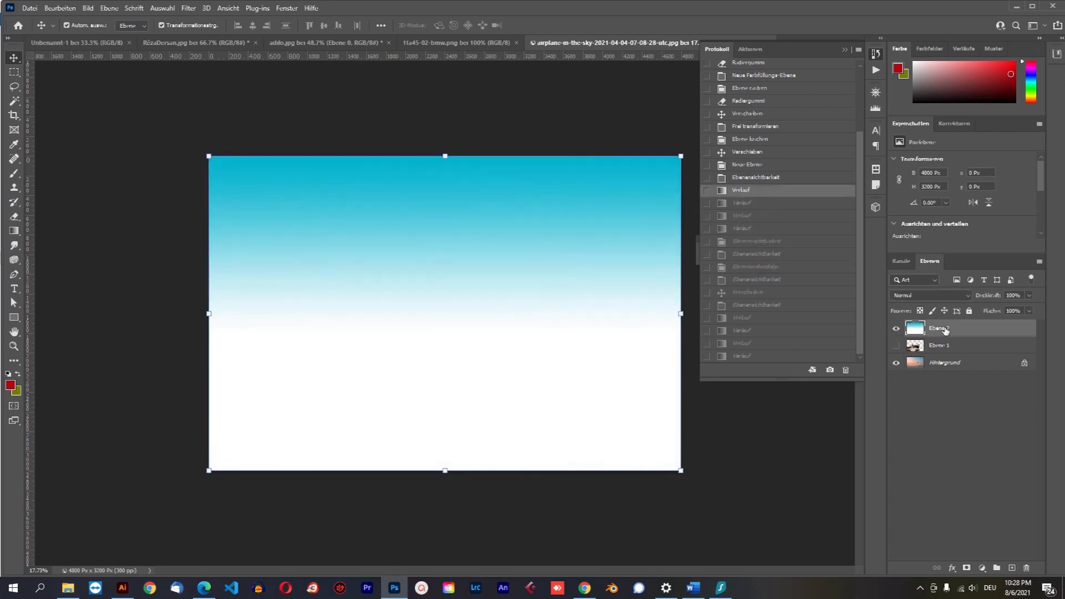
- Fill the pale lower part of Ebene 2's gradient with the dark red foreground color using the Paint Bucket (Füllwerkzeug)
click(17, 236)
click(14, 233)
click(14, 233)
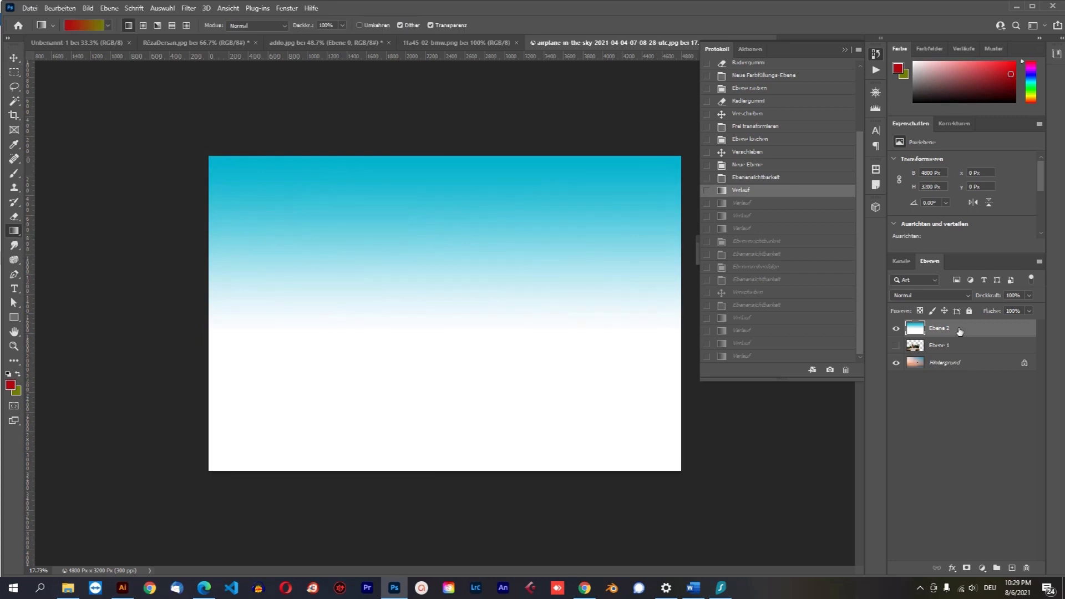
click(14, 231)
click(45, 243)
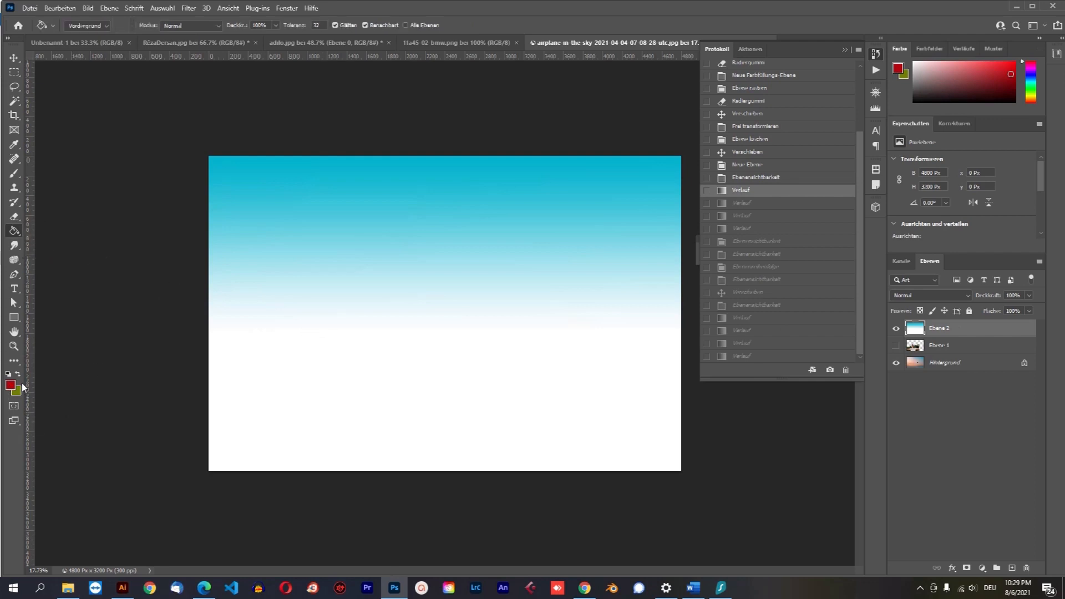
click(444, 303)
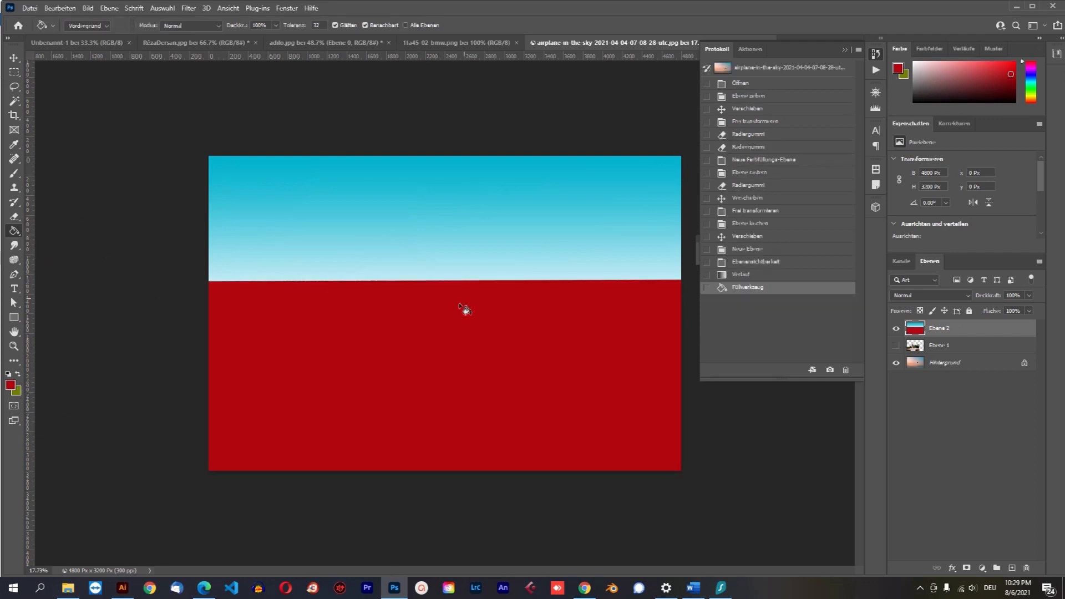
- Undo the red fill, delete Ebene 2 and restore it from the history
click(765, 275)
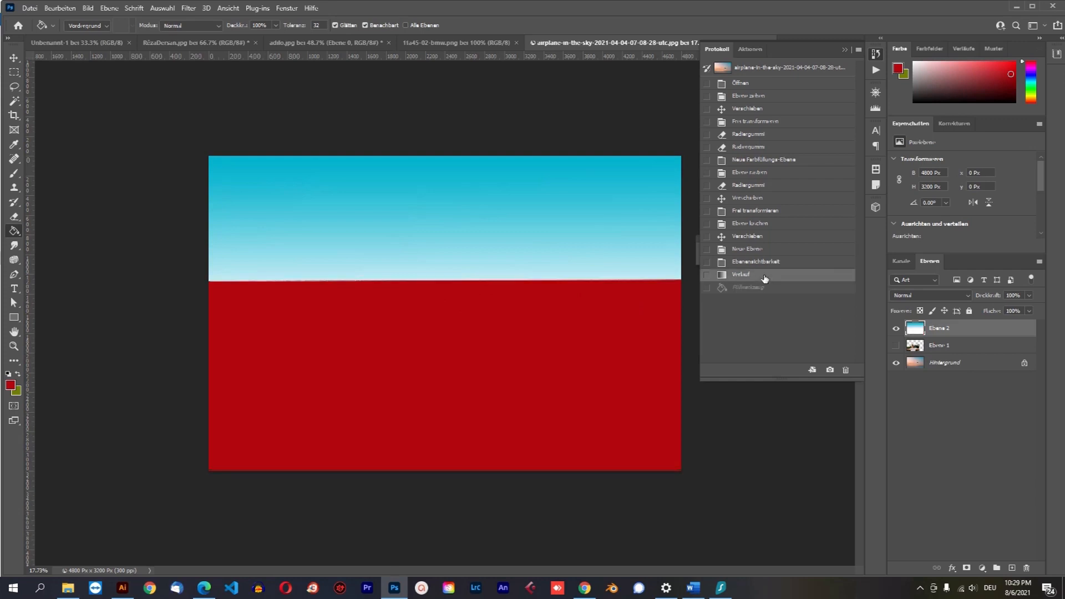
drag(948, 355, 1026, 567)
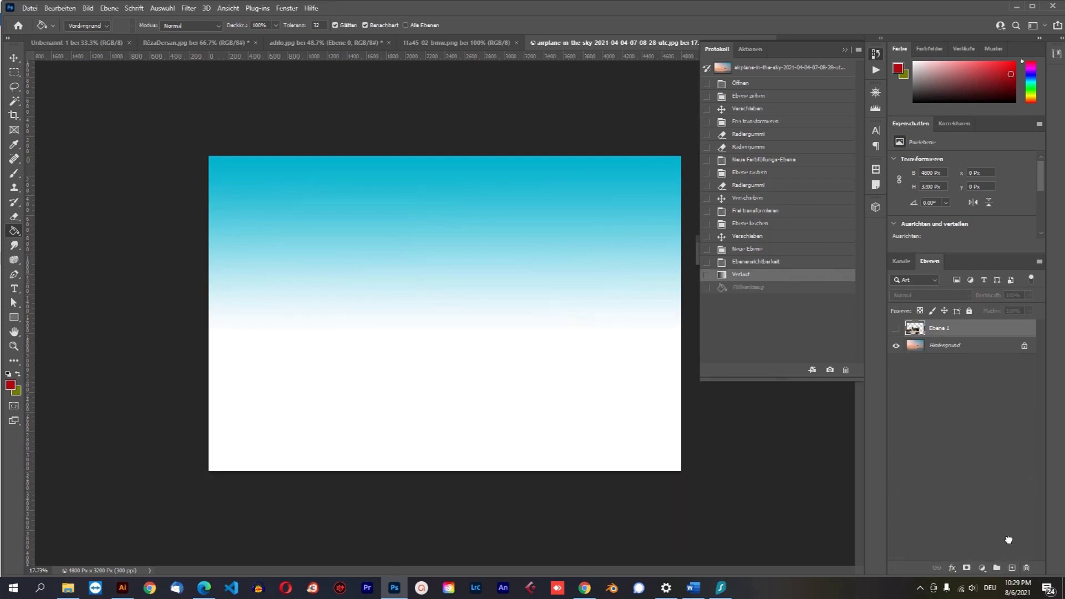
click(750, 274)
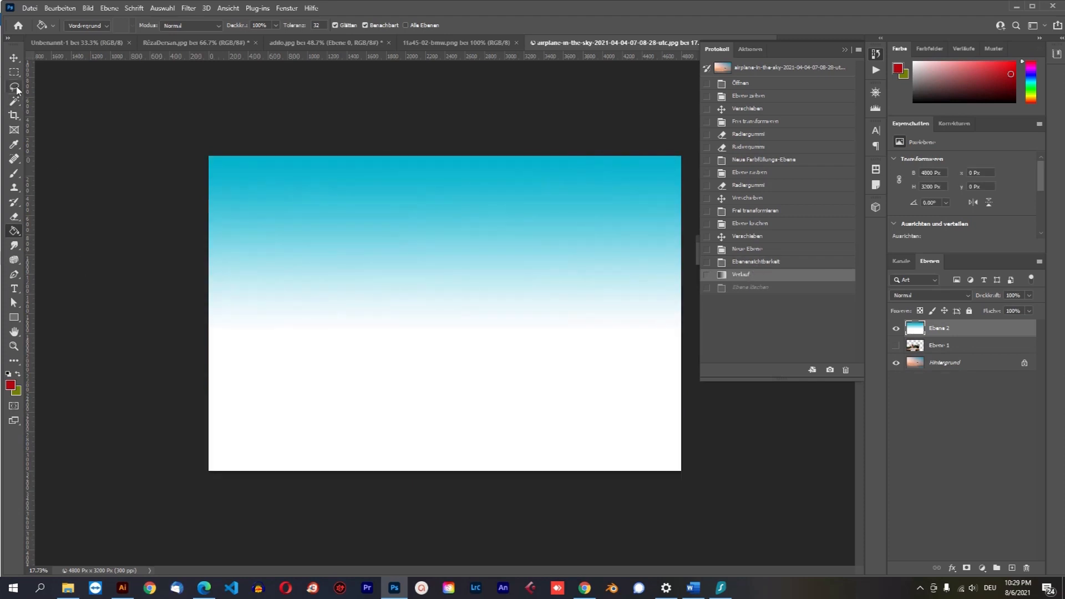
- Lasso a large freeform area in the middle of Ebene 2, bucket-fill two bands inside it with dark red, and undo the second fill
click(15, 87)
mouse_move(499, 220)
mouse_down()
mouse_move(514, 423)
mouse_move(530, 252)
mouse_move(513, 233)
mouse_up()
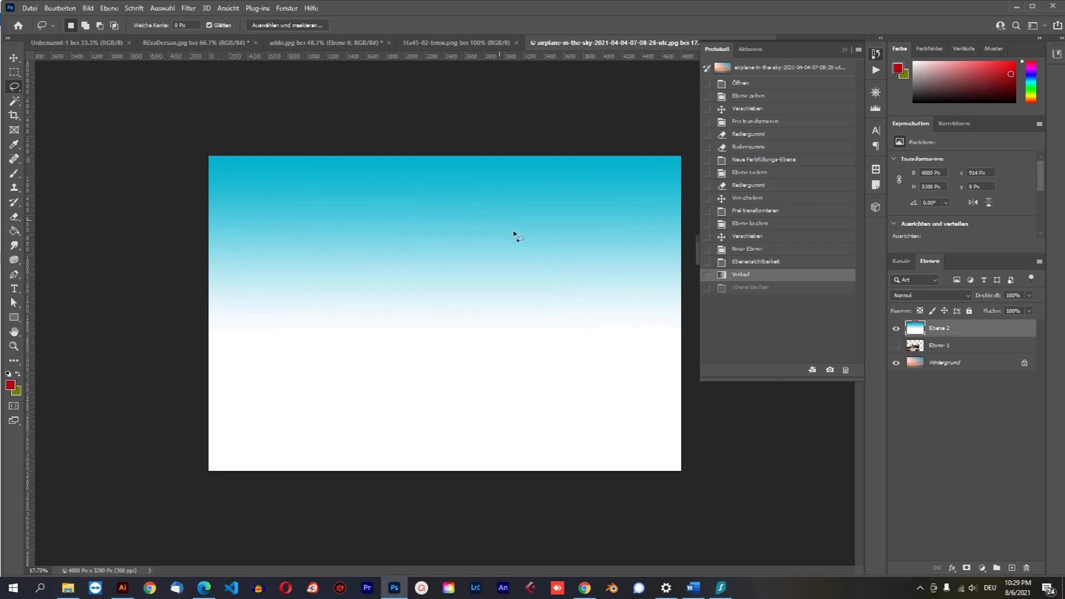
click(15, 231)
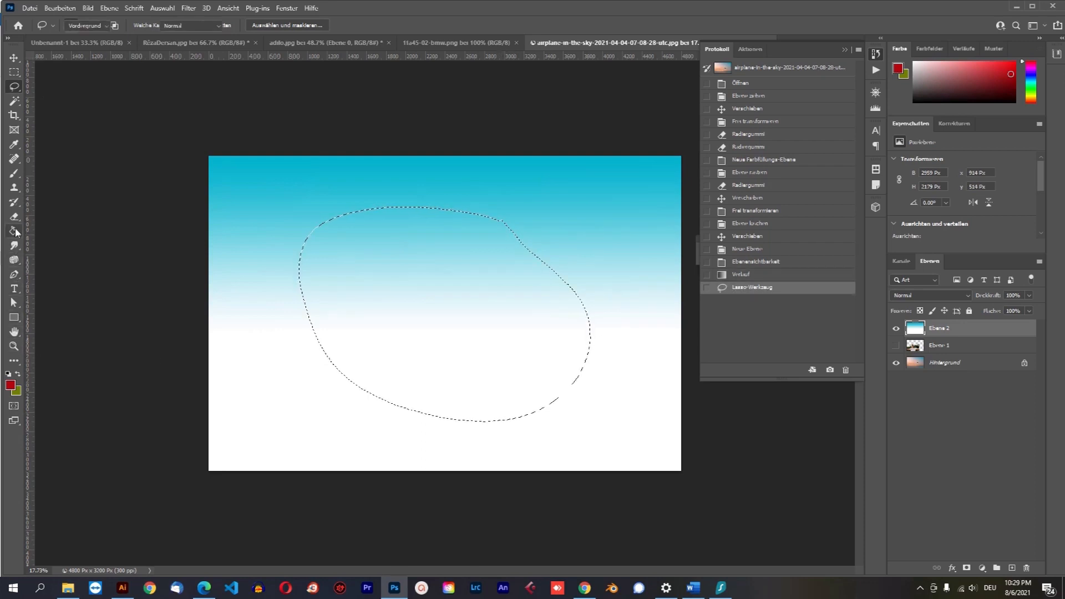
click(433, 283)
click(428, 259)
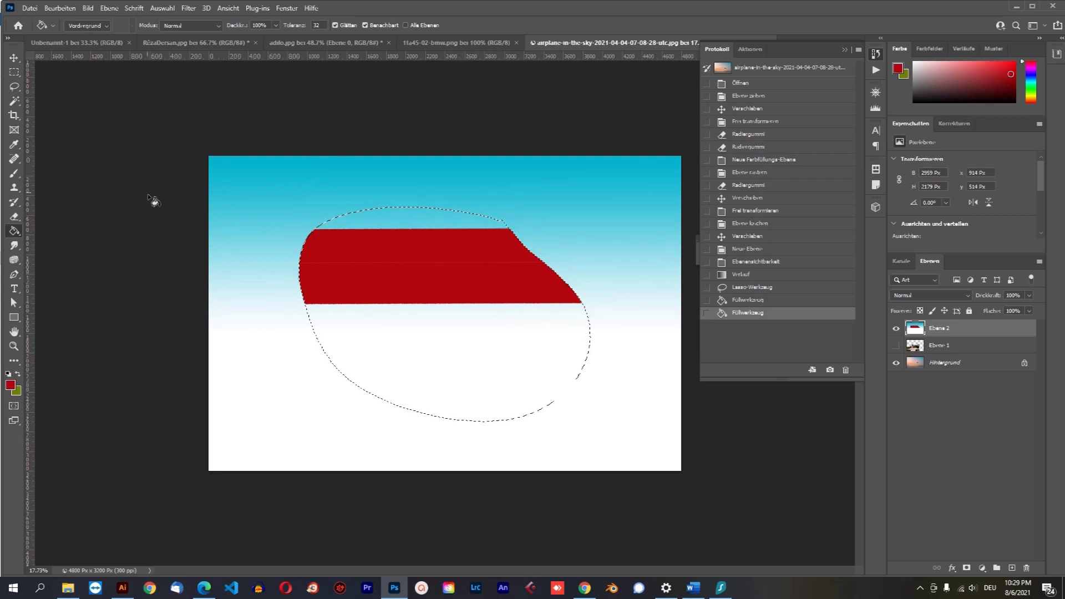
click(14, 87)
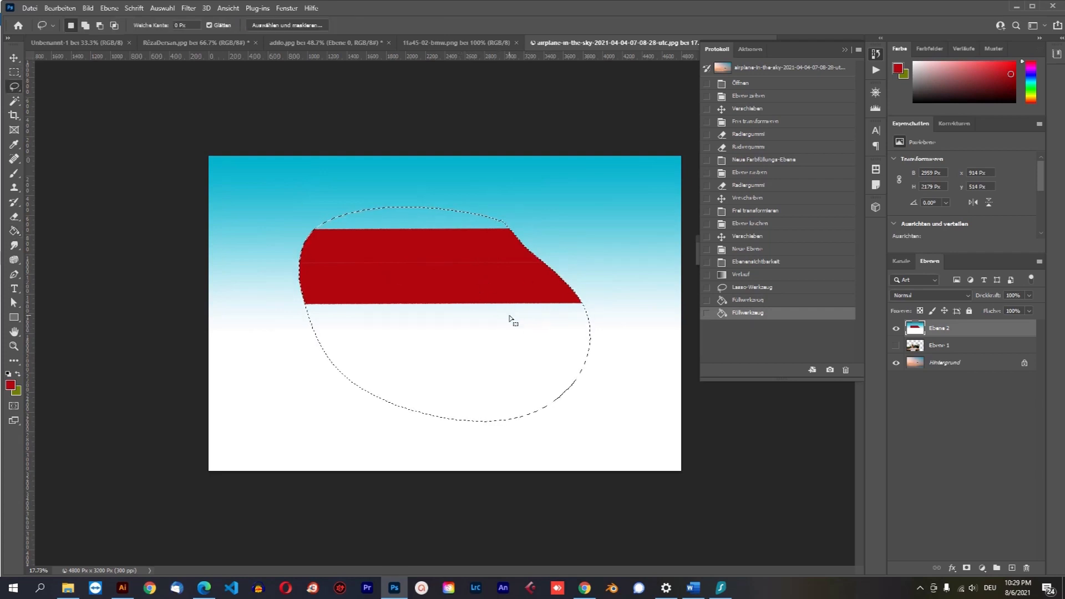
click(768, 303)
- Hide and delete Ebene 2, and clear the lasso selection
click(896, 329)
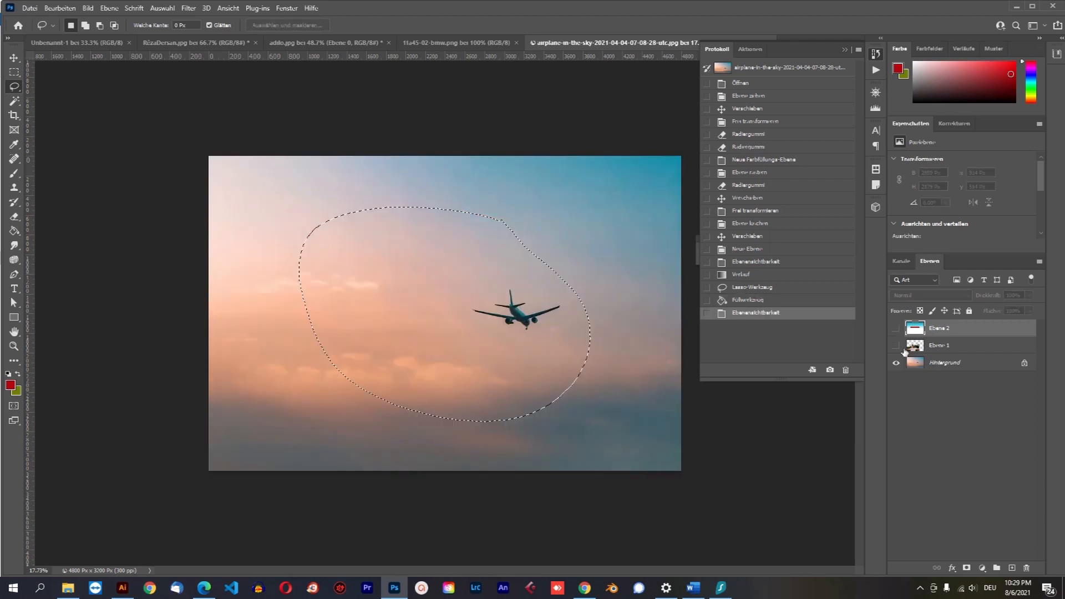
drag(938, 328, 1027, 568)
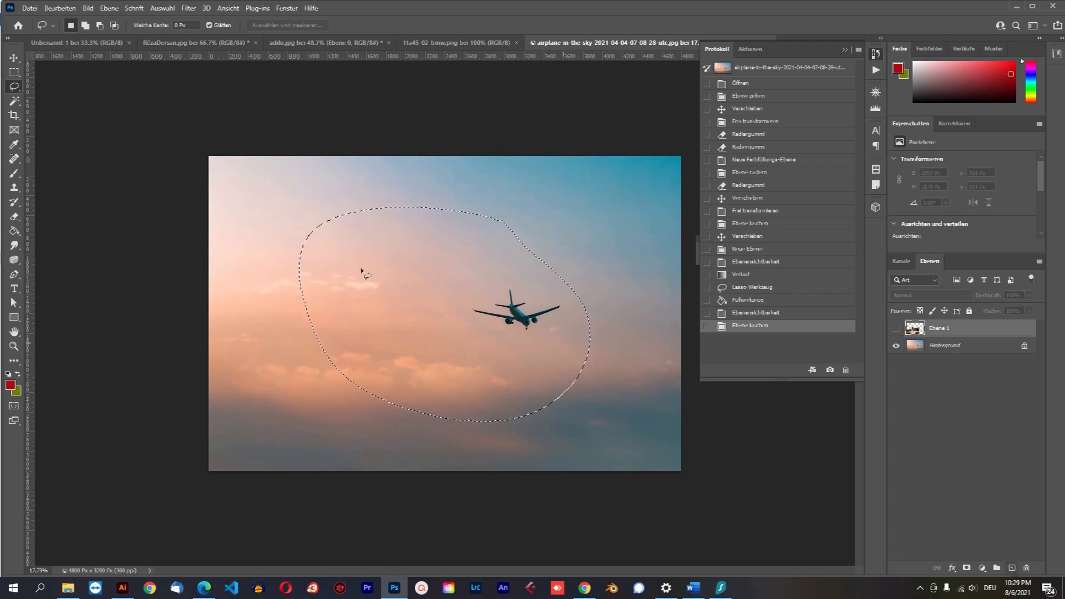
click(75, 91)
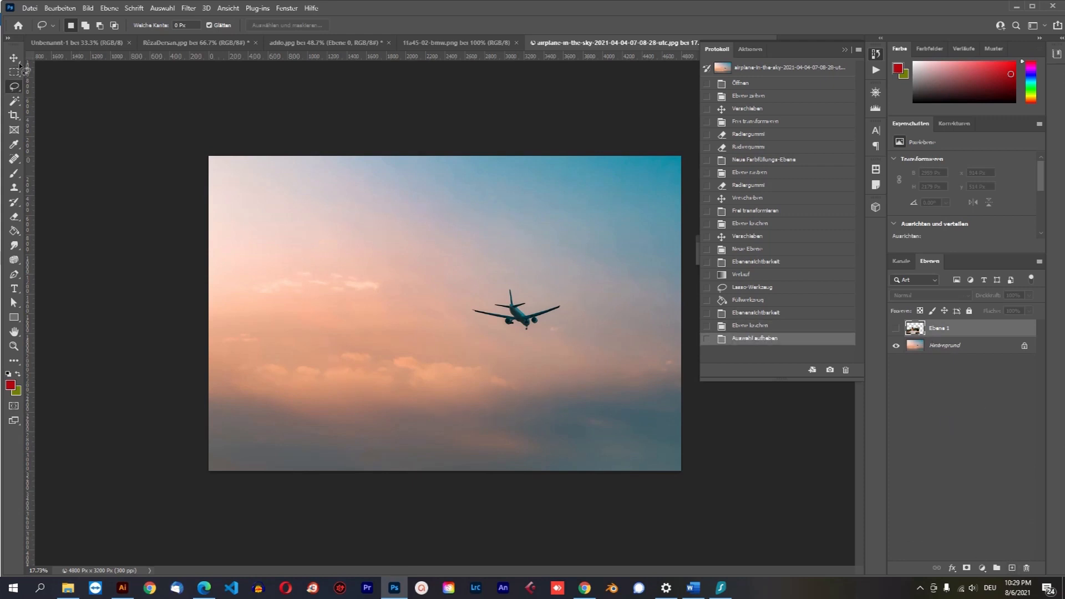
- Create a new empty layer above Ebene 1 and fill it entirely with dark red using the Paint Bucket
click(13, 58)
click(1010, 568)
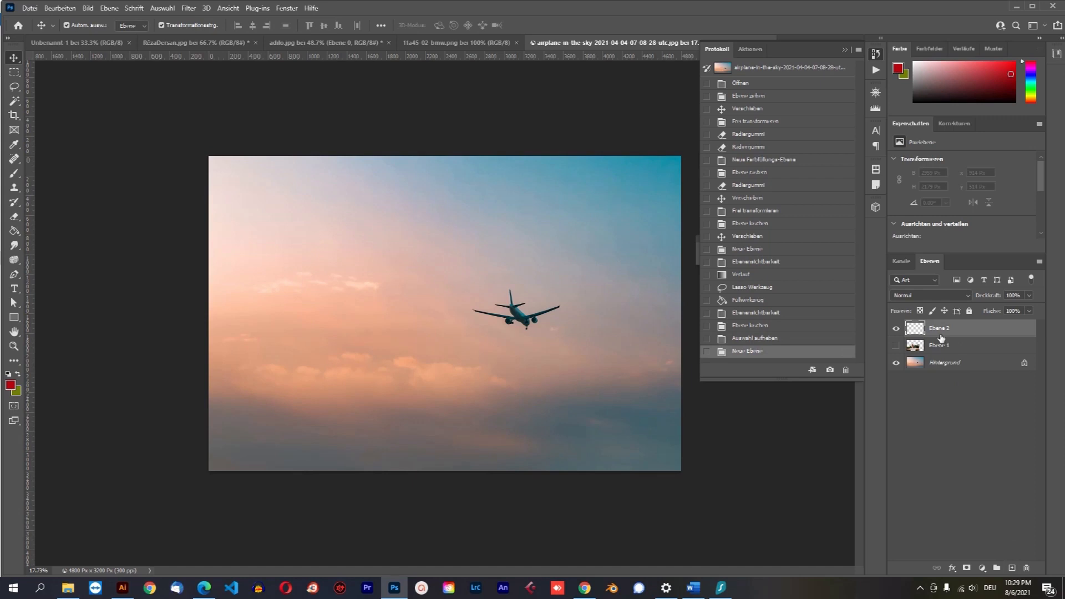
click(13, 231)
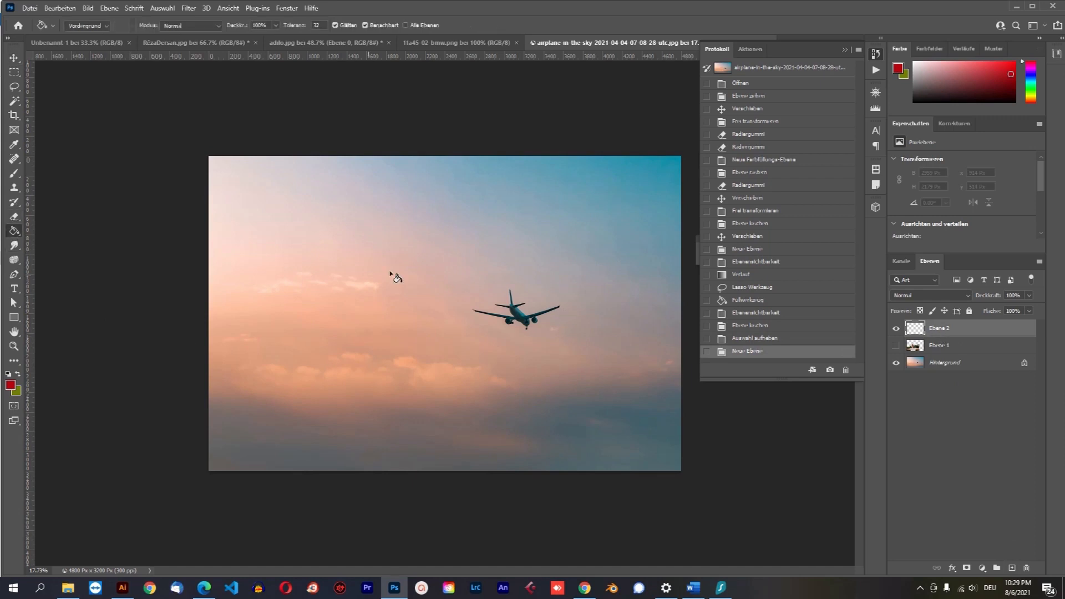
click(476, 338)
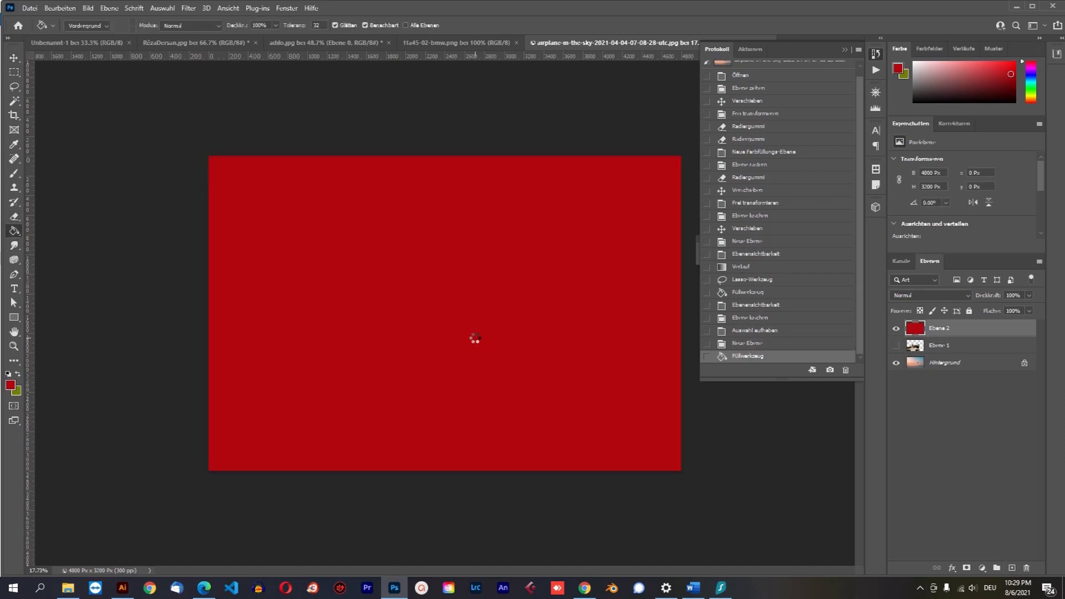
- Activate the 3D Material Drop tool (3D-Materialfüllung) and review the fill tools grouped with it
click(14, 57)
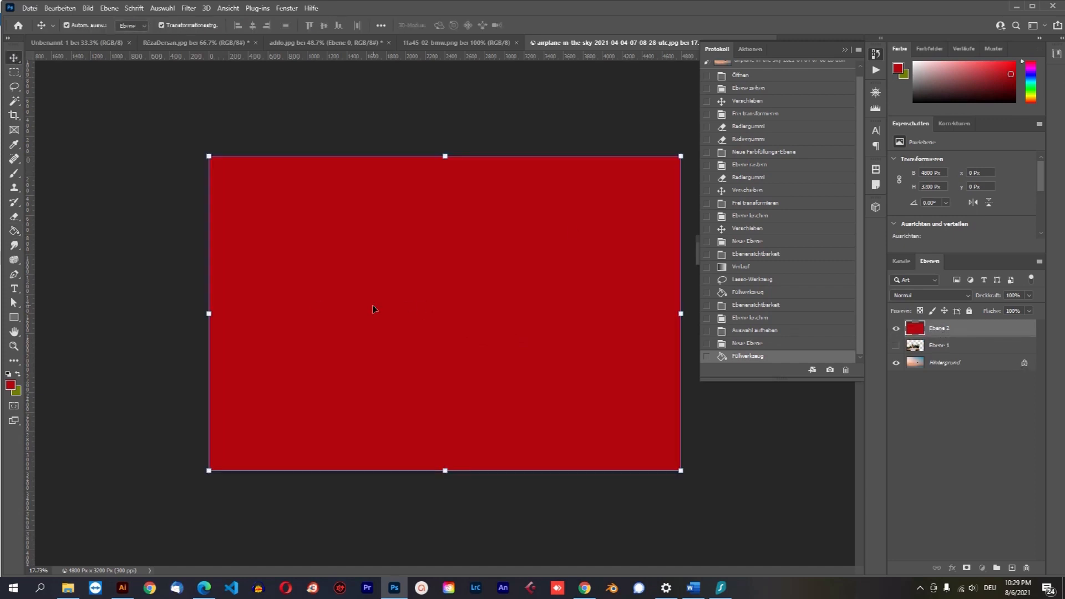
right_click(14, 231)
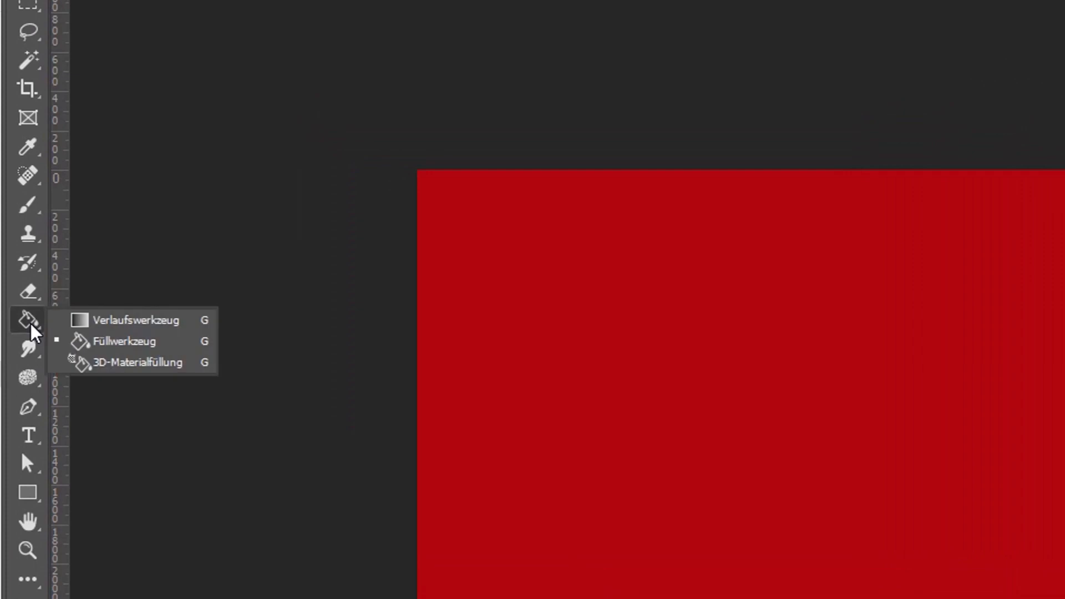
click(95, 369)
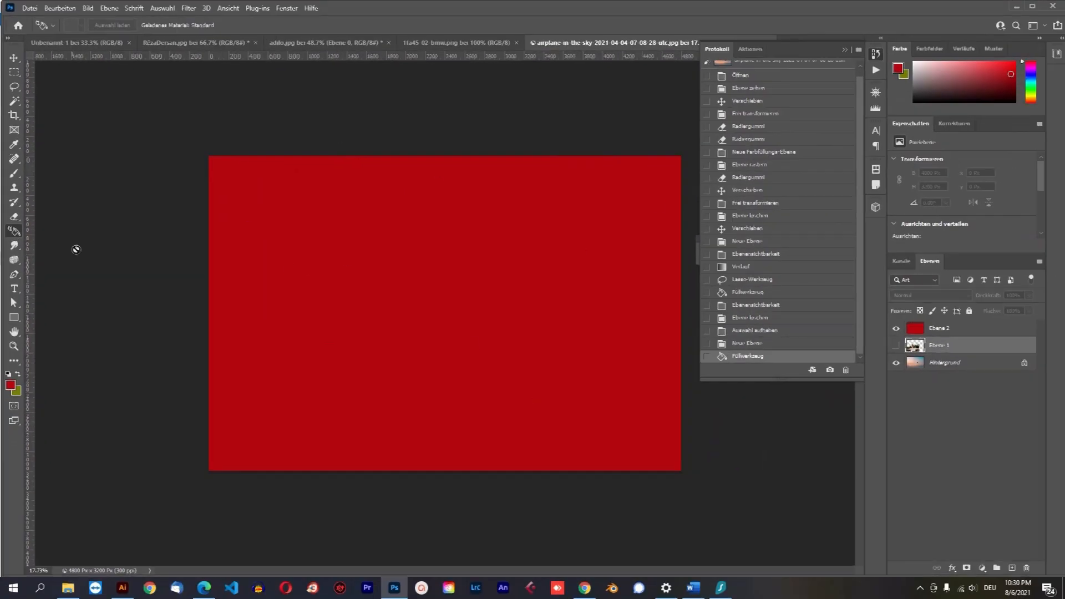
right_click(16, 232)
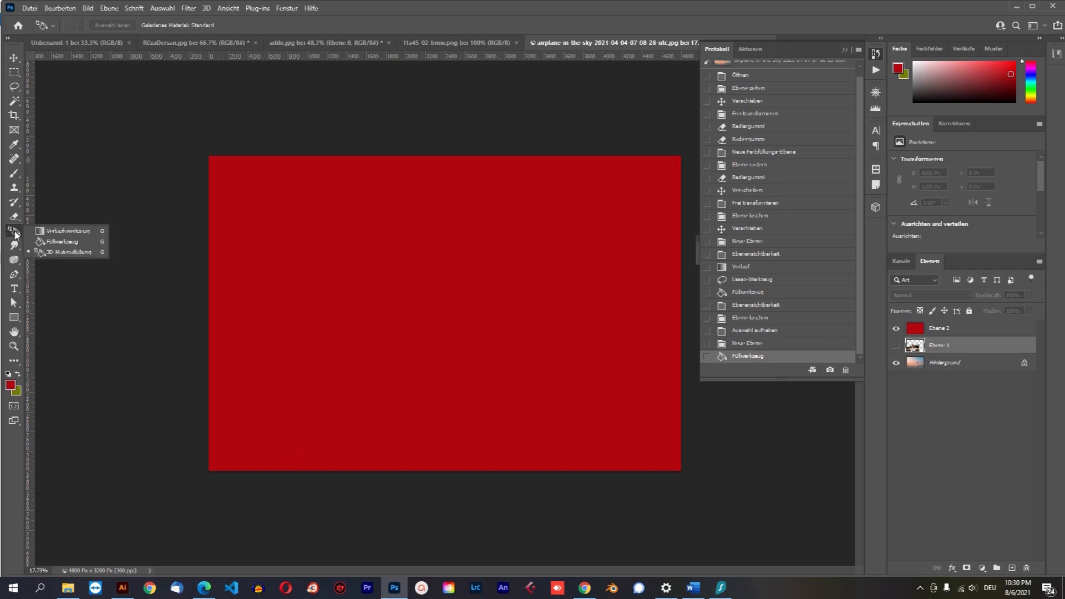
click(17, 234)
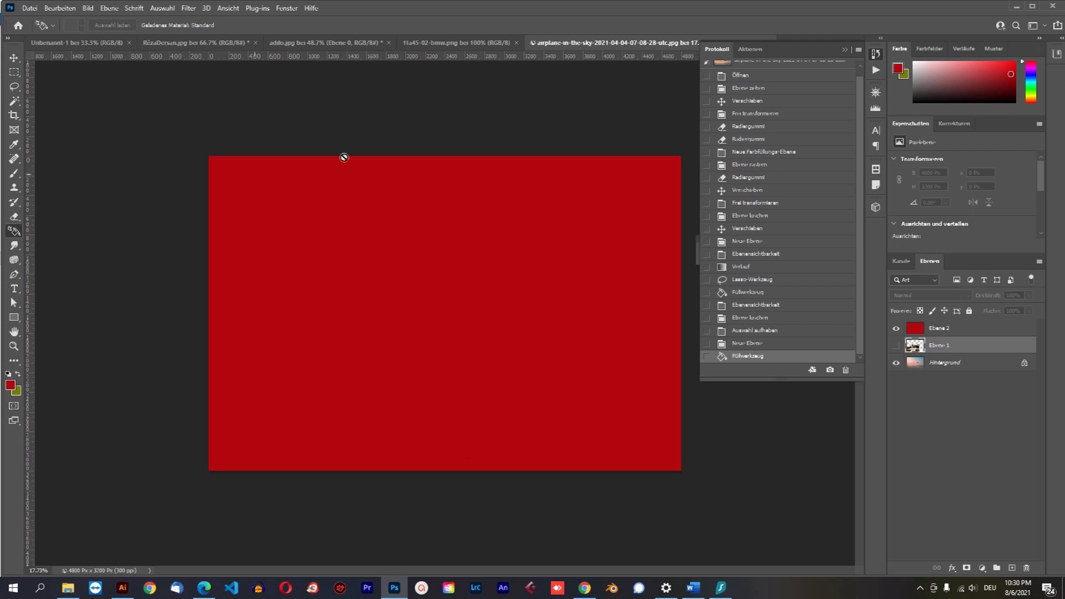
- Activate the Smudge tool (Wischfinger-Werkzeug) and delete the hidden layer Ebene 1
click(13, 59)
click(15, 232)
click(13, 59)
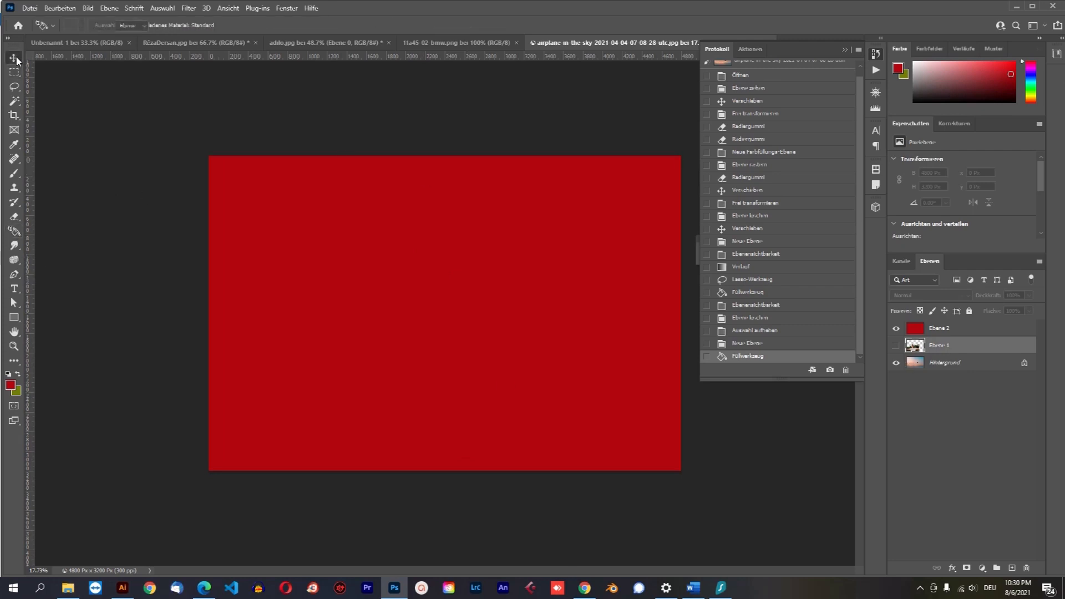
click(17, 247)
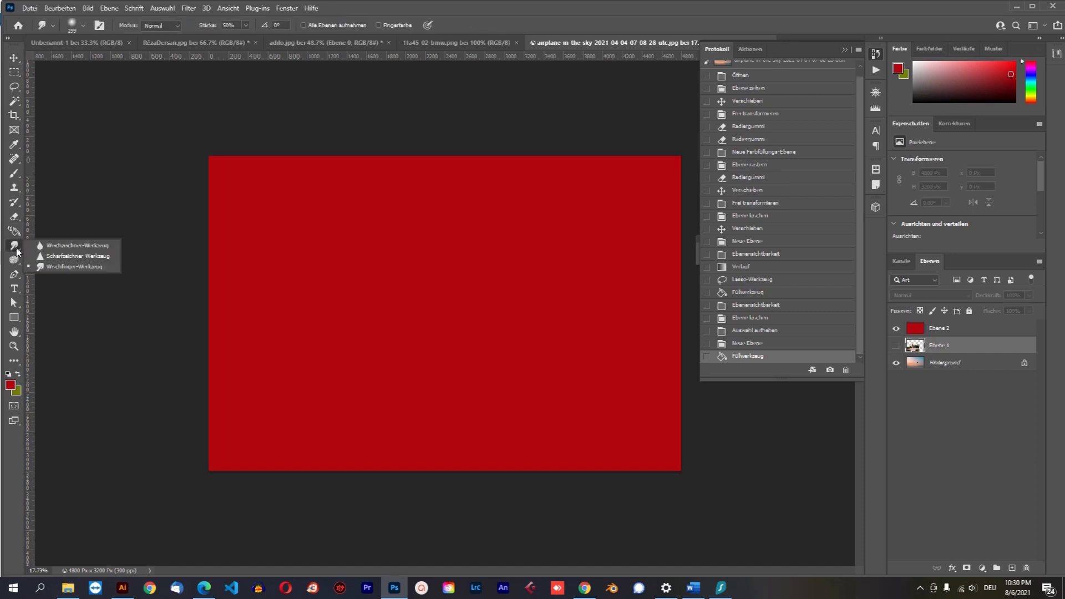
click(21, 252)
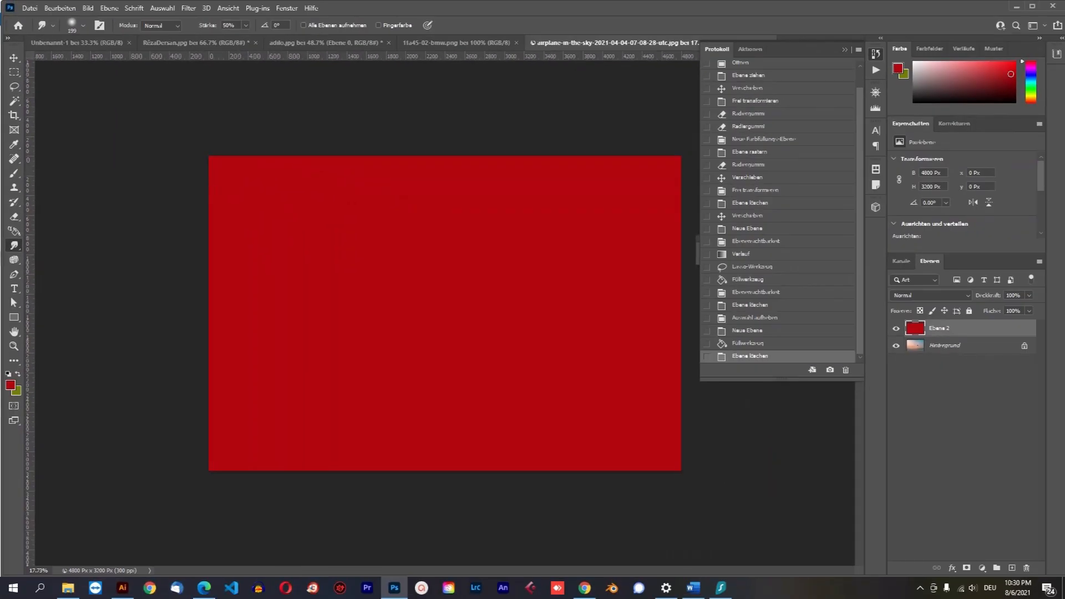
- Switch to File Explorer and open the image Unbenannt-2 from the 1_YOUTUBE folder in Photoshop
click(402, 590)
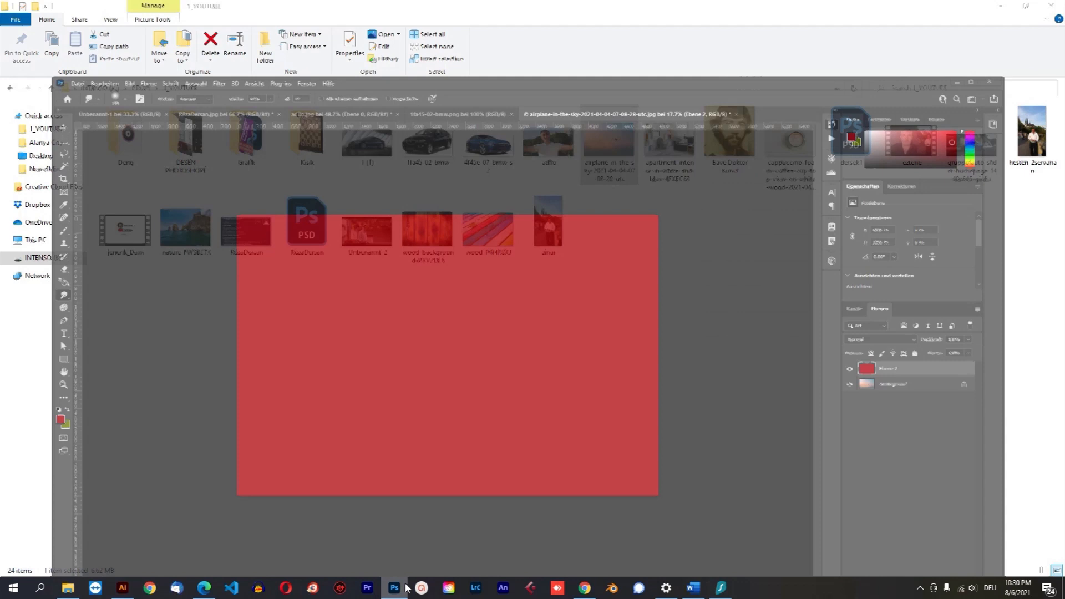
click(357, 240)
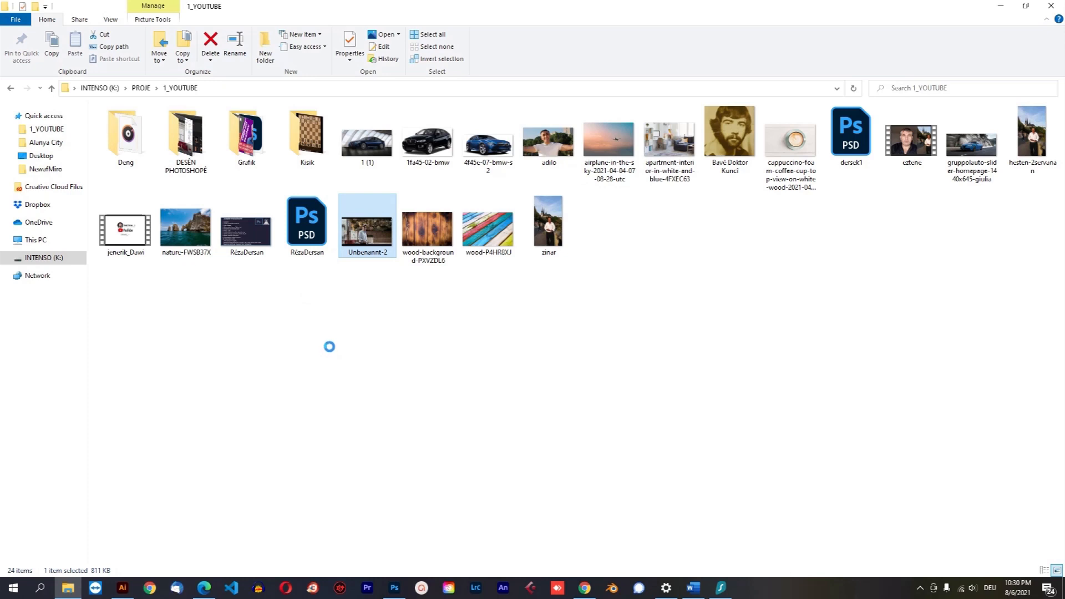
right_click(357, 233)
mouse_move(451, 406)
click(641, 420)
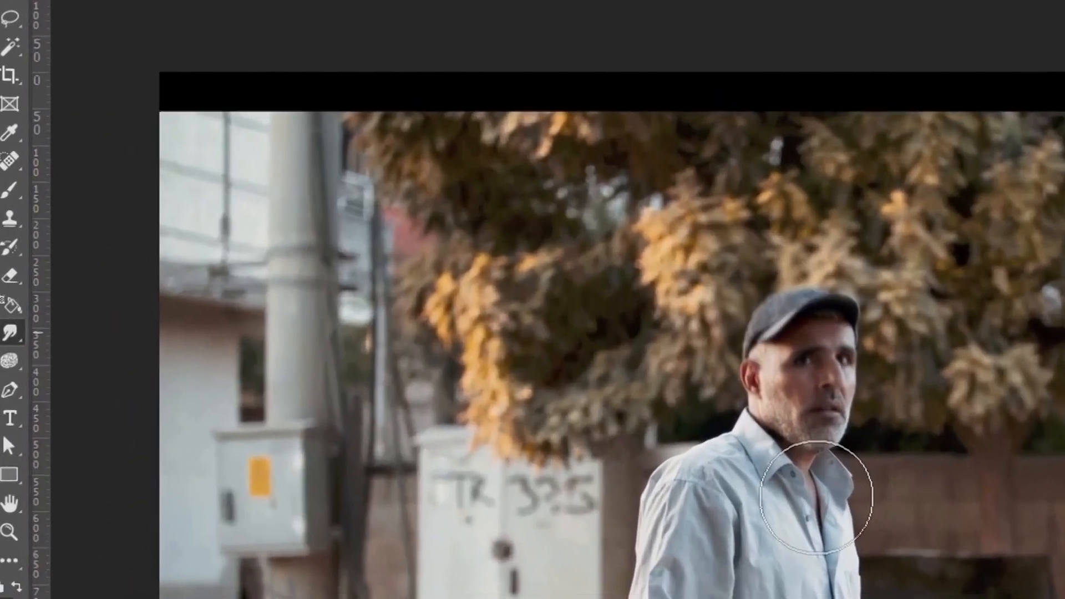
- Smudge the face of the man in the cap downward toward his collar
drag(515, 285, 527, 389)
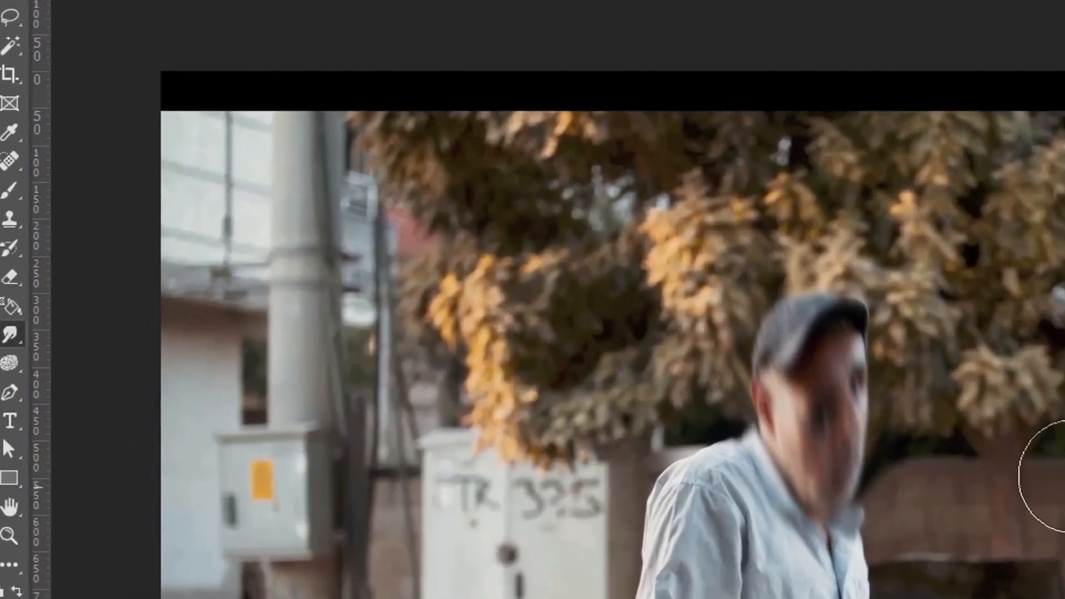
- Smudge the foliage beside the man and his cap, and undo the smudge strokes, including those on his face
mouse_move(905, 305)
mouse_down()
mouse_move(1057, 444)
mouse_move(1060, 476)
mouse_move(823, 304)
mouse_up()
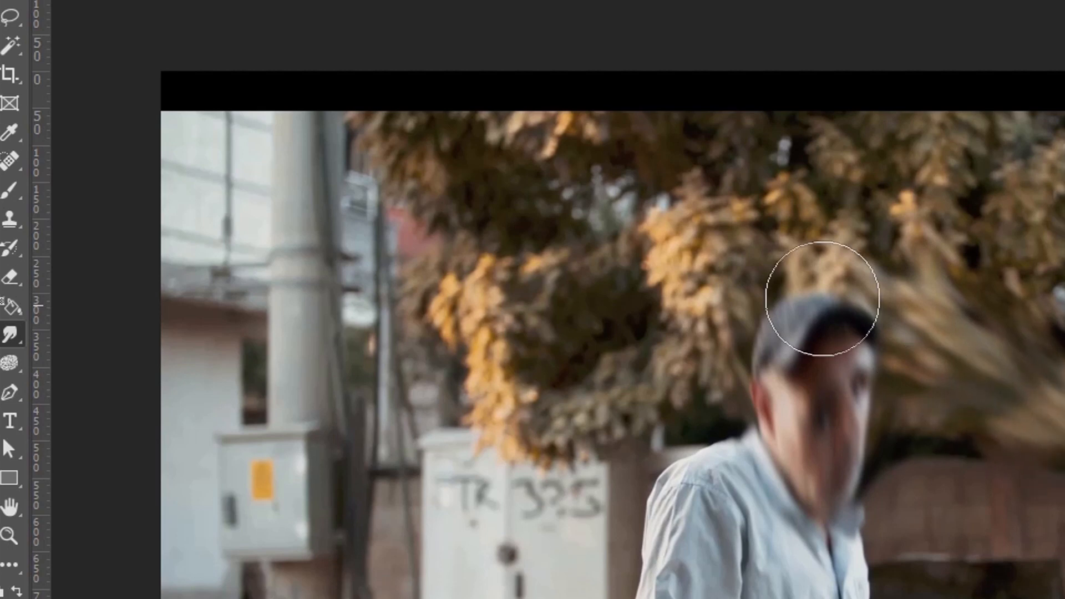
mouse_move(680, 257)
mouse_down()
mouse_move(1051, 369)
mouse_move(970, 316)
mouse_move(666, 239)
mouse_up()
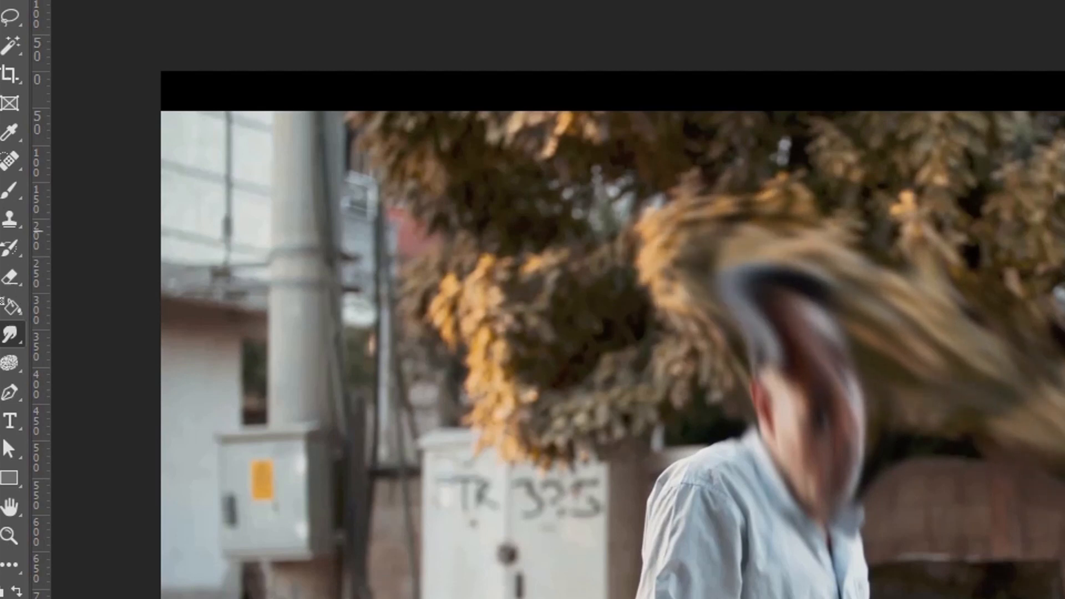
key(ctrl+z)
key(ctrl+z)
key(ctrl+z)
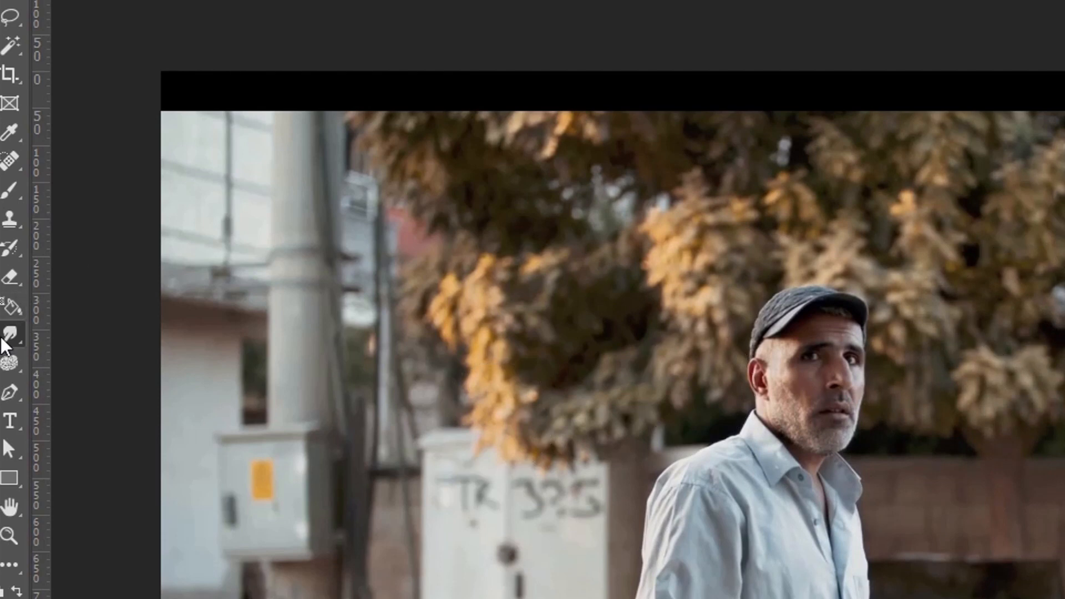
- Smudge the cap and face down toward the collar and restore them with the History Brush
drag(823, 247, 794, 492)
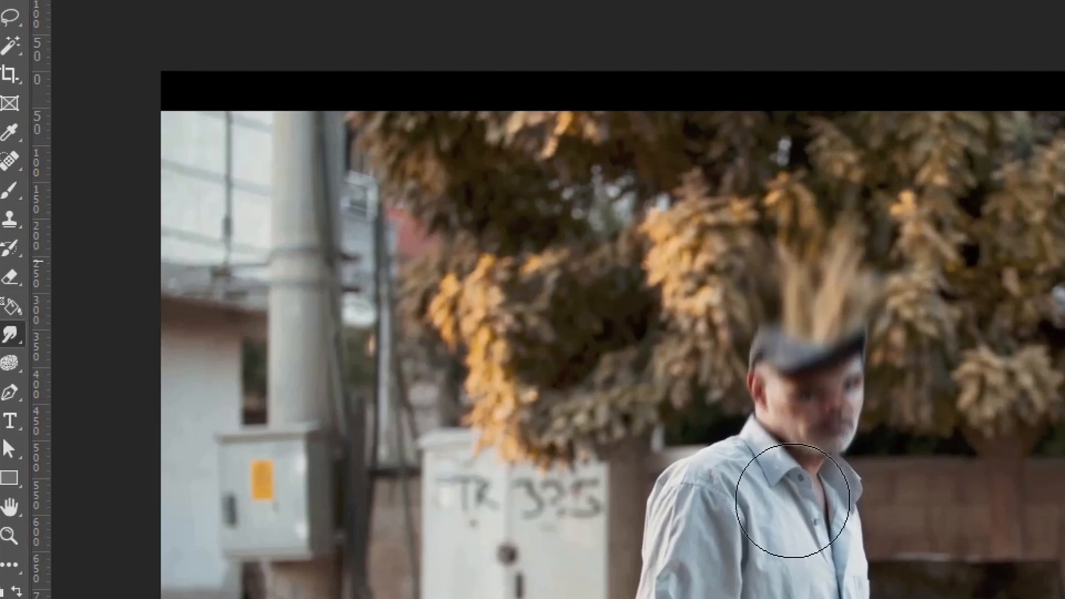
click(16, 249)
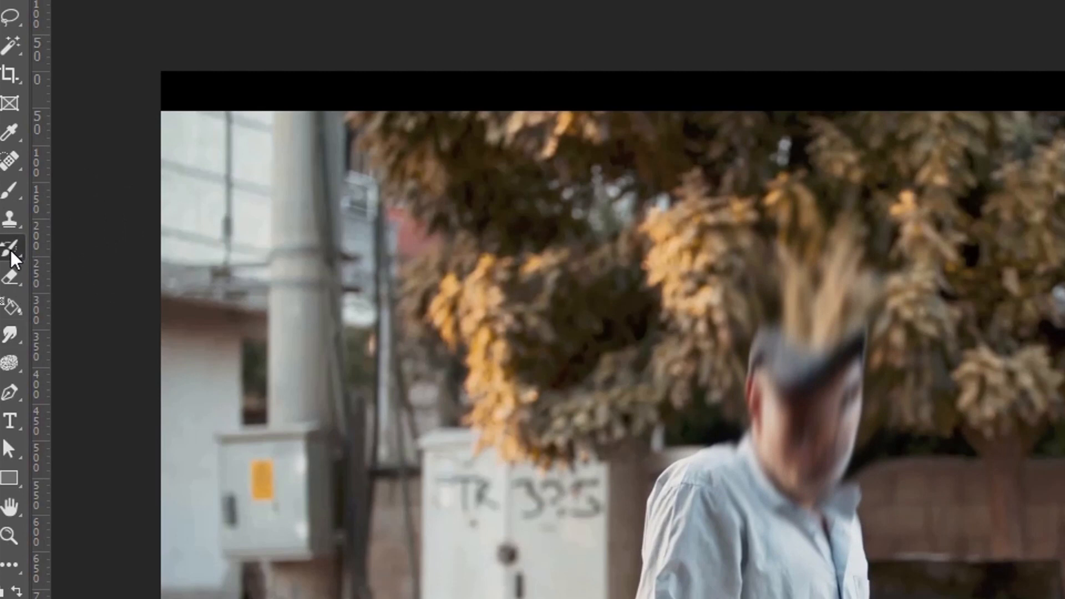
drag(824, 239, 848, 507)
mouse_move(798, 216)
mouse_down()
mouse_move(744, 564)
mouse_move(856, 309)
mouse_move(815, 423)
mouse_up()
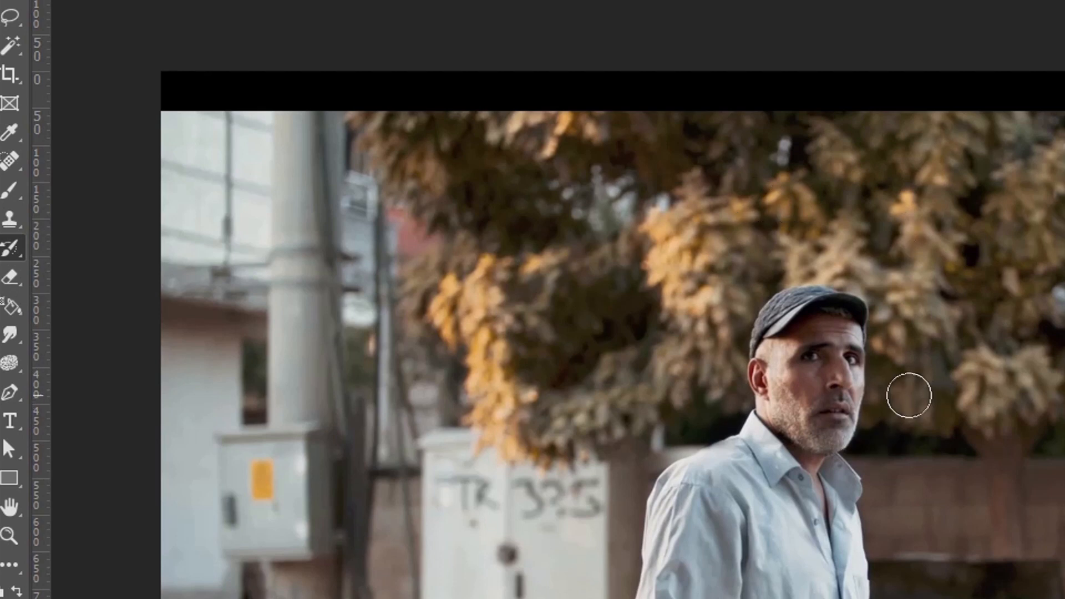
- Smudge the man's shoulder and sleeve at 50% strength, step back to an earlier smudge state, and restore the shirt with the History Brush
scroll(887, 391, up, 3)
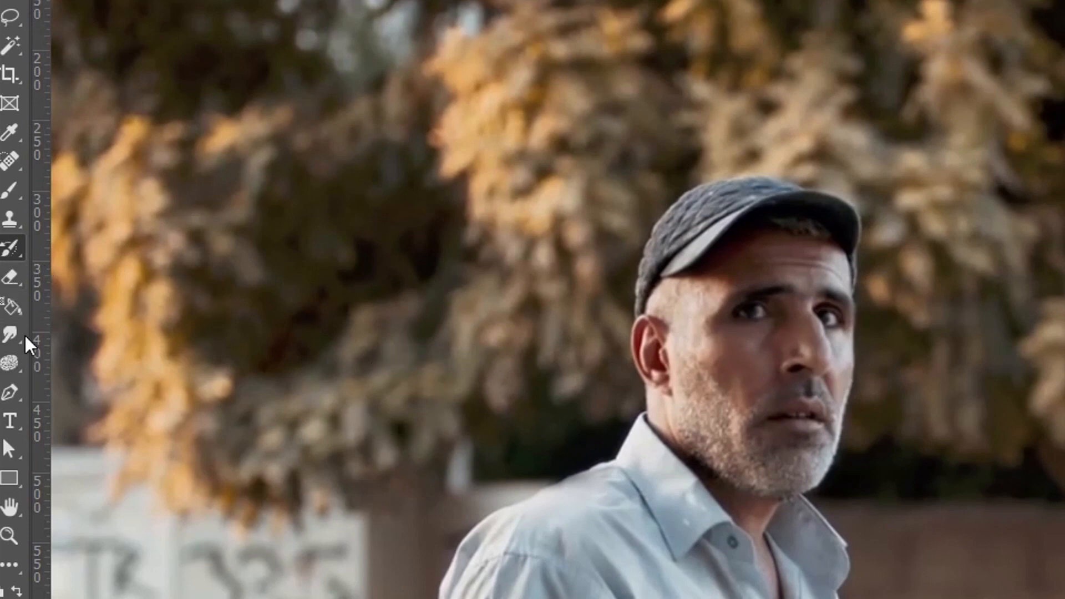
click(10, 334)
mouse_move(555, 564)
mouse_down()
mouse_move(528, 547)
mouse_move(561, 571)
mouse_move(544, 538)
mouse_move(551, 583)
mouse_move(528, 596)
mouse_up()
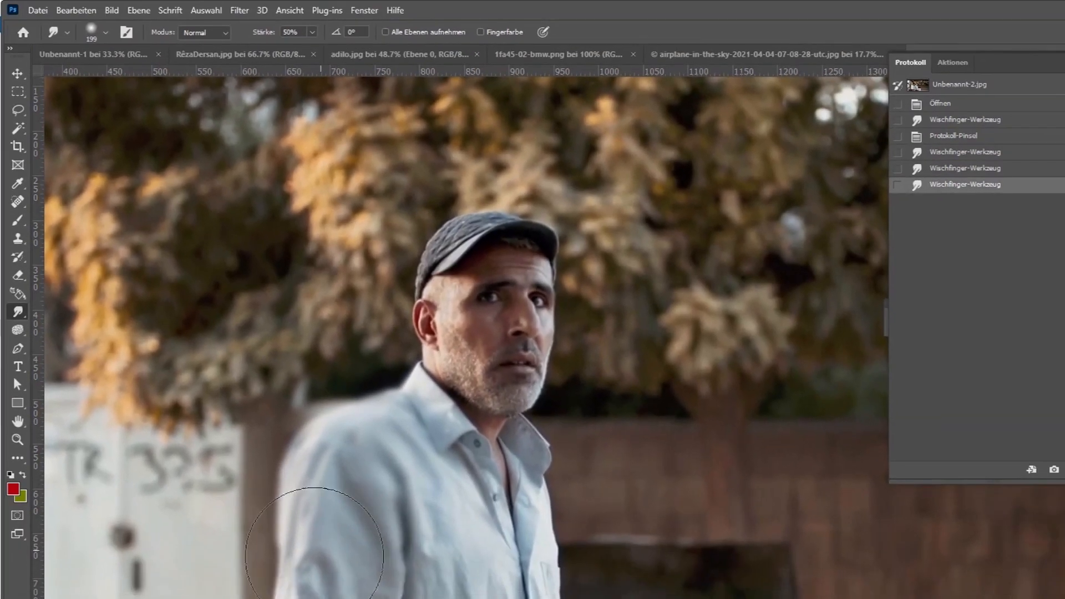
mouse_move(314, 555)
mouse_down()
mouse_move(333, 577)
mouse_move(302, 588)
mouse_move(341, 598)
mouse_move(333, 593)
mouse_up()
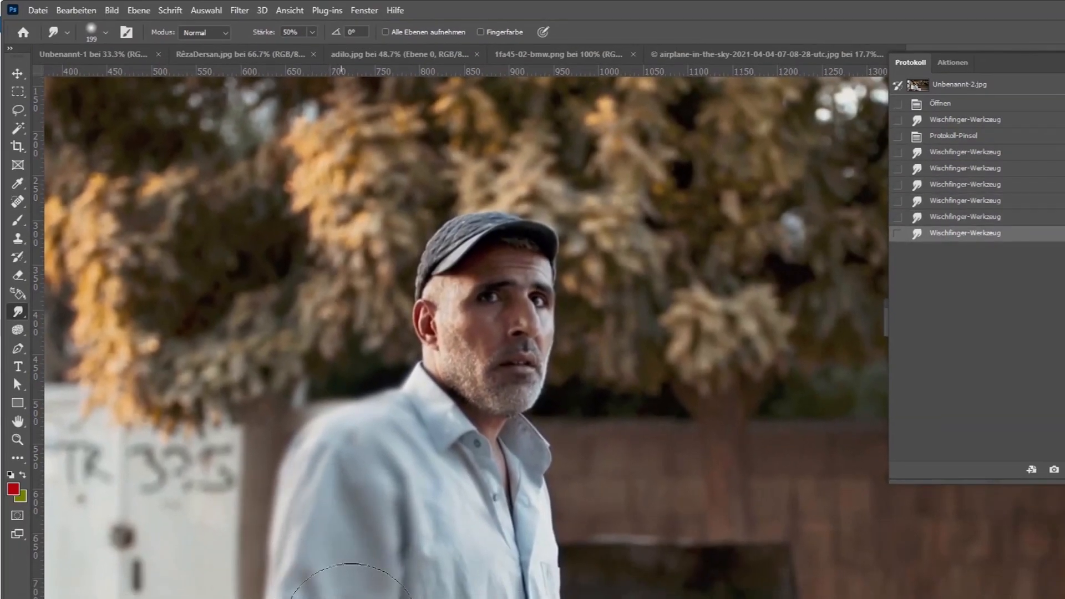
drag(374, 560, 391, 546)
mouse_move(367, 473)
mouse_down()
mouse_move(368, 428)
mouse_move(388, 422)
mouse_up()
click(975, 233)
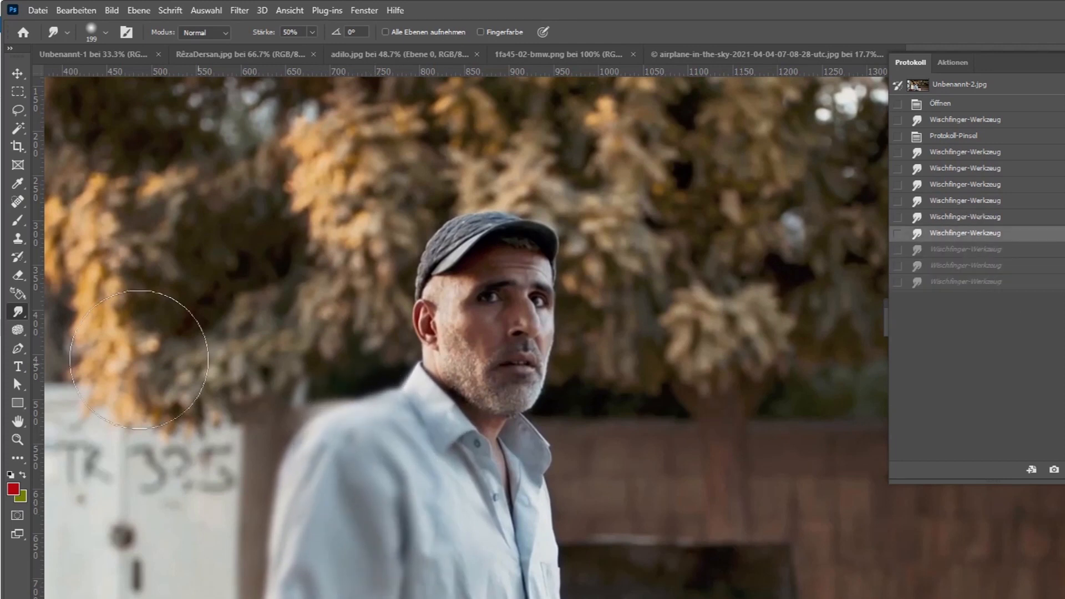
click(18, 257)
mouse_move(237, 495)
mouse_down()
mouse_move(275, 431)
mouse_move(311, 560)
mouse_move(413, 522)
mouse_move(521, 548)
mouse_up()
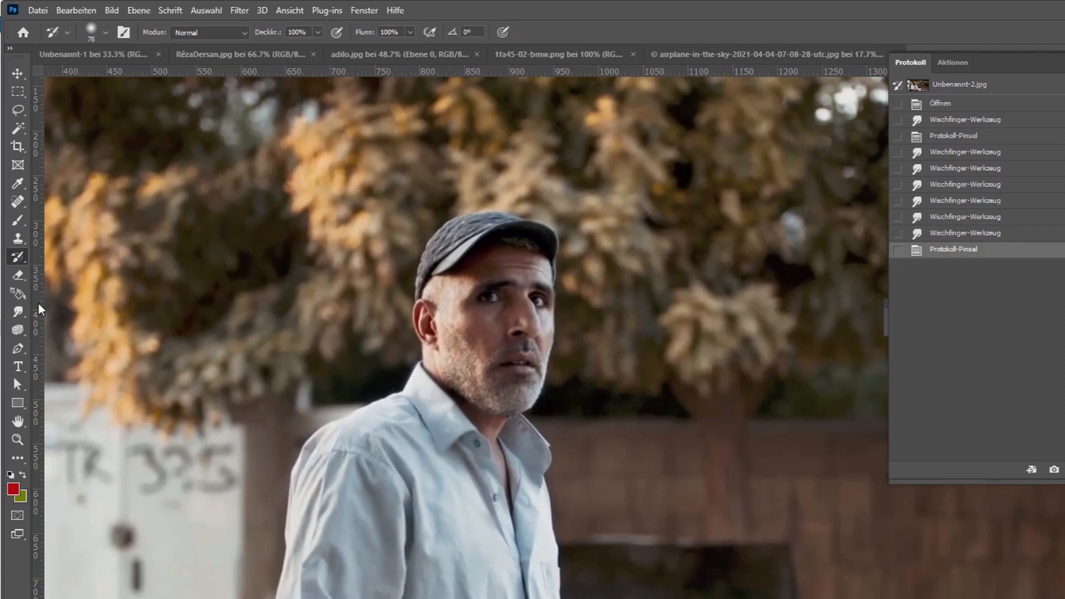
- Sharpen the man's shirt with the Sharpen tool (Scharfzeichner-Werkzeug) at 50% strength
click(18, 312)
click(99, 325)
mouse_move(366, 421)
mouse_down()
mouse_move(333, 455)
mouse_move(344, 533)
mouse_move(349, 460)
mouse_move(383, 491)
mouse_move(364, 499)
mouse_move(505, 521)
mouse_up()
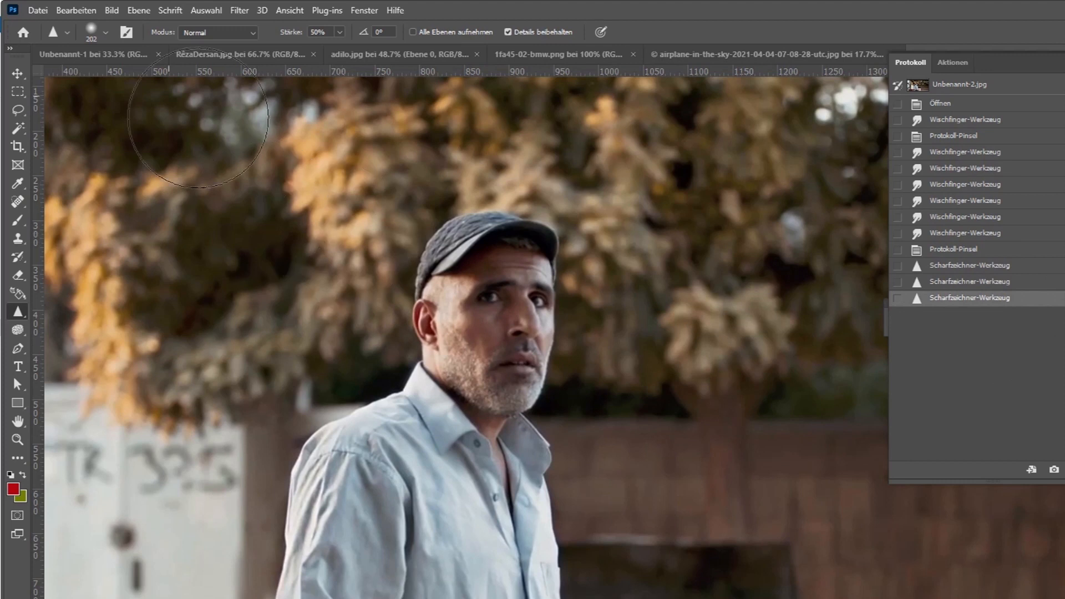
- Distort the man's shoulder, neck and shirt outward with the Smudge tool and paint them back to their original state with the History Brush
right_click(18, 313)
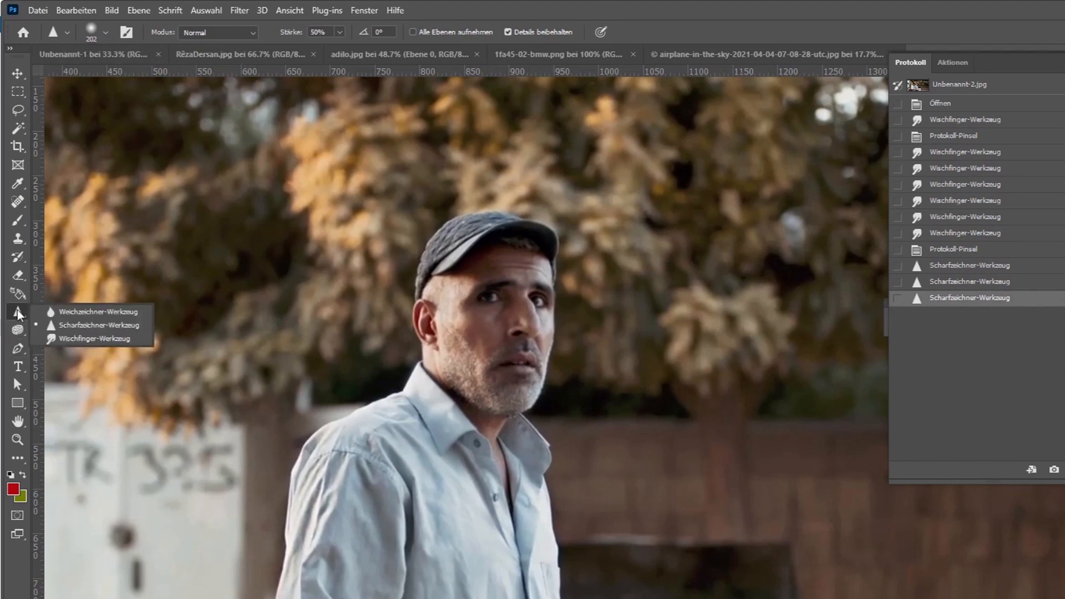
click(55, 338)
mouse_move(383, 439)
mouse_down()
mouse_move(411, 486)
mouse_move(369, 502)
mouse_up()
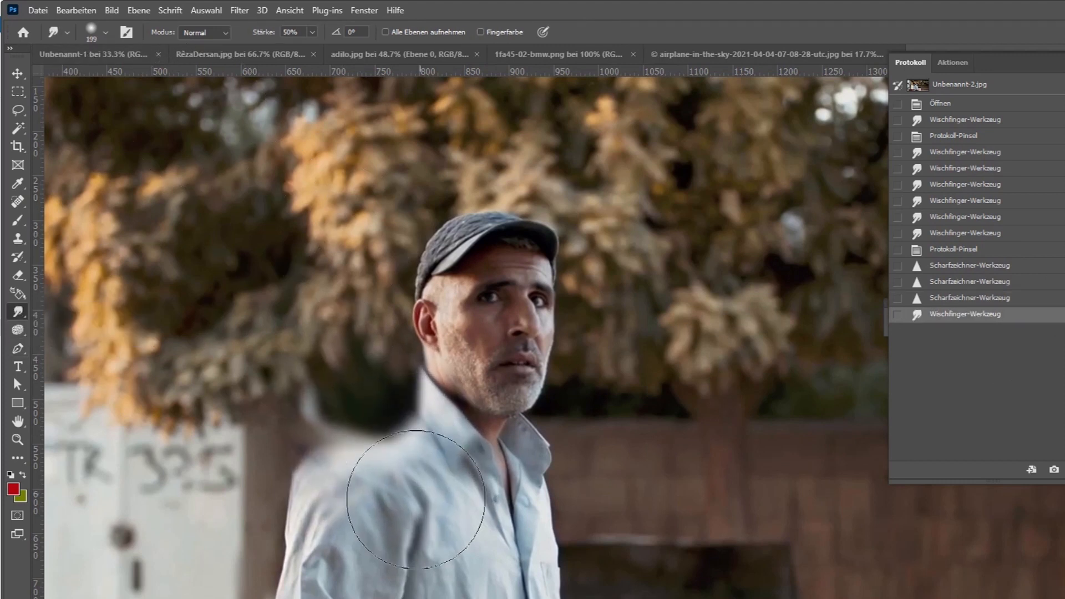
mouse_move(333, 466)
mouse_down()
mouse_move(388, 530)
mouse_move(521, 552)
mouse_up()
mouse_move(357, 440)
mouse_down()
mouse_move(333, 428)
mouse_move(355, 414)
mouse_move(361, 371)
mouse_up()
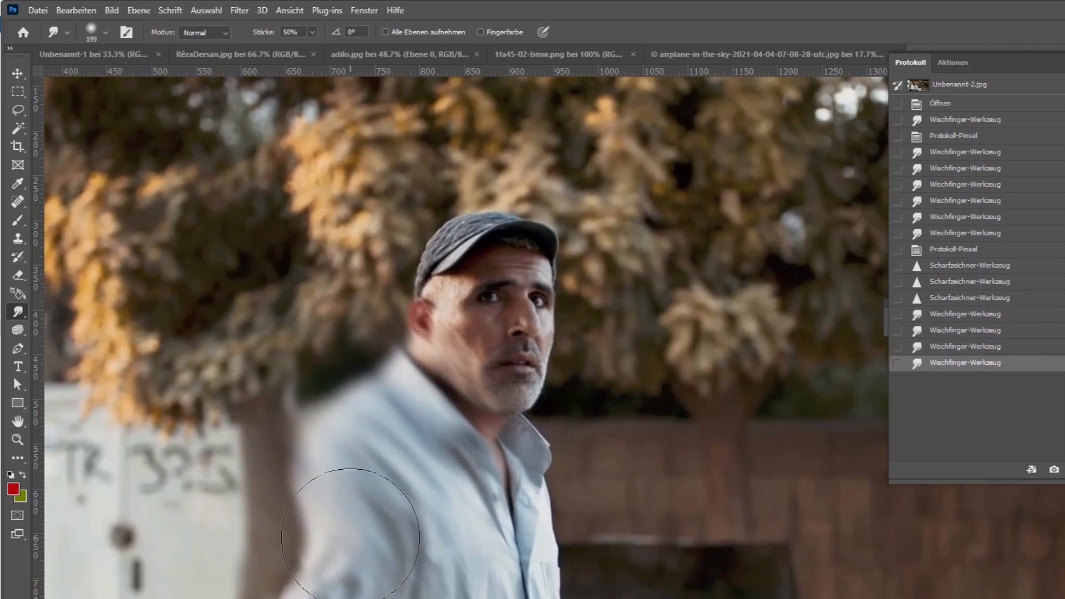
drag(250, 488, 333, 546)
drag(245, 581, 225, 566)
drag(316, 588, 443, 584)
mouse_move(488, 572)
mouse_down()
mouse_move(556, 598)
mouse_move(563, 583)
mouse_up()
click(18, 257)
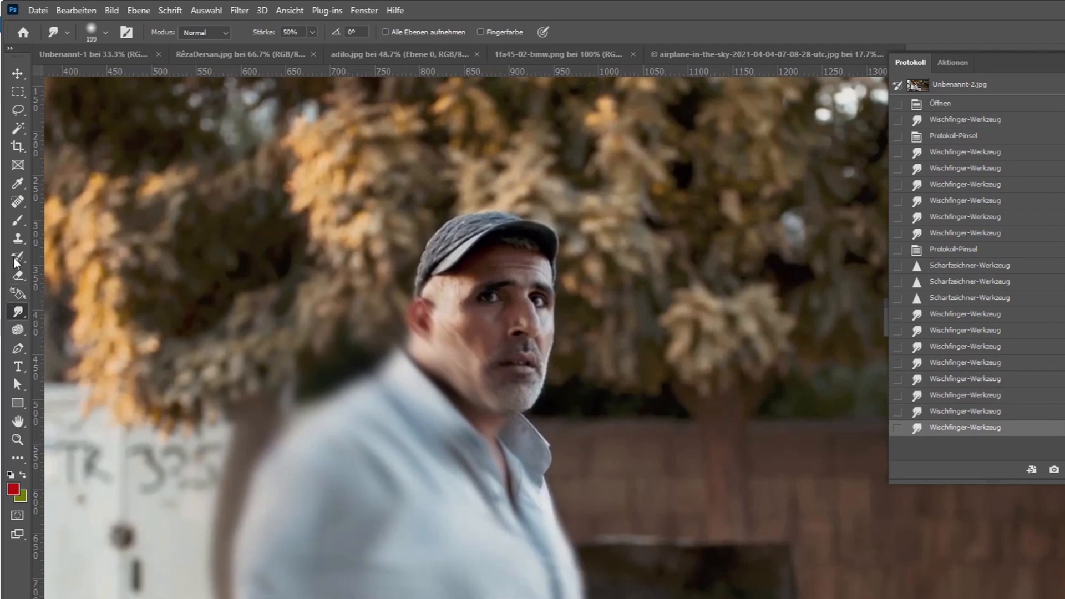
mouse_move(395, 340)
mouse_down()
mouse_move(330, 308)
mouse_move(267, 544)
mouse_move(389, 388)
mouse_move(260, 571)
mouse_move(443, 471)
mouse_move(571, 577)
mouse_up()
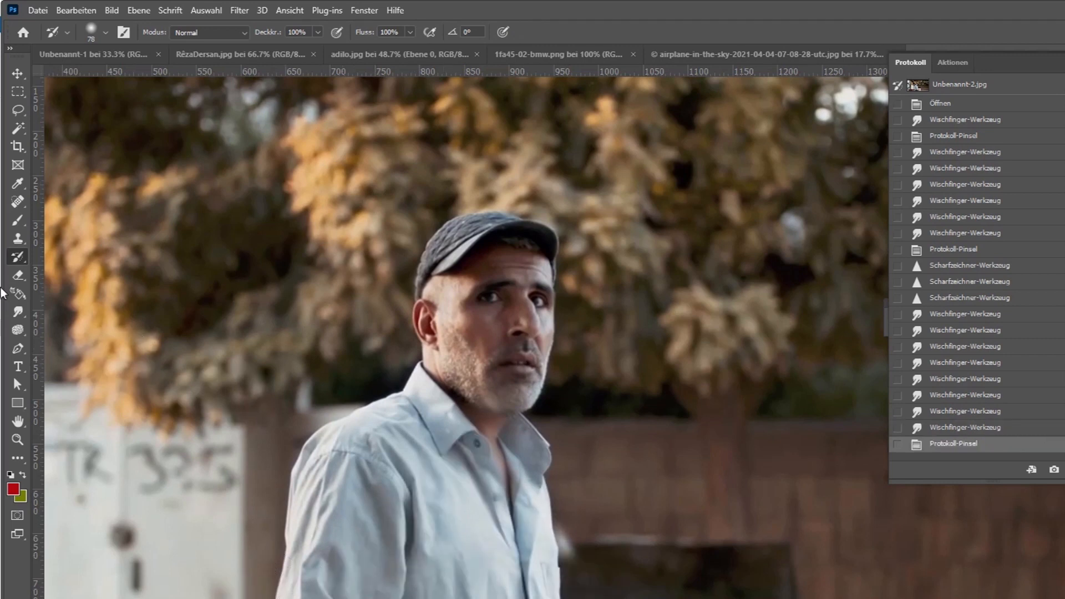
- Reselect the Smudge tool and examine the filter categories, including the sharpening and stylizing filters
click(18, 312)
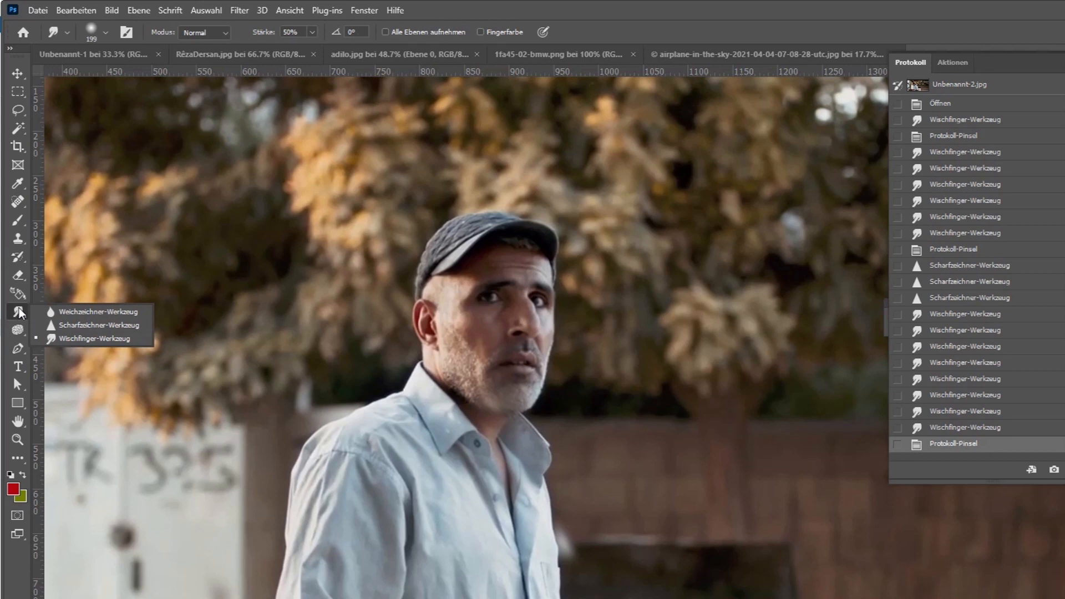
click(39, 340)
click(239, 11)
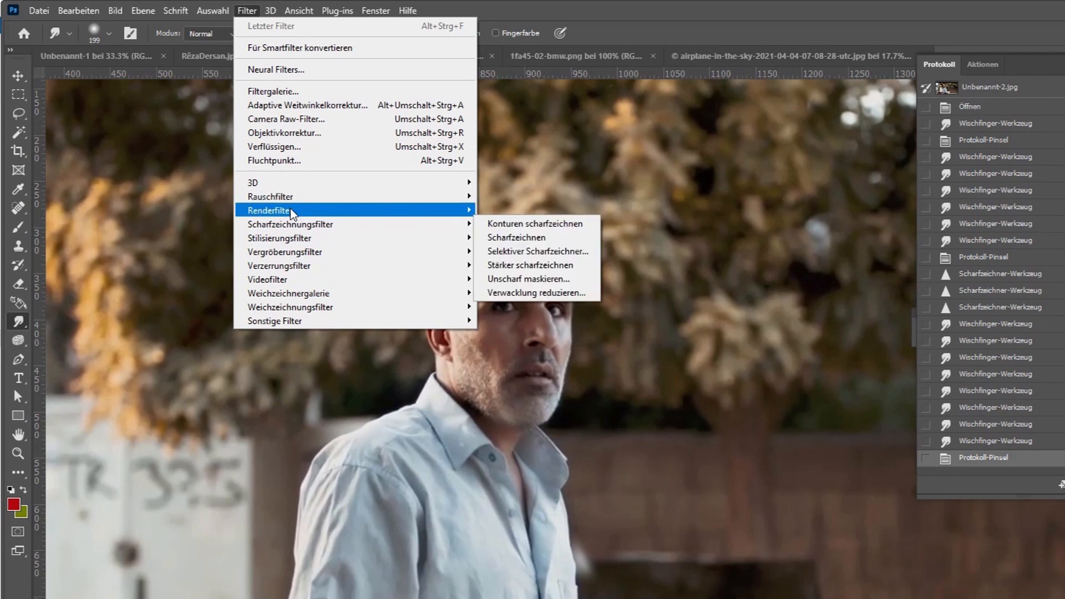
mouse_move(308, 237)
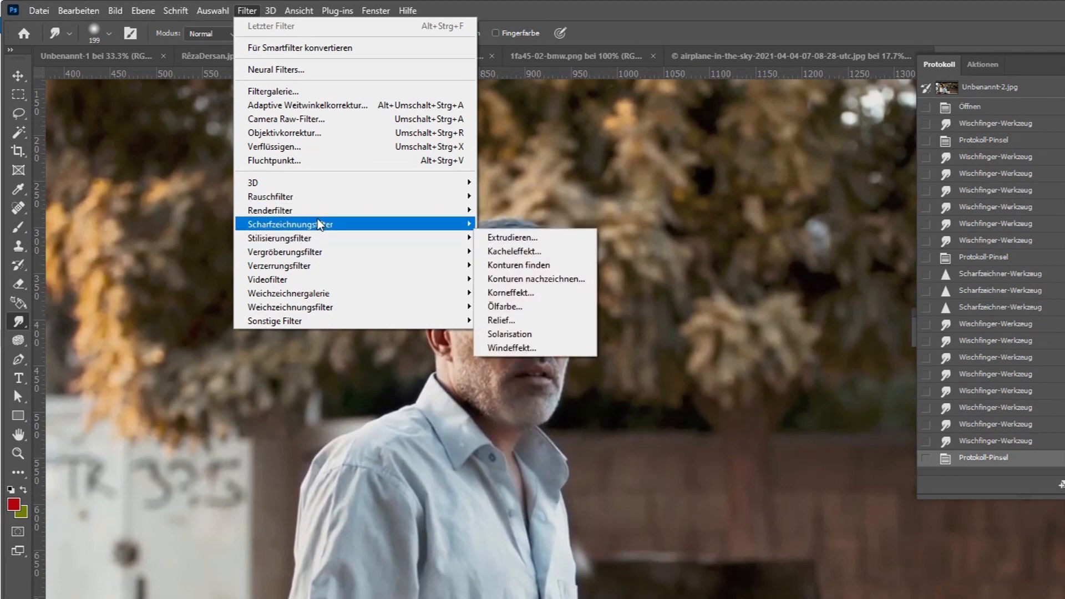
mouse_move(298, 269)
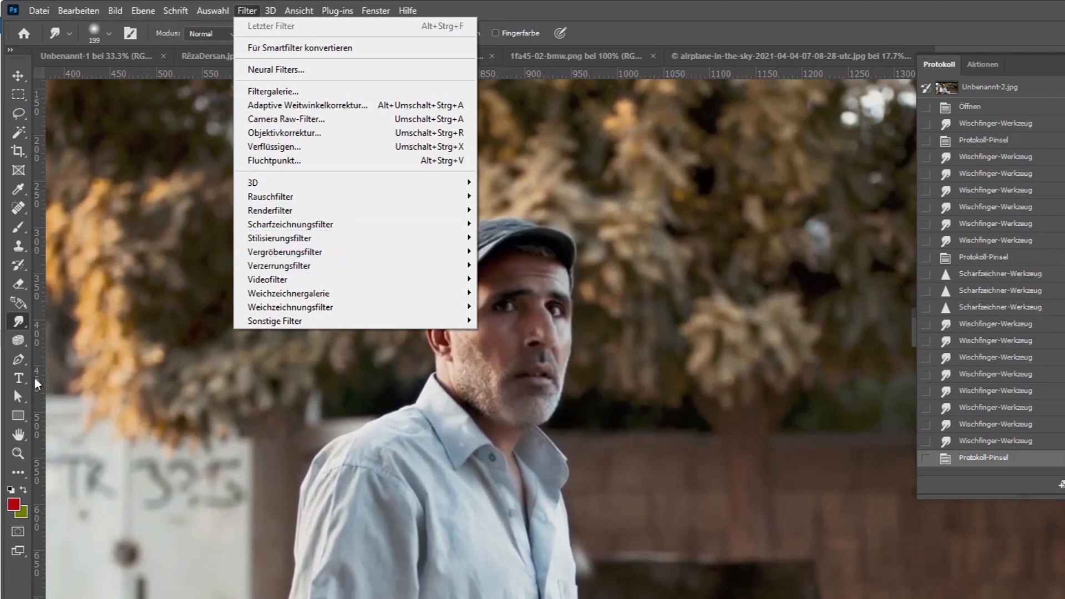
click(20, 321)
drag(17, 328, 18, 347)
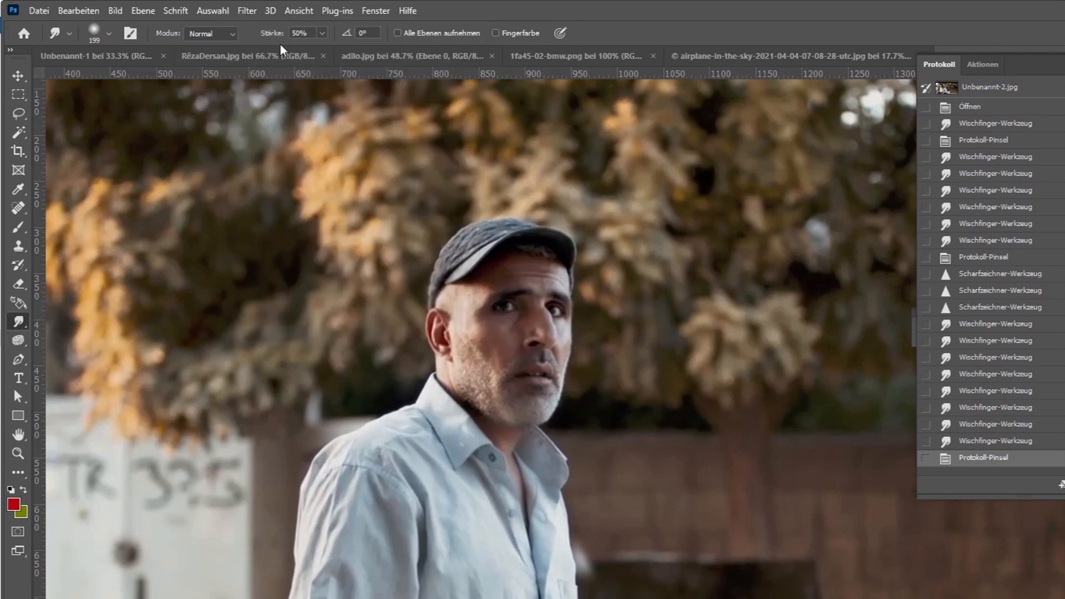
click(251, 12)
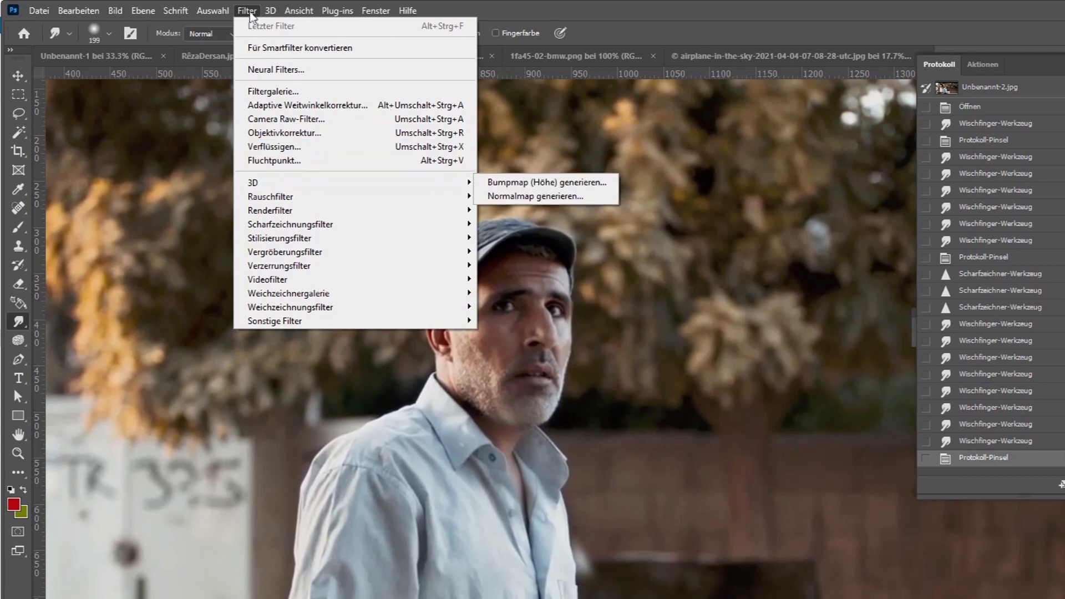
click(247, 9)
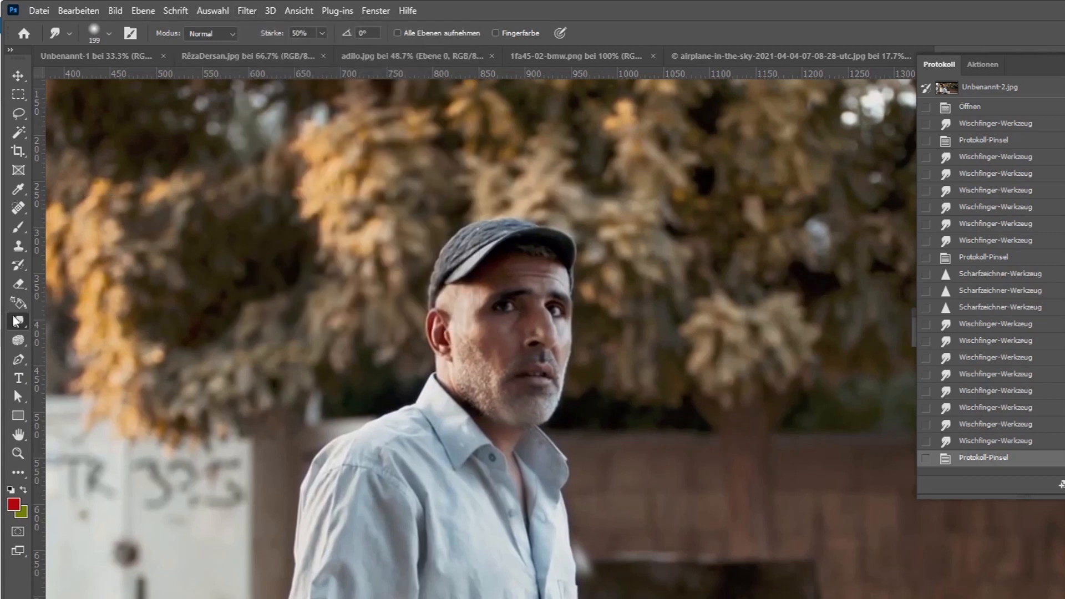
- Activate the Dodge tool (Abwedler-Werkzeug)
drag(14, 343, 13, 343)
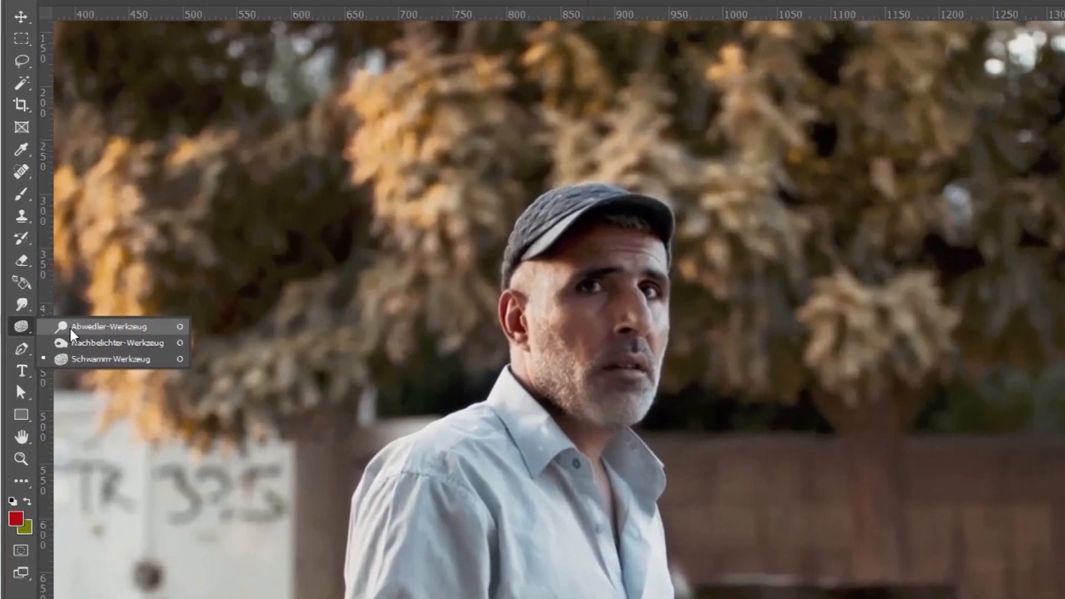
click(68, 327)
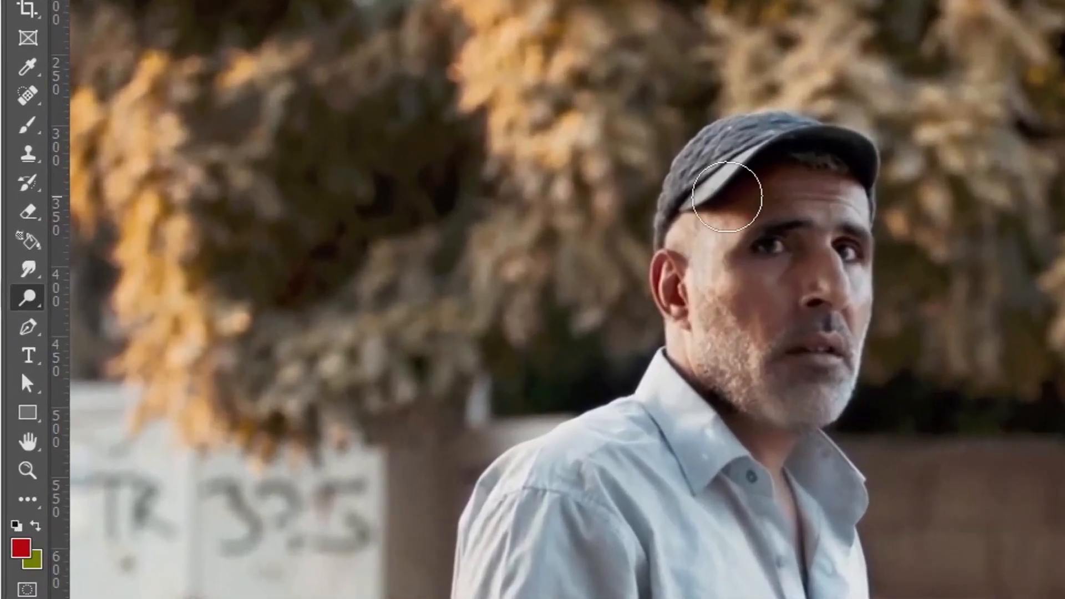
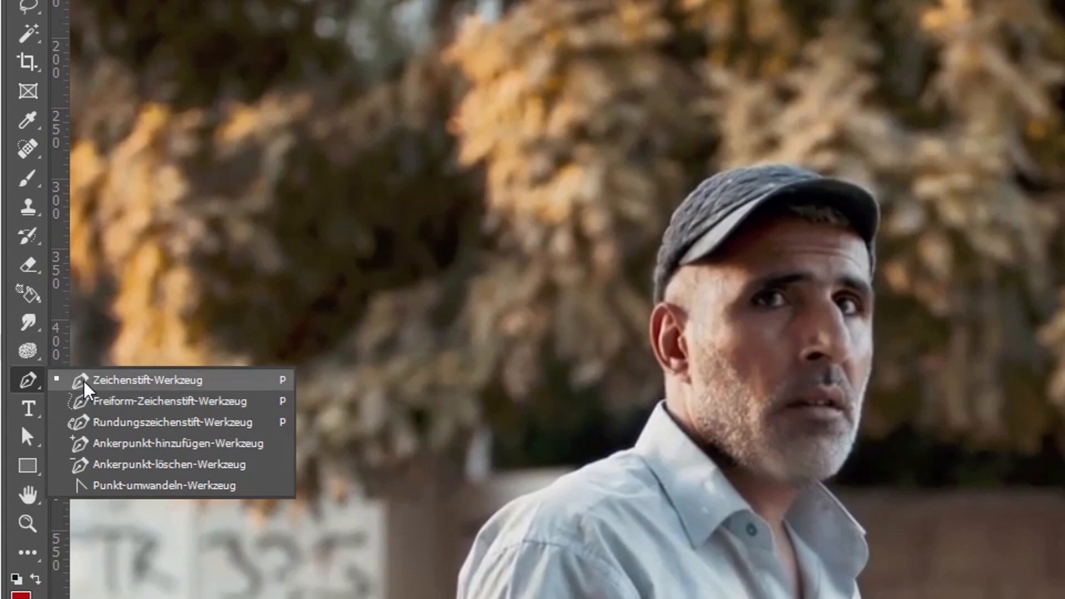
- Draw a large closed curved shape with a black outline around the man's head and shoulders using the Pen tool, and delete it
click(86, 383)
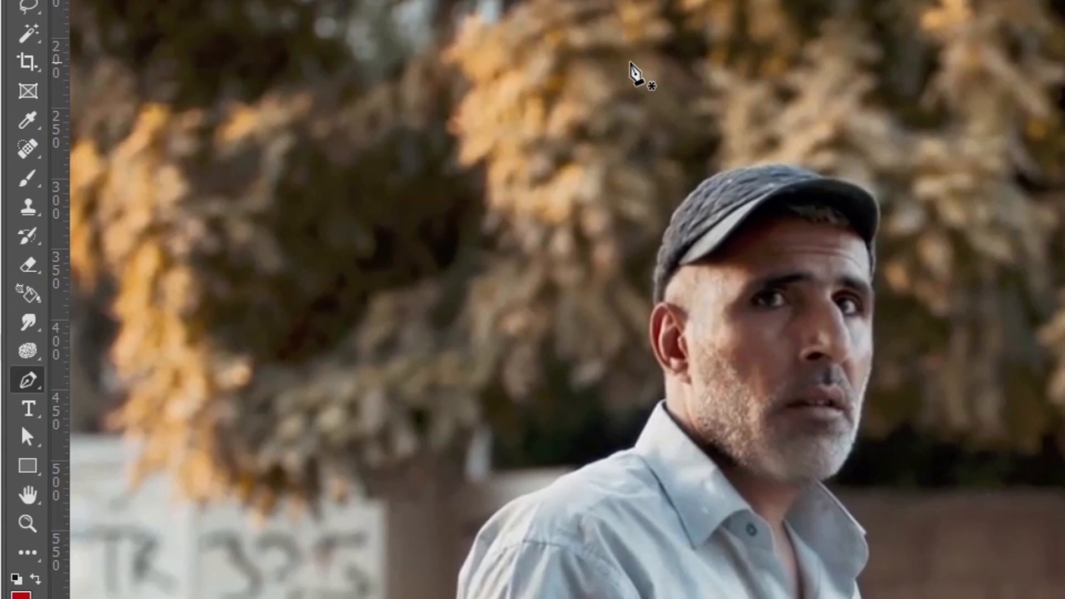
click(630, 63)
click(460, 294)
drag(460, 303, 479, 516)
drag(553, 541, 638, 596)
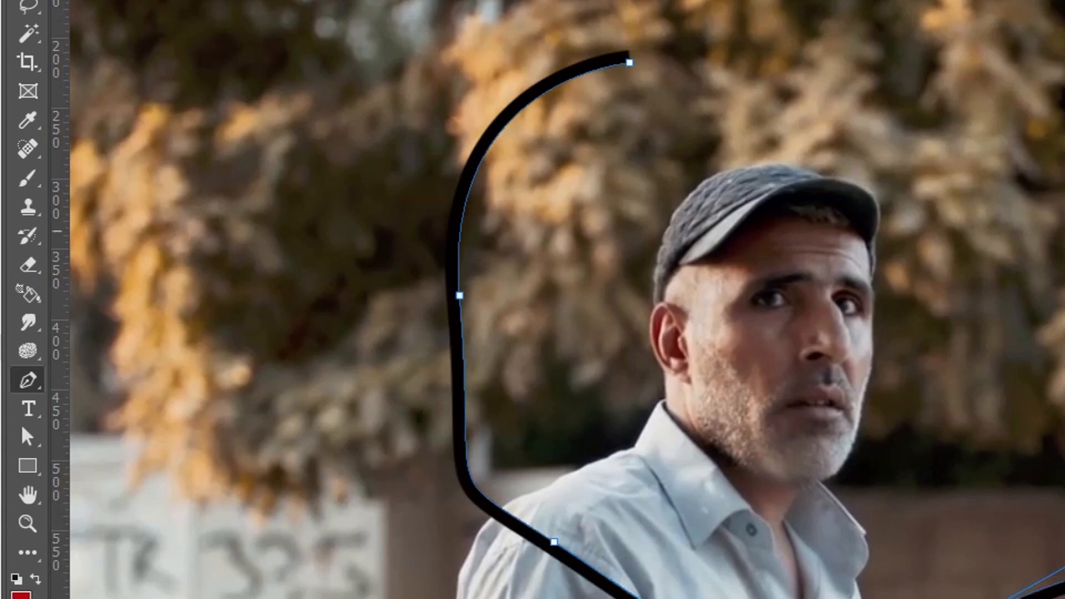
drag(630, 62, 535, 105)
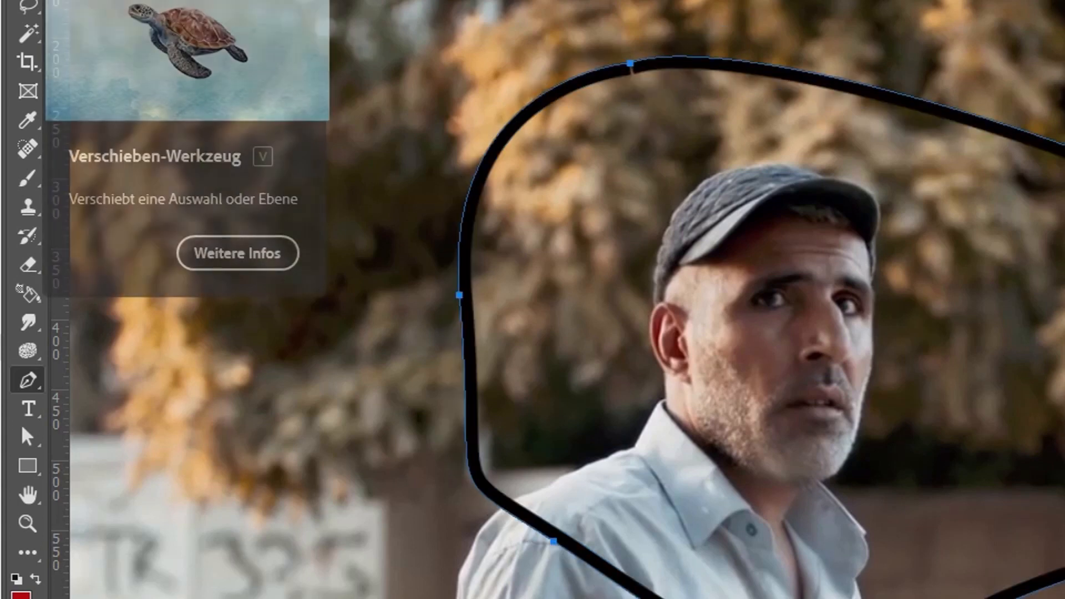
key(Delete)
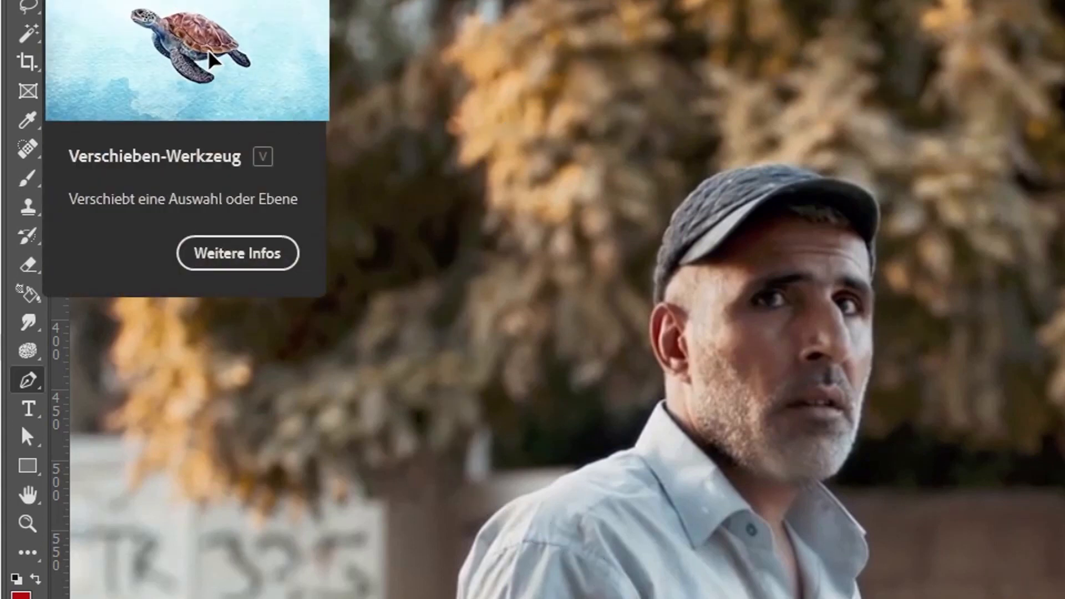
- Trace the back of the man's cap, head and ear down to the neck with the Pen tool in shape mode
click(35, 388)
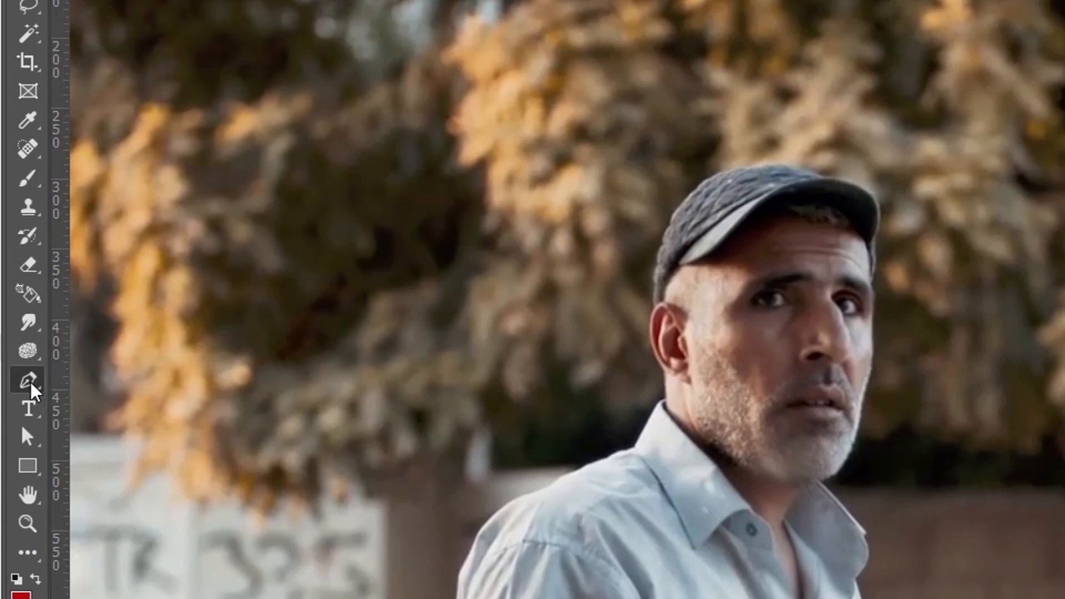
click(726, 171)
drag(666, 225, 657, 267)
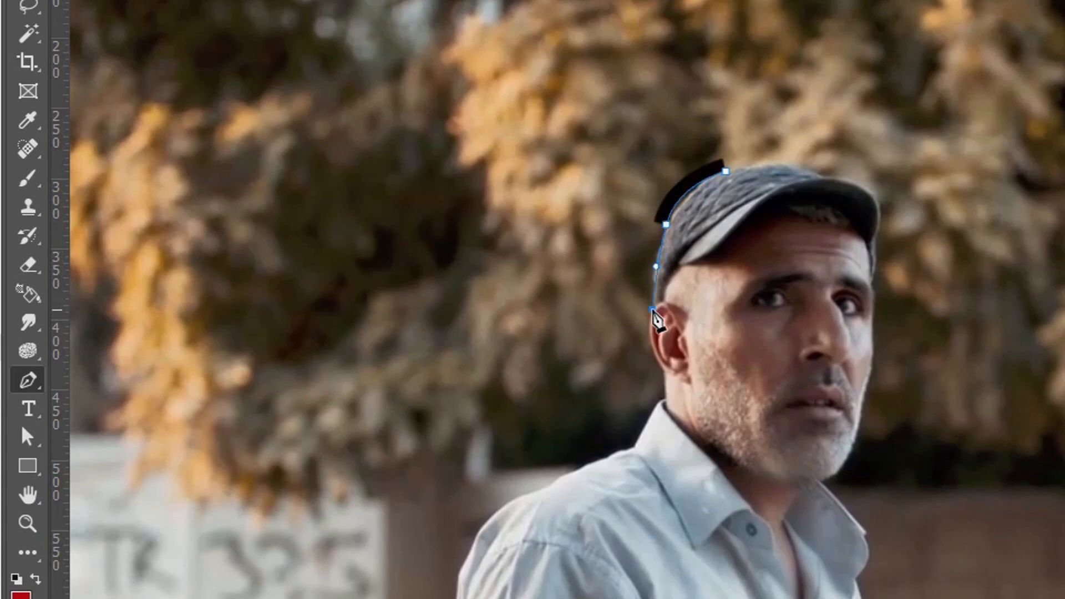
click(652, 309)
drag(650, 332, 658, 364)
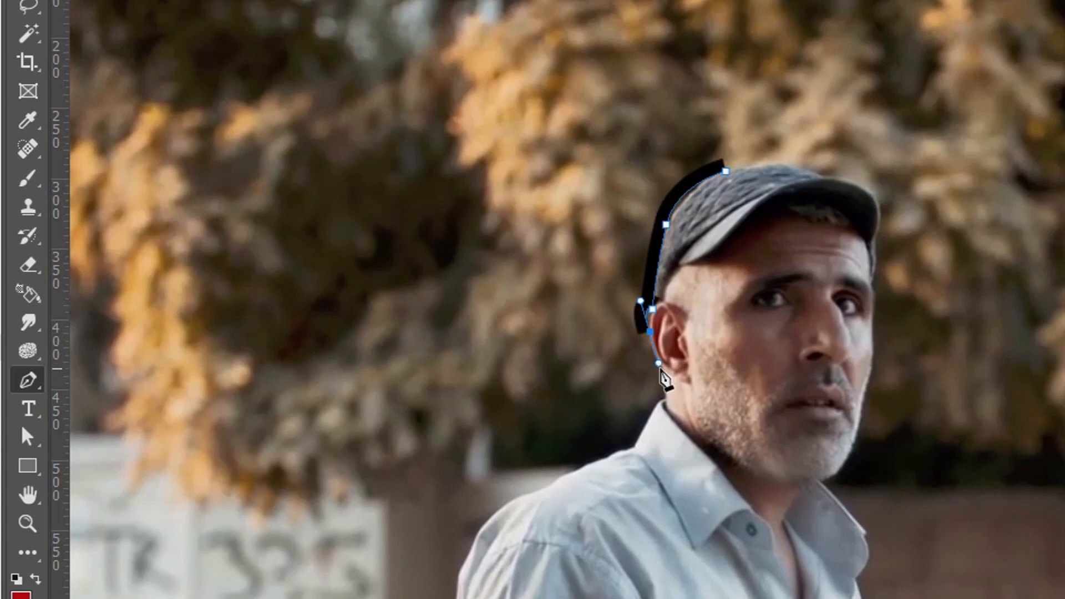
click(659, 368)
click(663, 396)
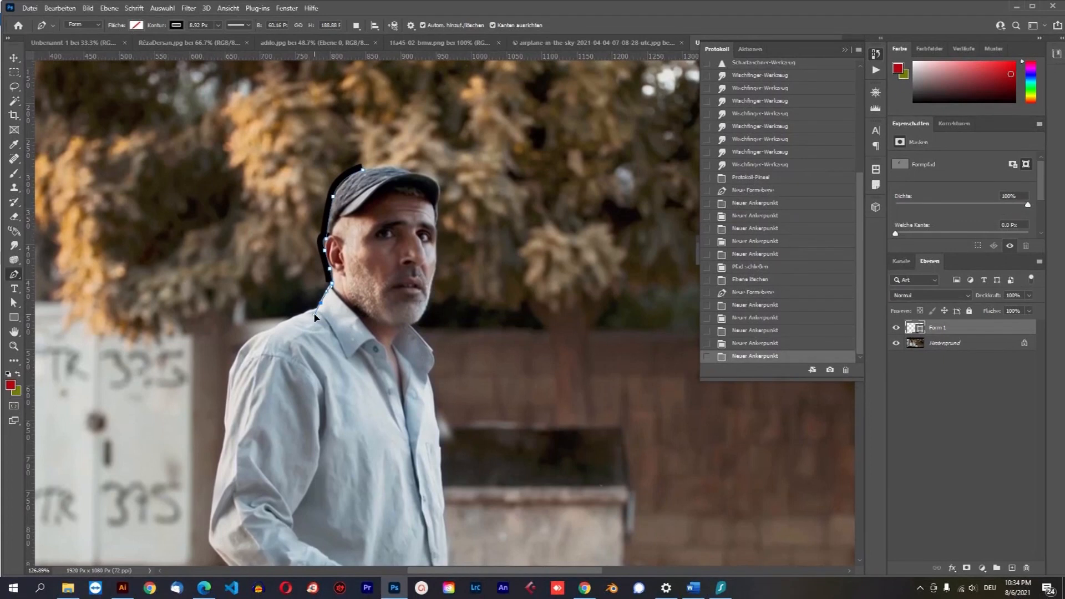
- Continue the pen outline from the shirt collar along the shoulder and down the back of the upper arm
click(314, 309)
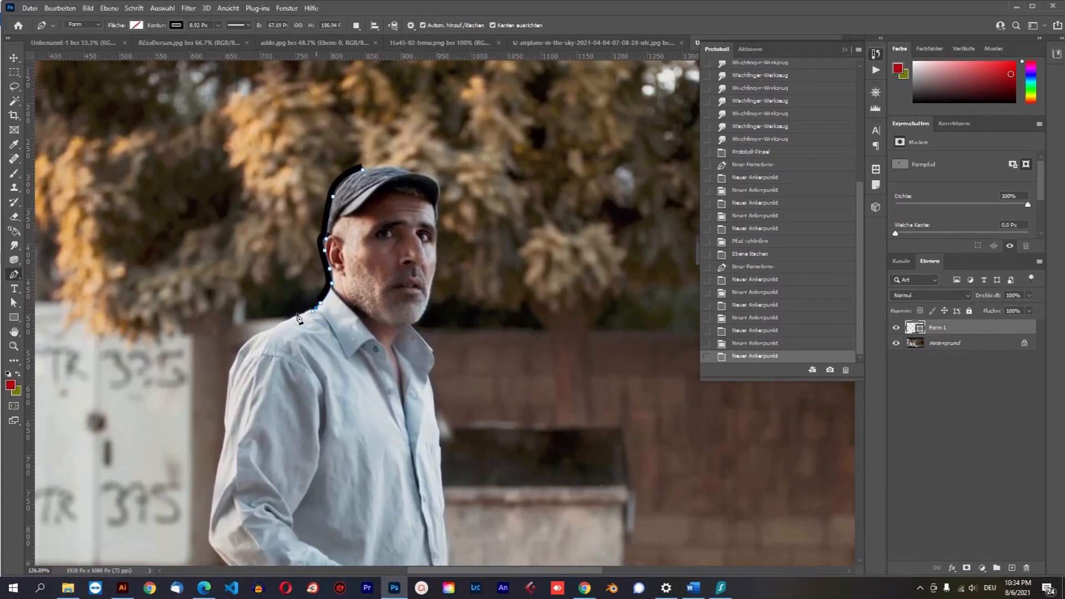
click(277, 327)
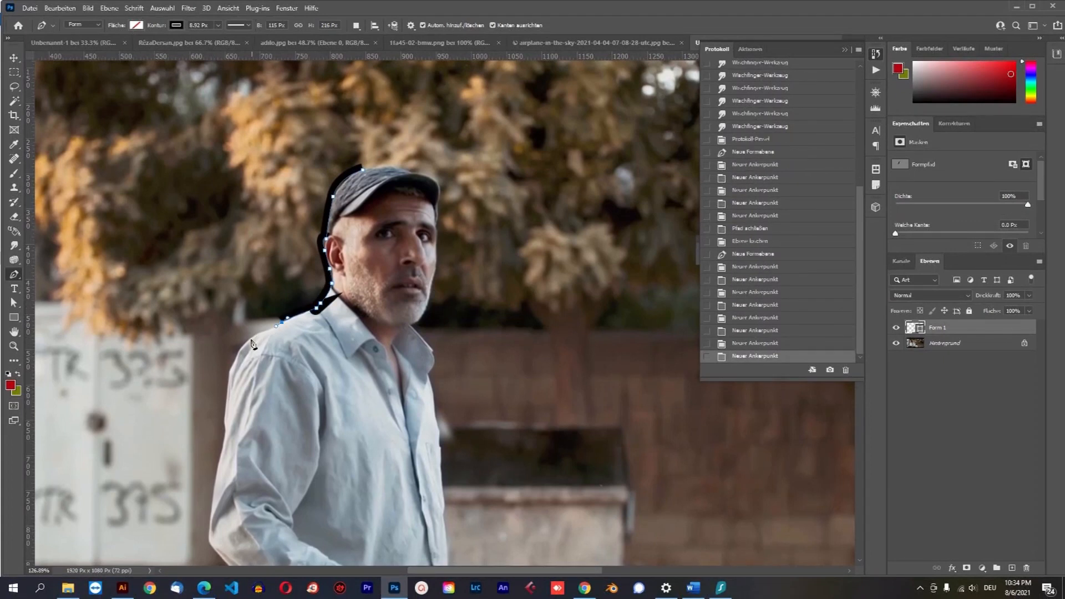
click(243, 351)
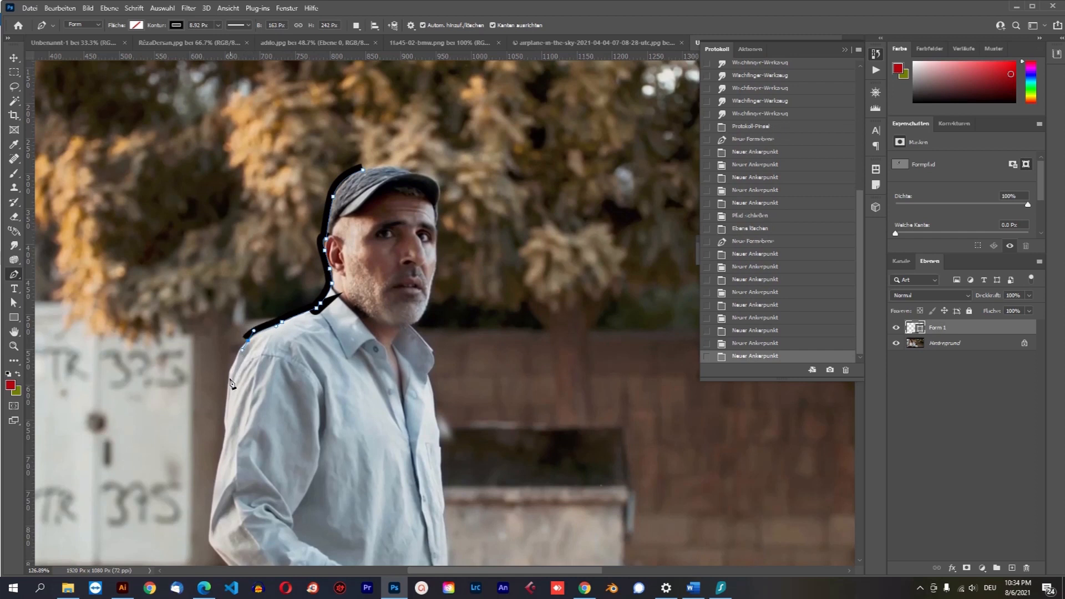
click(226, 391)
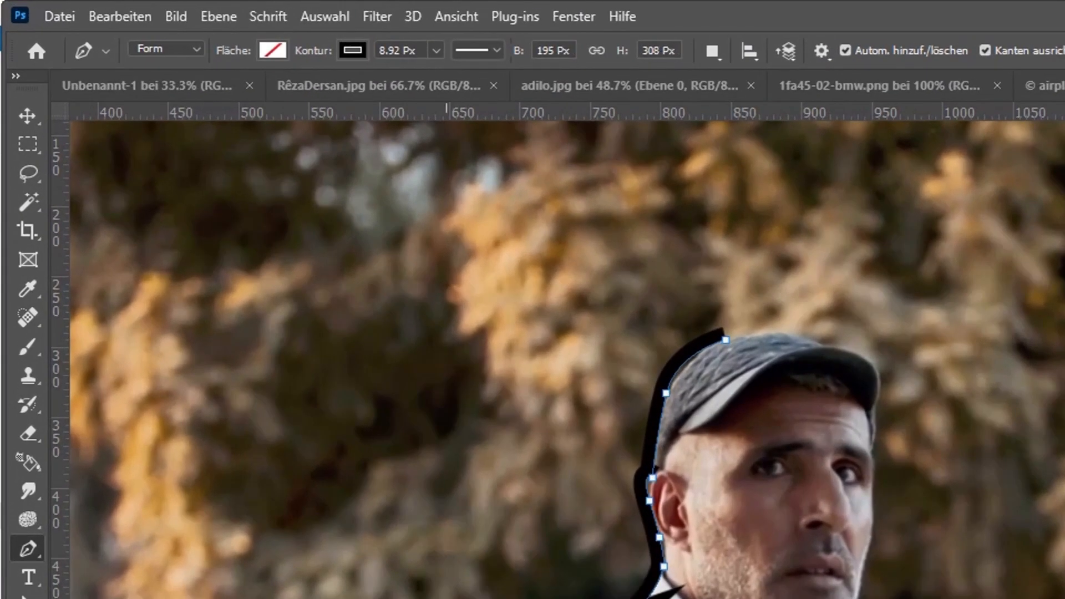
click(440, 598)
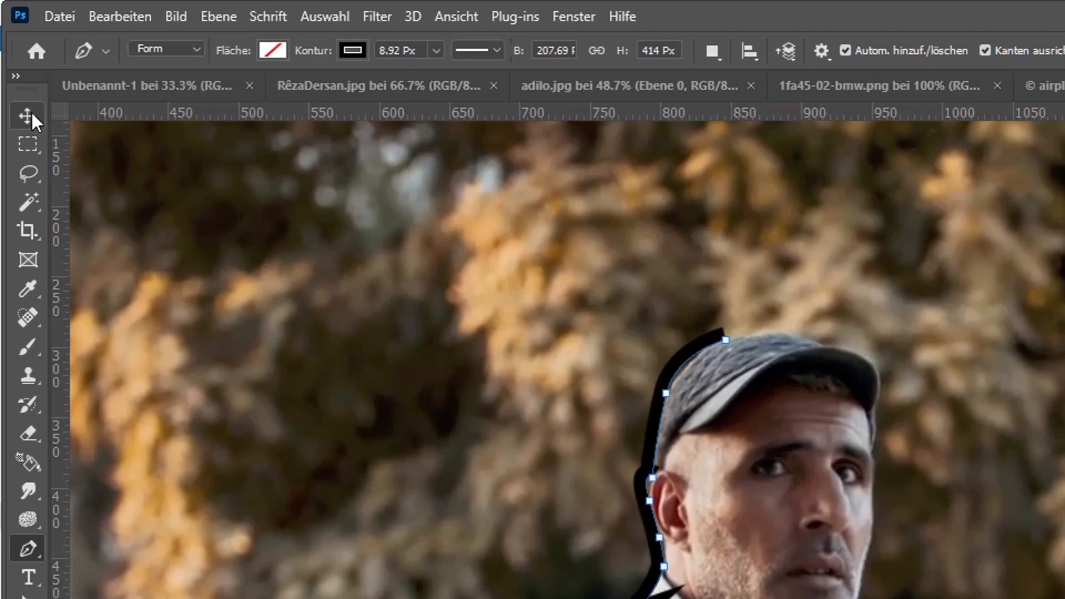
- Set the pen shape's stroke (Kontur) to no color, keeping its fill empty
click(272, 50)
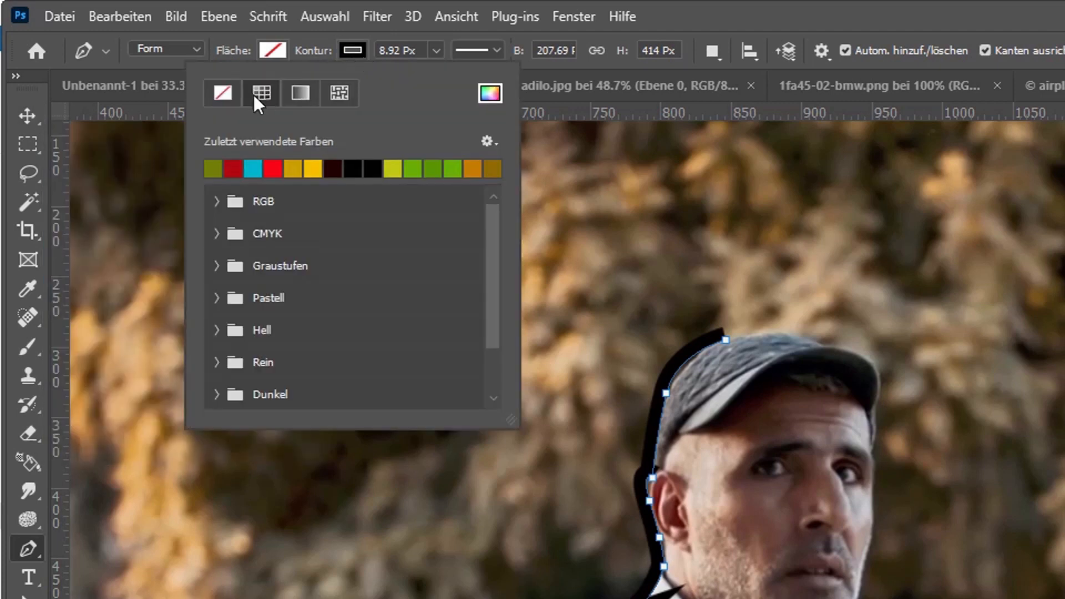
click(225, 92)
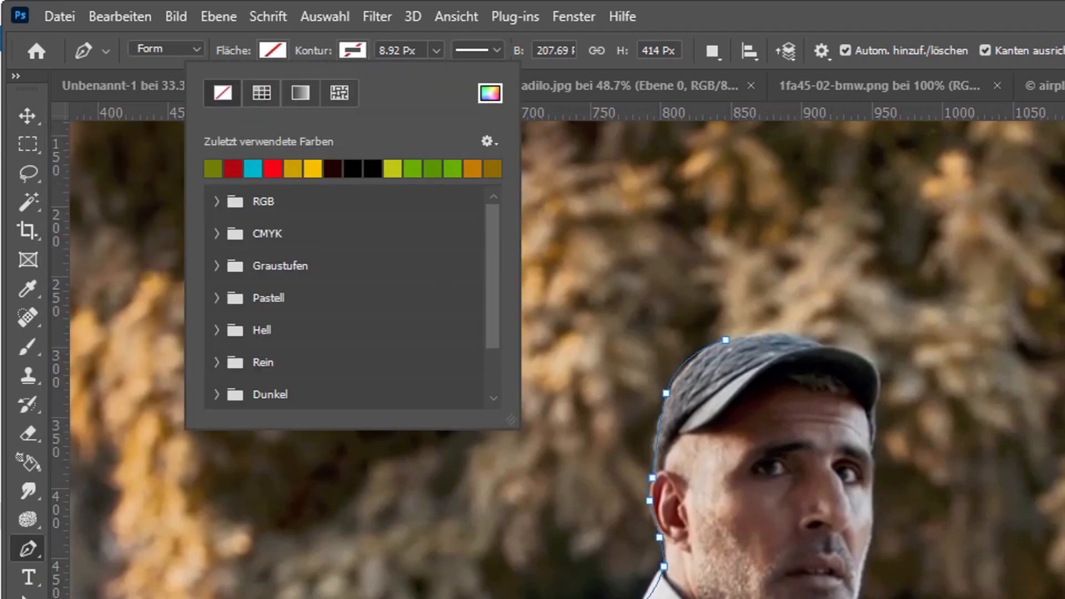
key(Return)
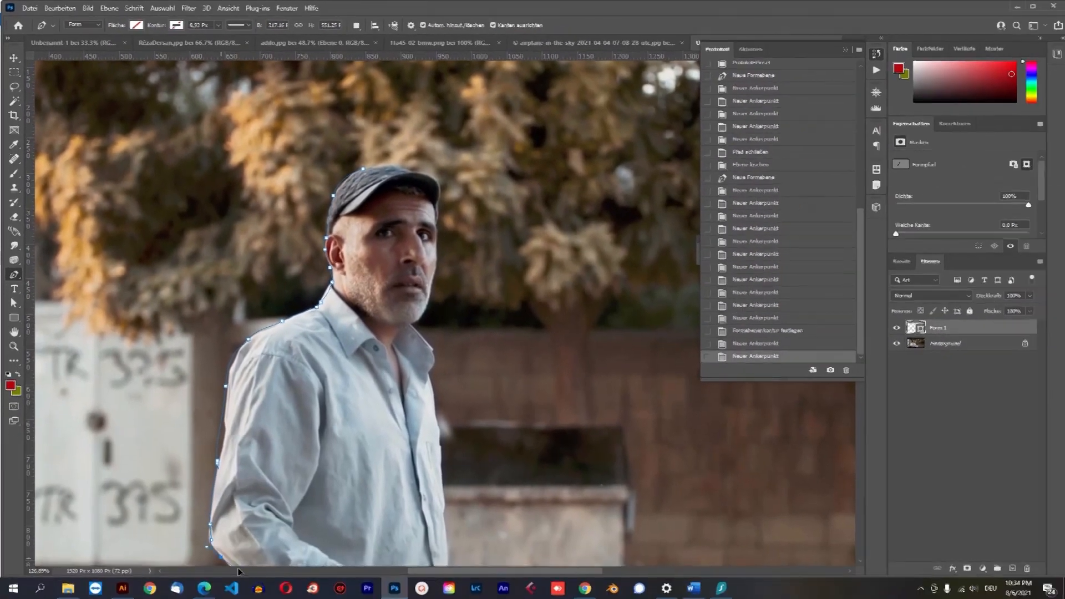
- Extend the pen outline from the elbow along the lower edge of the sleeve to the shirt hem at the waist
scroll(333, 569, left, 10)
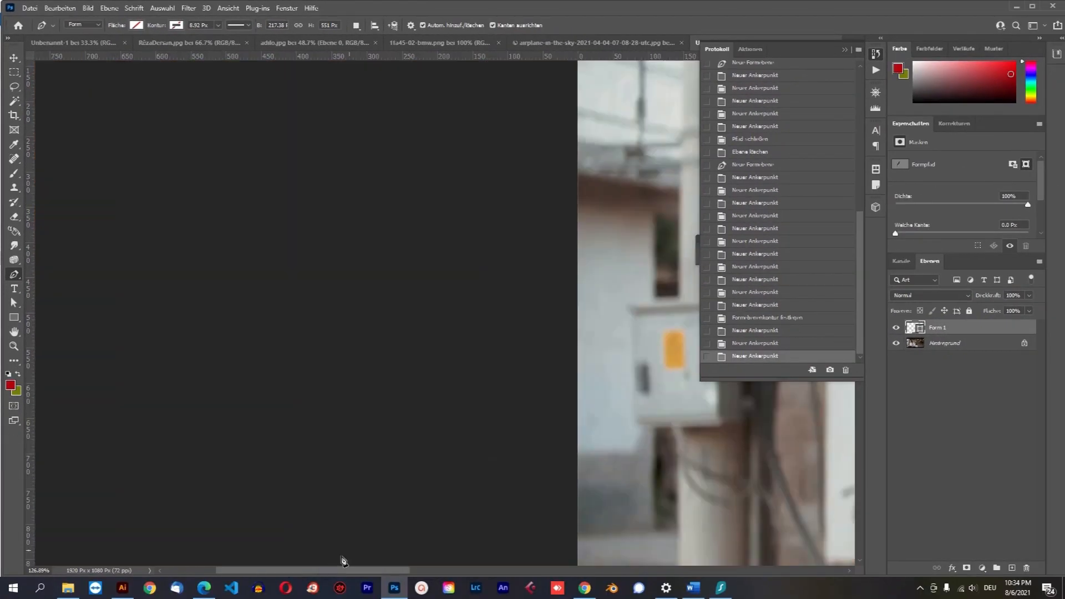
scroll(425, 342, down, 6)
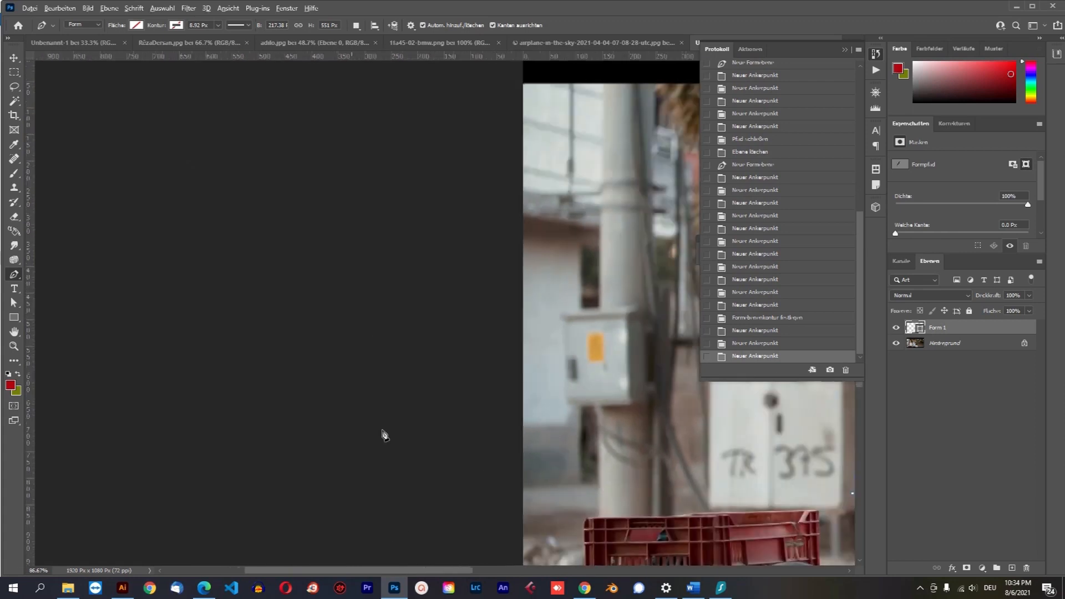
scroll(444, 328, up, 5)
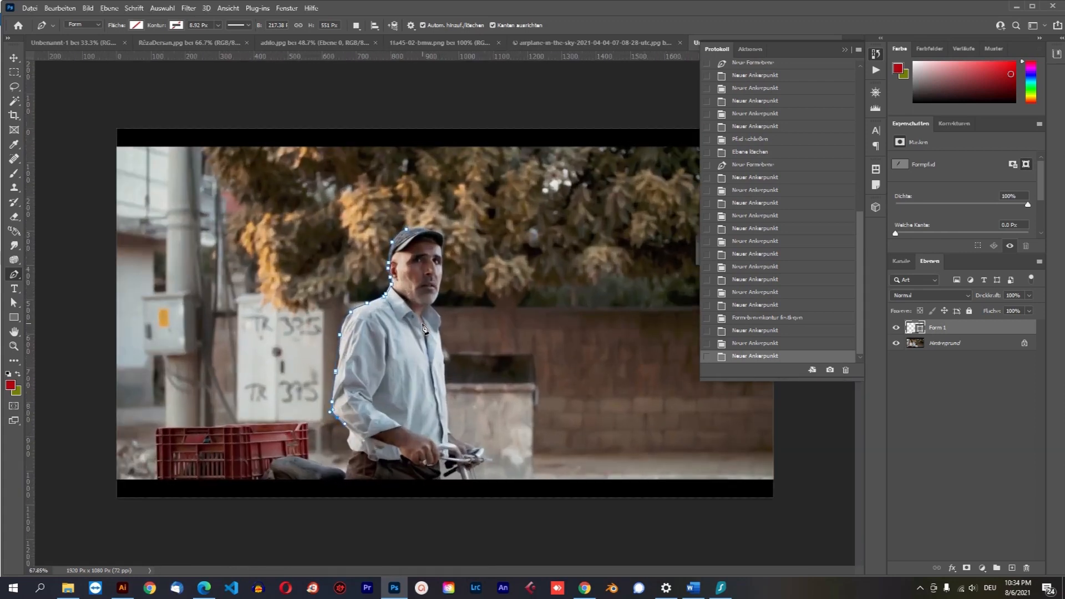
click(301, 509)
click(309, 534)
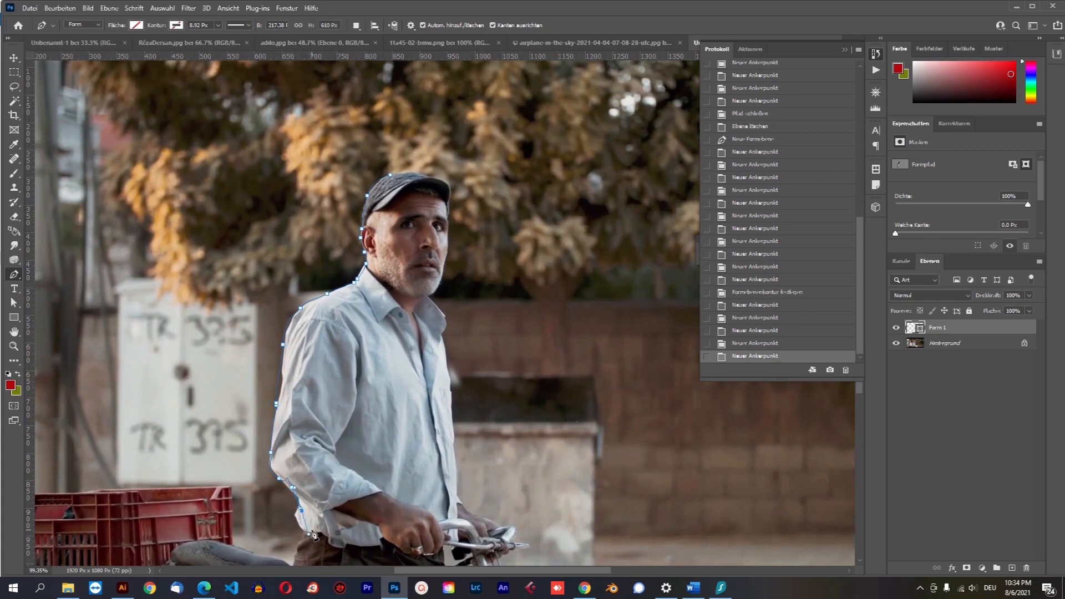
- Examine the Pen tool's mode options Form, Pfad and Pixel without changing the mode
click(78, 27)
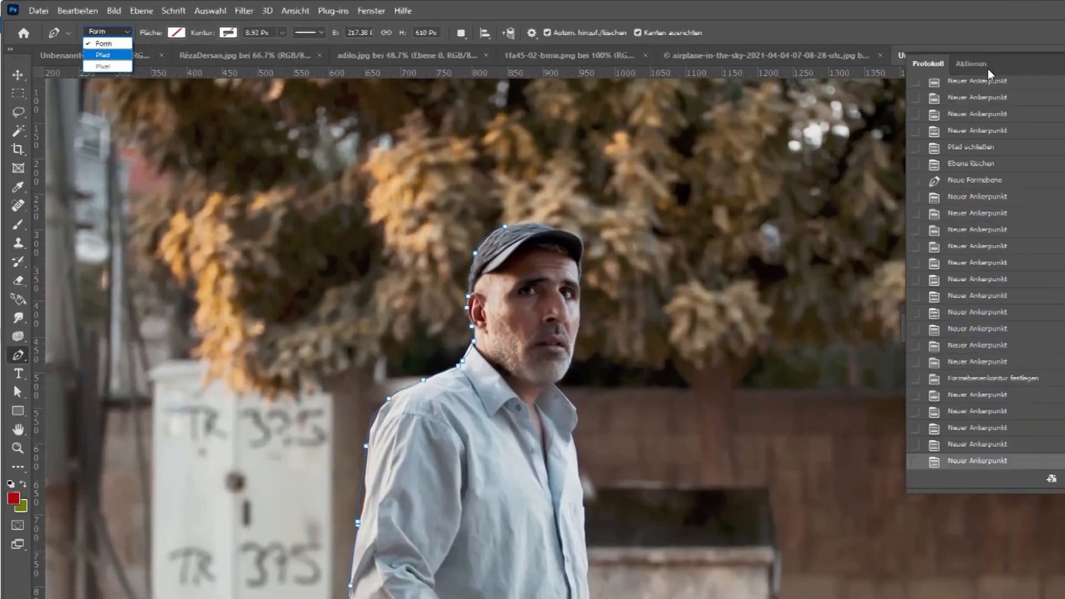
key(Escape)
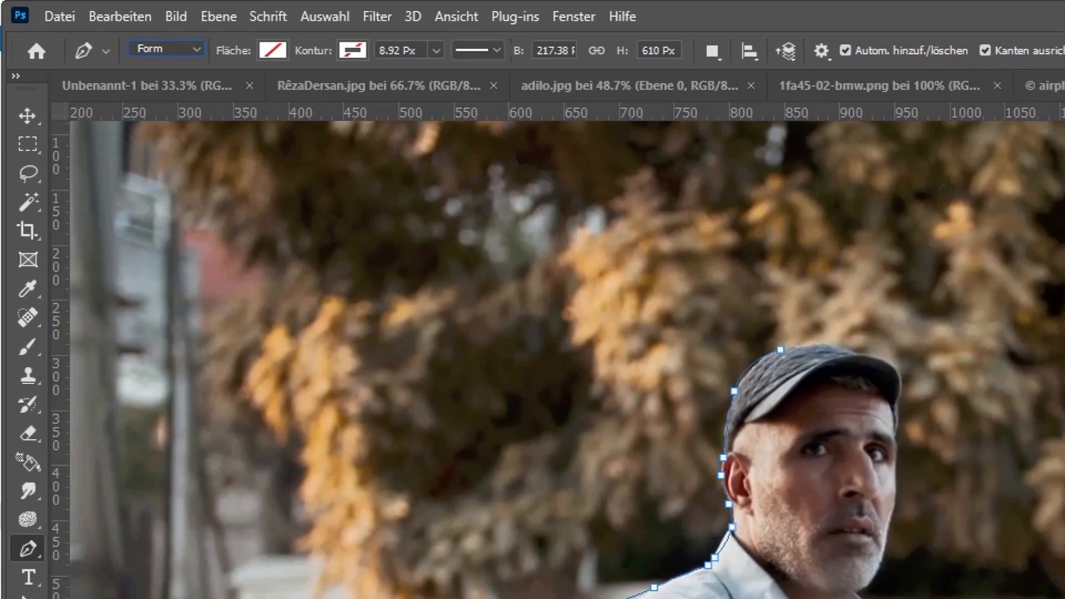
- Show the Paths panel and set the Pen tool to path mode
click(574, 16)
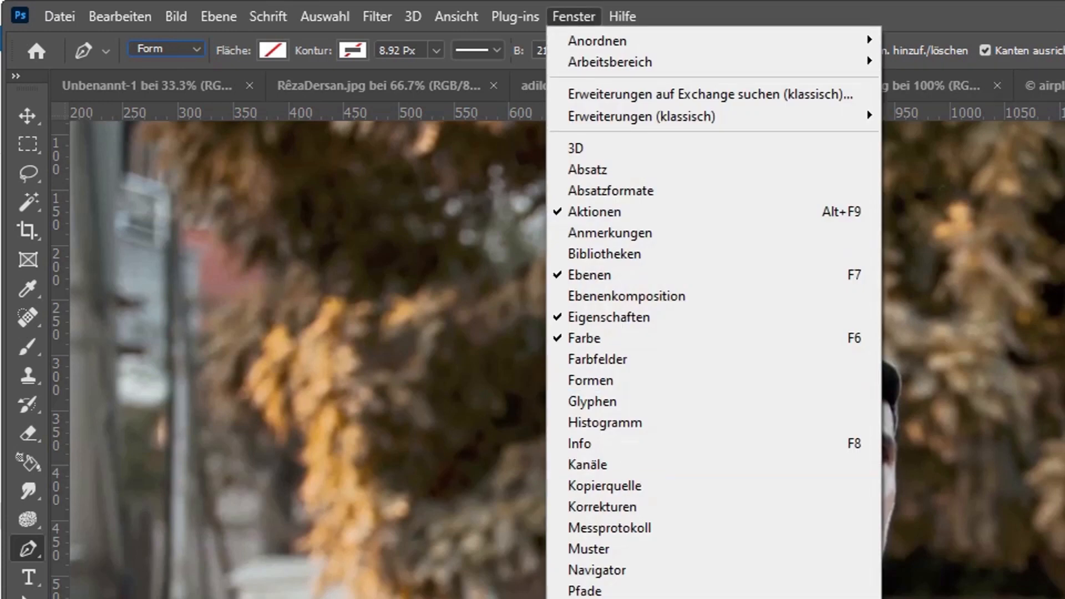
click(585, 590)
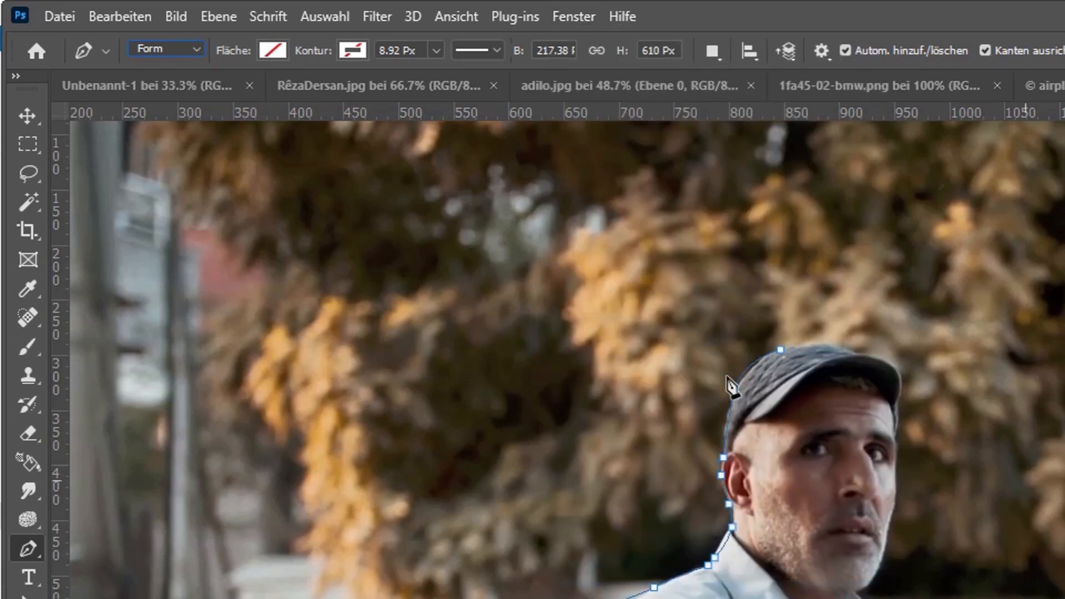
click(163, 48)
click(174, 83)
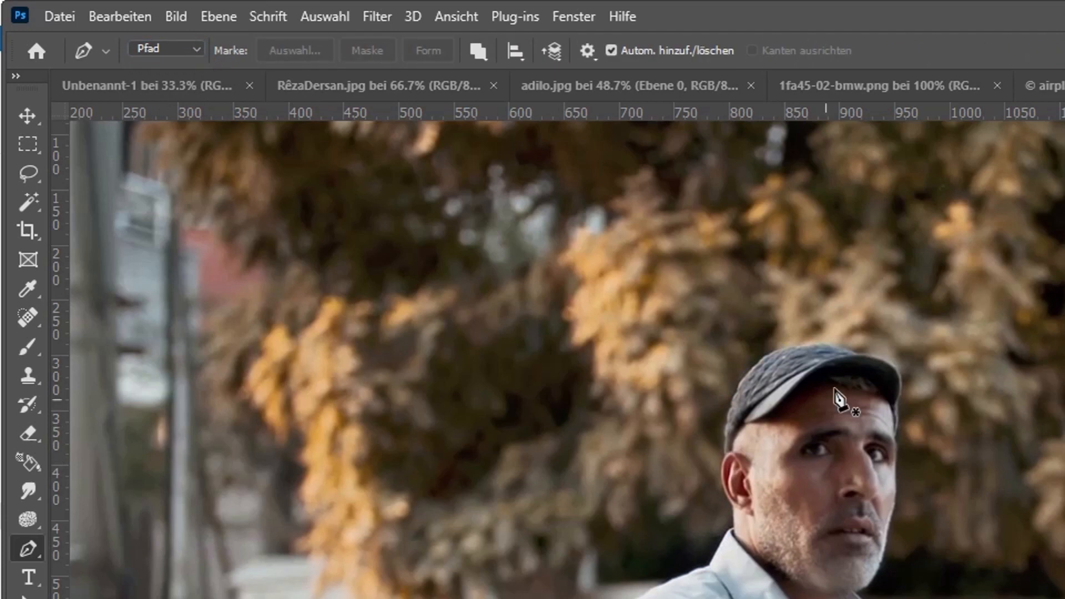
- Trace a path with the Pen tool along the man's cap, ear, collar, shoulder and sleeve
click(741, 381)
click(725, 430)
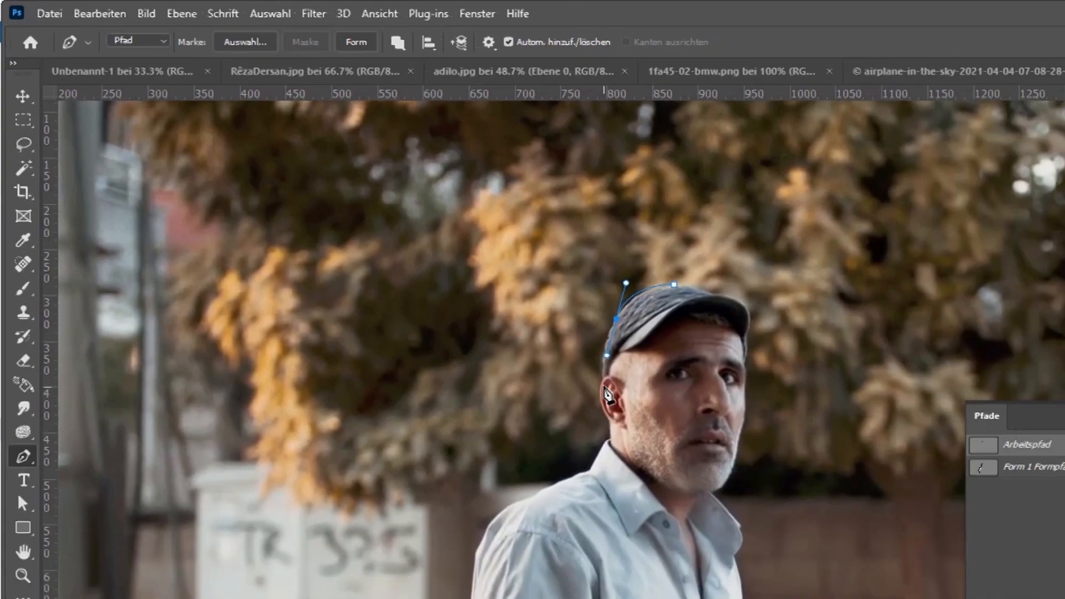
click(724, 465)
click(372, 275)
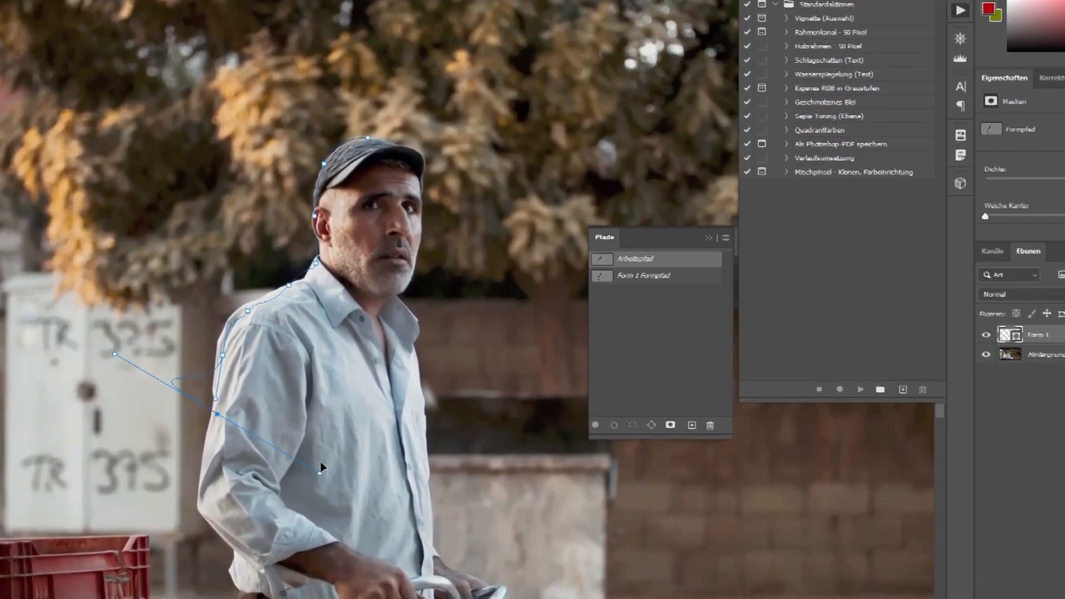
drag(394, 414, 404, 412)
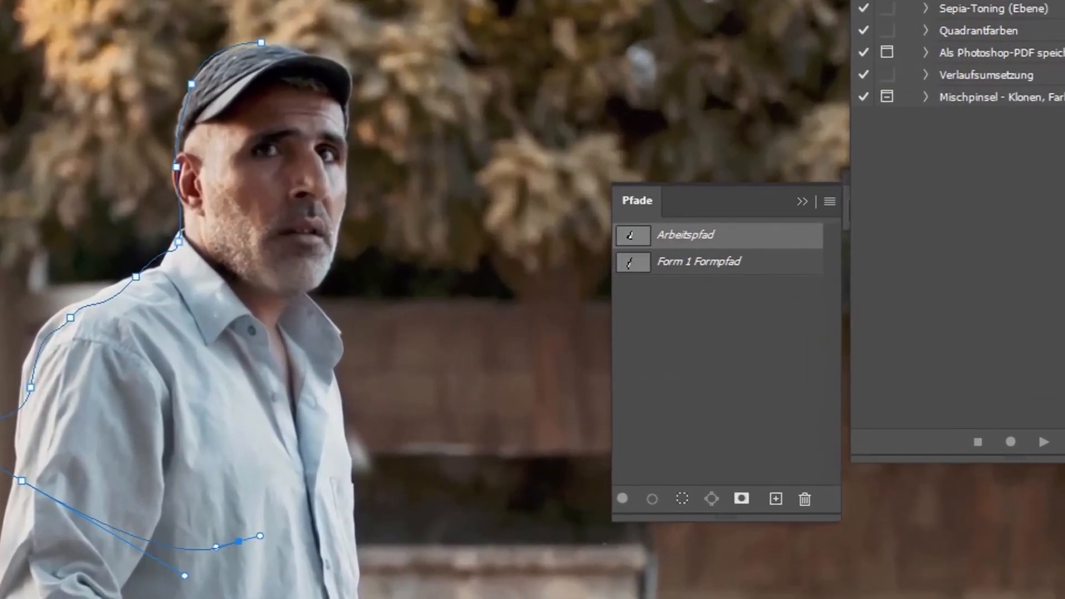
key(Return)
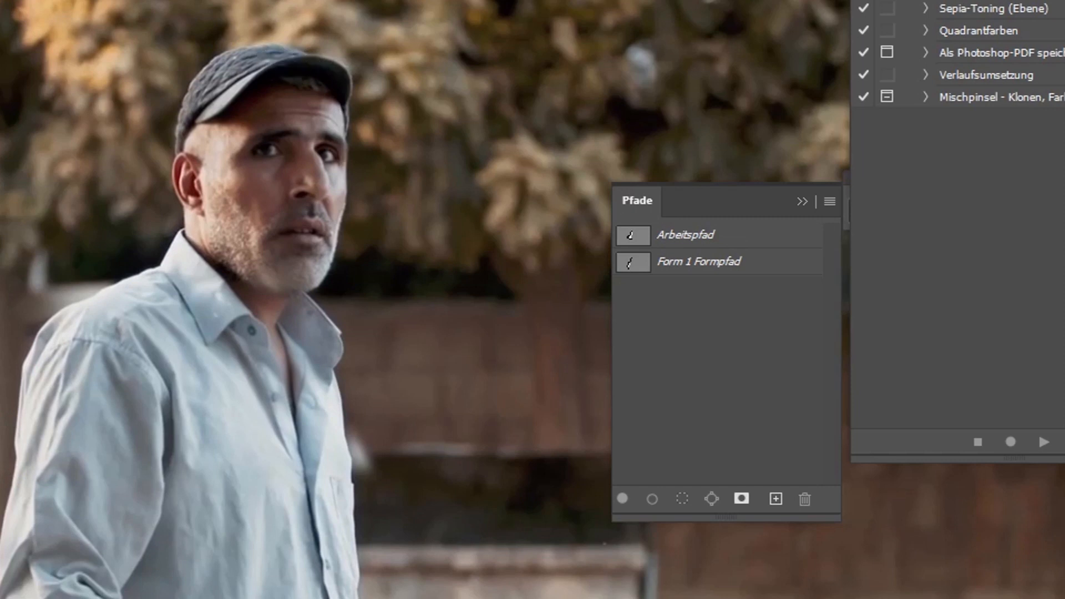
- Draw a closed shape around the man's head with the Pen tool in shape mode
click(261, 44)
drag(204, 67, 193, 88)
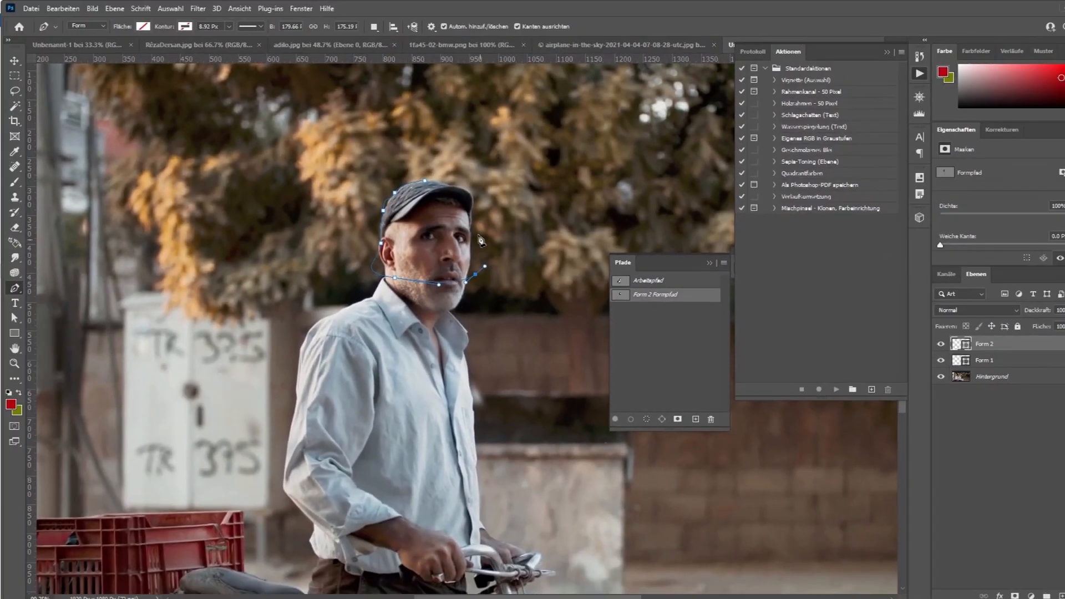
drag(477, 235, 475, 210)
click(14, 61)
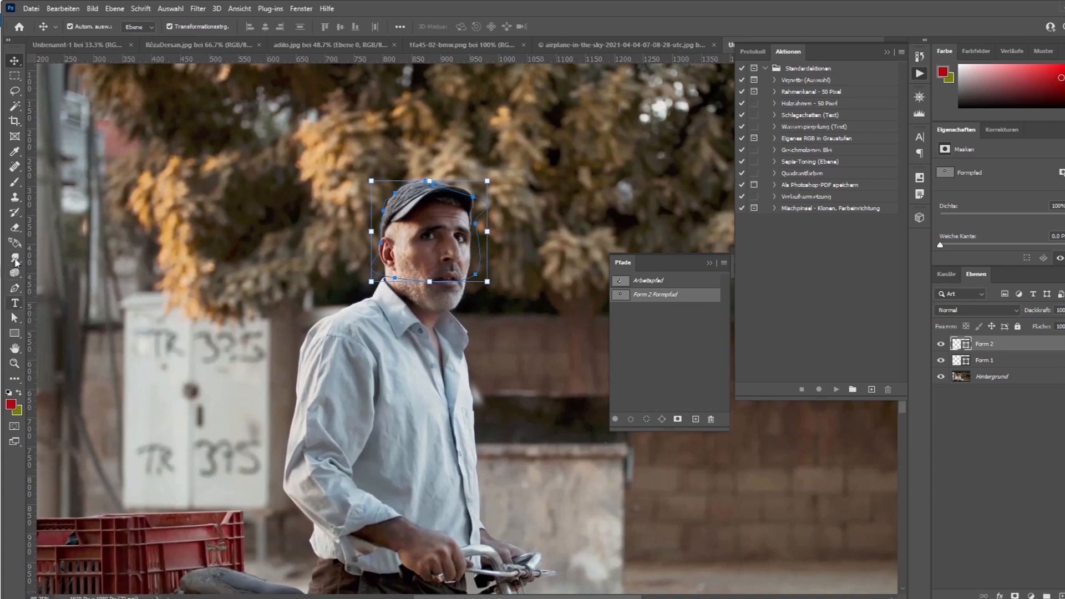
- Try to fill the head shape with the Paint Bucket tool
mouse_move(19, 247)
mouse_down()
mouse_move(50, 242)
mouse_move(55, 254)
mouse_up()
click(444, 221)
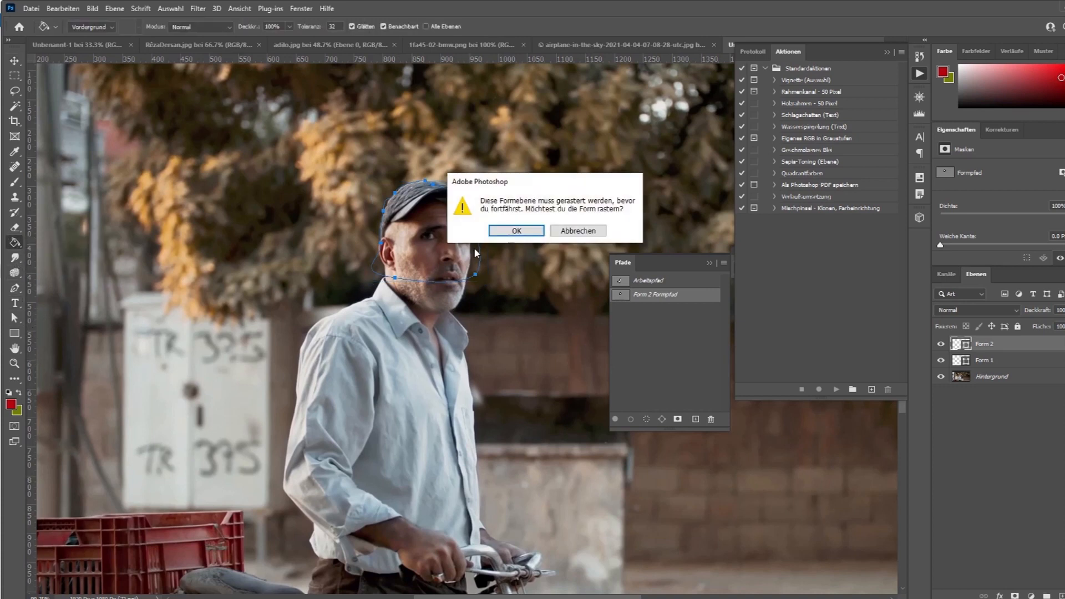
key(Escape)
click(15, 62)
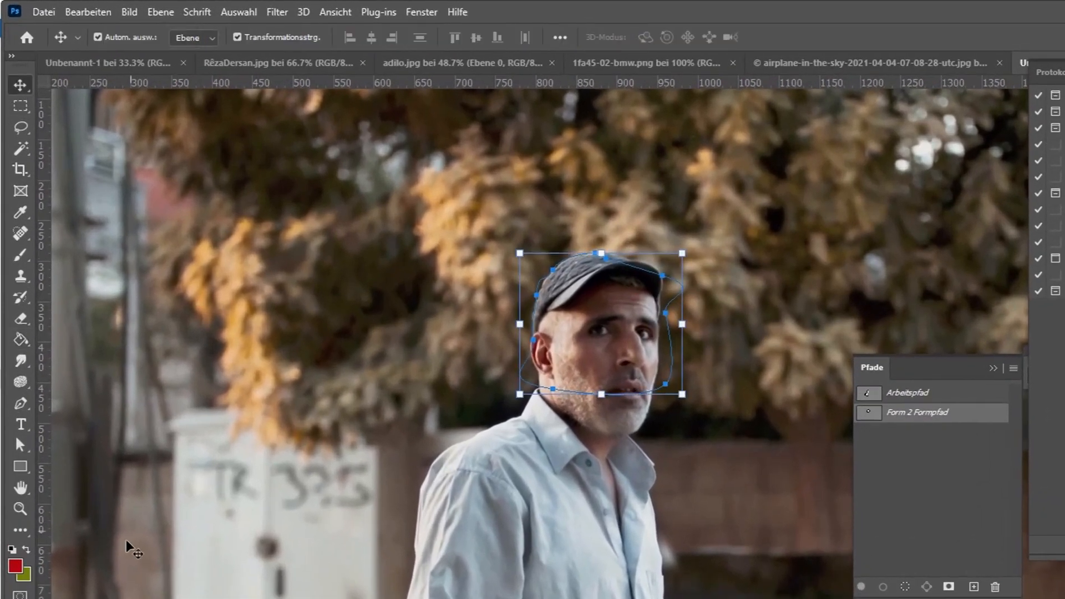
- Set the fill color of the head shape to golden yellow
click(20, 467)
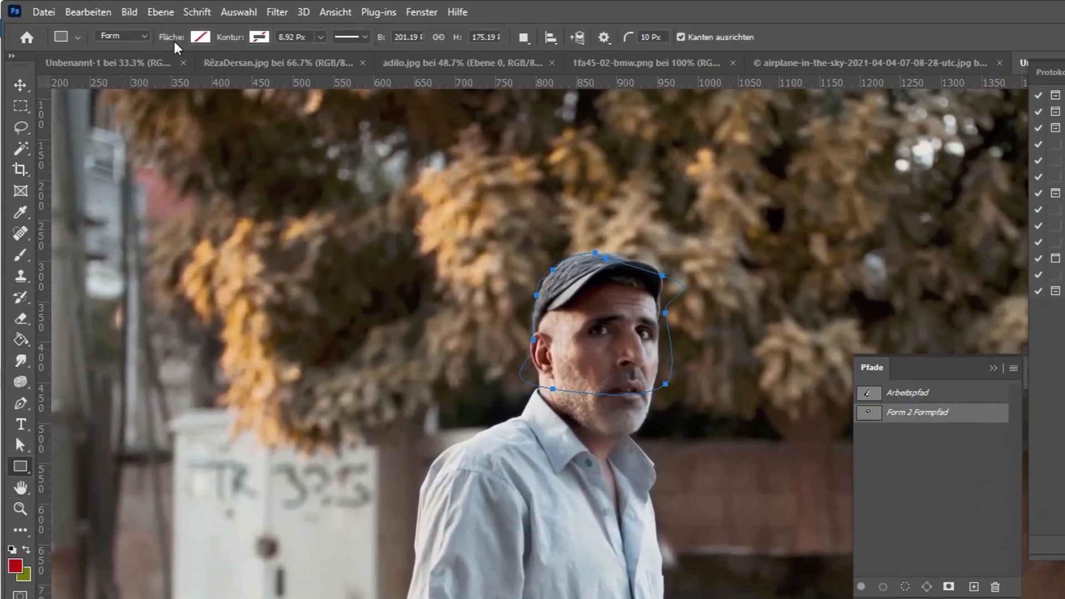
click(201, 37)
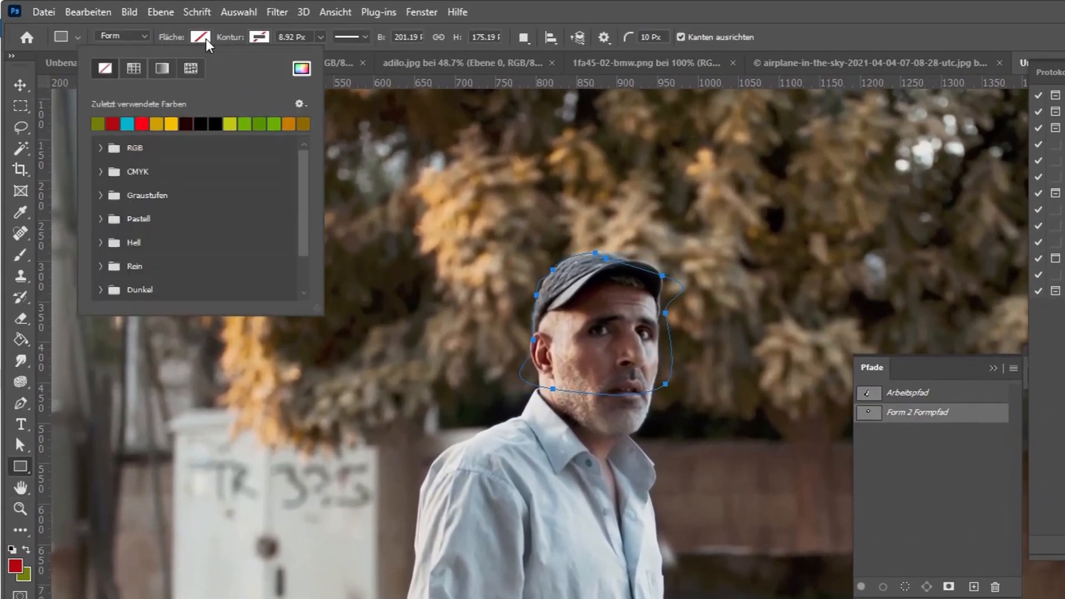
click(151, 123)
click(172, 125)
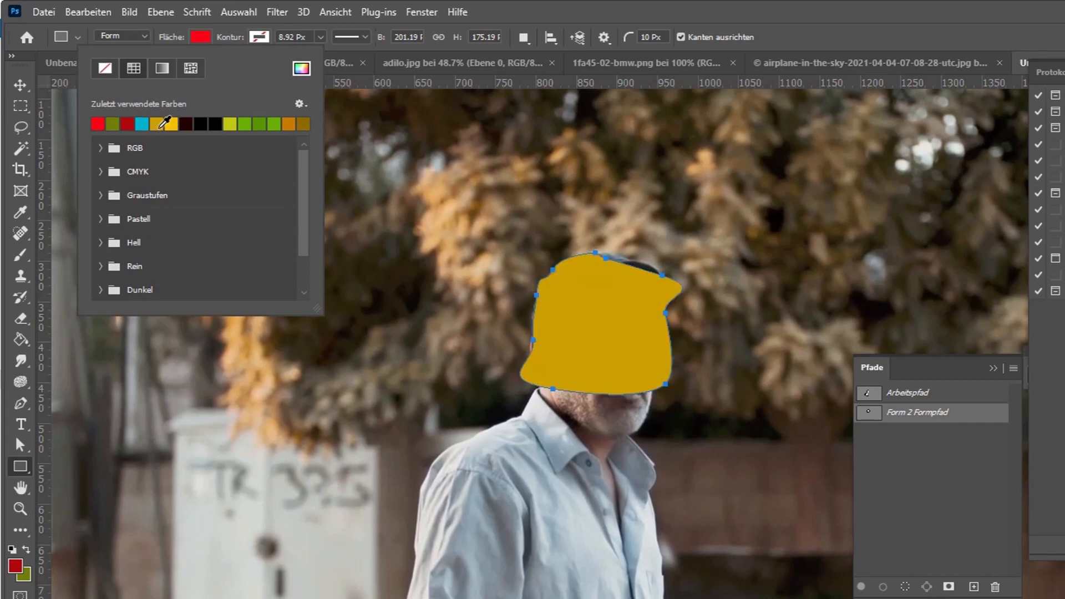
key(Return)
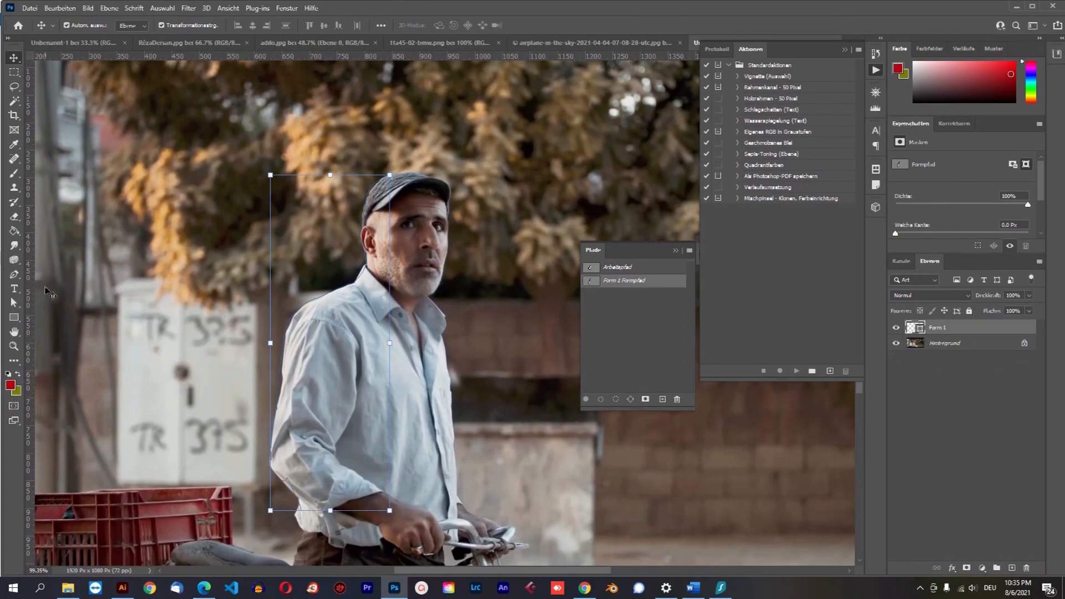
- Extend the existing outline shape into a large closed loop around the man with the Curvature Pen tool
click(14, 274)
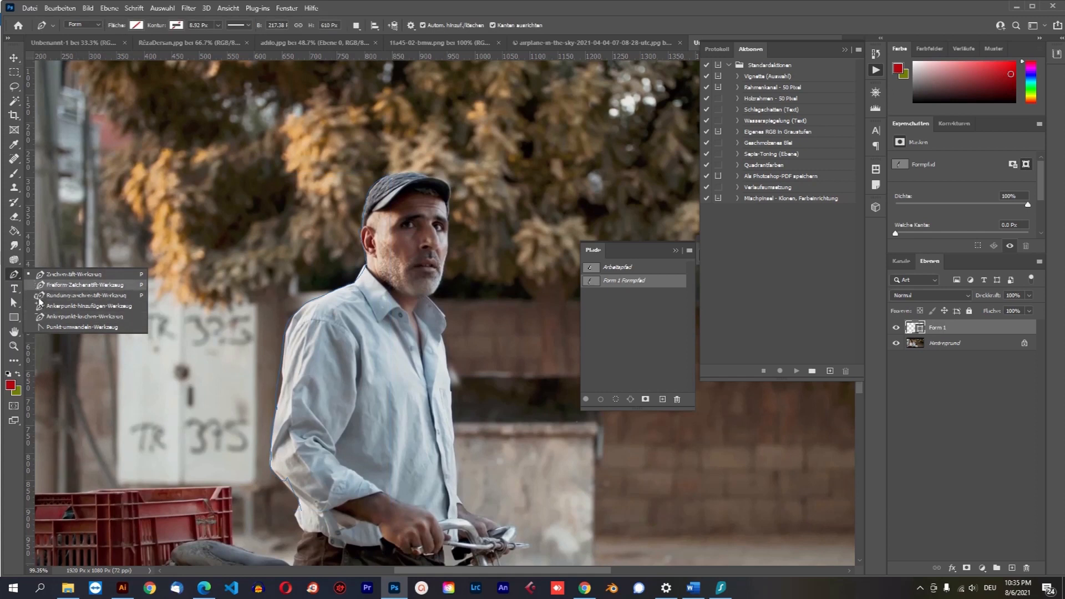
click(40, 296)
click(388, 175)
click(364, 97)
click(272, 176)
click(199, 373)
click(481, 503)
click(578, 374)
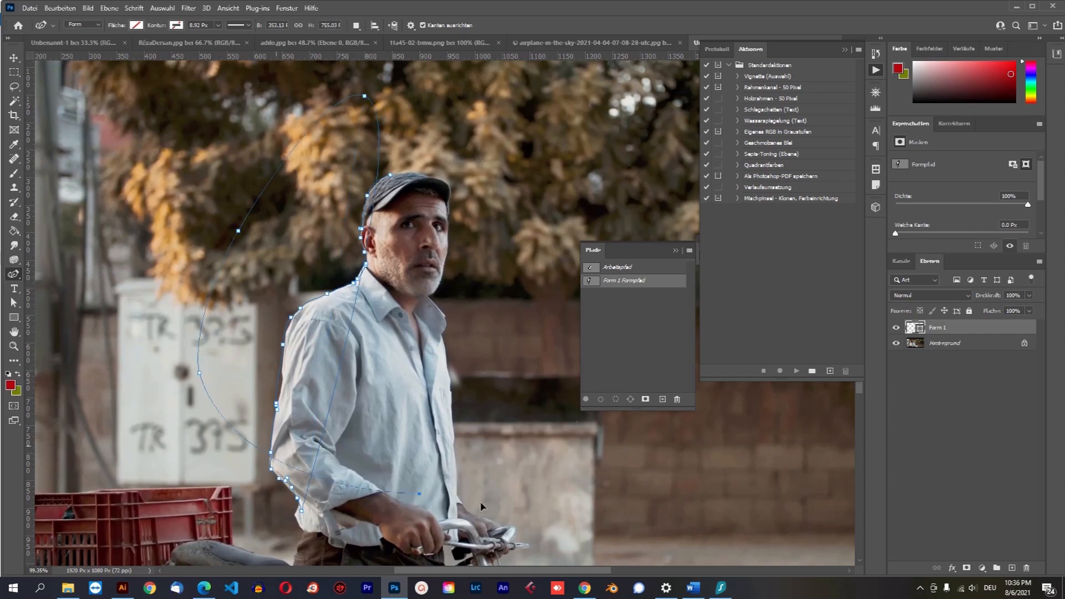
click(549, 119)
click(373, 96)
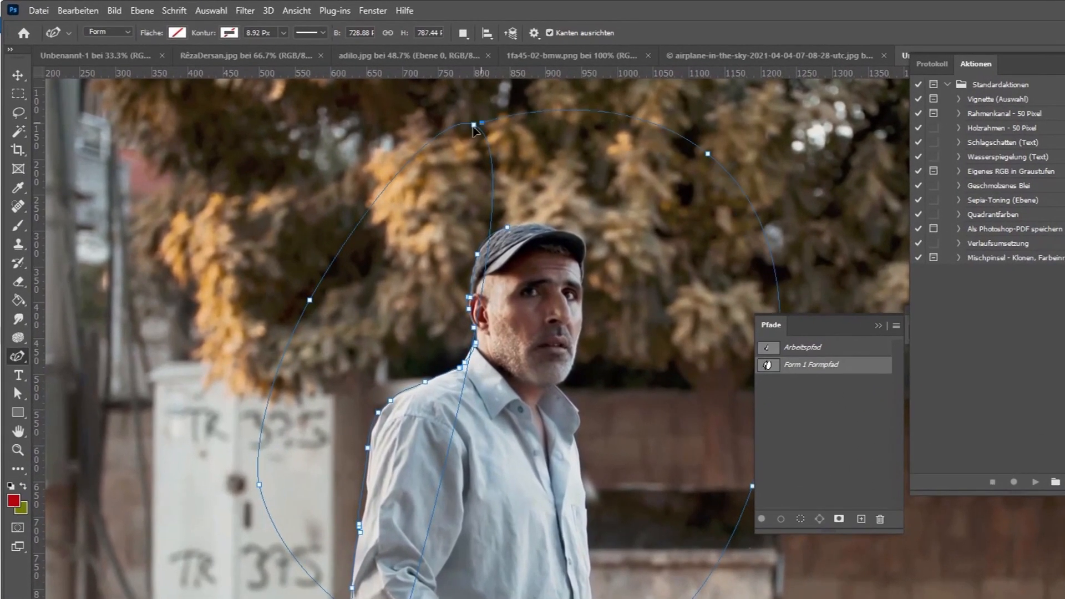
- Set the fill color of the closed loop around the man to dark red
click(18, 75)
click(18, 413)
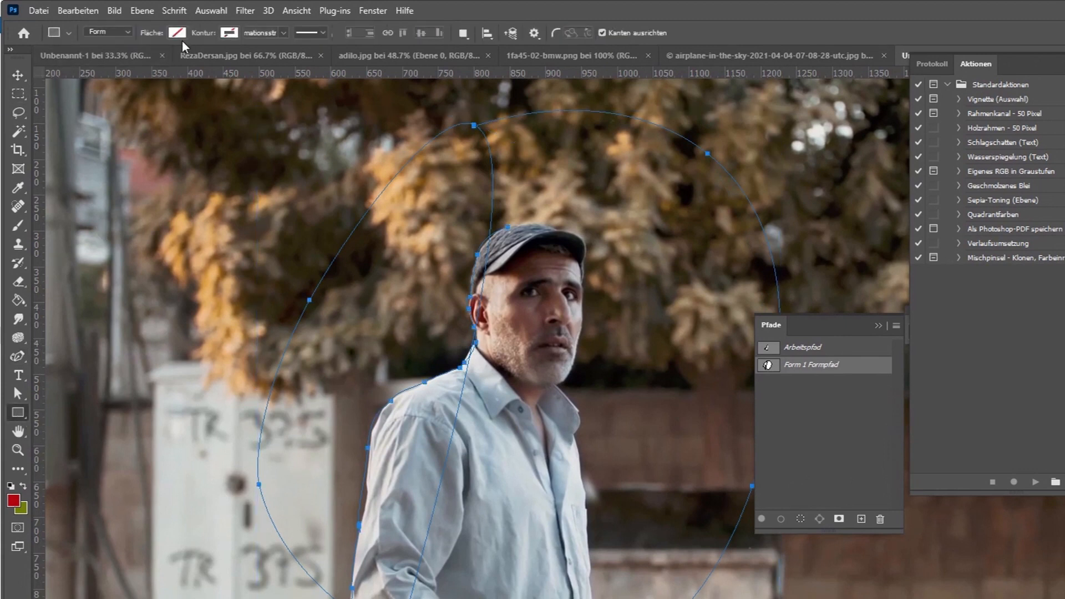
click(178, 33)
click(126, 109)
- Remove the filled loop shape from the image and close the Paths panel
click(19, 76)
click(821, 578)
click(632, 421)
click(879, 285)
key(ctrl+z)
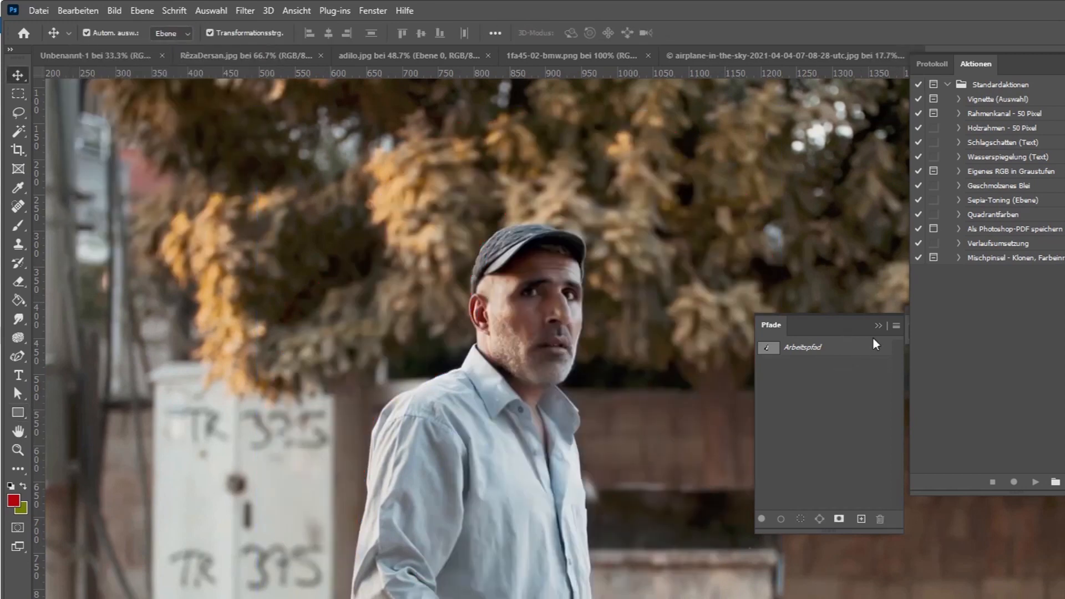
click(880, 330)
- Draw a closed, self-overlapping curved shape about 1857 by 932 px across the photo with the Curvature Pen tool
key(ctrl+0)
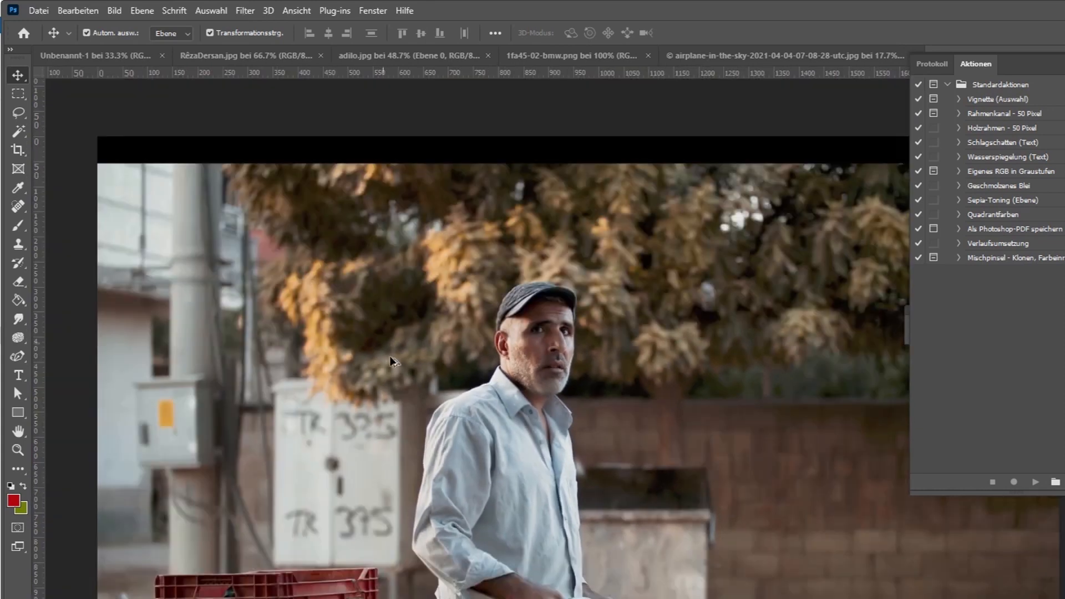
key(ctrl+minus)
click(18, 356)
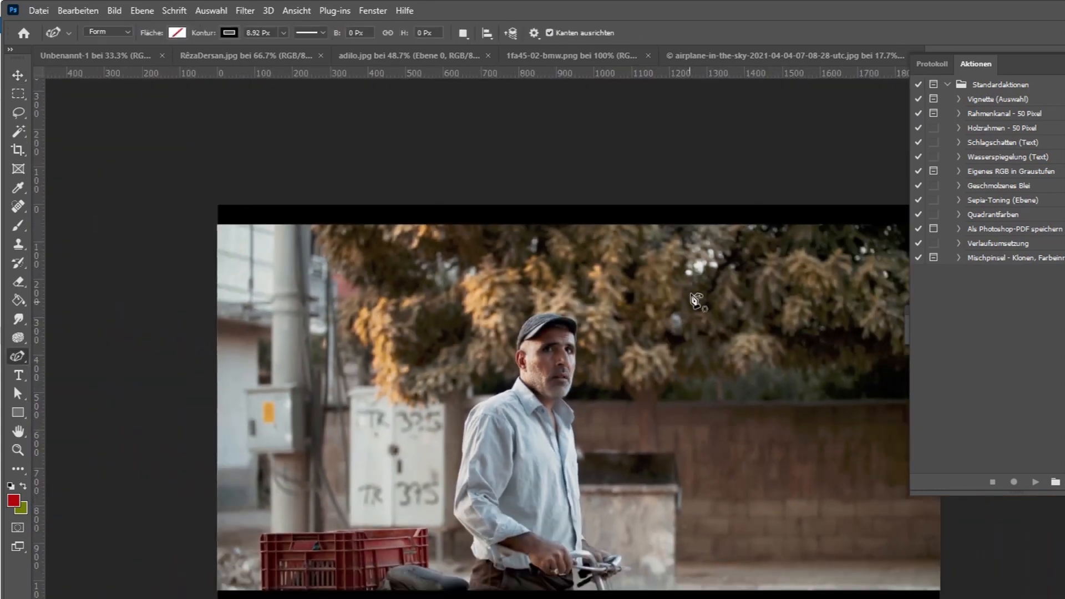
click(740, 244)
click(601, 444)
click(738, 595)
click(876, 437)
click(796, 275)
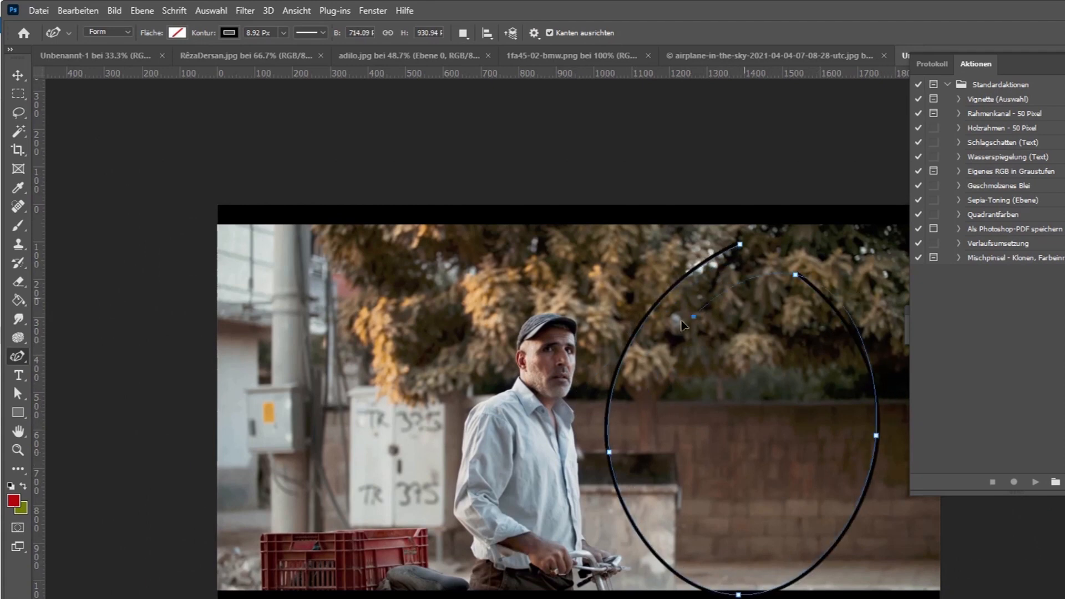
click(480, 397)
click(346, 303)
click(260, 288)
click(219, 352)
click(177, 433)
click(249, 541)
click(525, 579)
click(658, 538)
click(760, 460)
click(803, 336)
click(785, 273)
click(741, 246)
- Set the fill color of the looping curved shape to golden yellow
click(18, 76)
click(18, 412)
click(175, 34)
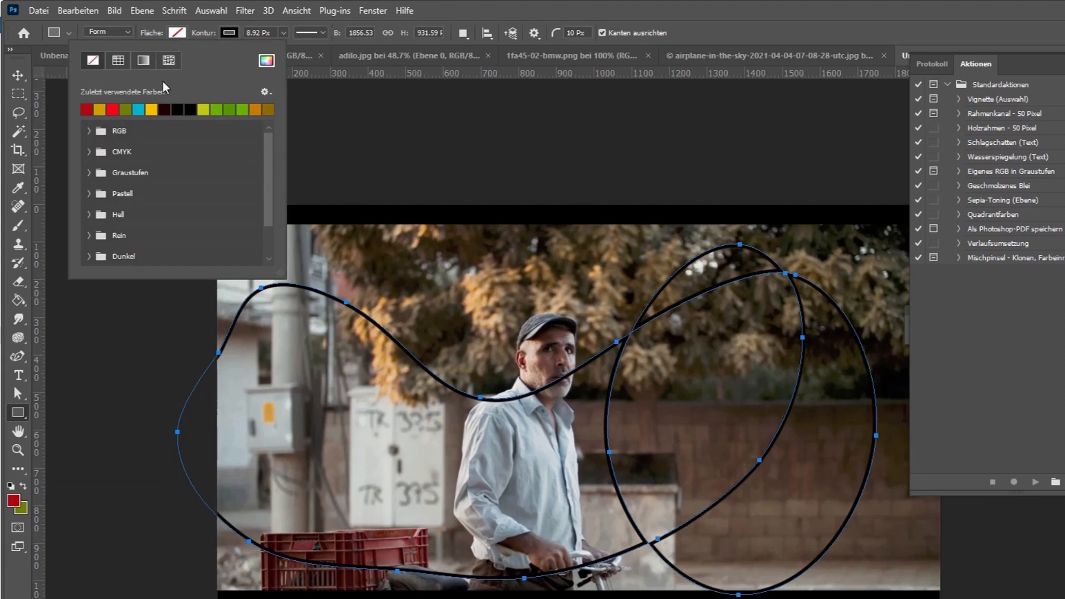
click(100, 109)
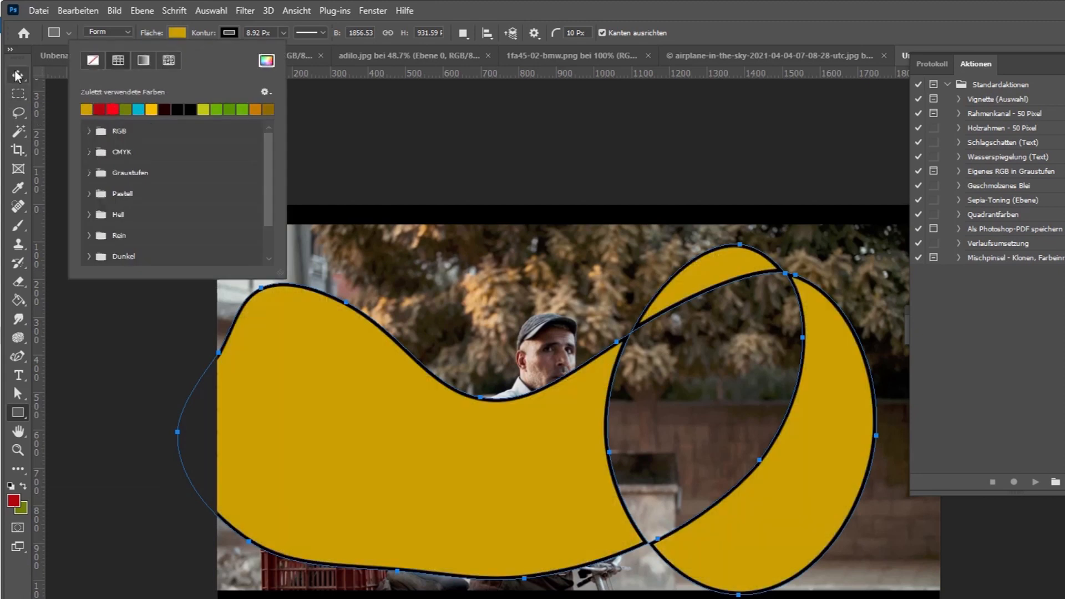
- Set the looping shape's outline to no color and remove the shape from the image
key(v)
click(18, 412)
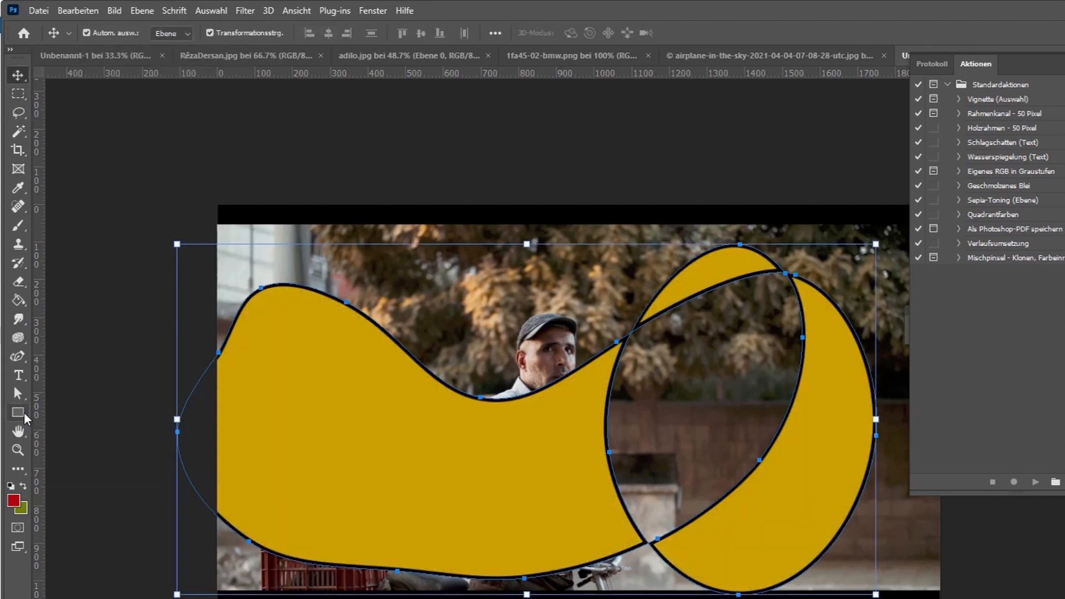
click(229, 33)
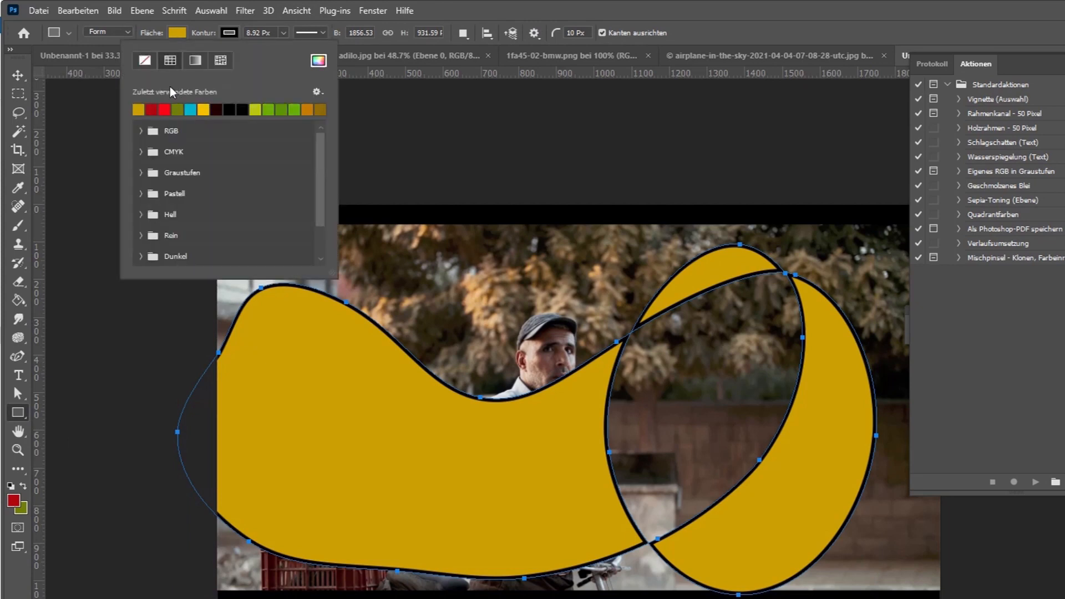
click(148, 63)
click(449, 121)
click(727, 323)
key(v)
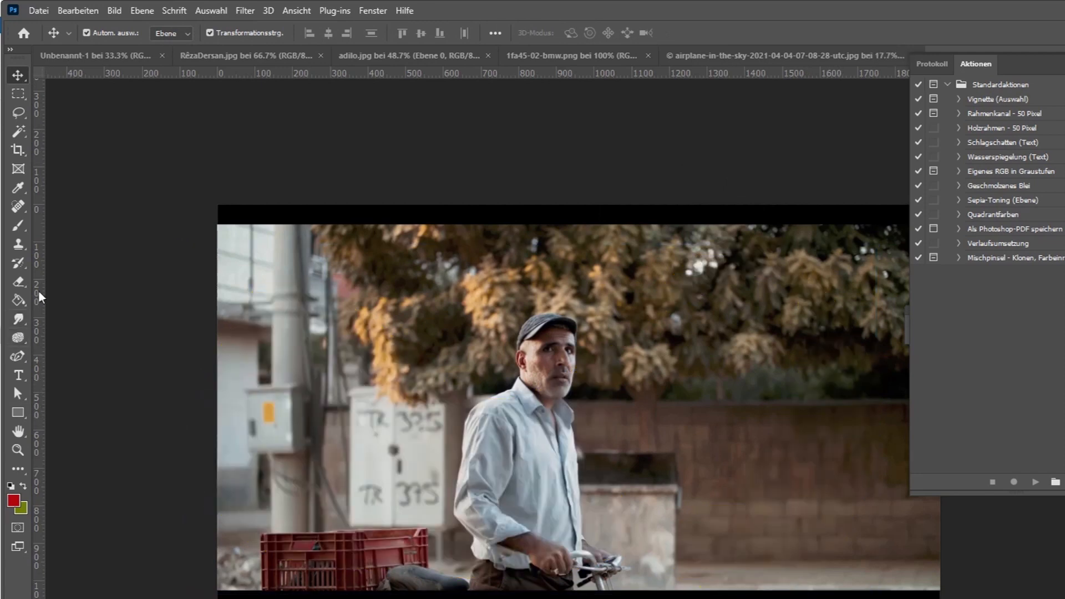
click(17, 357)
scroll(532, 368, up, 5)
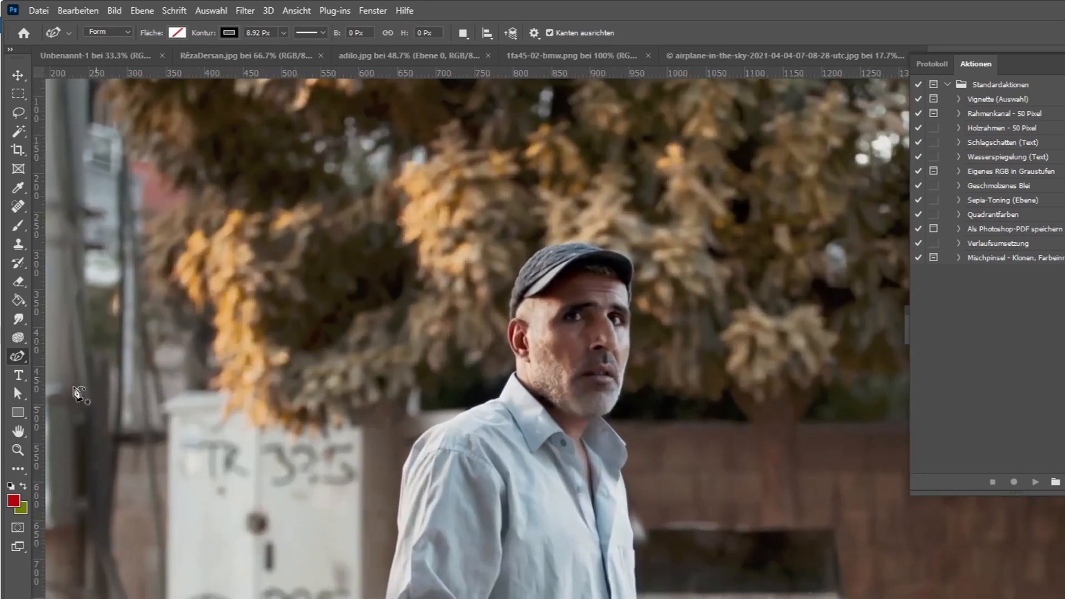
right_click(18, 357)
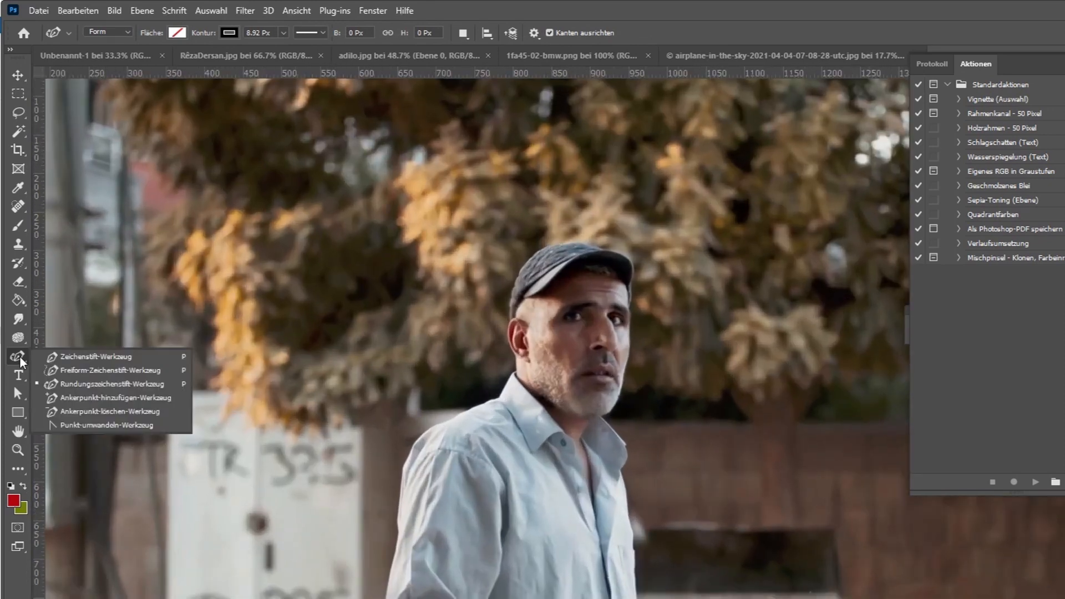
click(54, 397)
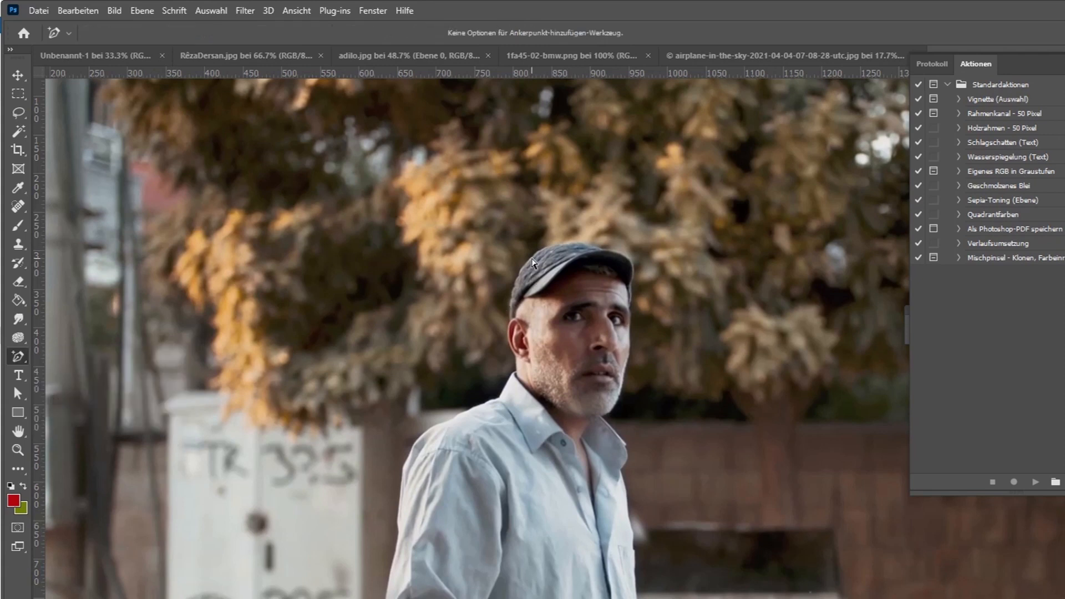
- Draw short separate strokes with the Freeform Pen tool along the man's cap, the back of his head and his shoulder
right_click(18, 355)
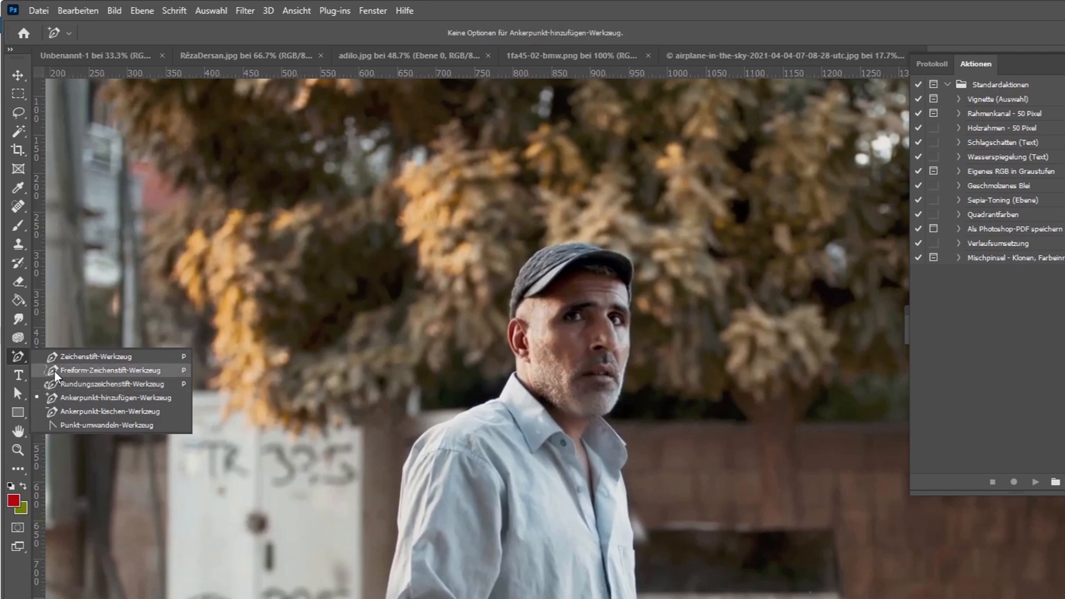
click(56, 386)
click(546, 248)
click(525, 268)
click(514, 295)
click(506, 360)
click(496, 390)
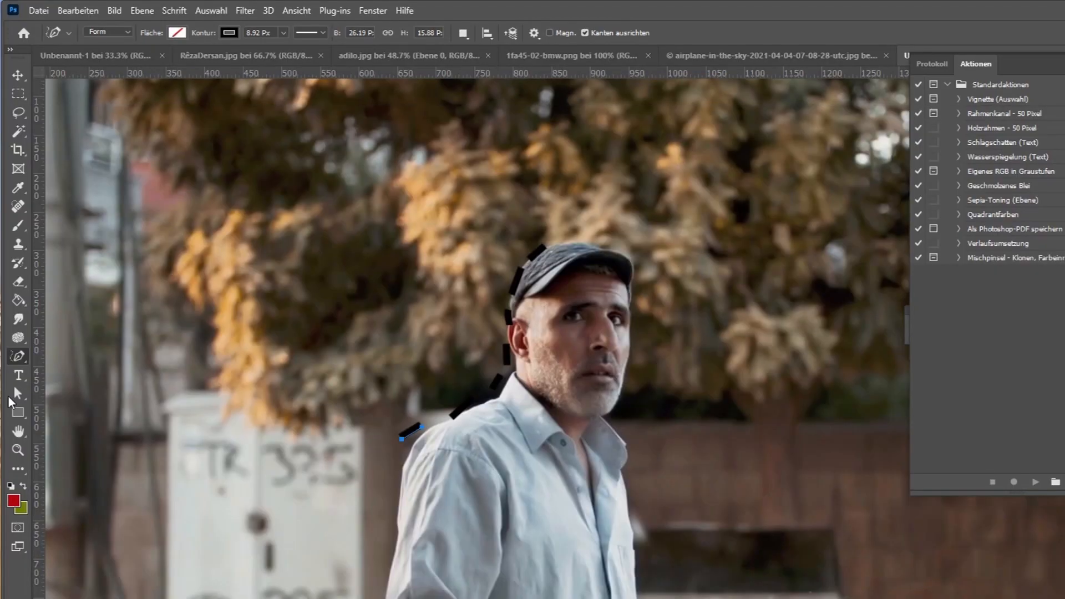
- Draw large sweeping curves about 961 by 749 px around the man with the Curvature Pen tool, starting from the shoulder stroke
right_click(18, 356)
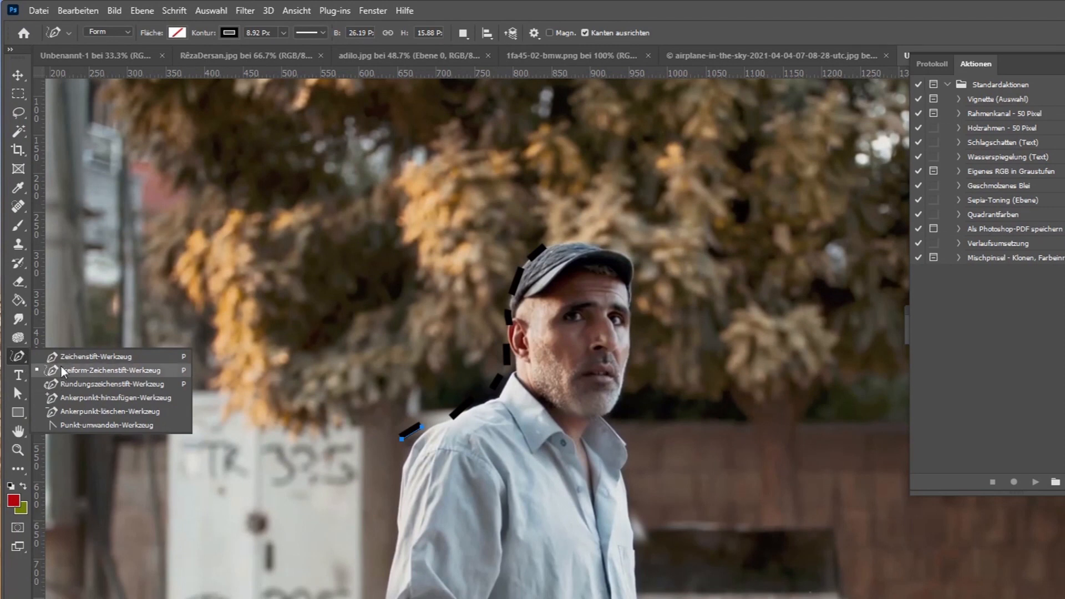
click(62, 384)
click(440, 174)
click(225, 461)
click(704, 560)
click(775, 418)
click(758, 300)
click(751, 269)
click(569, 179)
click(460, 187)
click(811, 143)
click(892, 203)
click(887, 597)
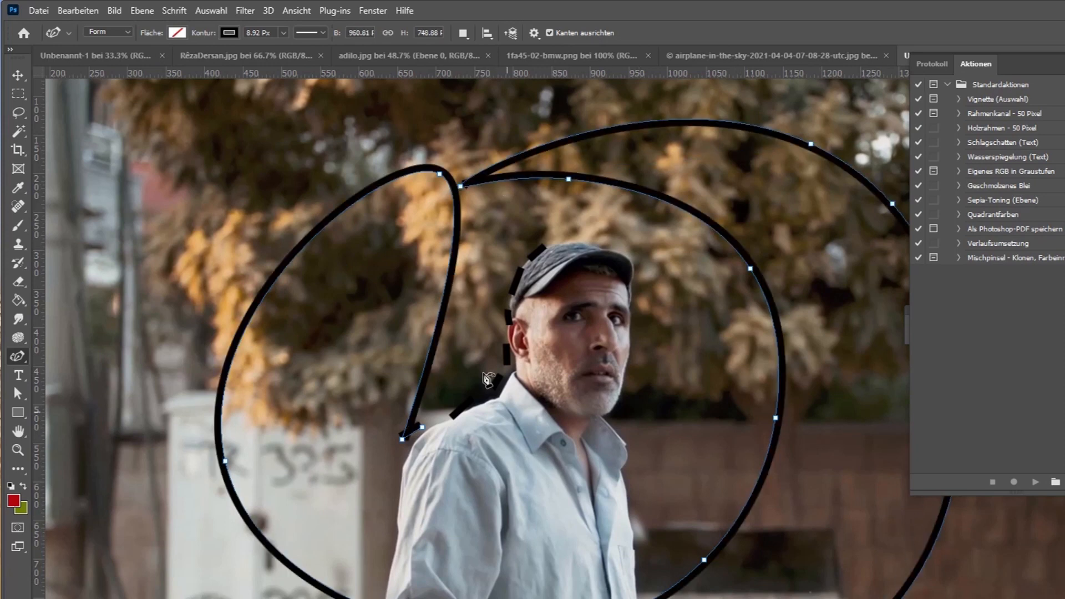
- Extend the Curvature Pen path with another arc above the man's head and choose the Add Anchor Point tool
click(525, 102)
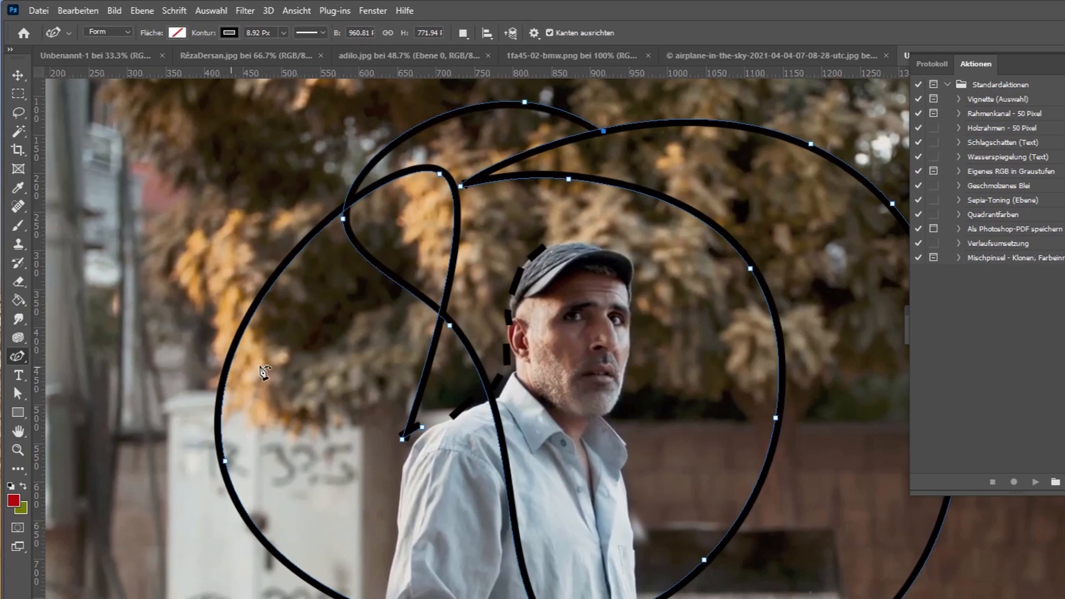
click(16, 357)
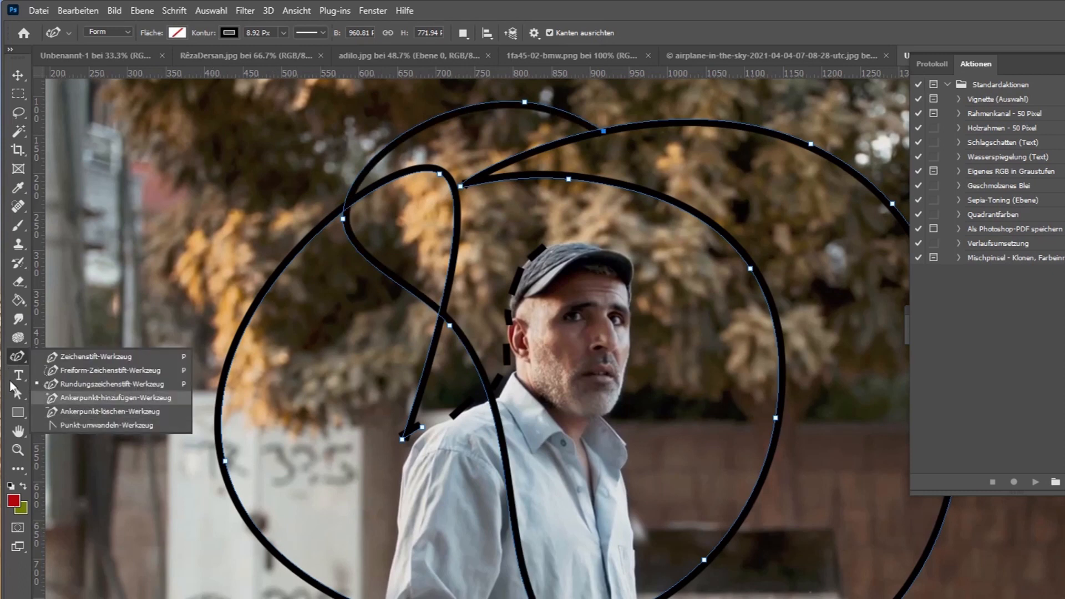
click(88, 398)
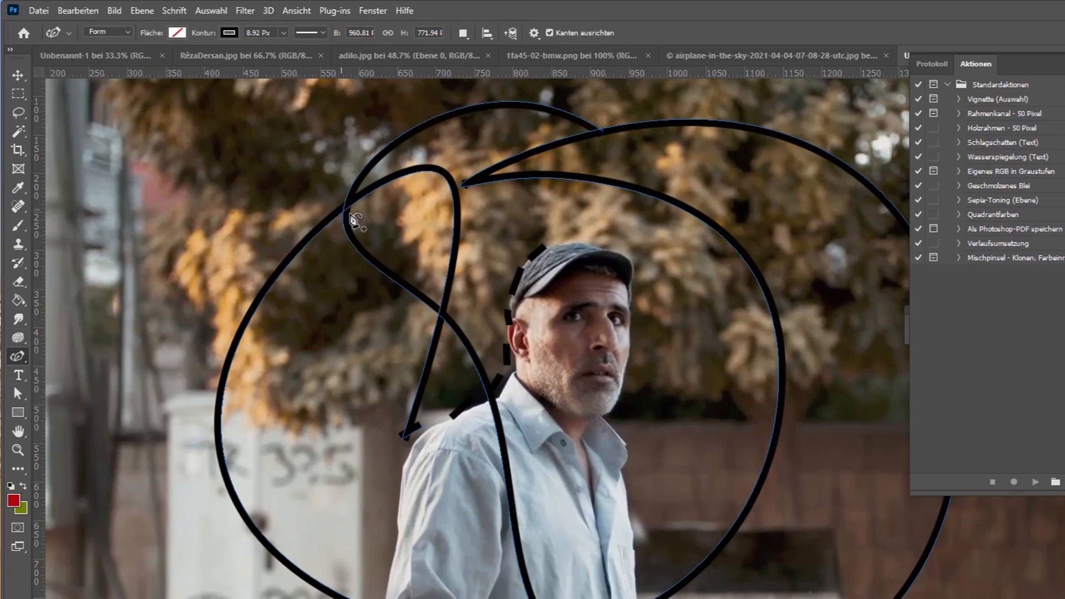
- Delete the large curved shape and the short freeform strokes along the man's cap, head and shoulder
click(19, 80)
click(20, 81)
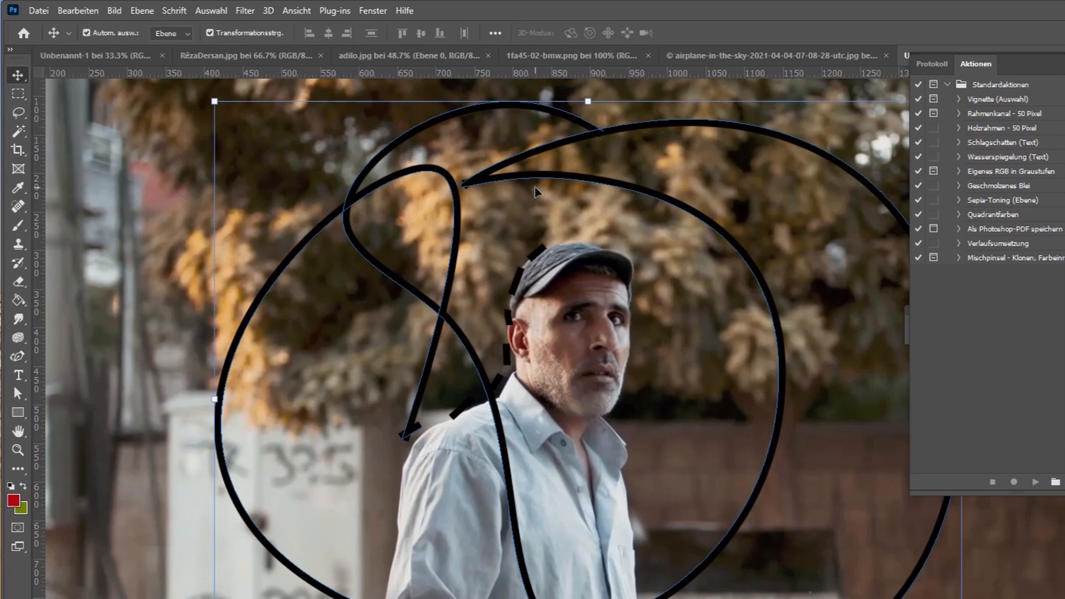
key(Delete)
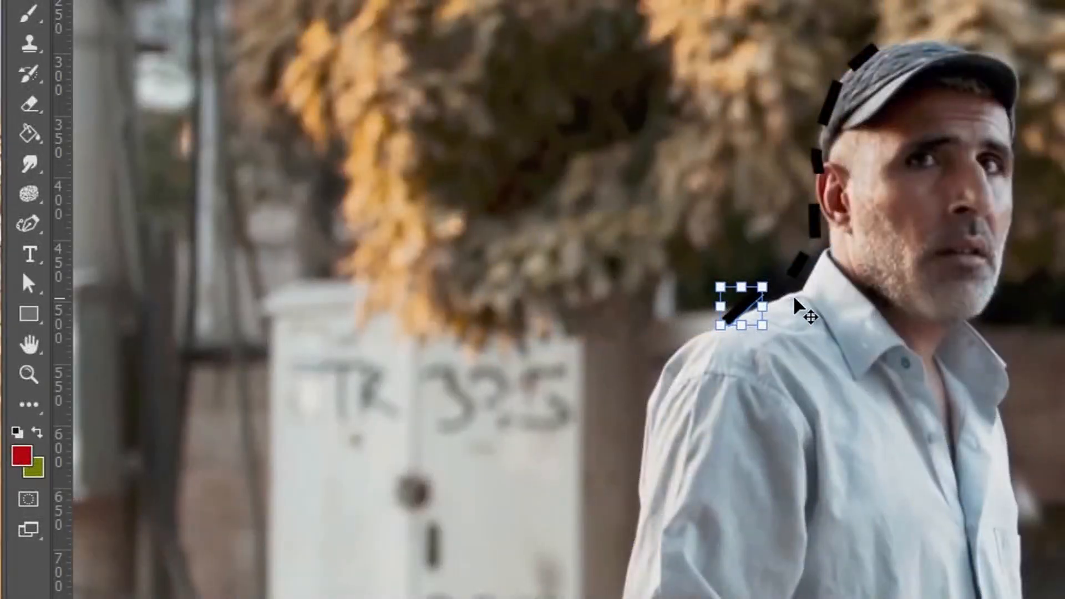
key(ctrl+z)
key(ctrl+z)
key(ctrl+z)
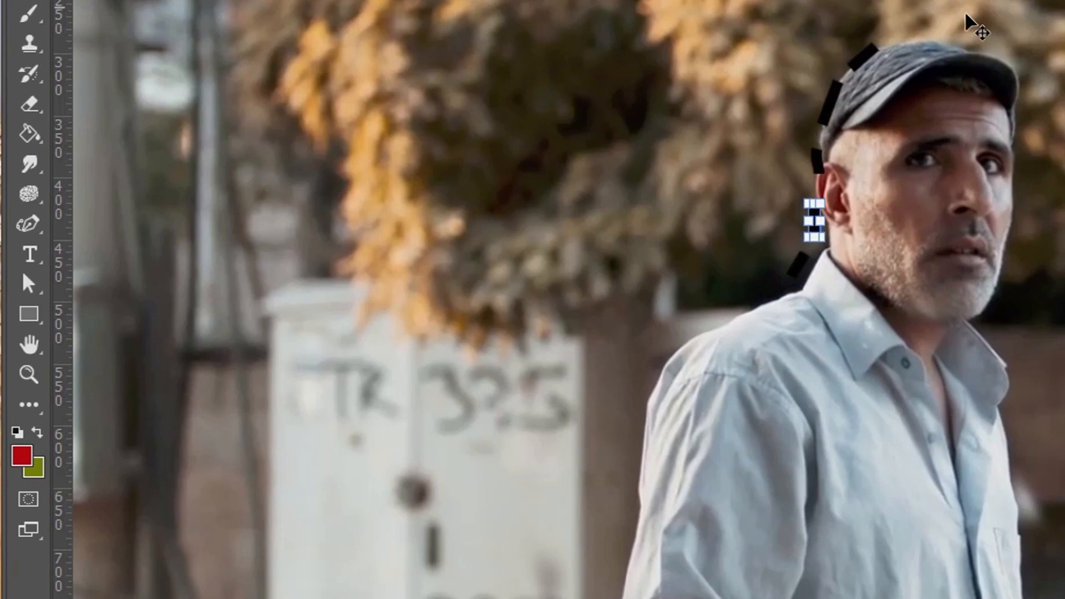
key(ctrl+z)
key(ctrl+z)
key(ctrl+z)
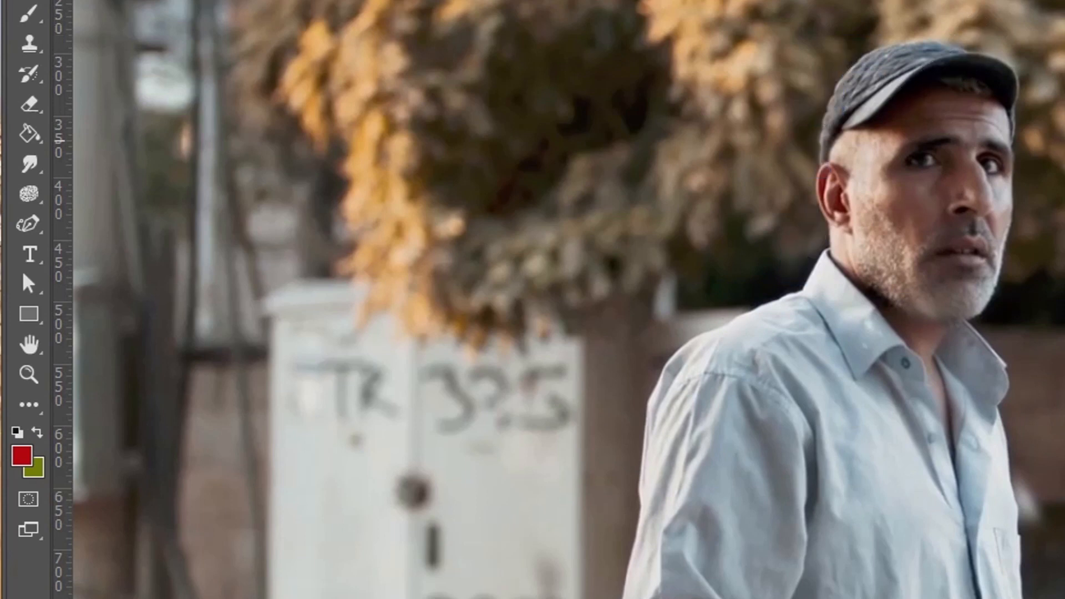
- Create a text box about 1331 by 2033 px with Lorem ipsum placeholder text on the left half of the blank Unbenannt-1 document
scroll(487, 287, down, 5)
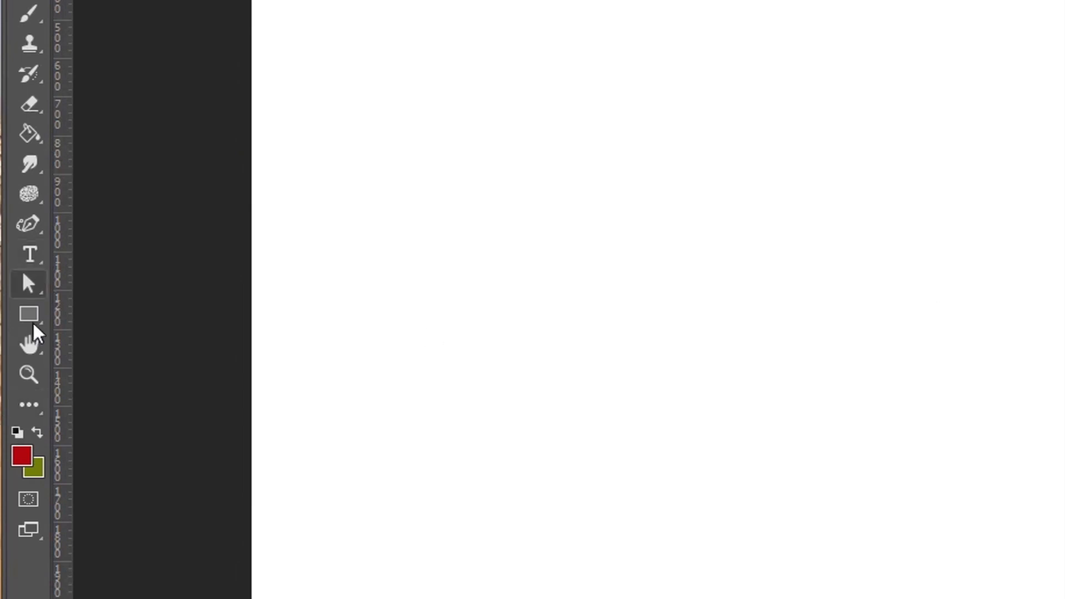
key(g)
click(30, 258)
drag(281, 0, 791, 598)
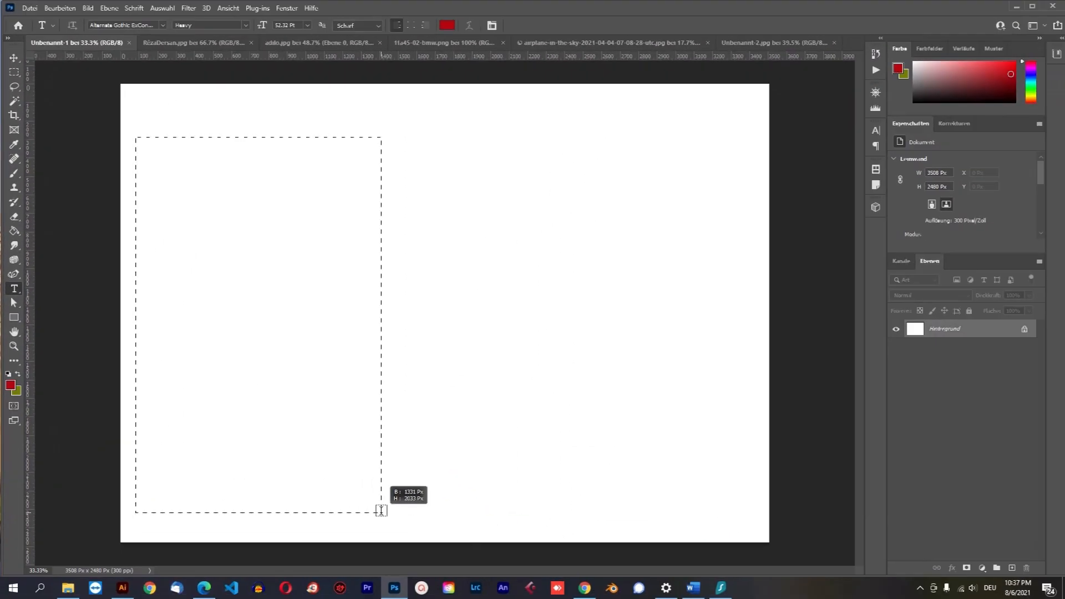
click(296, 327)
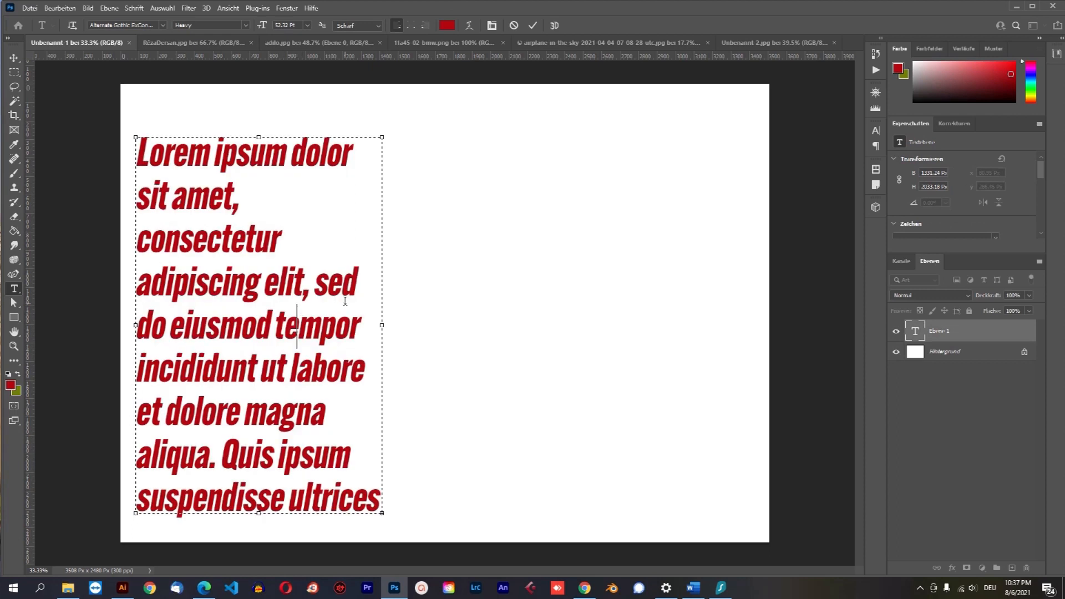
click(20, 60)
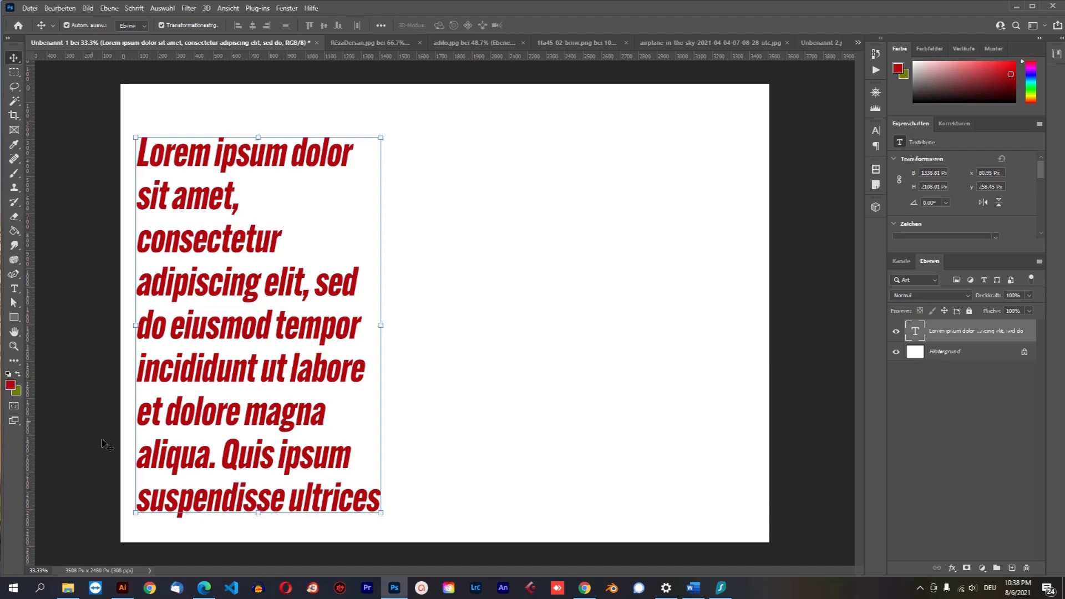
- Move the Lorem ipsum text block right and slightly up, to about X 217 px and Y 166 px
drag(251, 289, 288, 289)
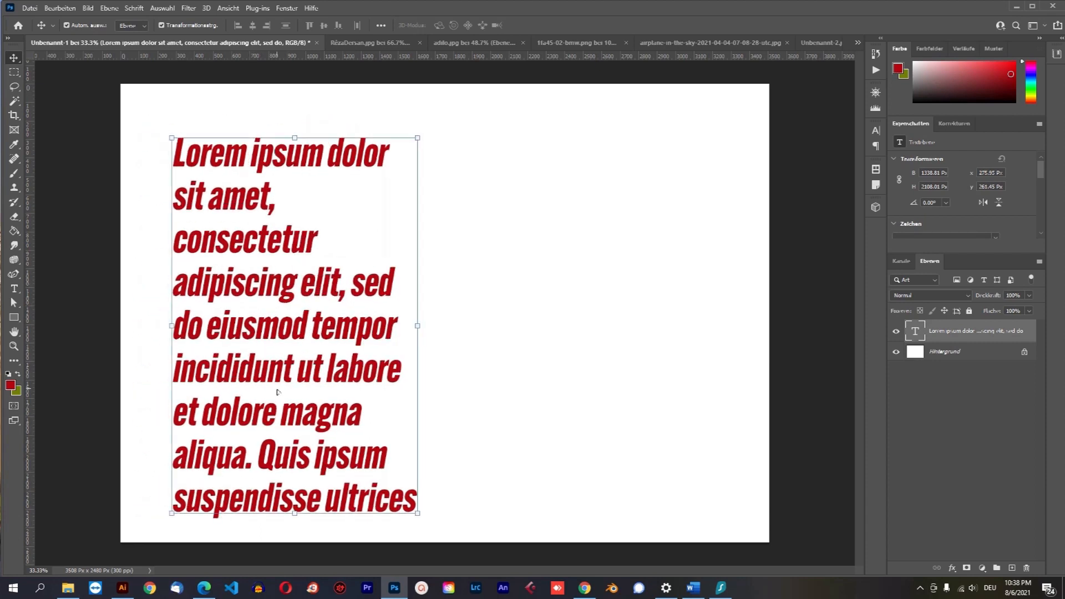
drag(334, 369, 335, 352)
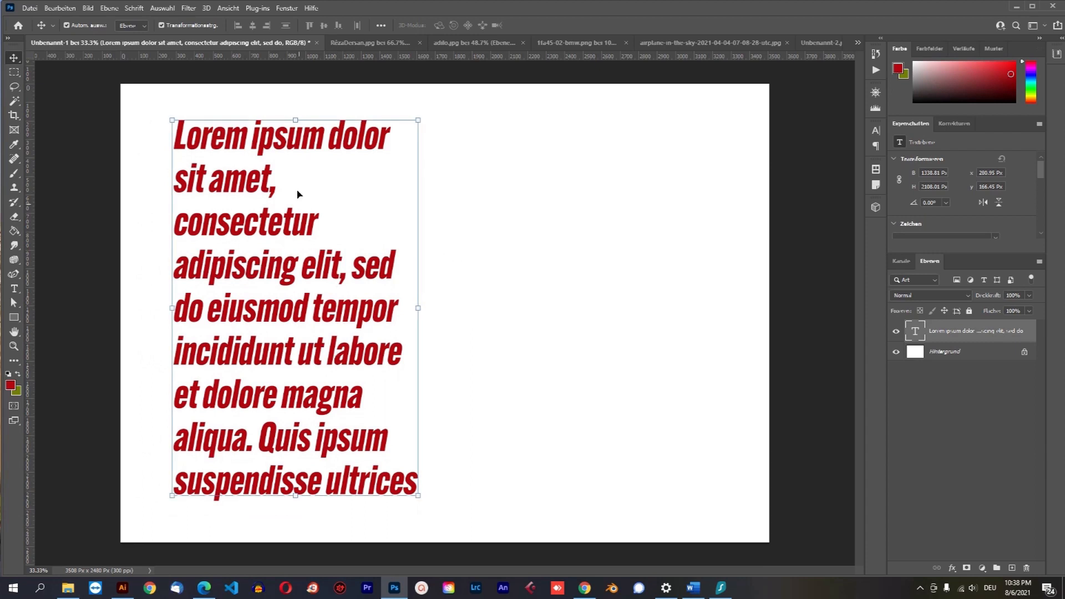
drag(370, 322, 359, 321)
- Try a 12 pt font size on the Lorem ipsum text and set the size to 30 pt
click(14, 288)
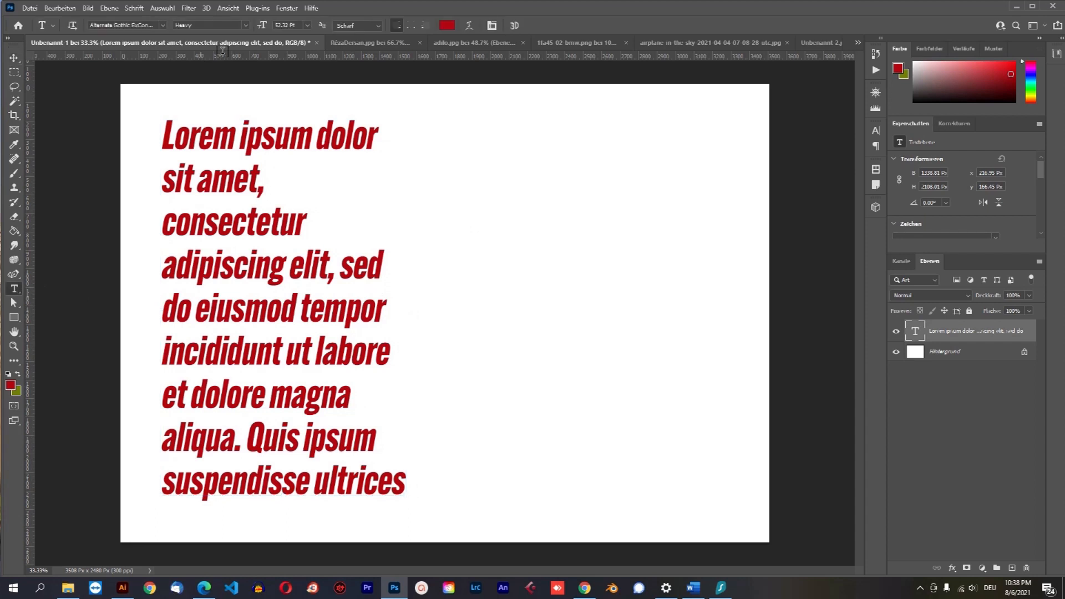
click(307, 25)
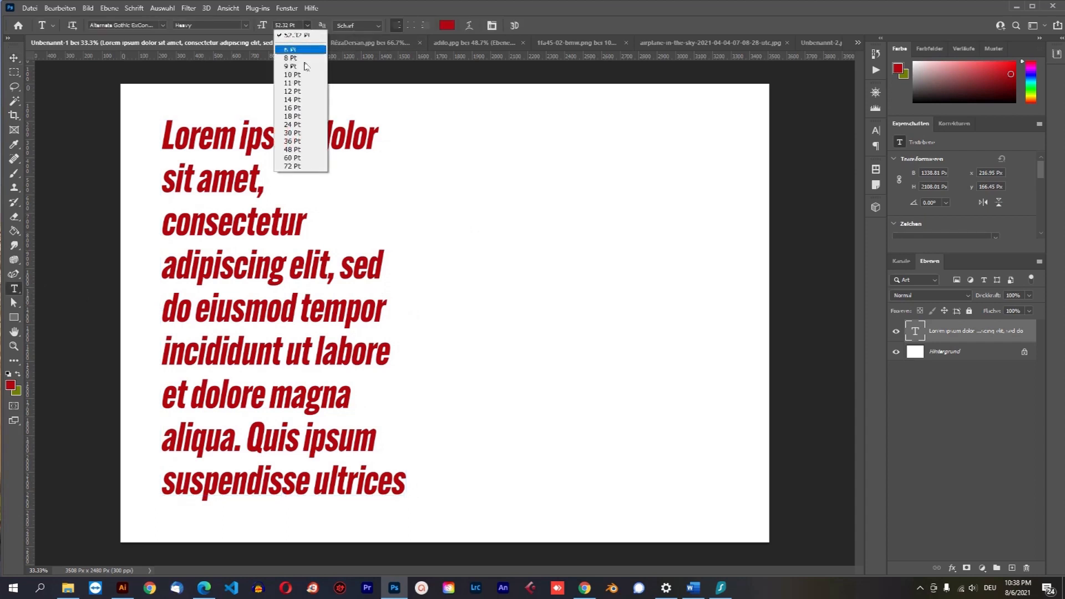
click(294, 91)
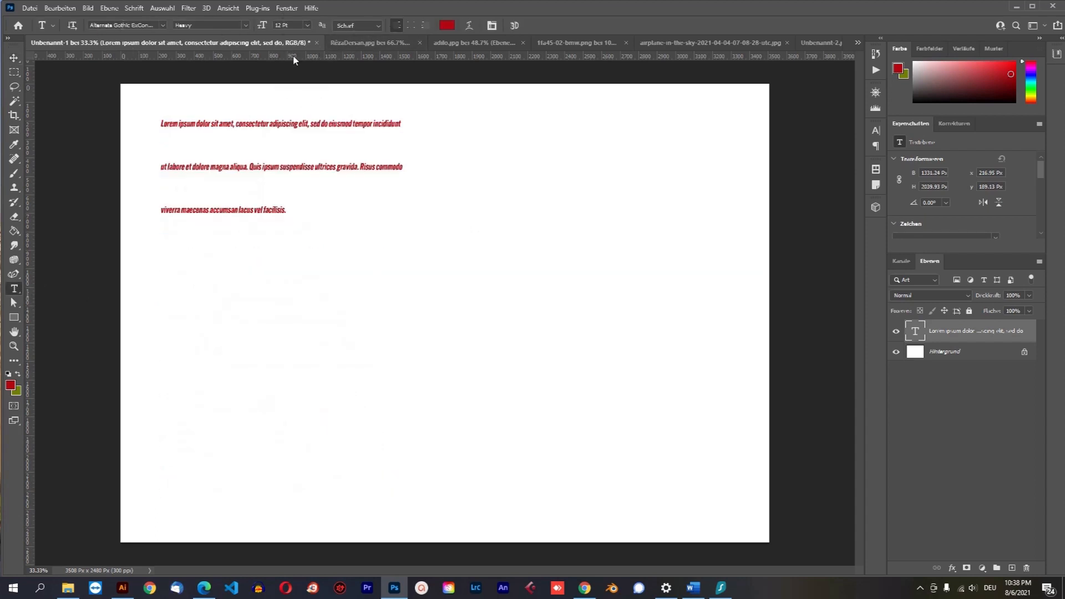
click(306, 26)
click(297, 134)
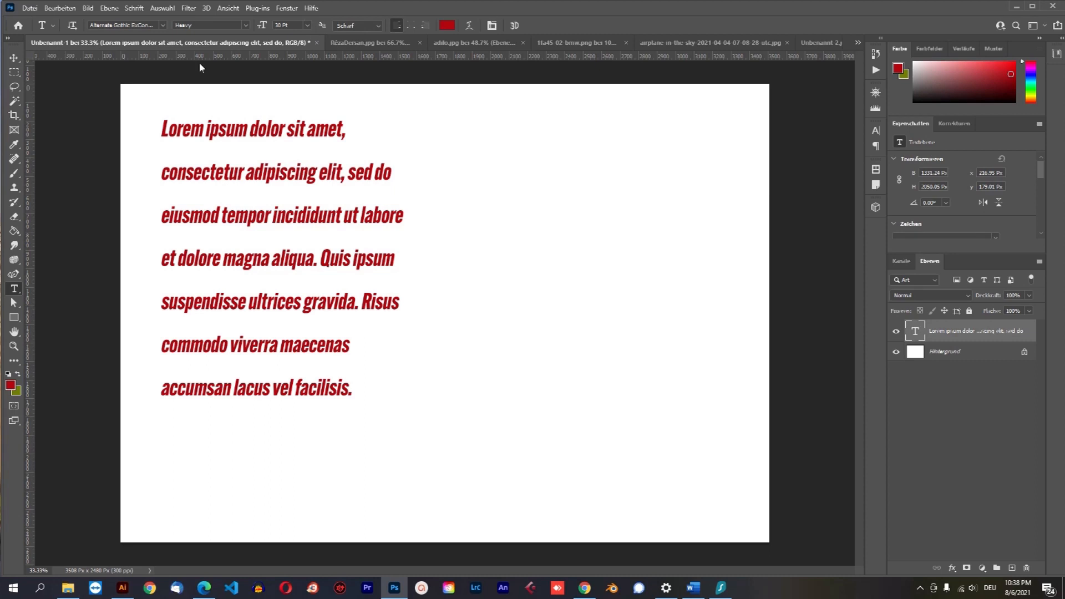
- Show the character settings and turn off faux italic for the Lorem ipsum text
click(13, 58)
click(14, 289)
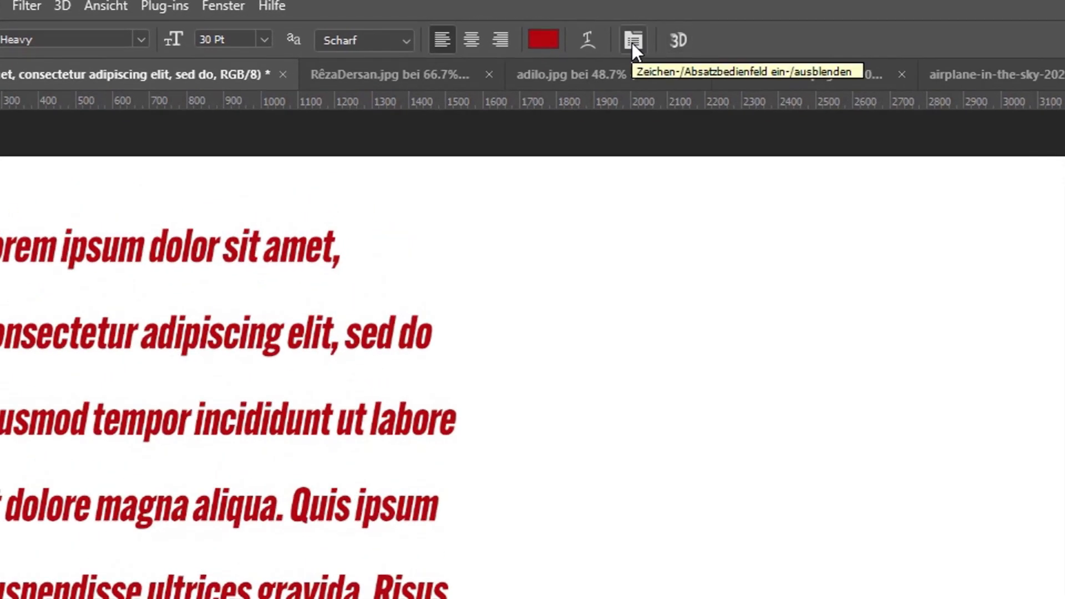
click(637, 44)
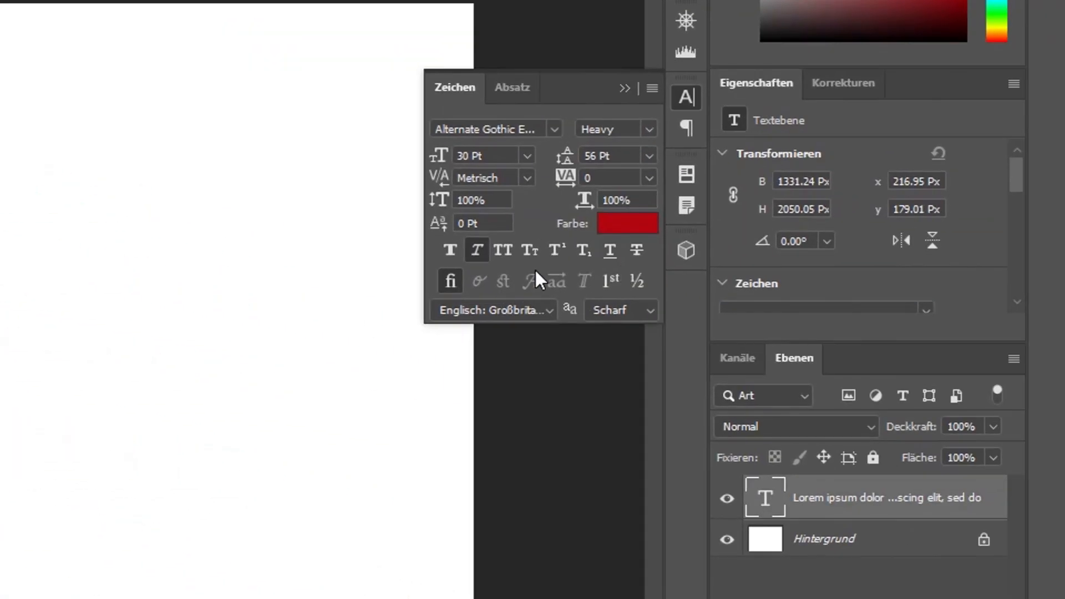
click(472, 249)
- Browse the available fonts for the Lorem ipsum text and set it to All Round Gothic XLig
click(553, 128)
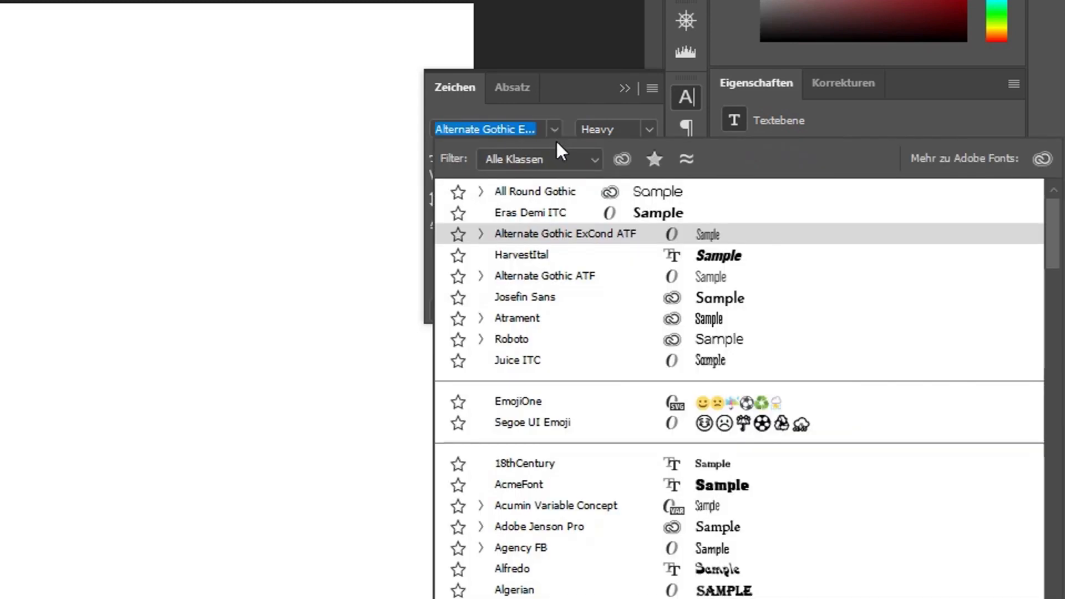
key(Up)
key(Up)
key(Up)
key(Up)
key(Up)
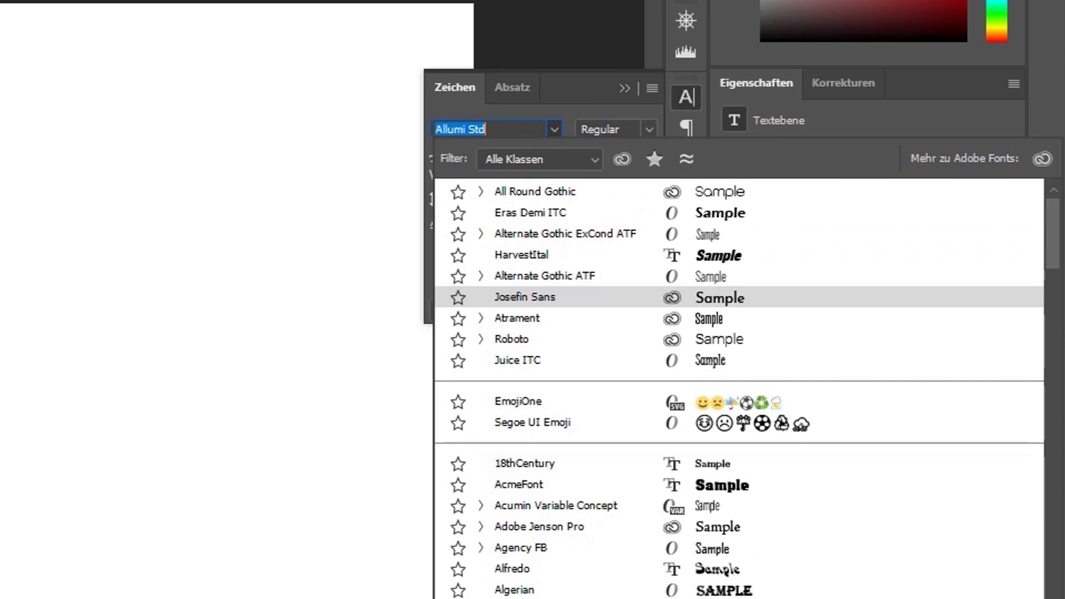
key(Return)
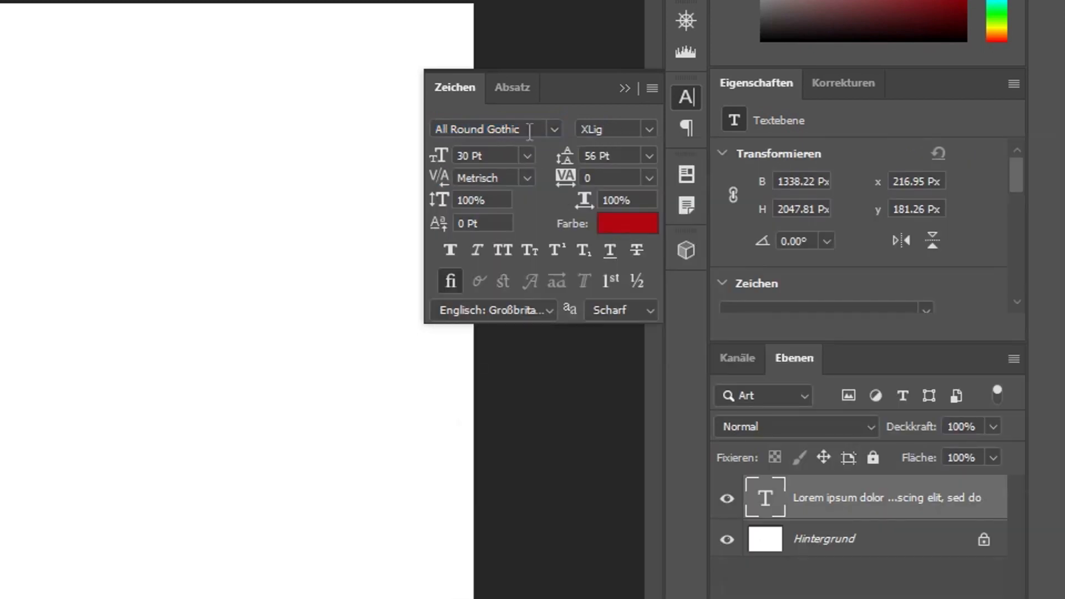
click(554, 129)
key(Down)
key(Up)
key(Return)
- Delete the Lorem ipsum block and add a single-line text reading "KURDISTAN ŞÎRÎNE" near the page's upper left corner
key(Delete)
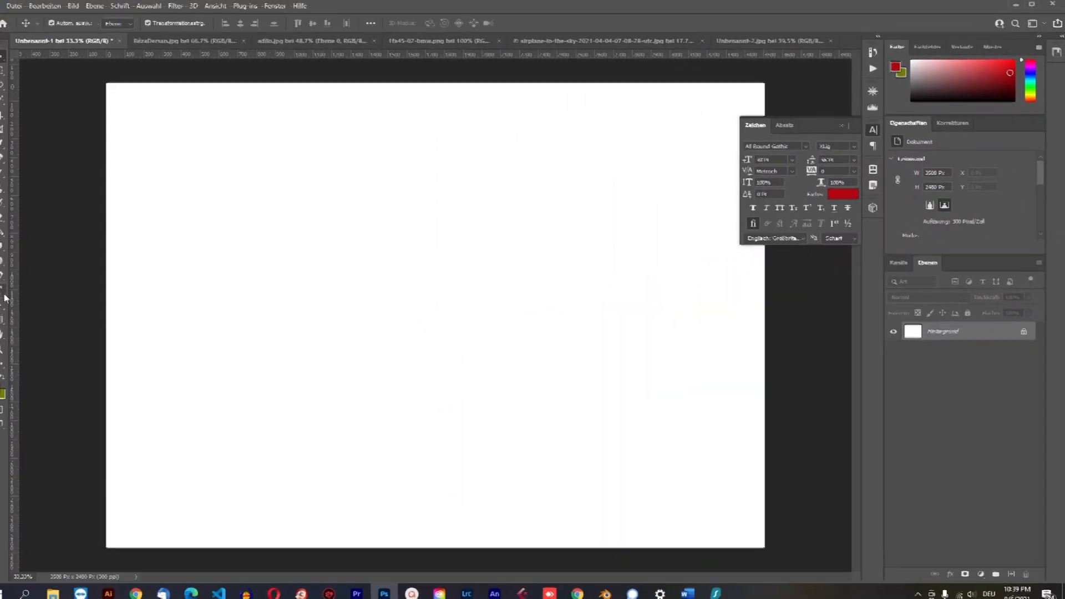
click(3, 289)
click(198, 132)
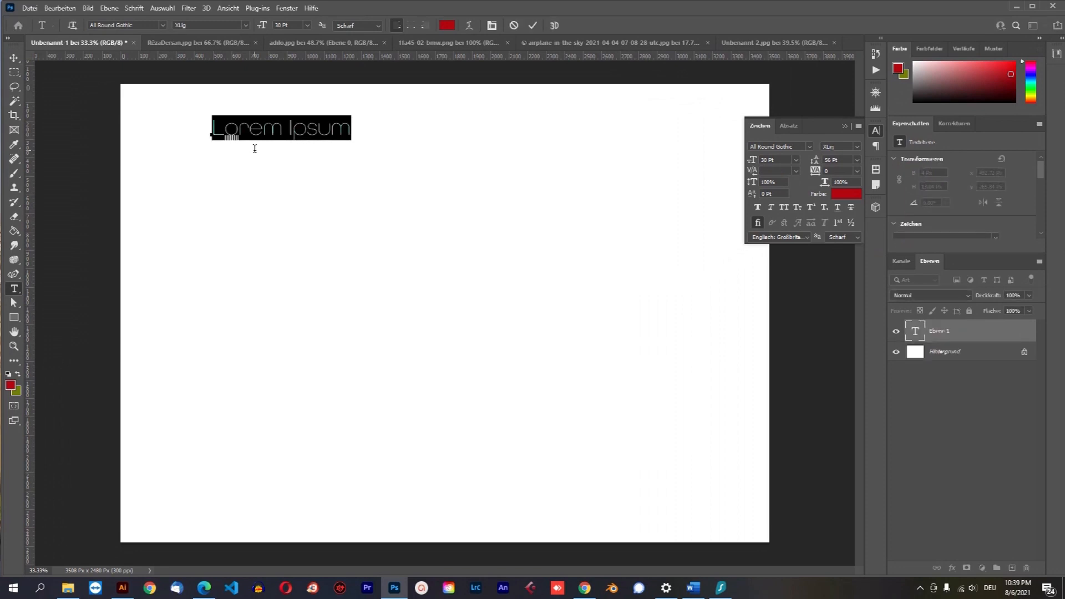
text(L)
text(KURDISTAN)
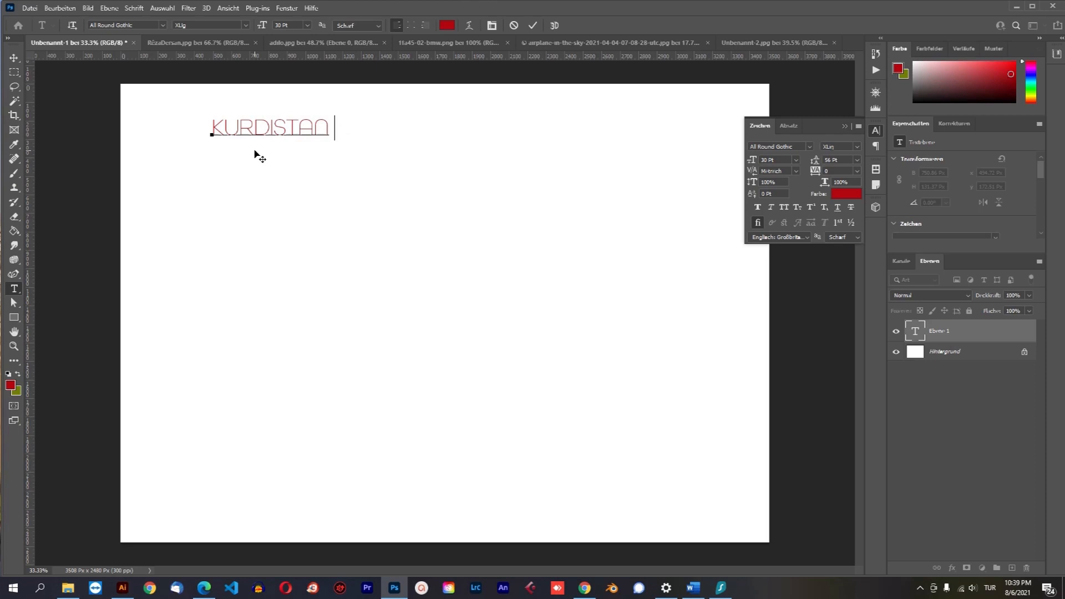
text( Ü)
- Move the "KURDISTAN ŞÎRÎNE" text about 222 px to the left and change its font to Alternate Gothic ATF Regular
click(14, 57)
drag(332, 134, 289, 133)
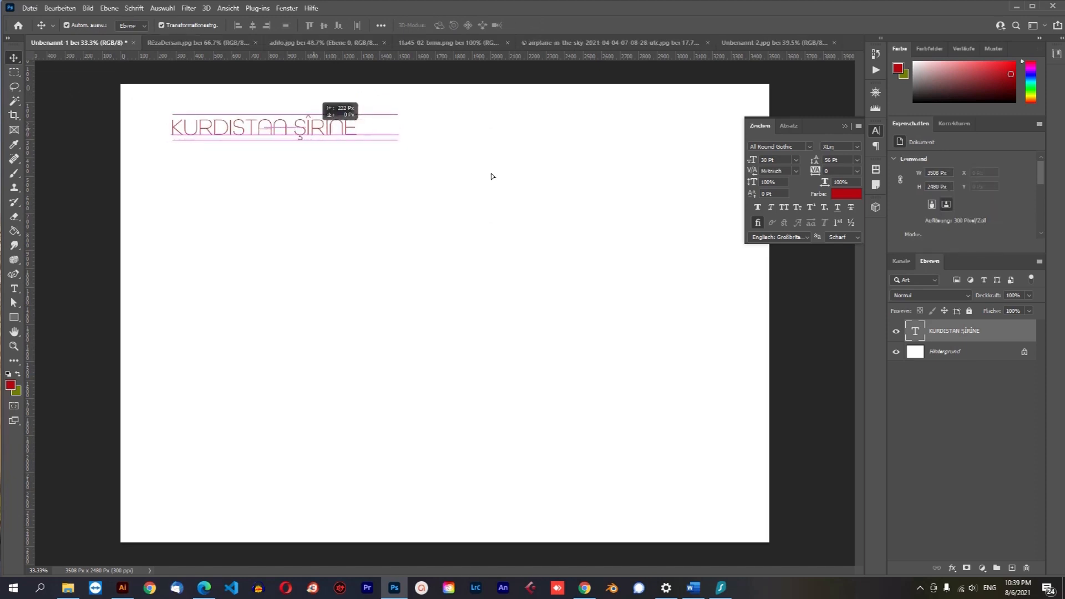
click(809, 146)
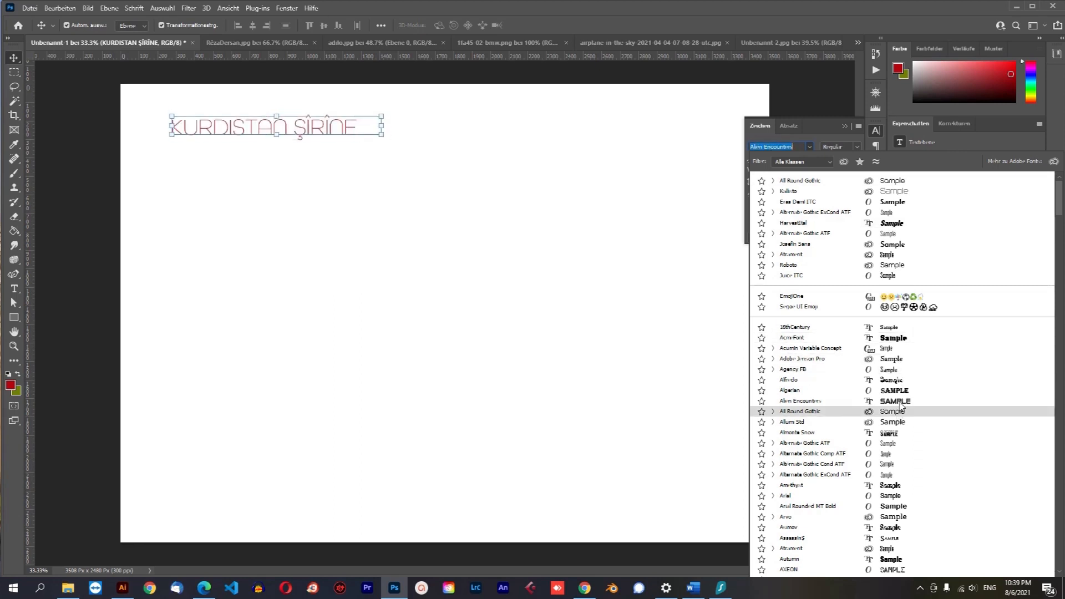
click(901, 444)
click(333, 217)
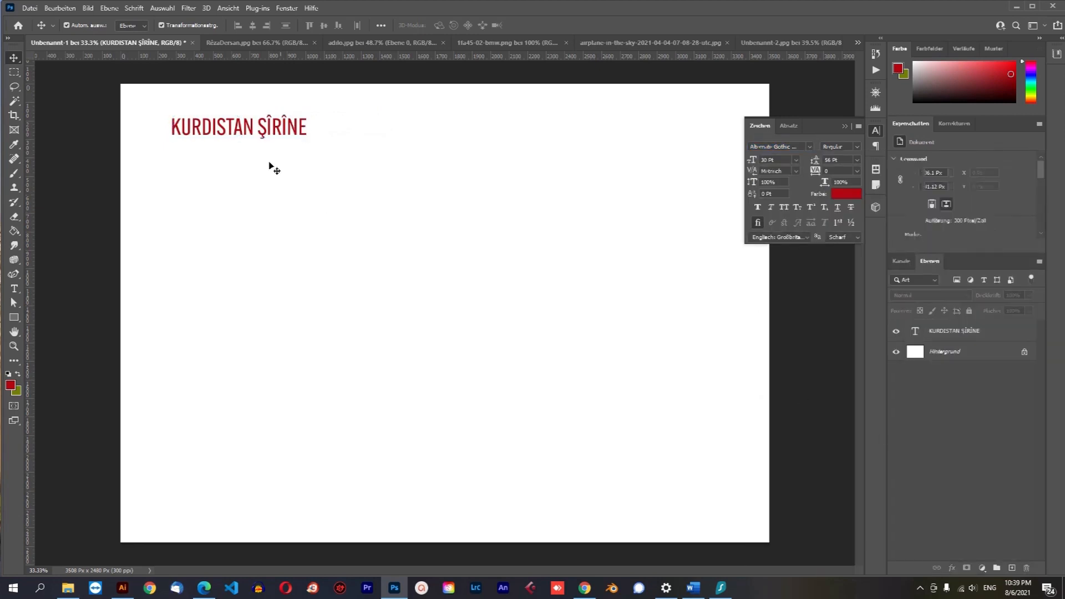
- Try a tracking of -100 on the "KURDISTAN ŞÎRÎNE" text and set the tracking to 200
click(277, 130)
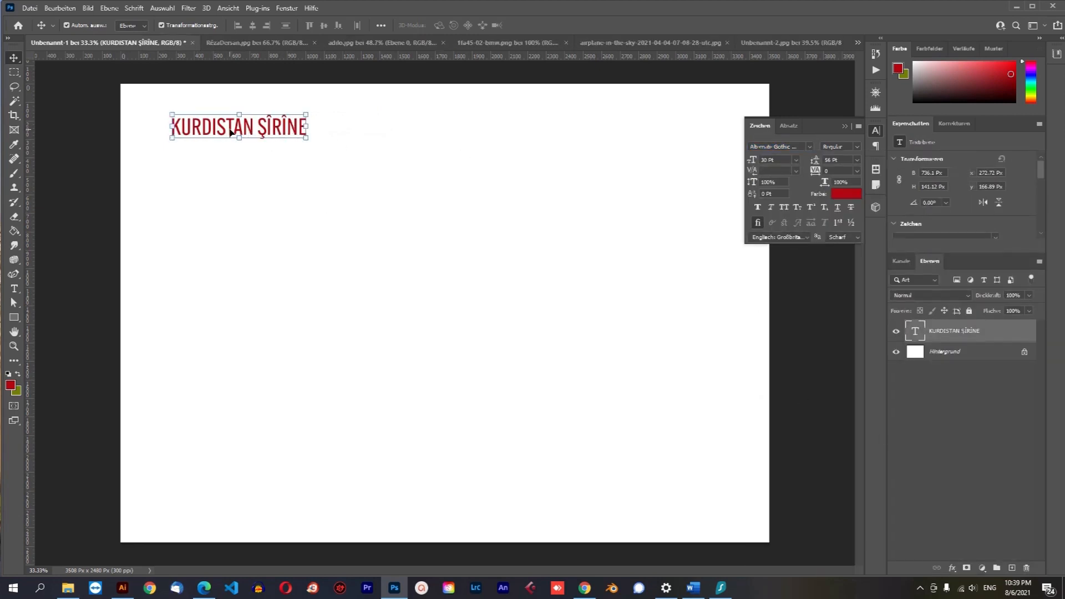
scroll(133, 100, up, 8)
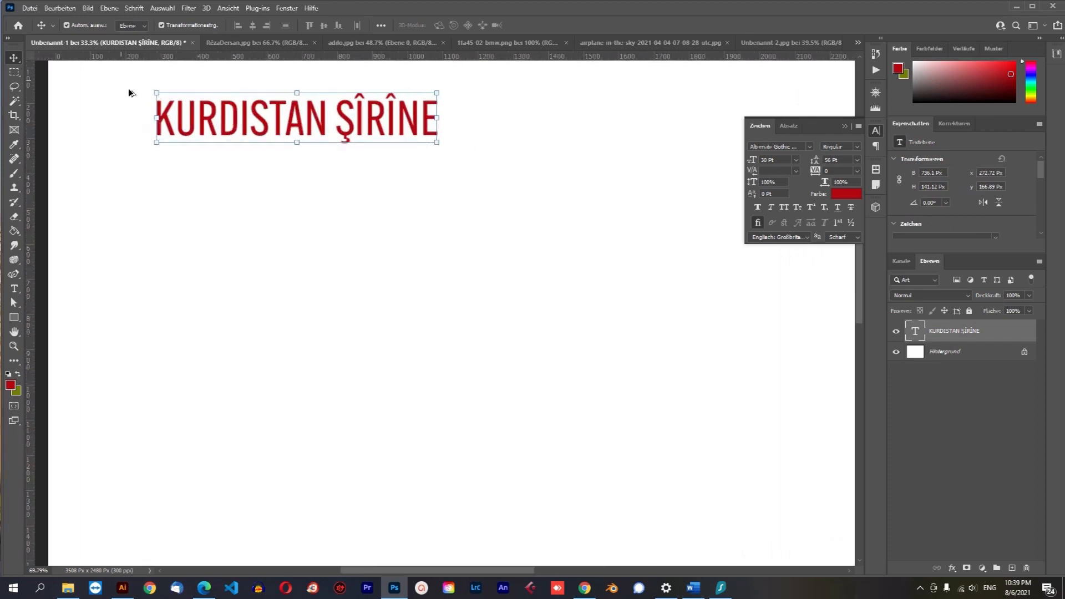
scroll(379, 160, up, 3)
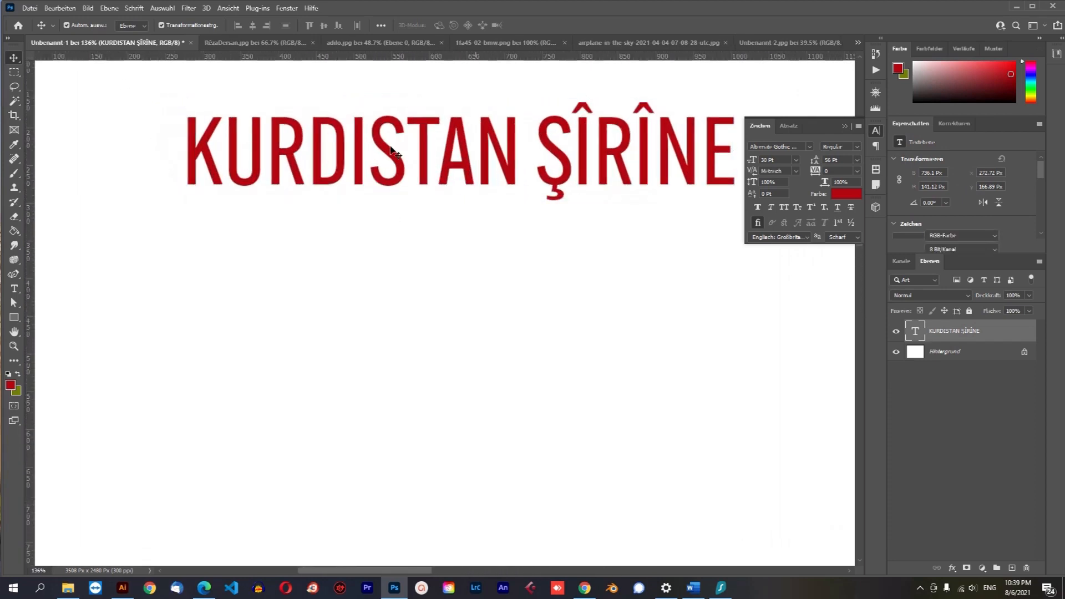
scroll(371, 161, down, 2)
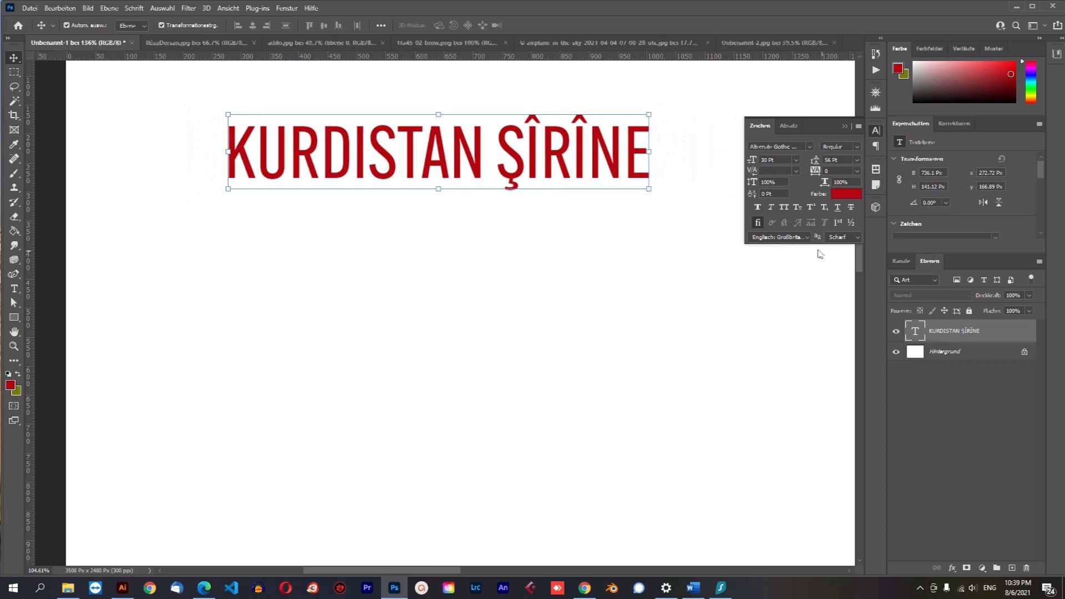
click(859, 171)
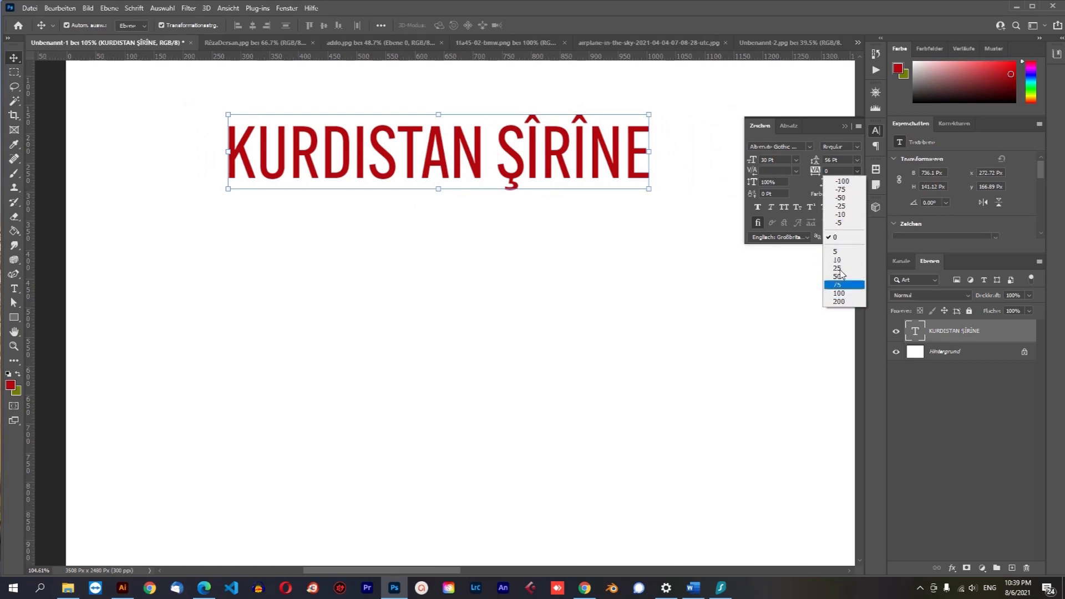
click(842, 182)
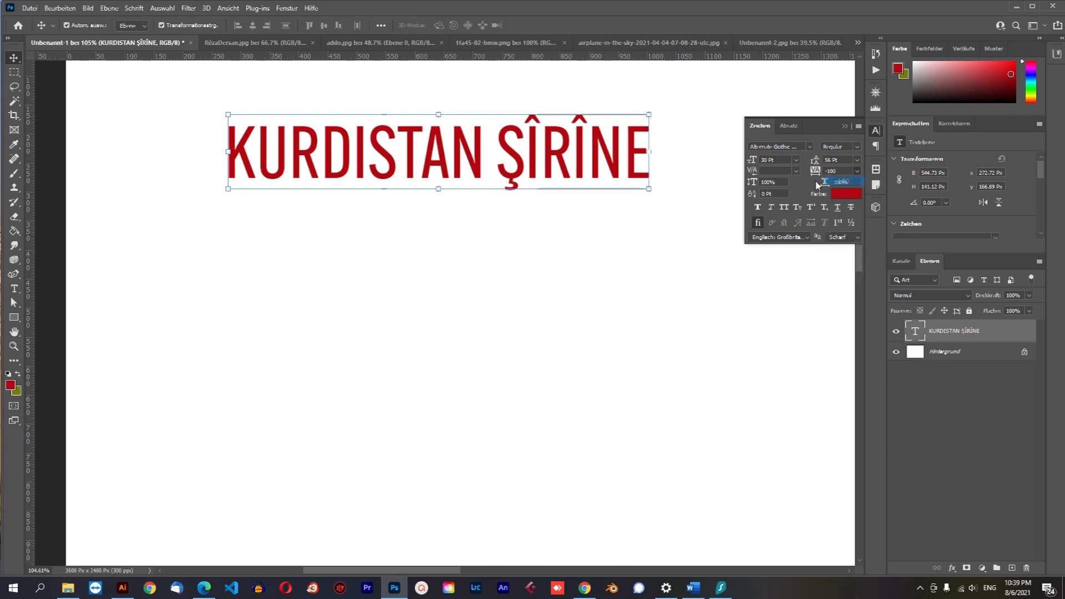
click(857, 170)
click(842, 303)
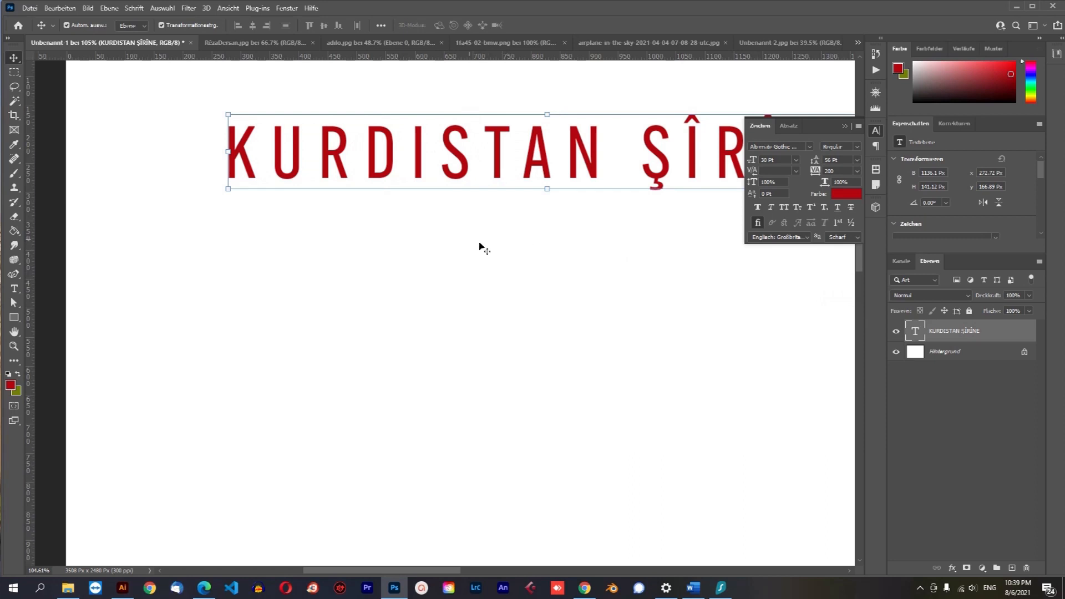
- Duplicate the "KURDISTAN ŞÎRÎNE" text directly above the original and set the copy's tracking to 0
scroll(413, 237, down, 6)
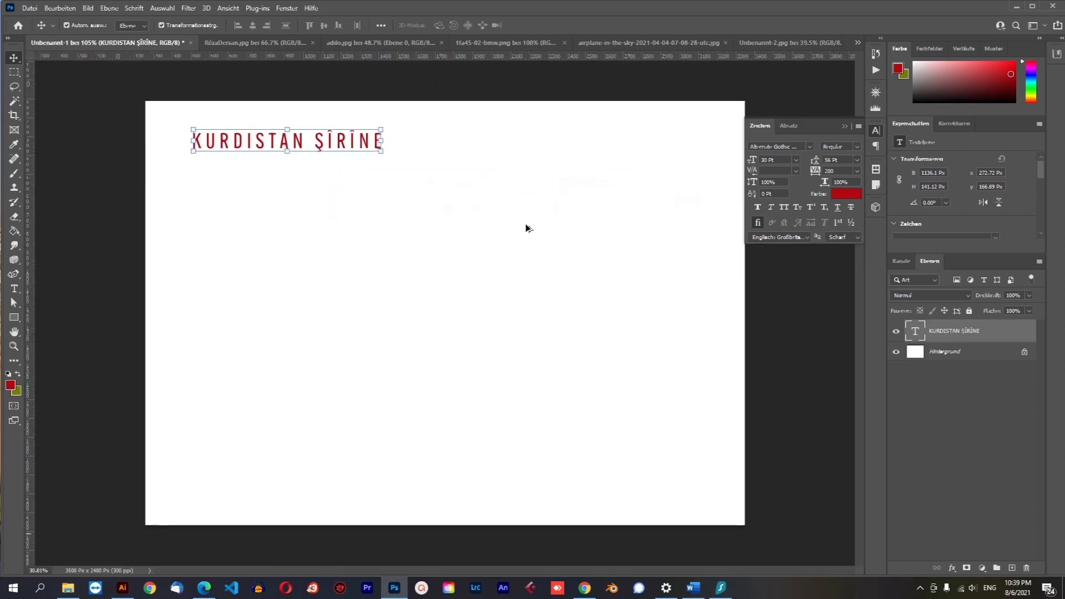
scroll(261, 143, up, 4)
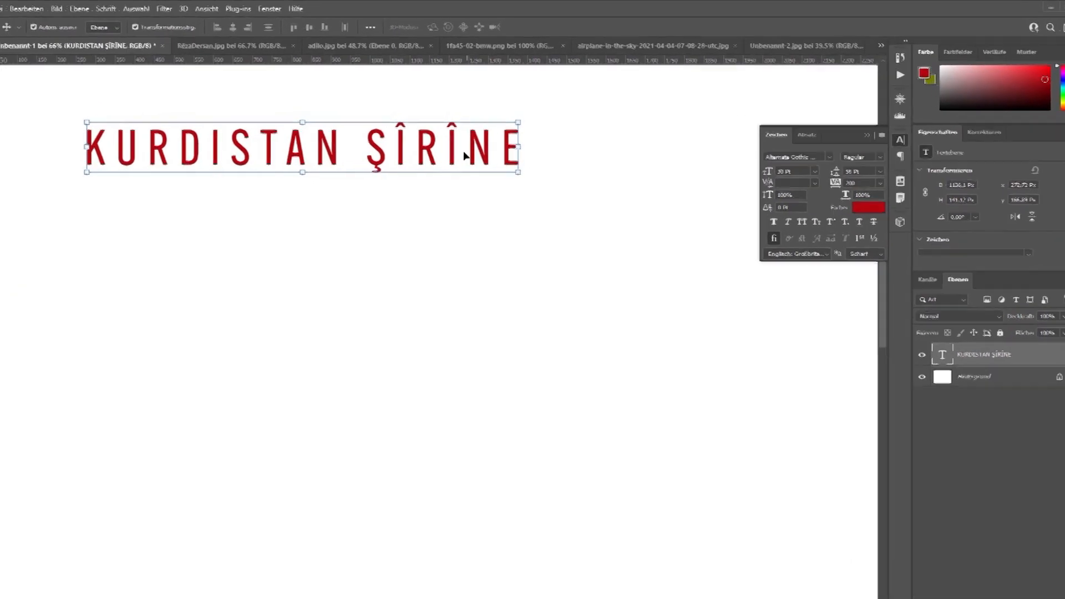
drag(449, 172, 451, 122)
click(916, 202)
click(910, 285)
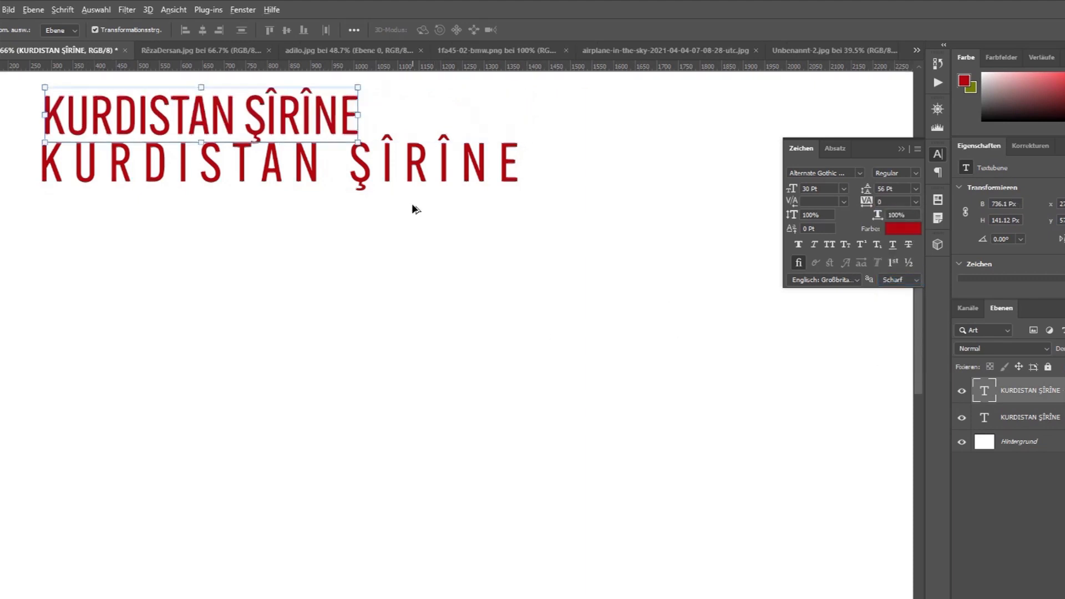
- Move the widely spaced "KURDISTAN ŞÎRÎNE" text up beside the tightly spaced copy, level with it
scroll(411, 207, down, 1)
mouse_move(383, 184)
mouse_down()
mouse_move(381, 207)
mouse_move(334, 218)
mouse_move(404, 194)
mouse_move(390, 189)
mouse_up()
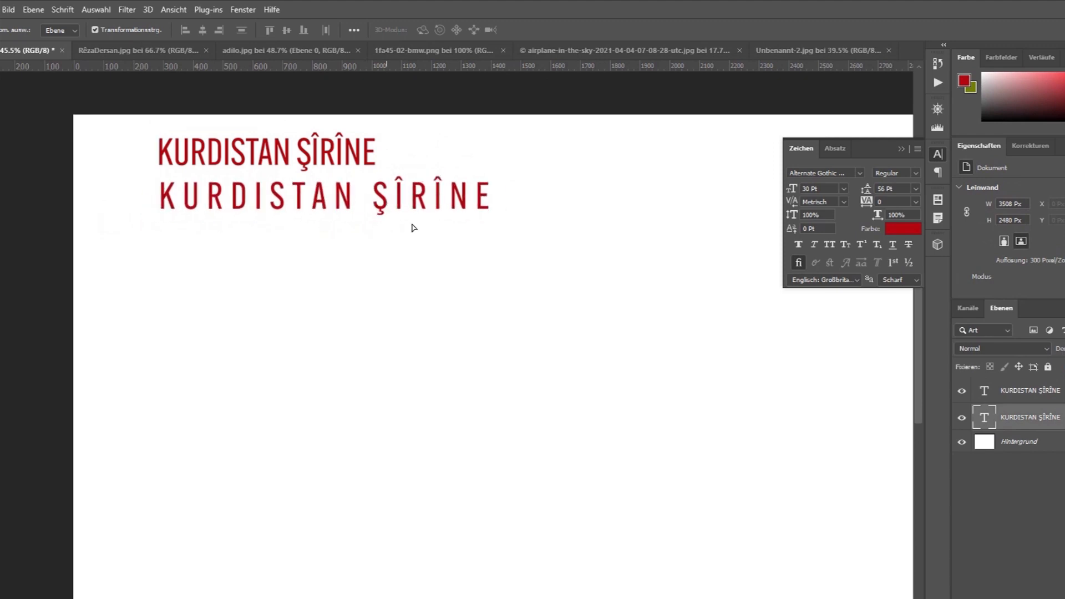
drag(488, 213, 494, 216)
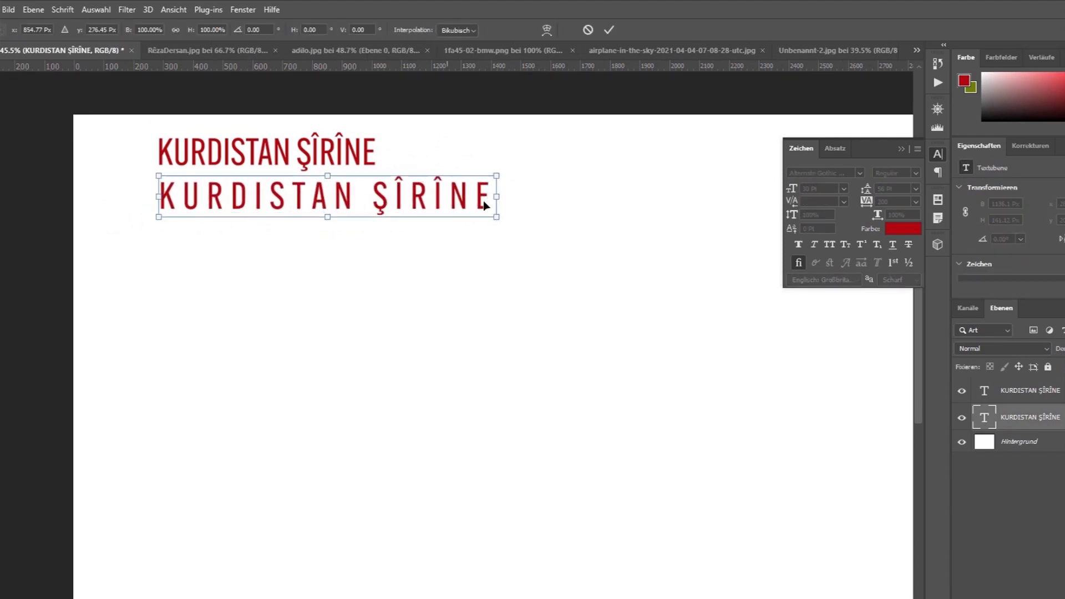
drag(343, 204, 646, 161)
click(608, 29)
drag(643, 159, 635, 153)
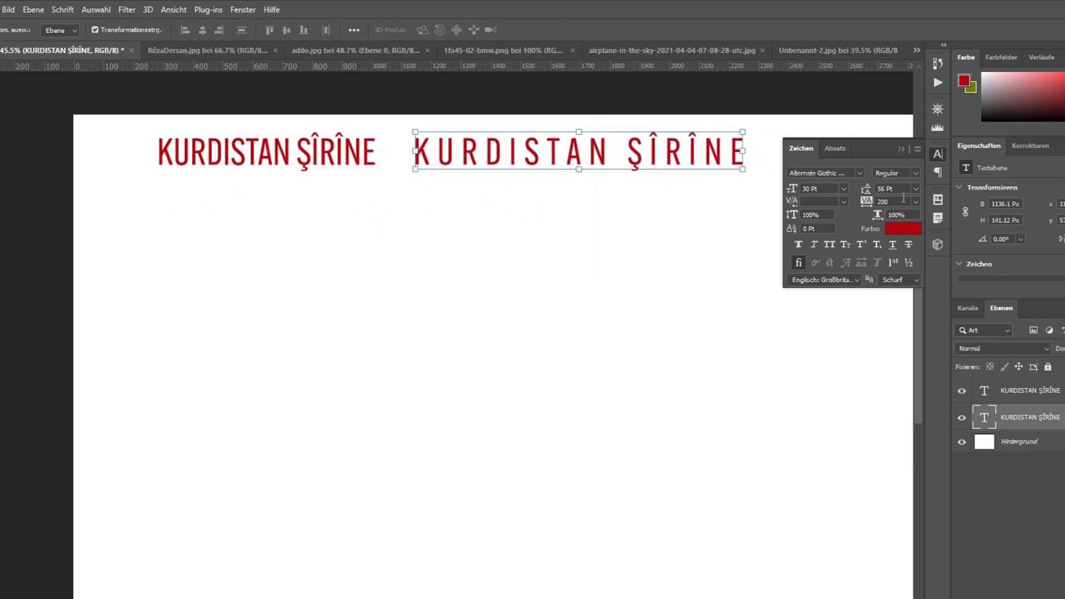
- Apply faux bold, faux italic and underline to the widely spaced "KURDISTAN ŞÎRÎNE" text, and try superscript on it
click(799, 244)
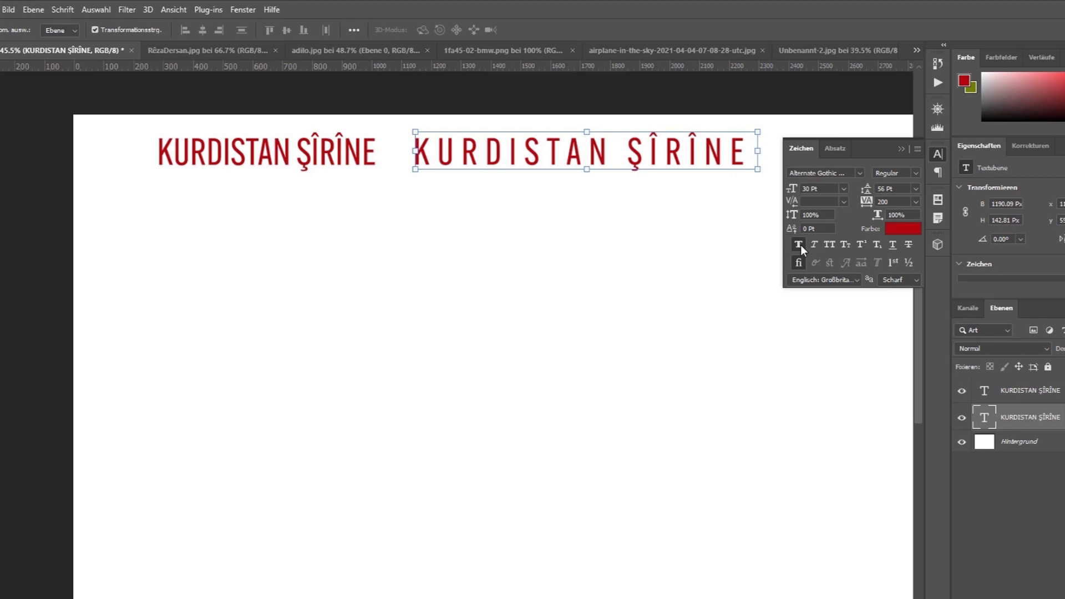
click(814, 244)
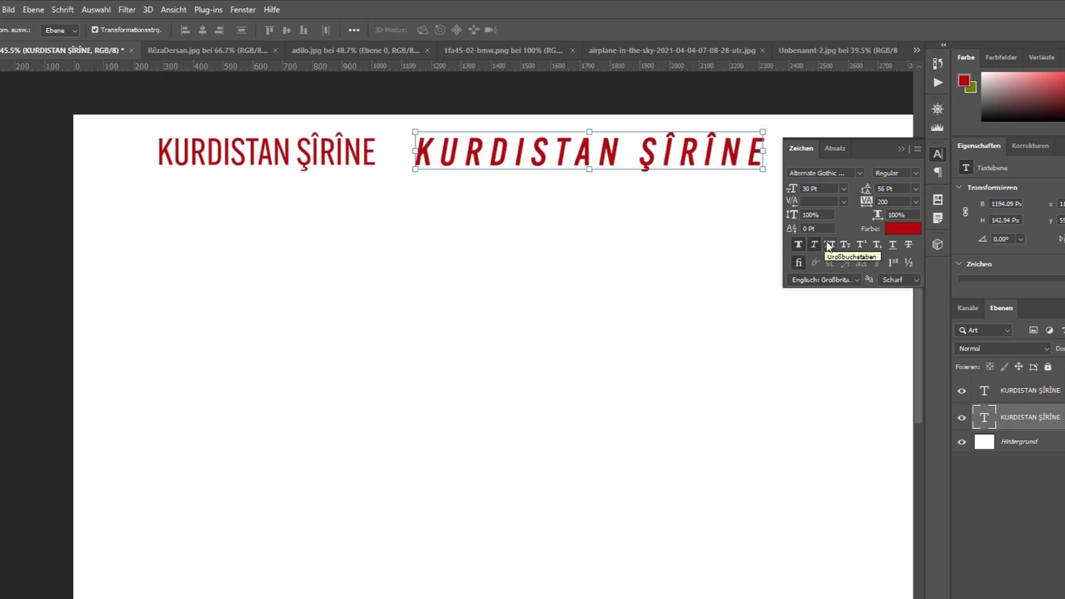
click(894, 245)
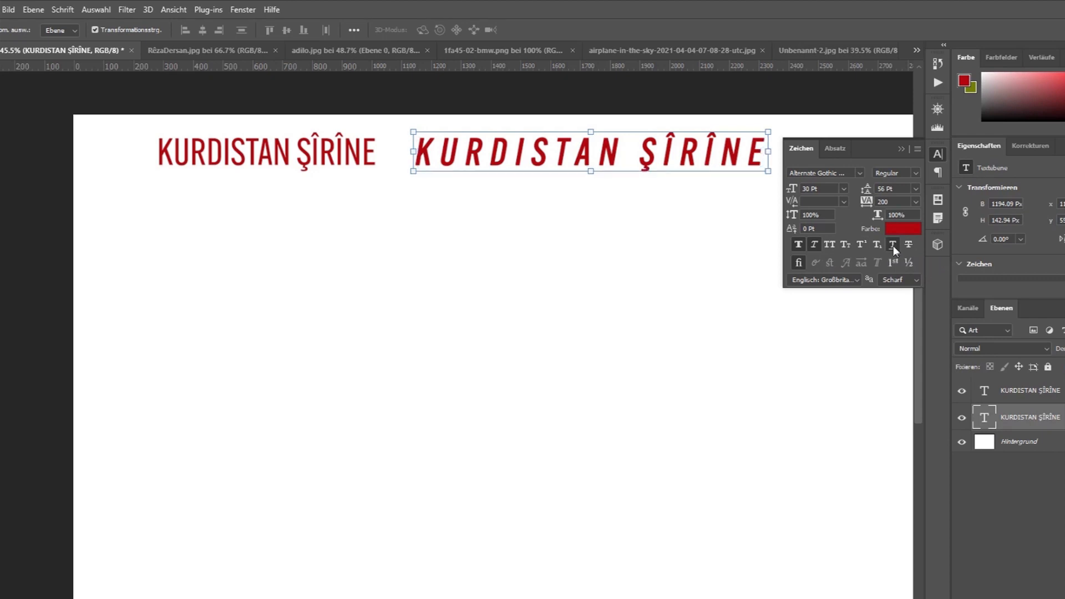
click(862, 245)
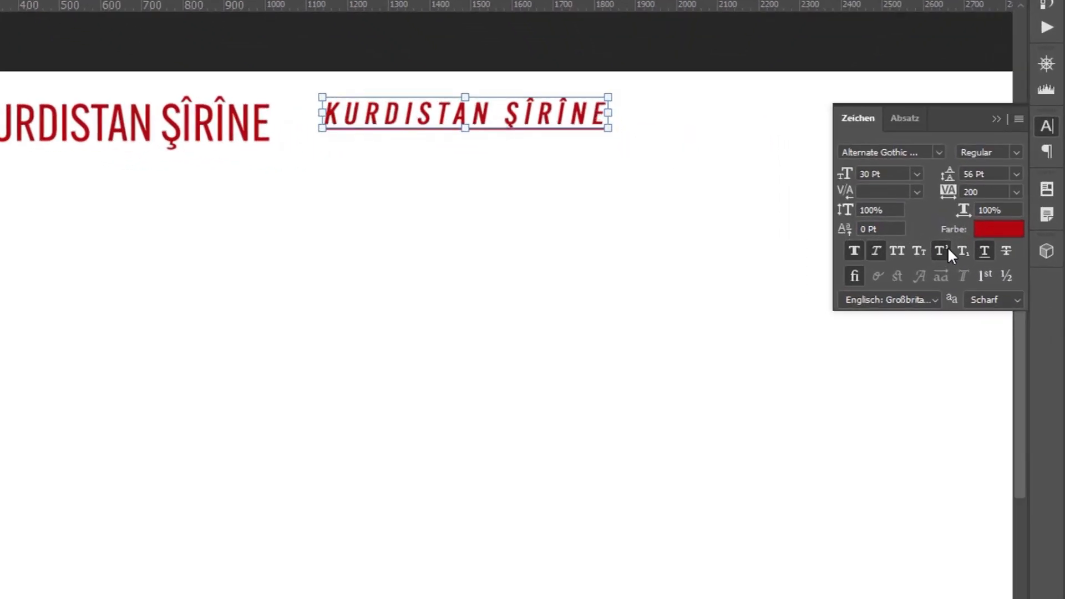
click(947, 247)
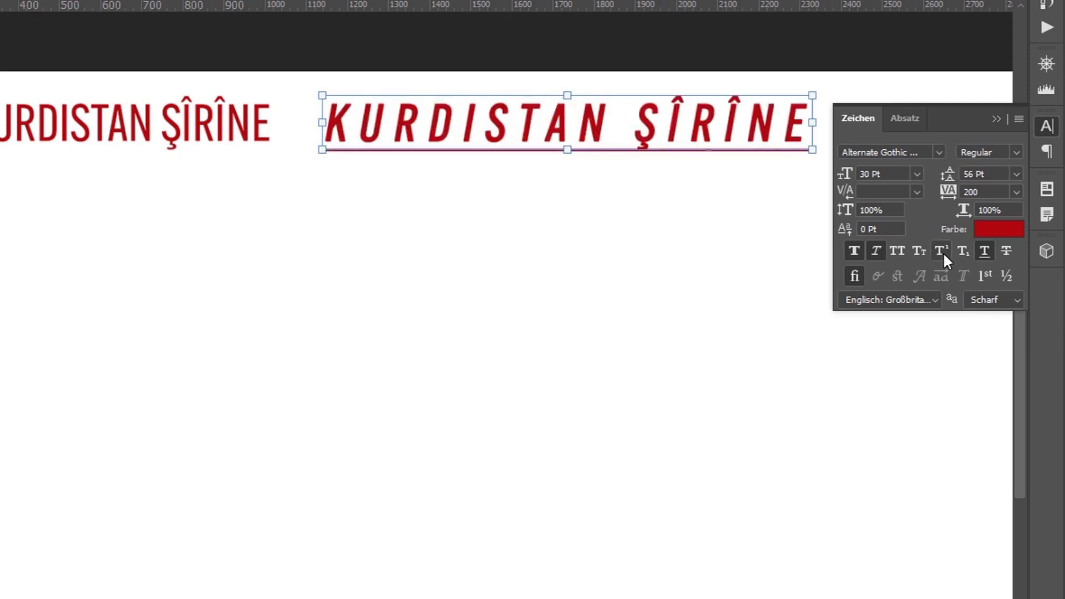
- Move the underlined "KURDISTAN ŞÎRÎNE" text down below the plain one and append a superscript 1 to it
drag(491, 129, 438, 250)
key(t)
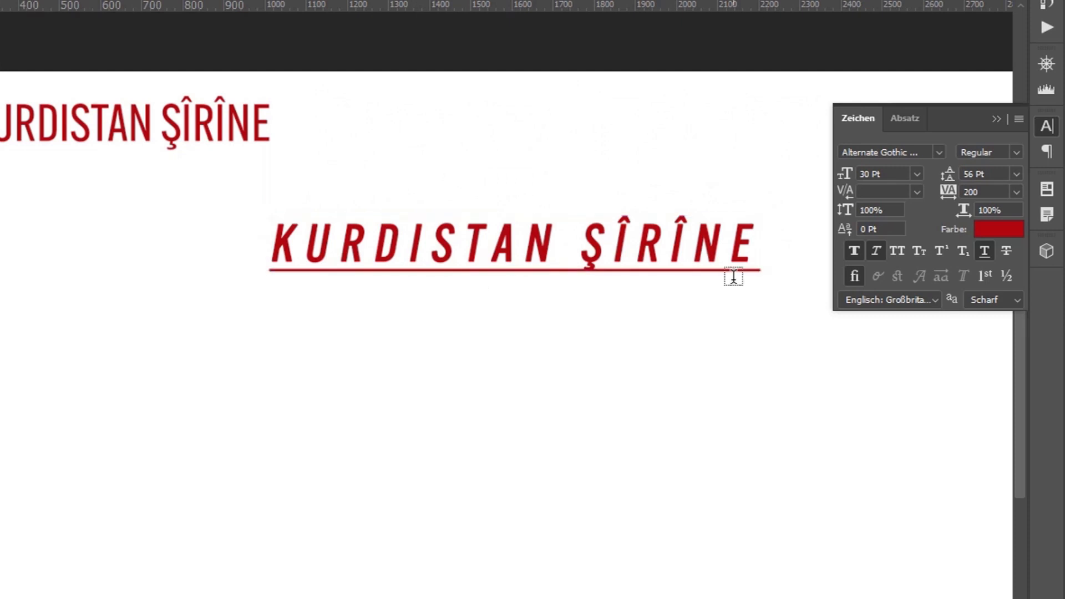
click(751, 232)
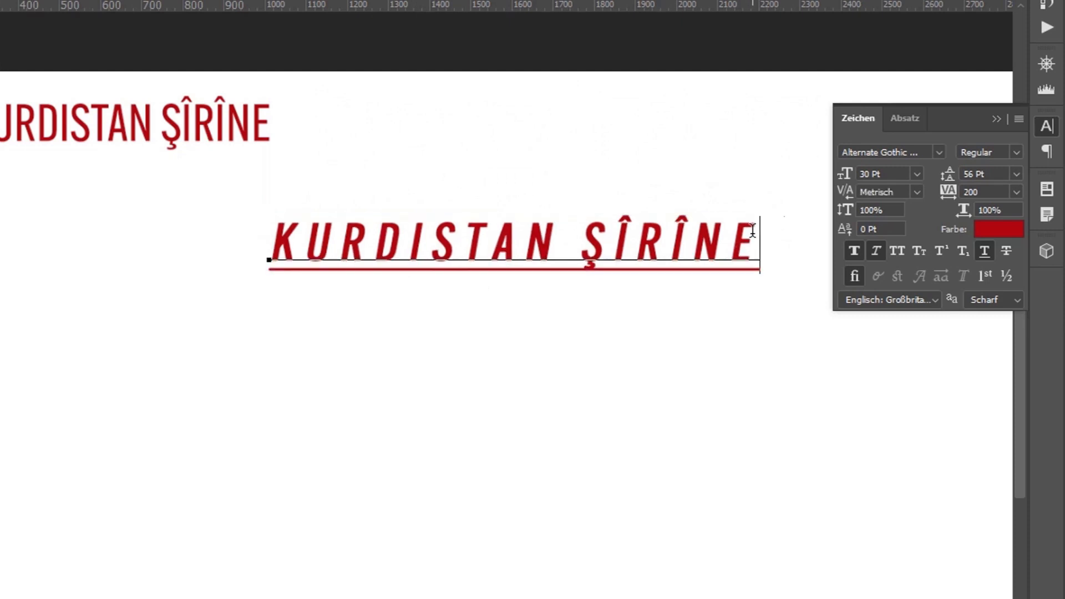
text(1)
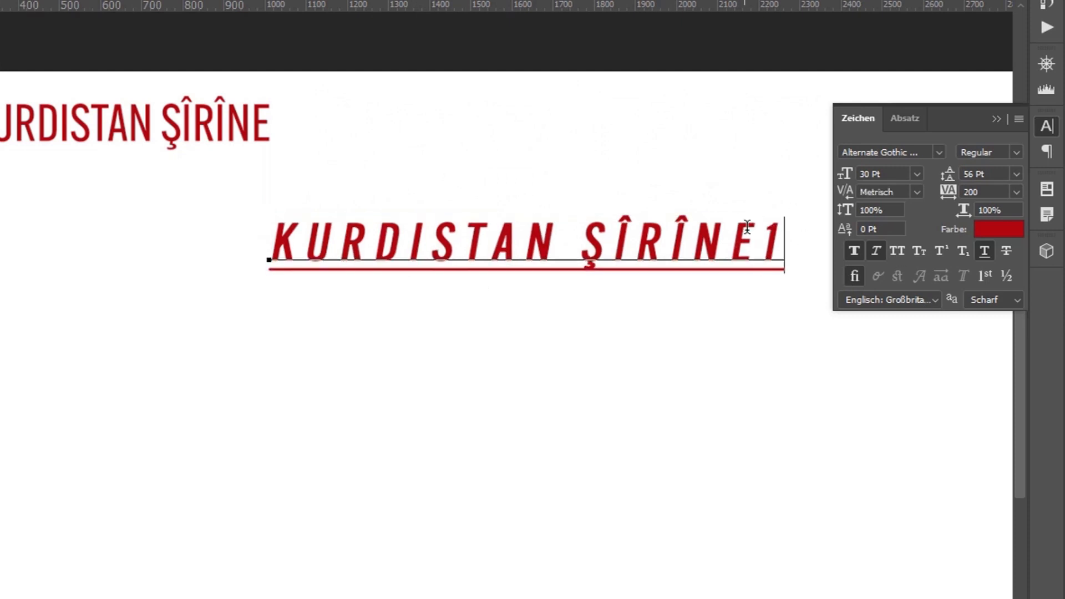
drag(785, 227, 756, 226)
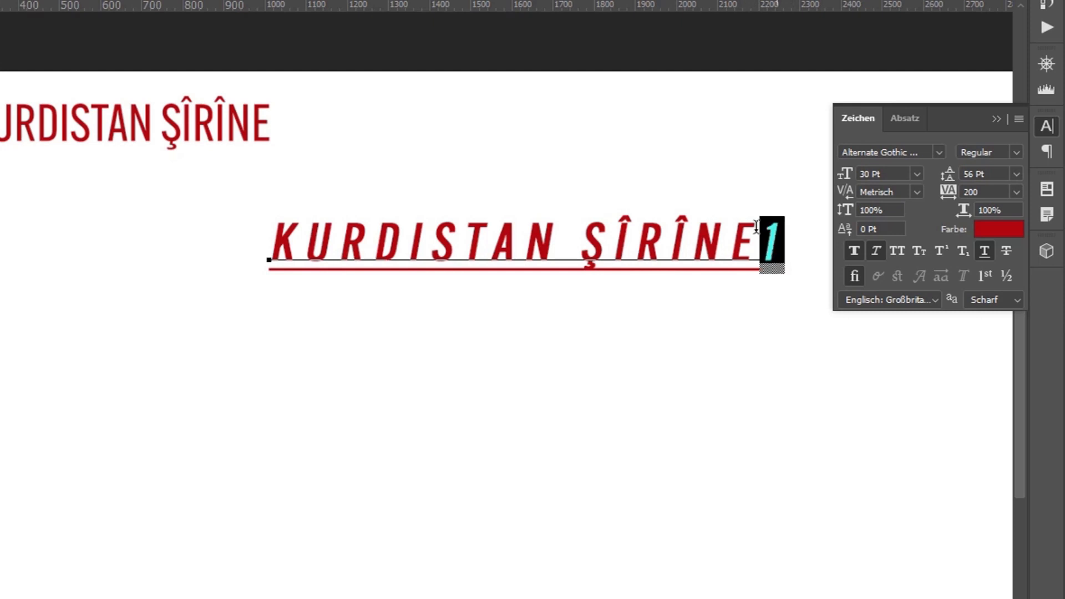
click(944, 251)
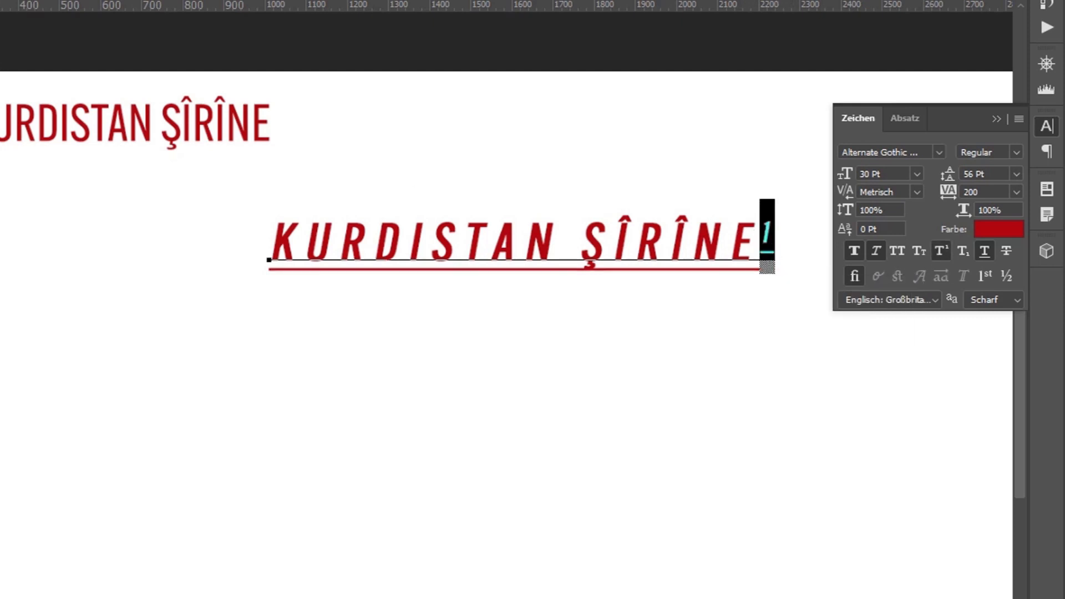
key(ctrl+Return)
drag(713, 257, 610, 278)
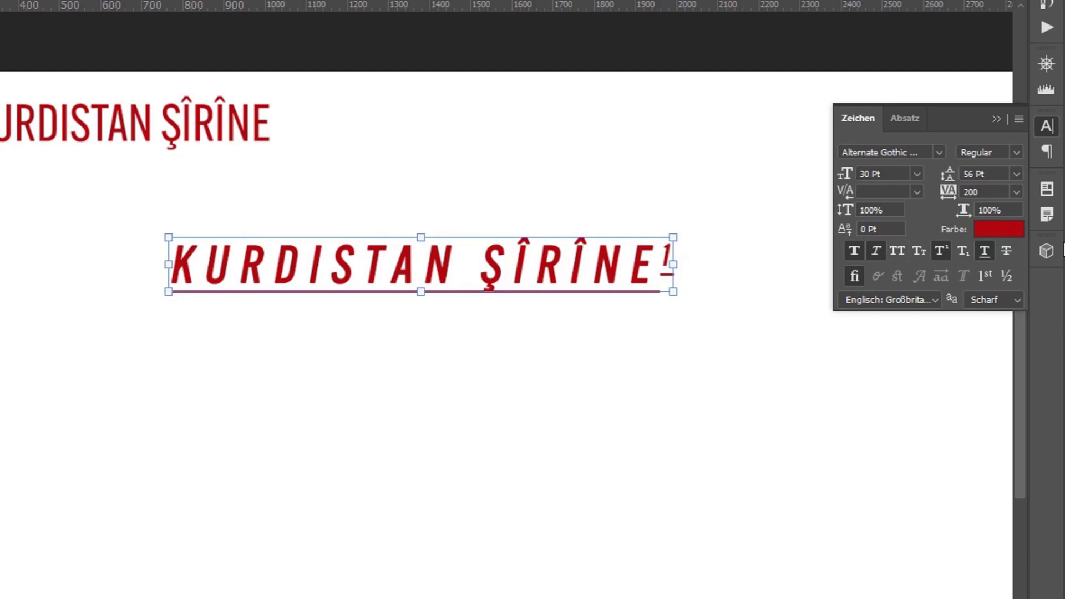
double_click(444, 272)
key(ctrl+a)
key(Escape)
- Draw a text box with Lorem ipsum placeholder text below the underlined "KURDISTAN ŞÎRÎNE" heading
key(m)
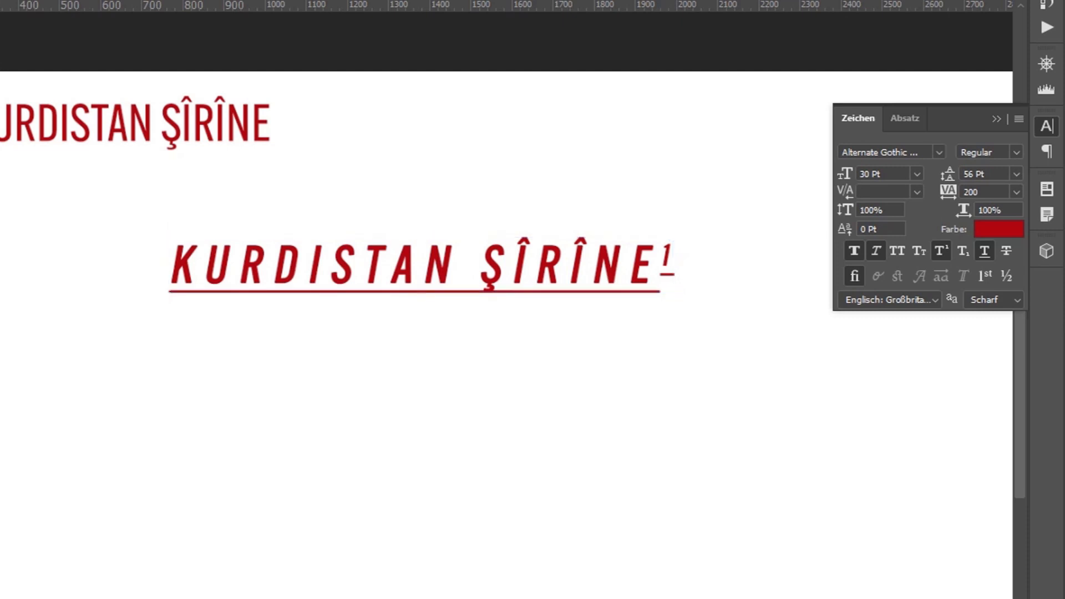
drag(4, 335, 674, 598)
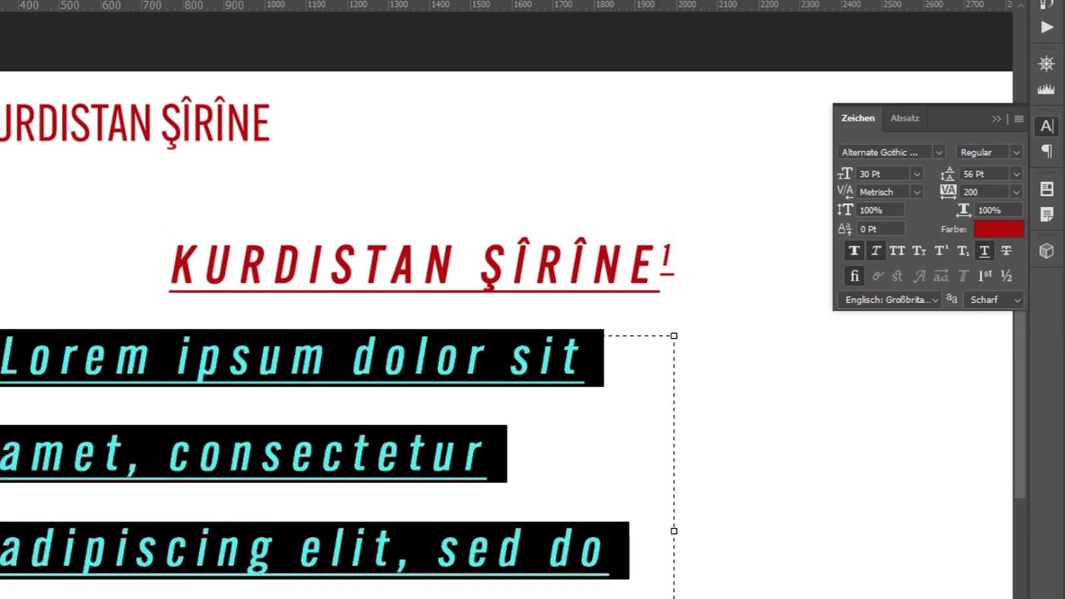
key(Escape)
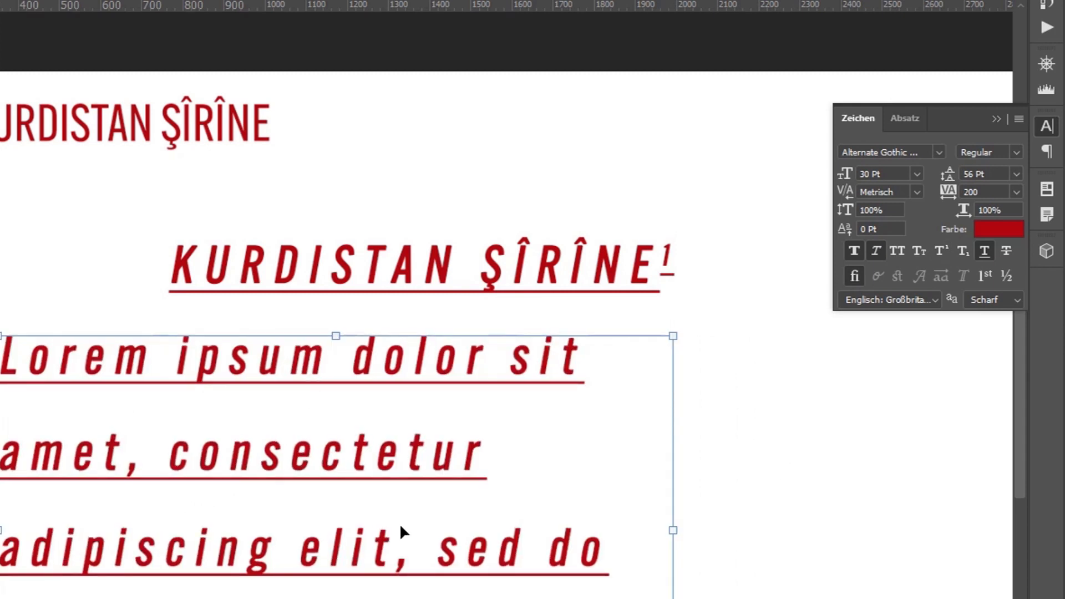
scroll(400, 531, down, 3)
drag(252, 483, 249, 588)
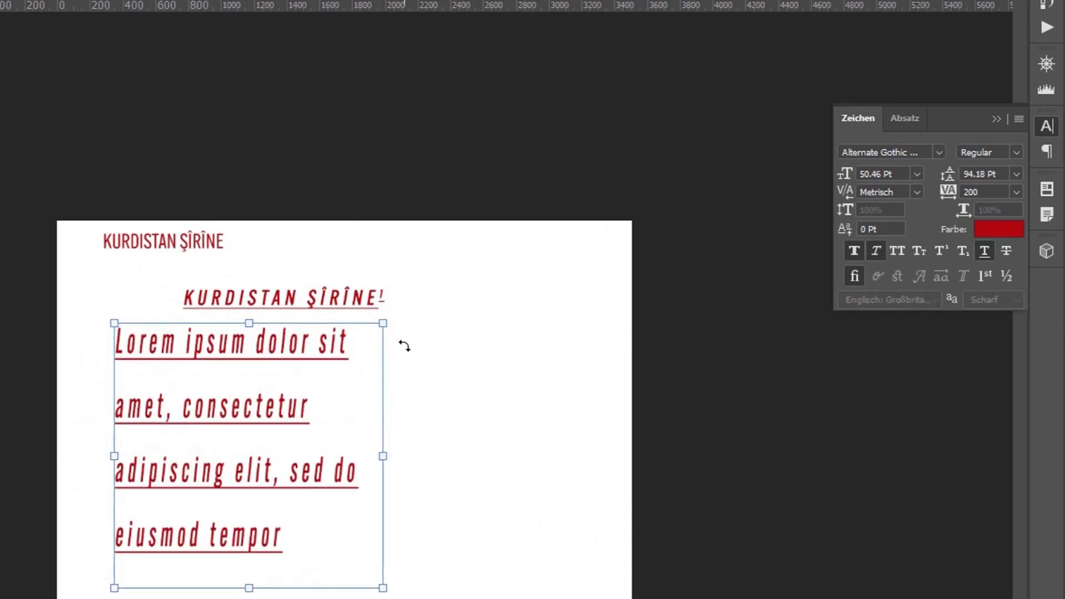
key(Escape)
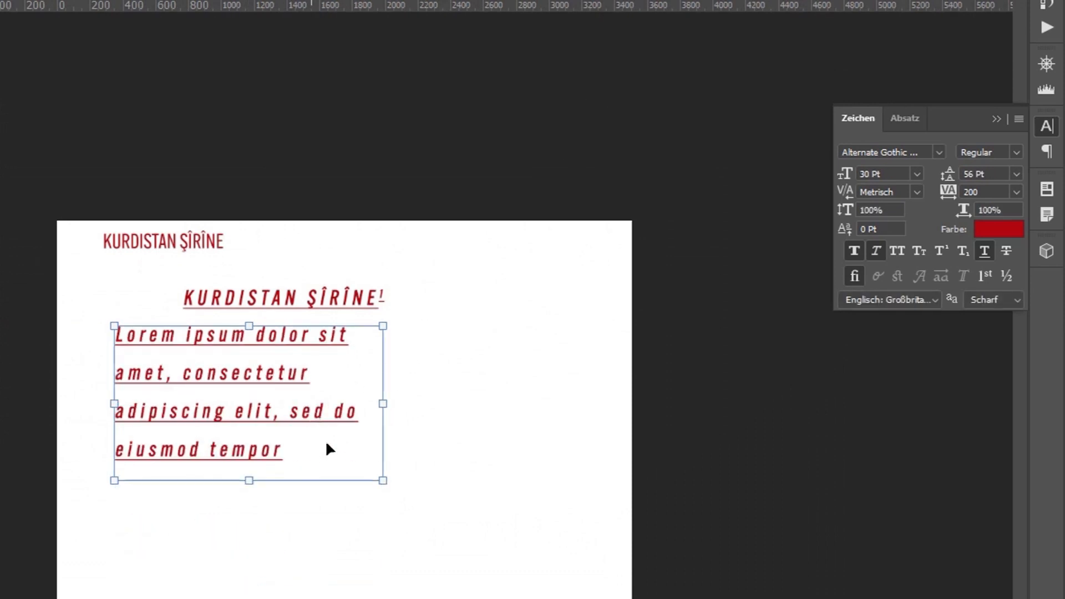
- Extend the Lorem ipsum text box downward in text editing mode so it holds more lines at the same font size
key(ctrl+a)
drag(250, 481, 240, 597)
key(ctrl+Return)
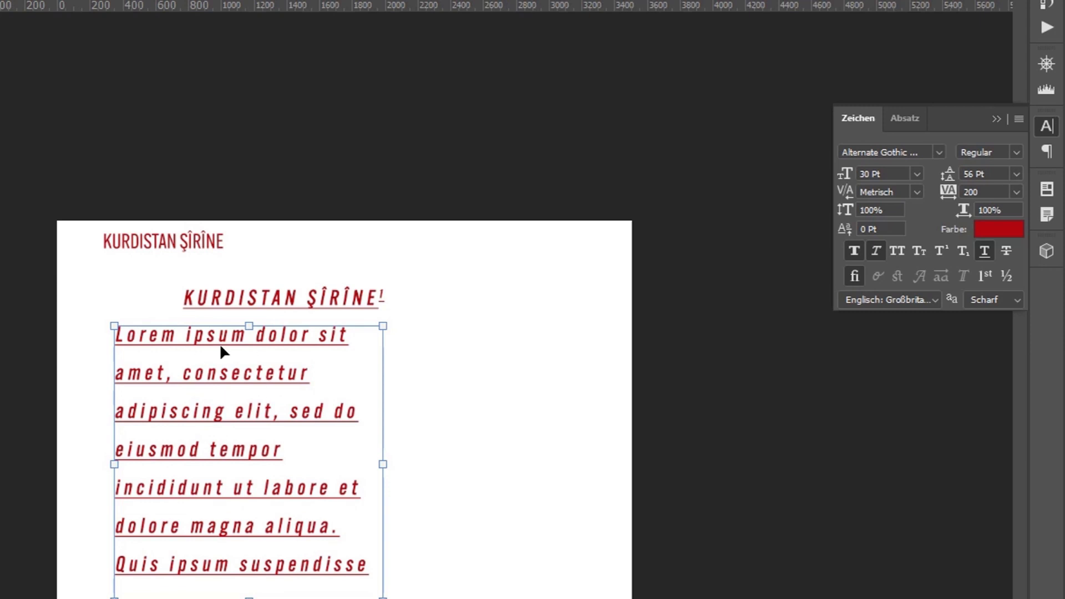
- Try a leading of 72 pt on the Lorem ipsum block and set the leading to Auto
click(1017, 175)
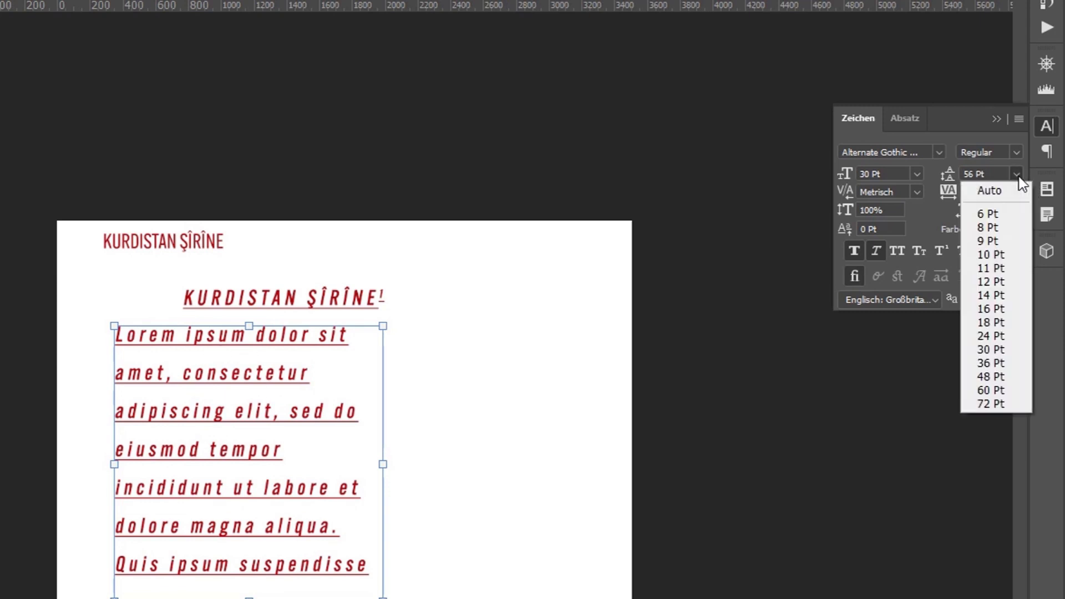
click(998, 403)
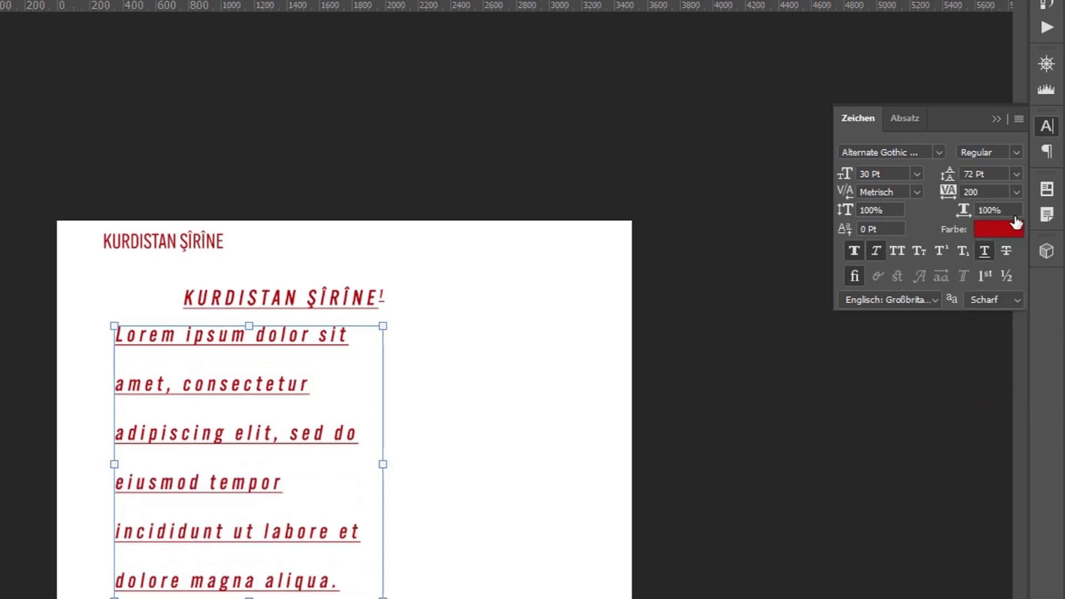
click(1016, 174)
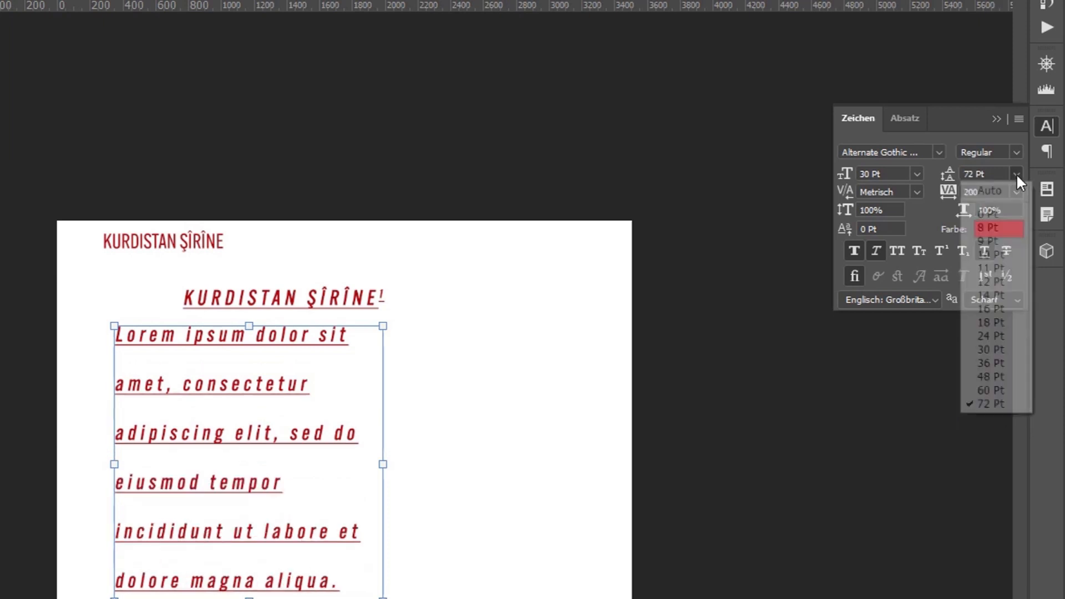
click(990, 192)
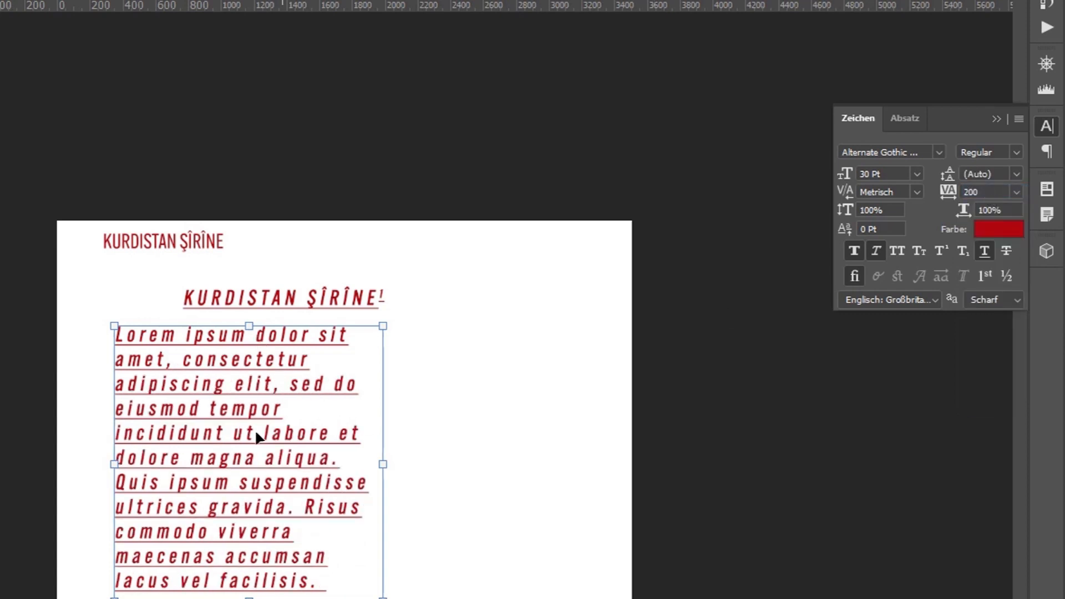
- Try a leading of 16 pt on the Lorem ipsum block and set the leading to 36 pt
click(1016, 174)
click(1002, 309)
click(1018, 174)
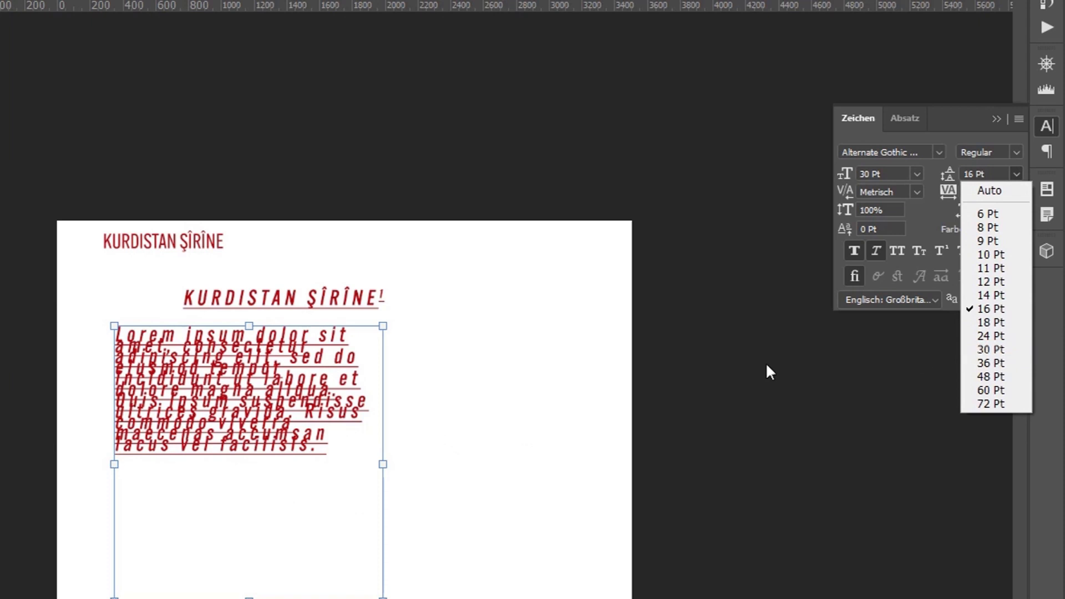
click(888, 174)
drag(894, 173, 831, 177)
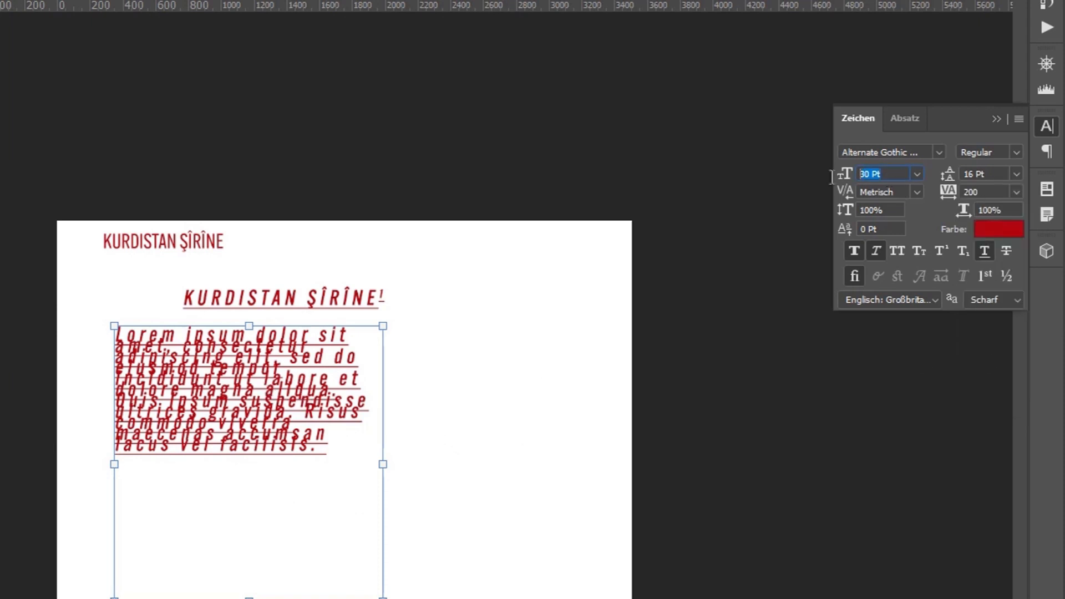
click(1017, 174)
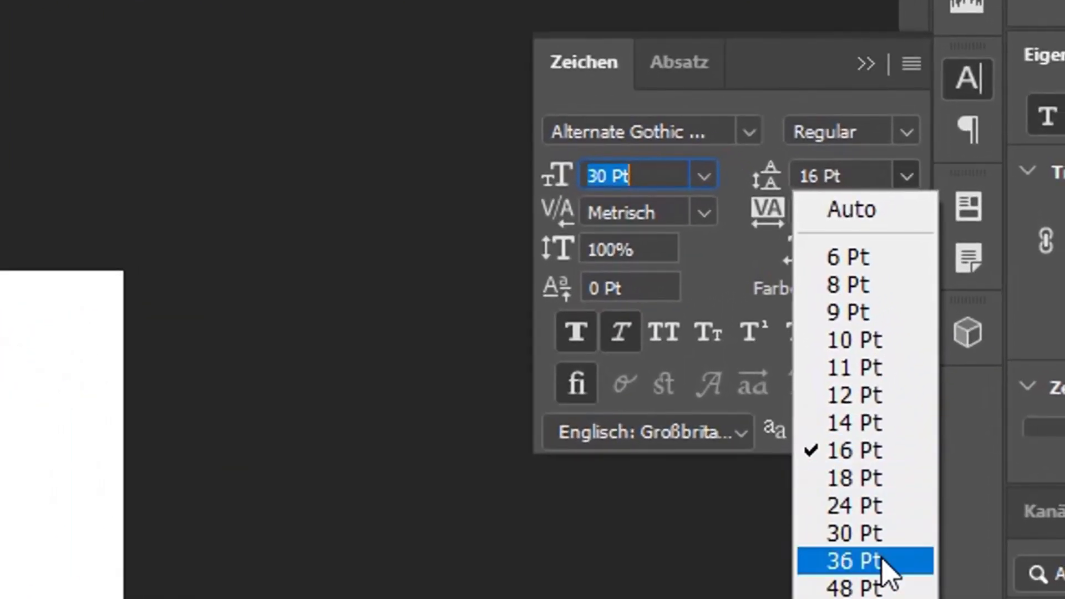
click(876, 561)
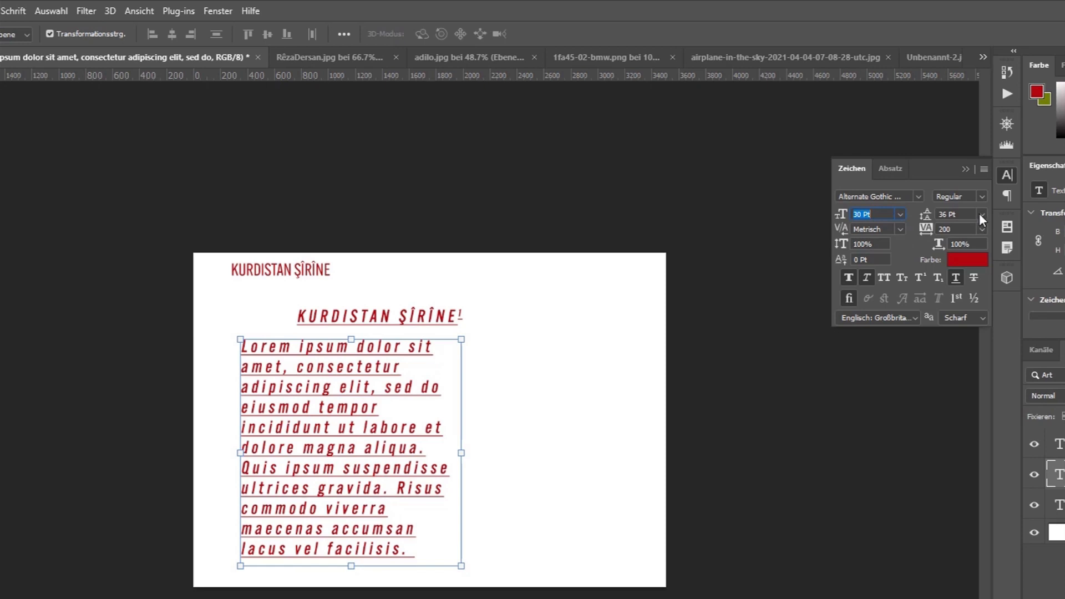
- Set the font style of the Lorem ipsum block to Heavy
click(981, 193)
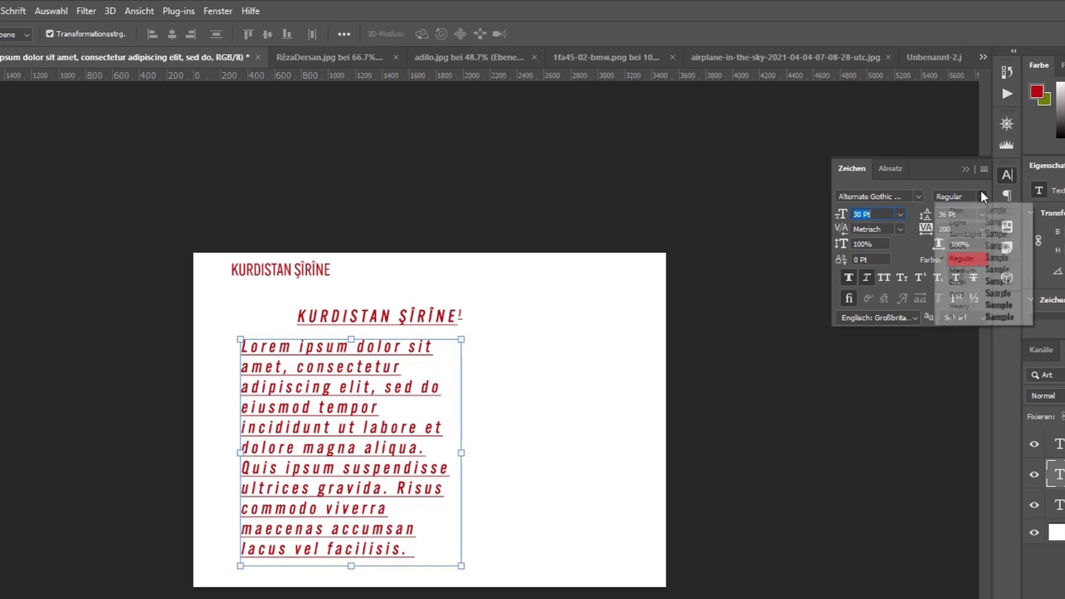
click(981, 192)
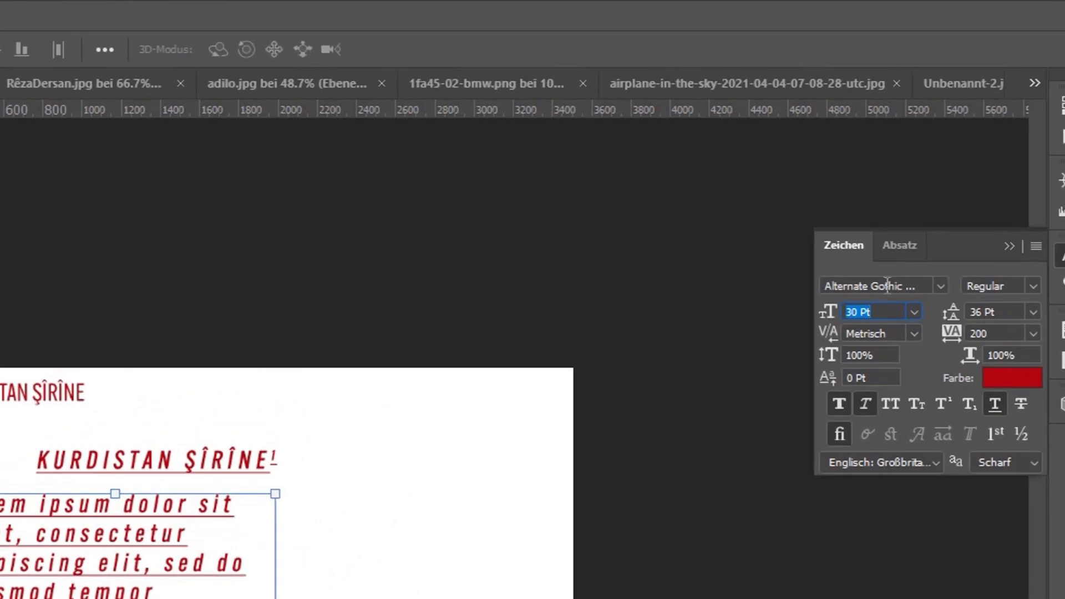
click(1037, 288)
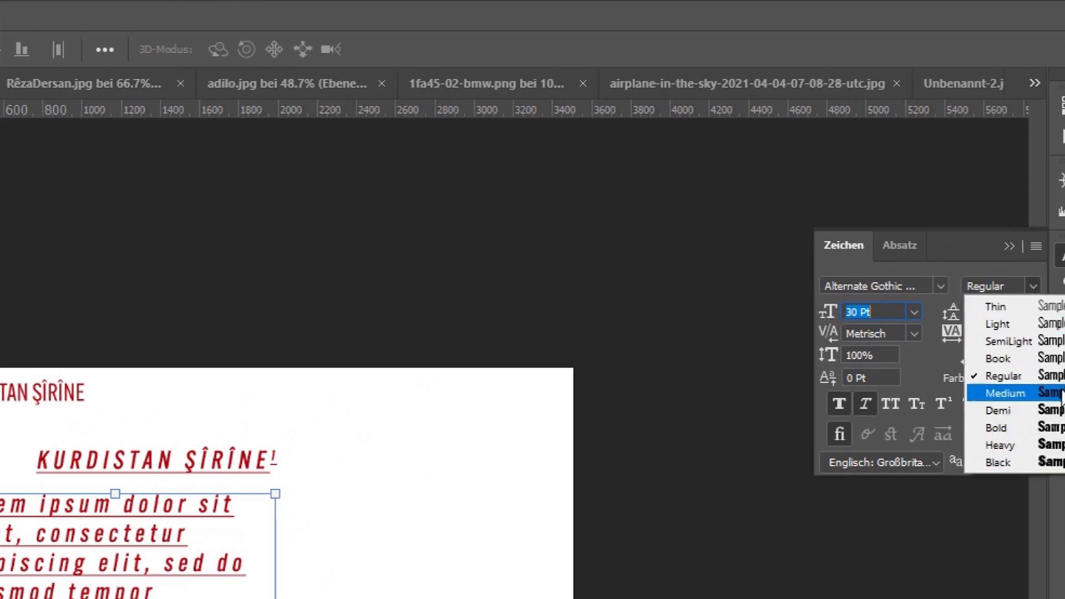
click(1051, 445)
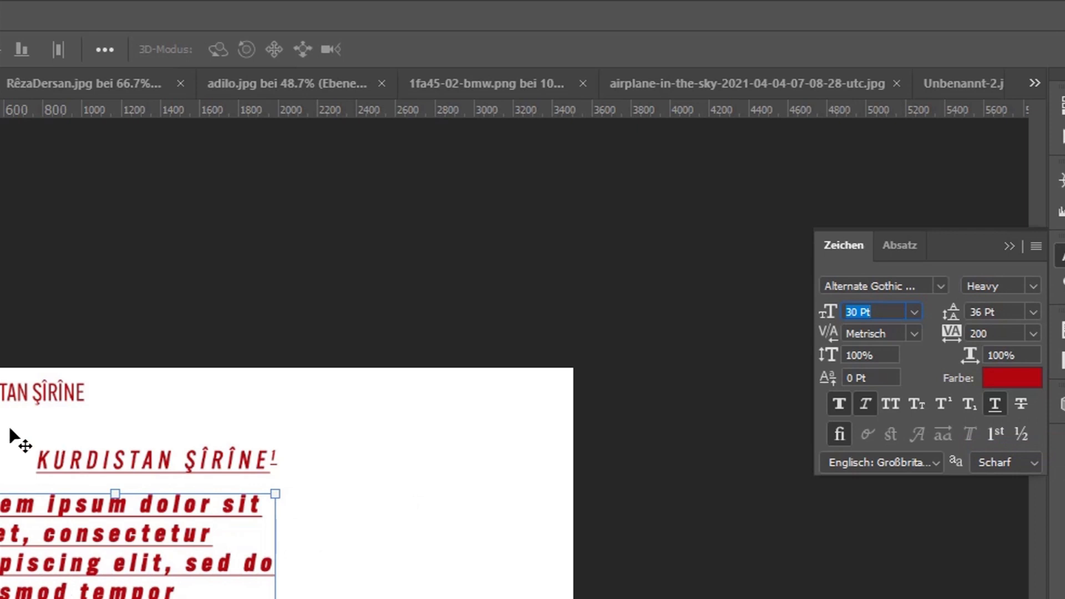
- Move the Lorem ipsum block slightly to the left and delete it along with both KURDISTAN ŞÎRÎNE text layers
drag(160, 568, 119, 571)
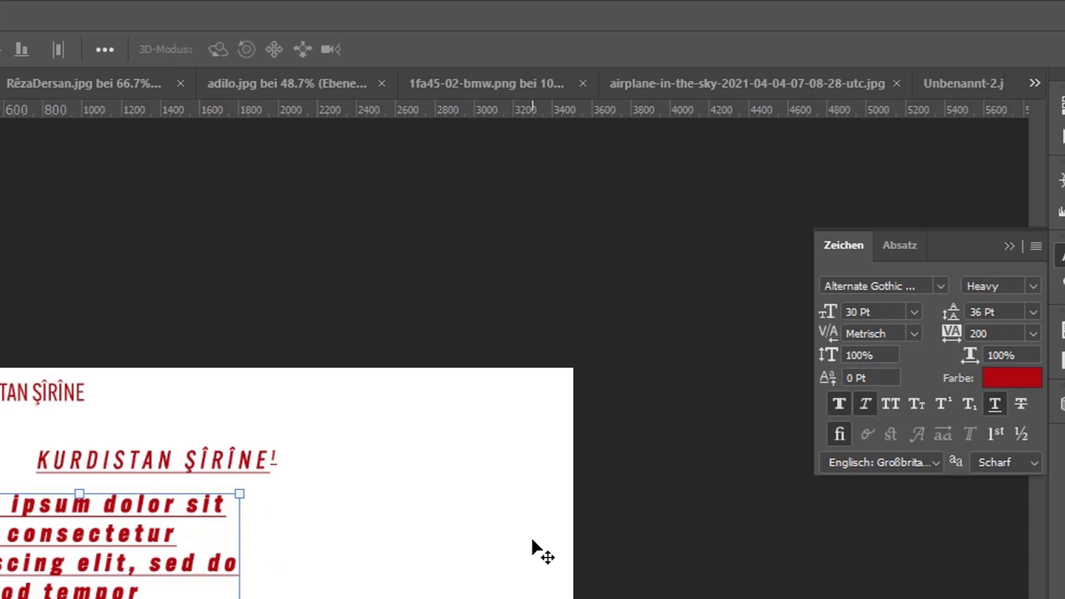
key(alt+[)
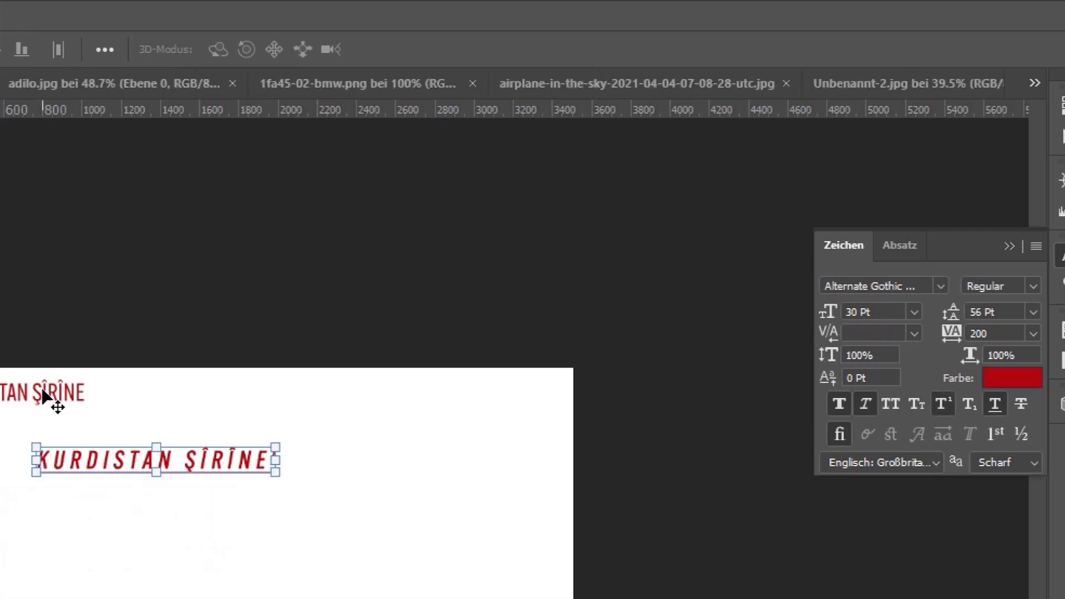
click(44, 392)
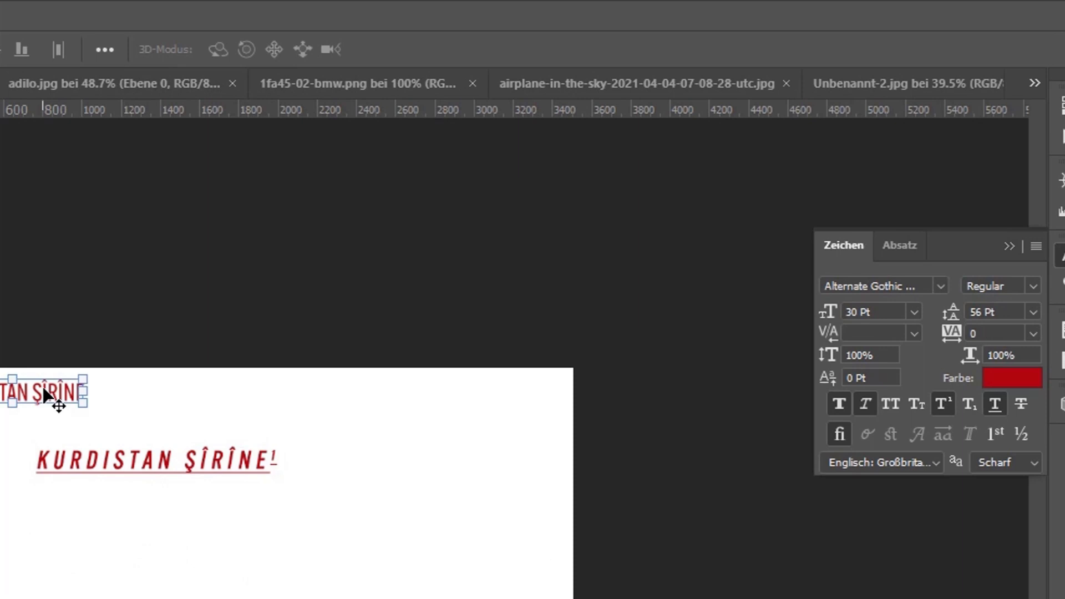
key(alt+[)
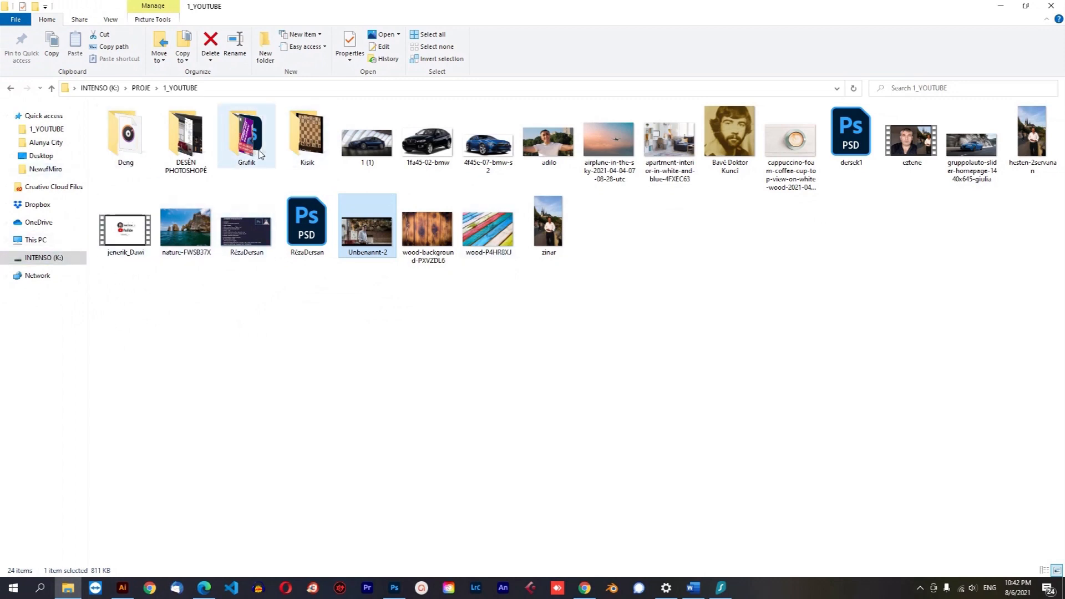
- Switch to File Explorer, view the flyer Kopie image from the Alanya City folder, close it and return to Photoshop
click(60, 147)
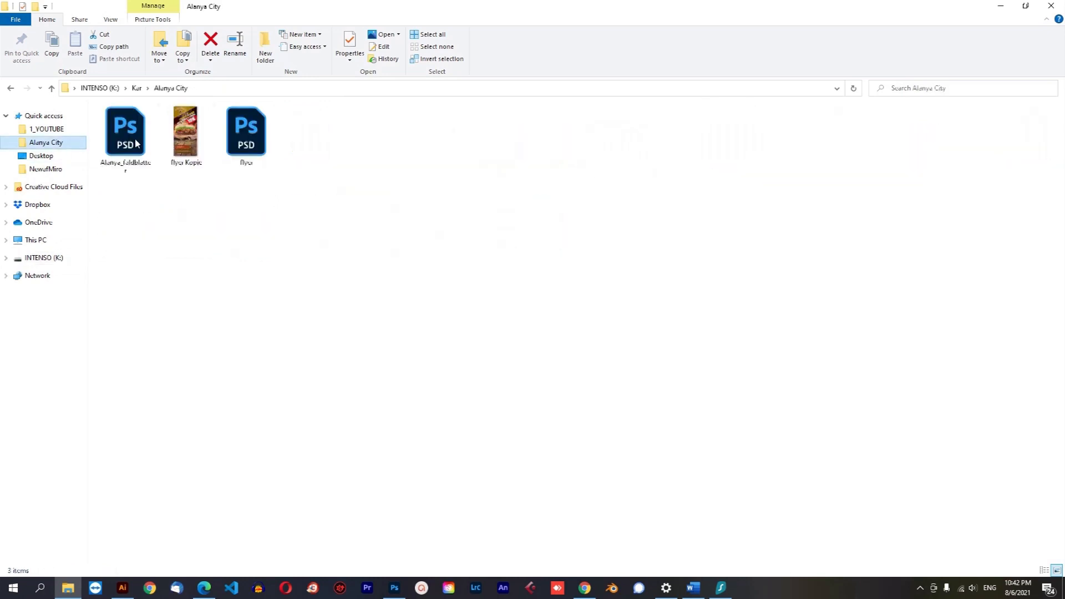
click(185, 136)
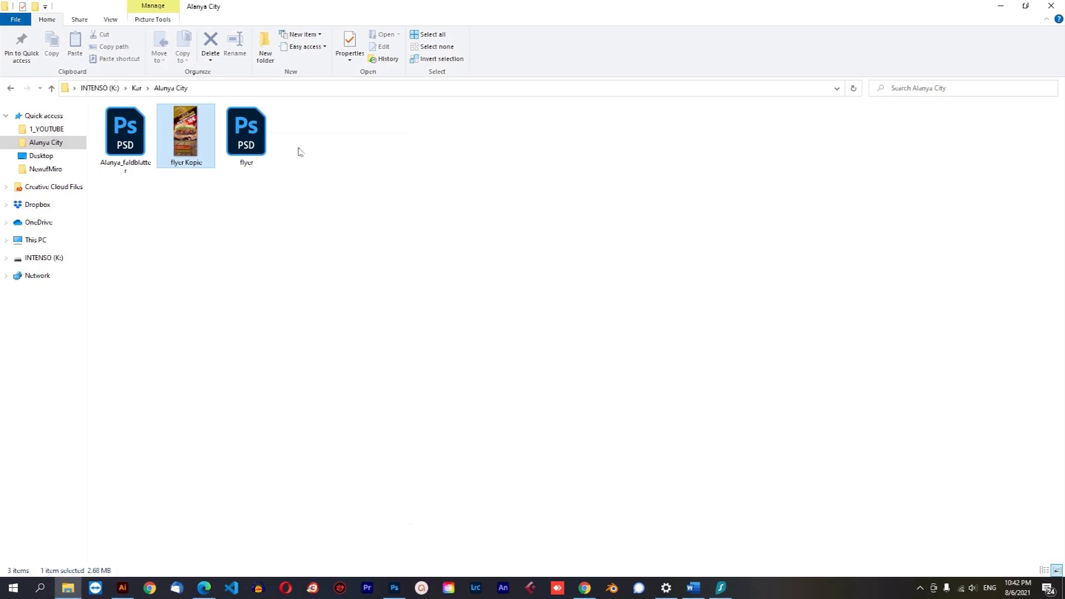
key(shift+F10)
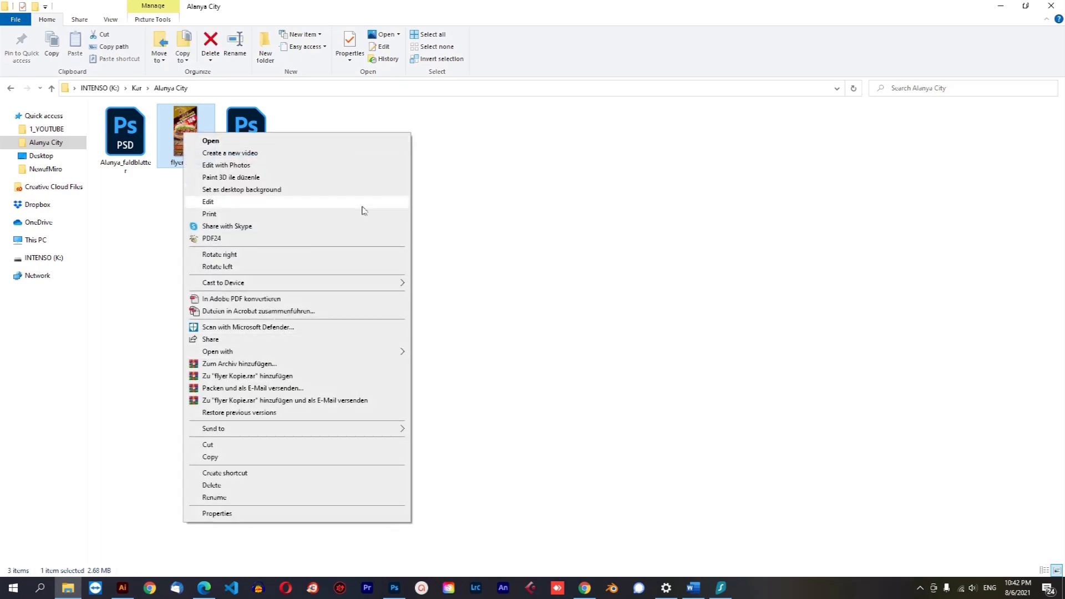
click(214, 140)
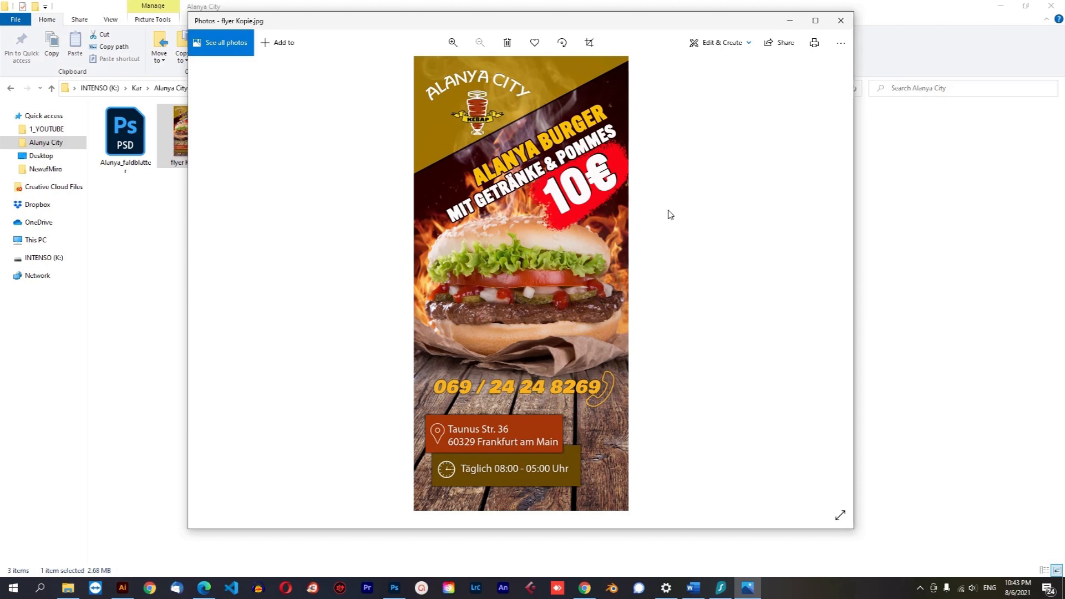
click(841, 22)
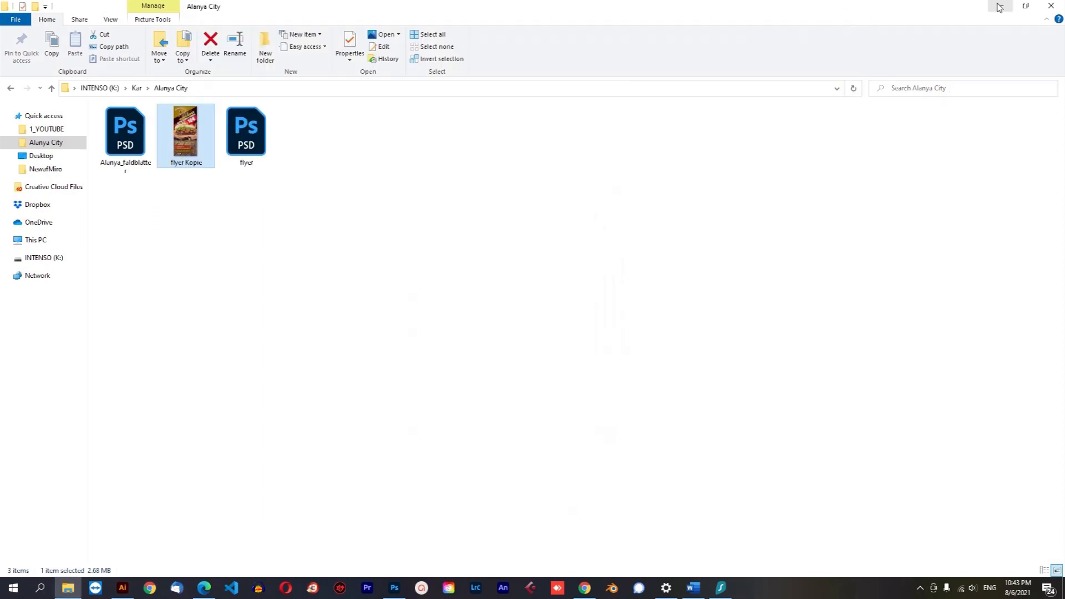
key(alt+Tab)
- Look through the Type tool variants and the Path Selection and Direct Selection tools
click(14, 293)
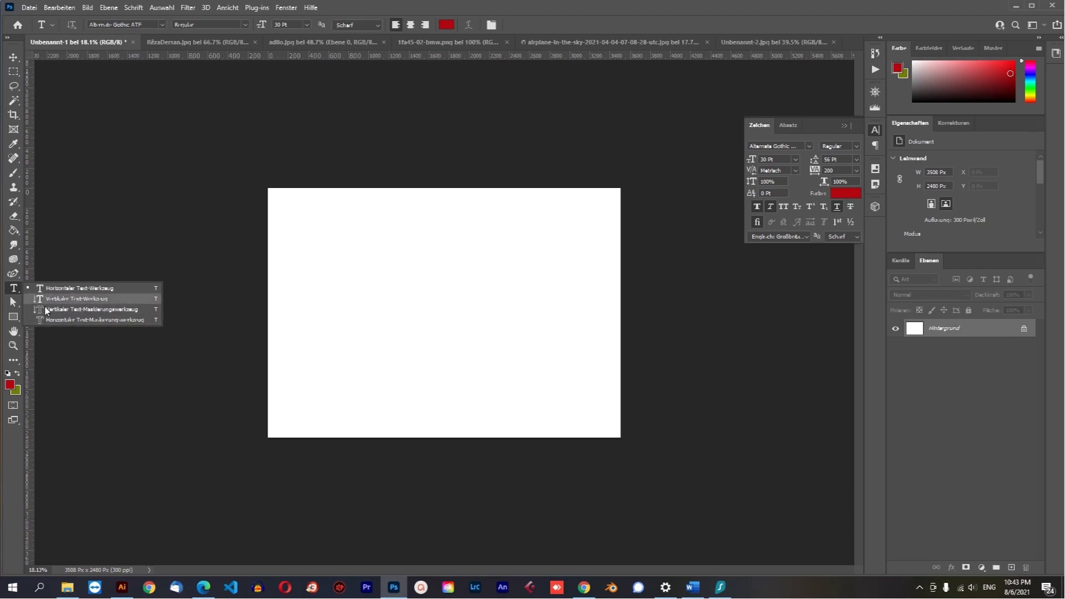
click(14, 304)
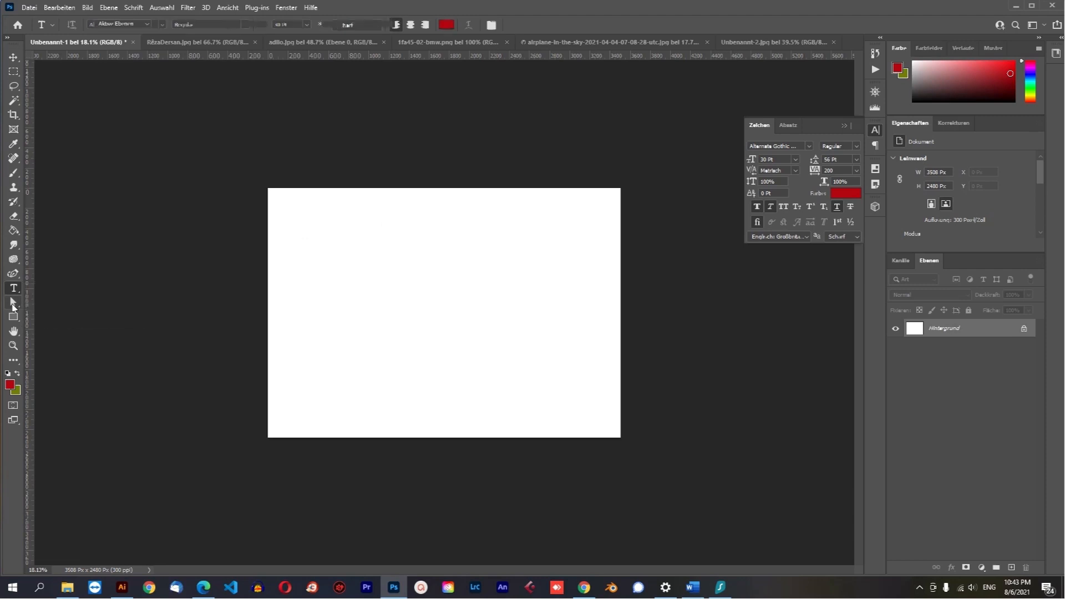
right_click(13, 304)
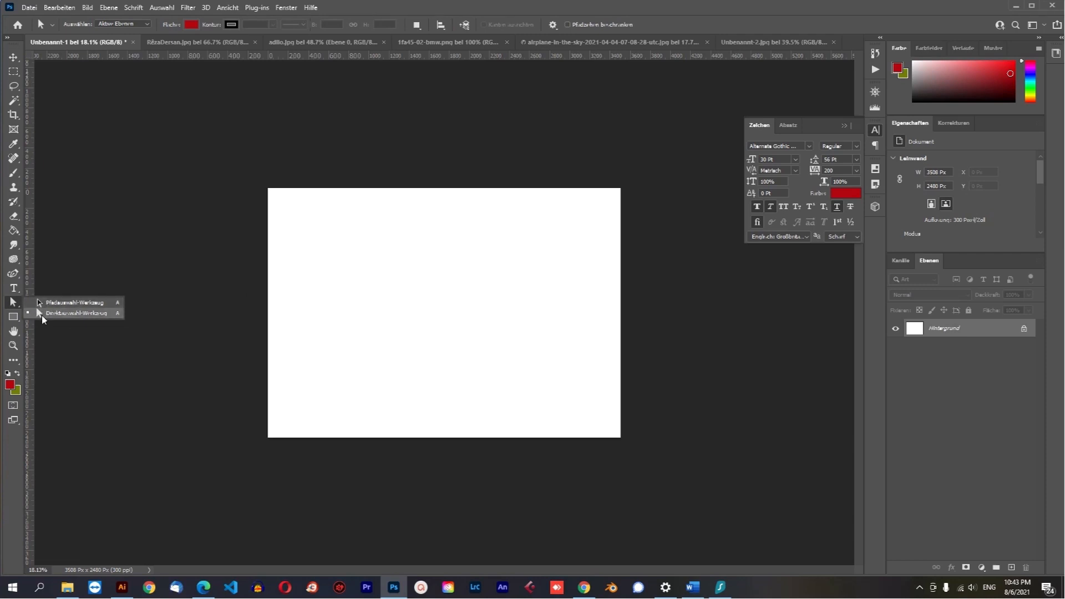
click(45, 313)
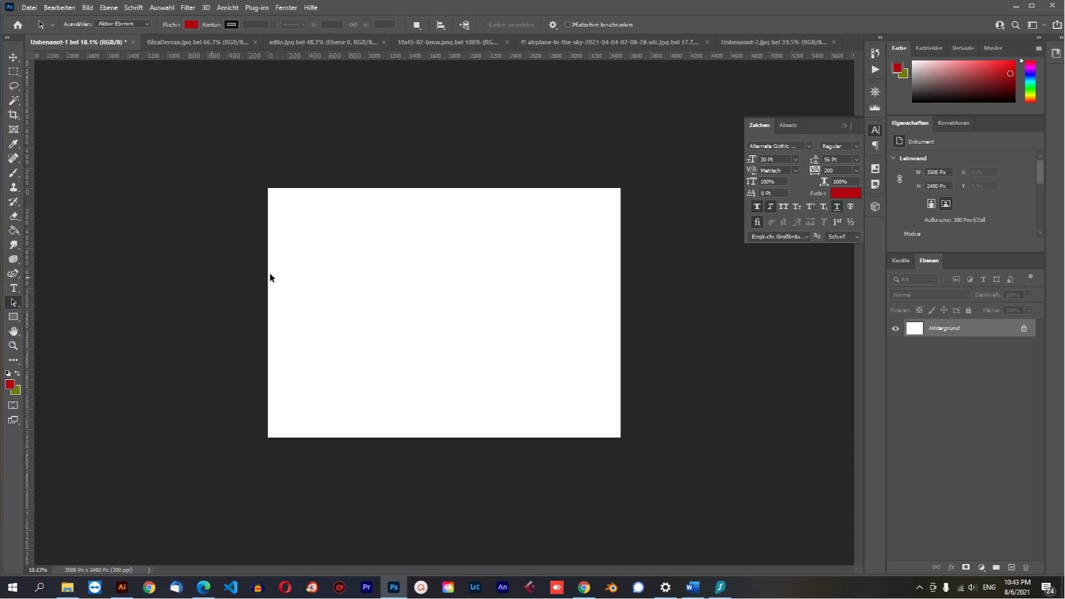
right_click(14, 303)
click(44, 313)
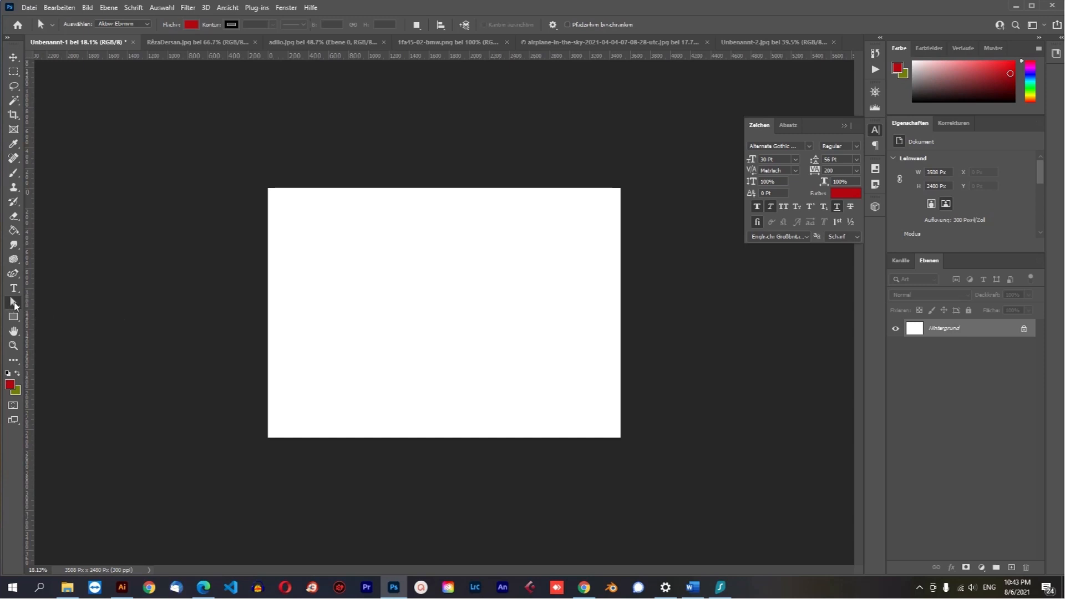
right_click(10, 305)
click(57, 313)
- Draw an outlined rectangle about 1590 × 894 px on the upper canvas and shift it slightly right with the Move tool
click(11, 319)
drag(315, 229, 474, 320)
click(14, 57)
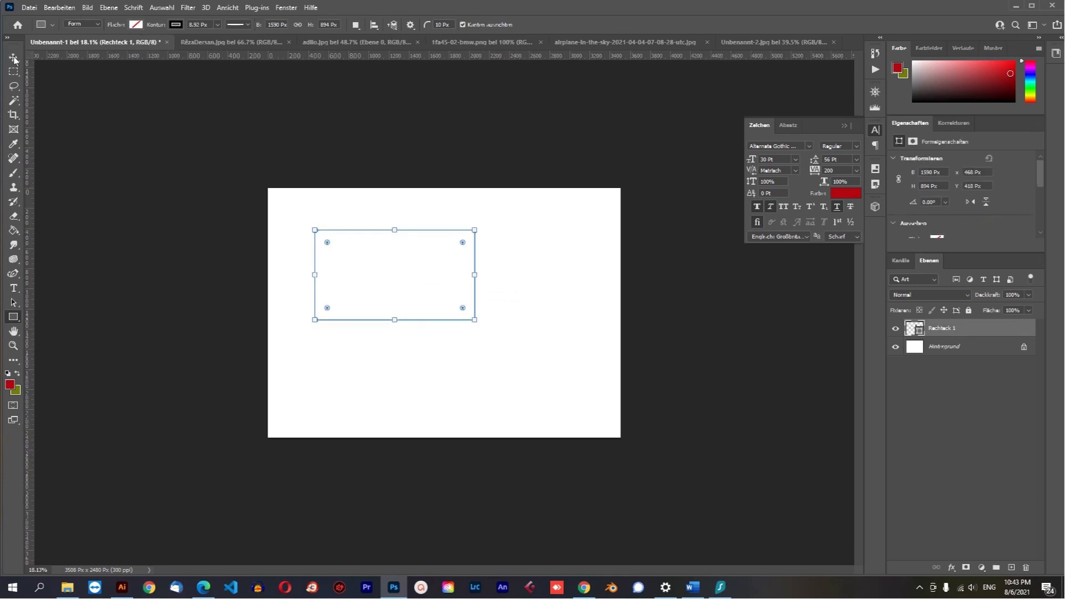
drag(426, 235, 451, 239)
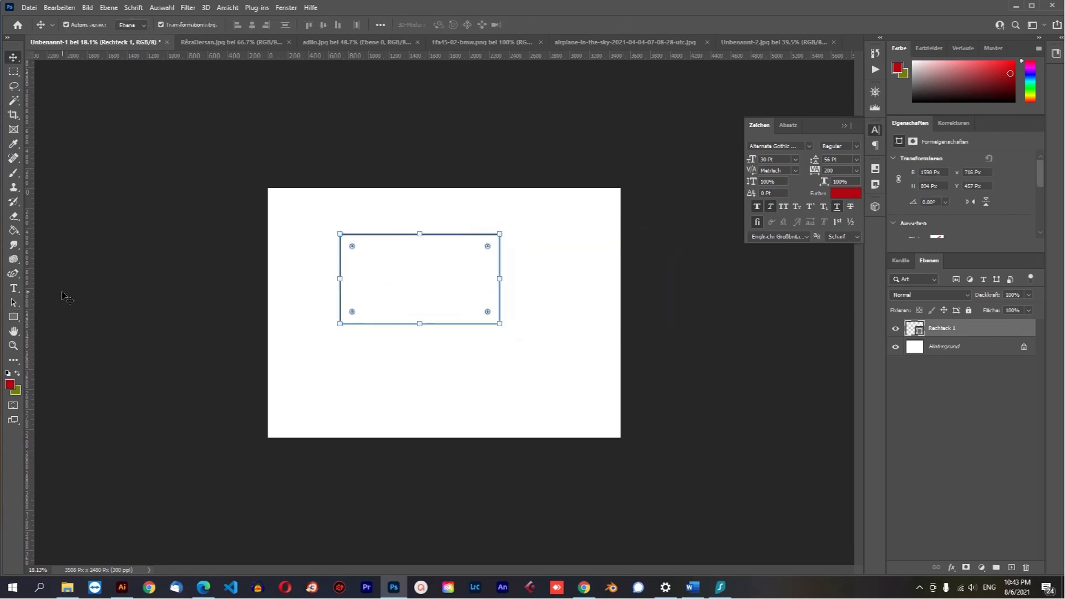
- Move the rectangle further right to about X 1193 px, Y 473 px using the Direct Selection tool
click(13, 303)
click(41, 313)
drag(387, 237, 505, 238)
- Delete the rectangle from the canvas
click(13, 317)
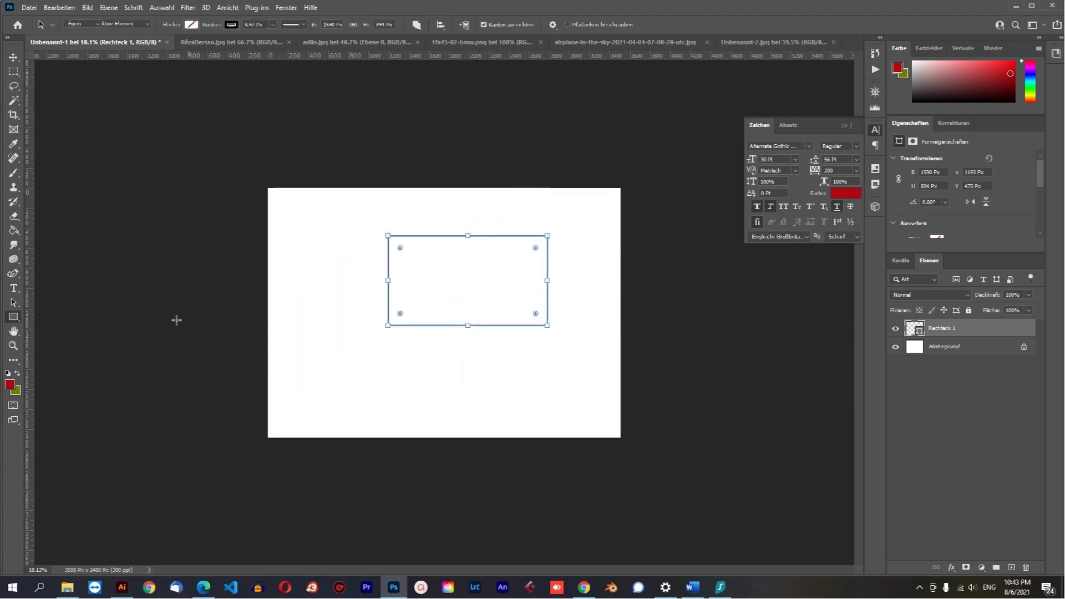
click(13, 59)
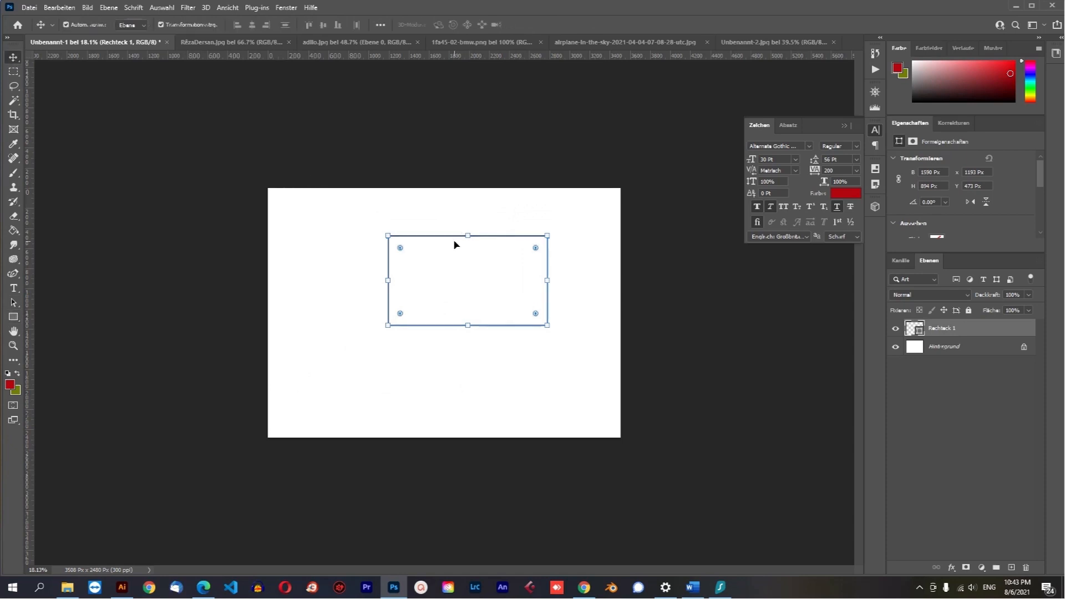
key(Delete)
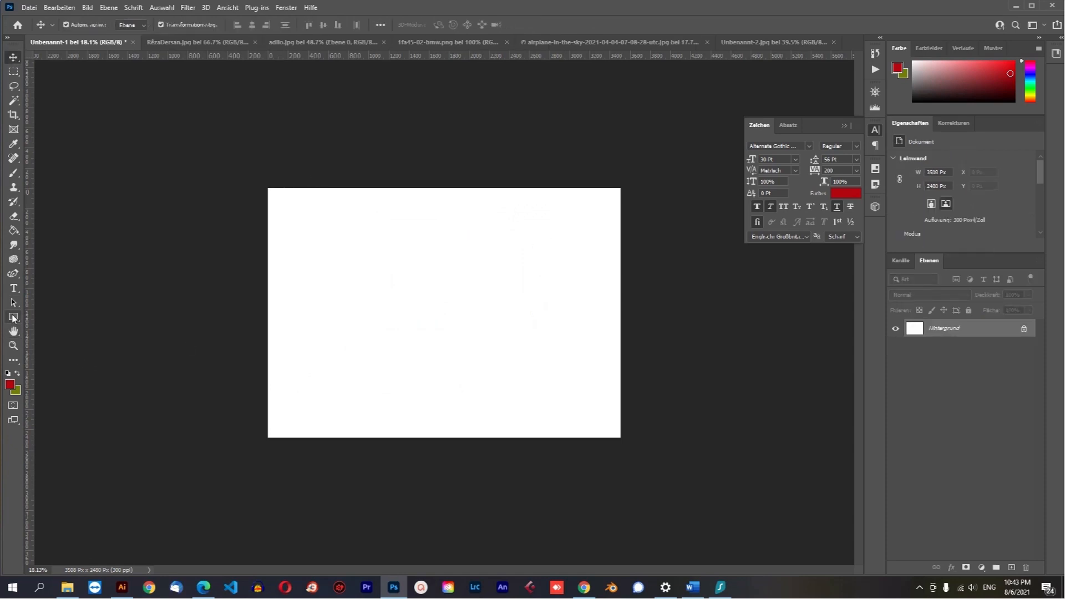
- Draw a rectangle about 1539 × 1225 px in the canvas's upper left and extend the properties area to show its shape settings
click(13, 317)
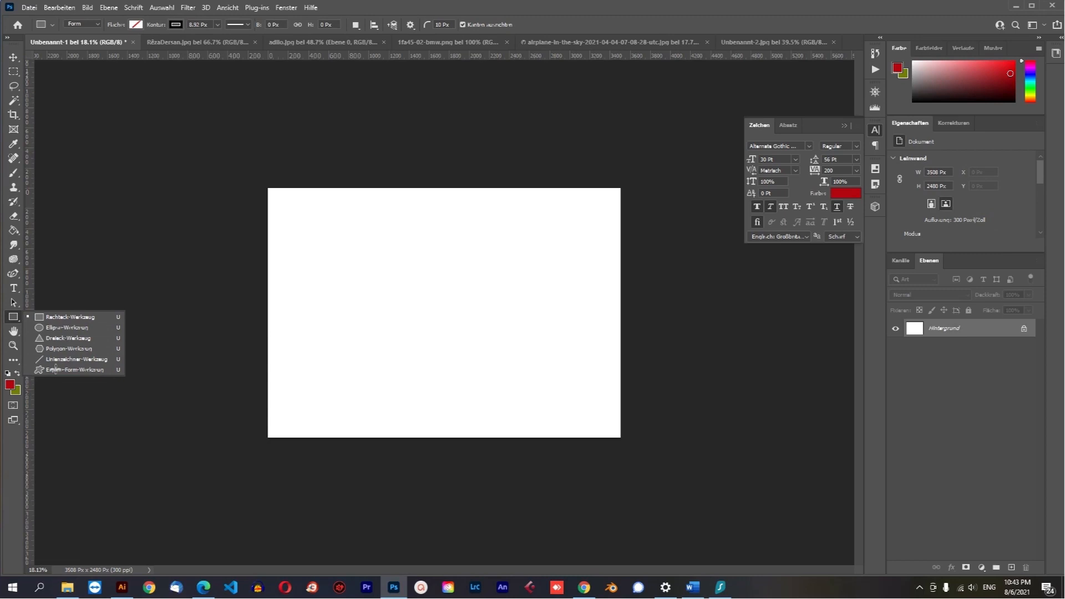
click(38, 320)
click(13, 316)
click(59, 317)
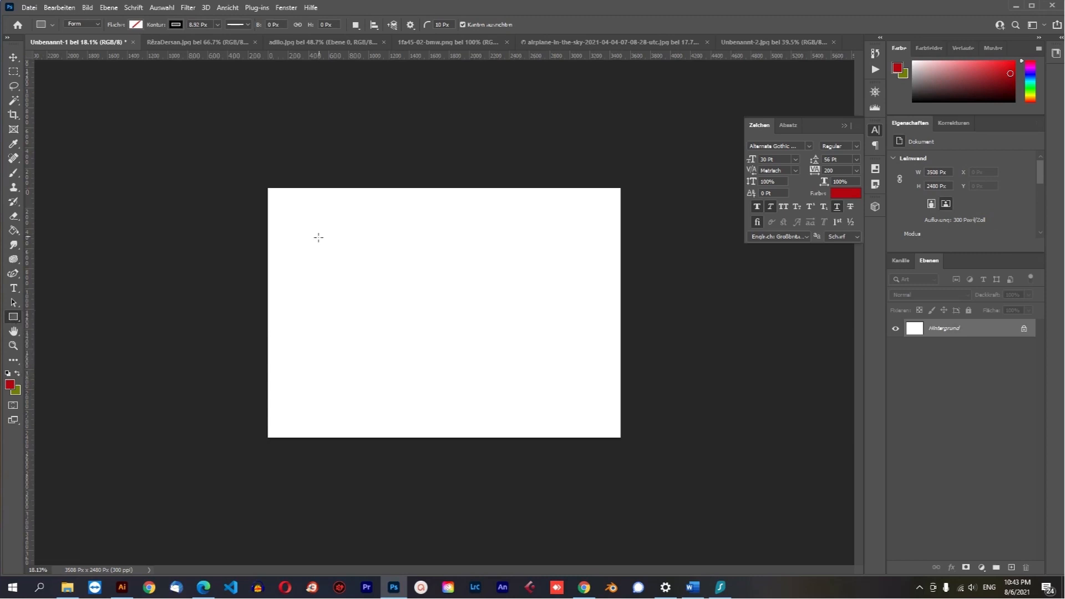
drag(307, 210, 461, 331)
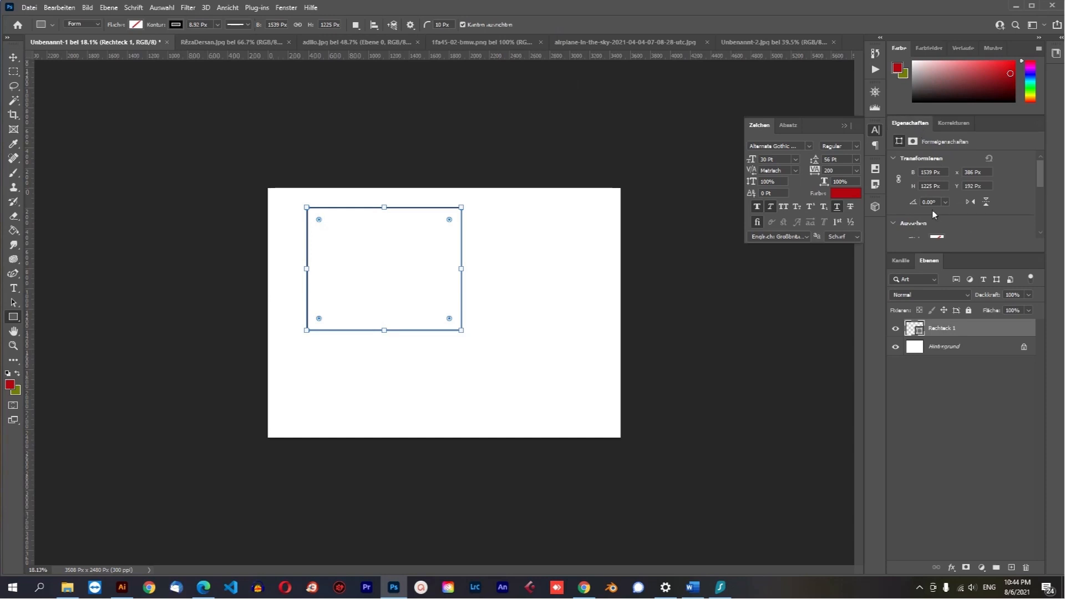
drag(947, 253, 947, 437)
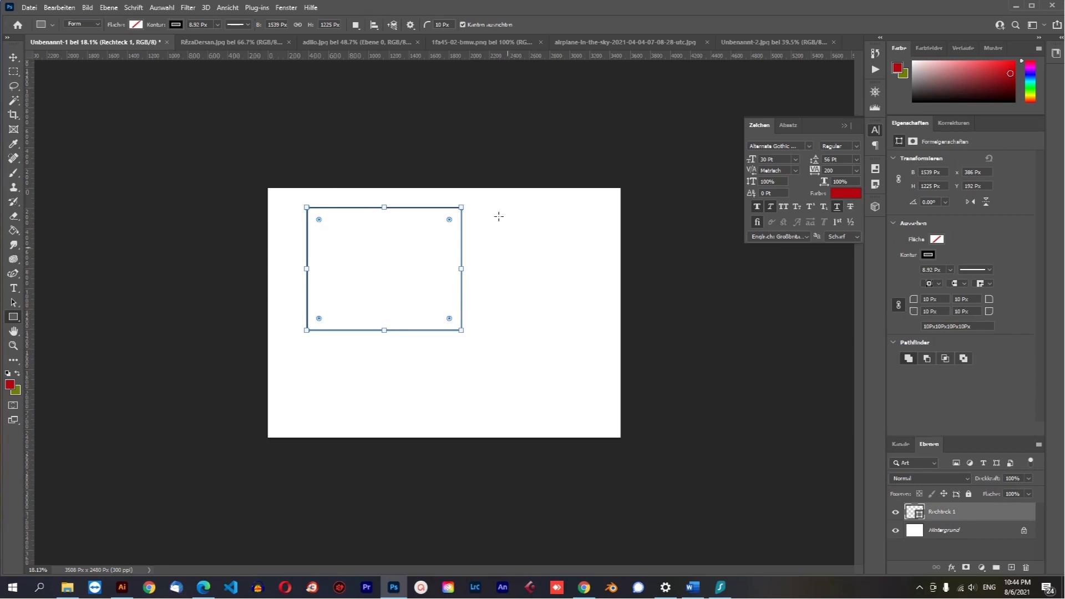
- Remove the rectangle's stroke, fill it with dark red from the recently used colors and deselect it
click(14, 57)
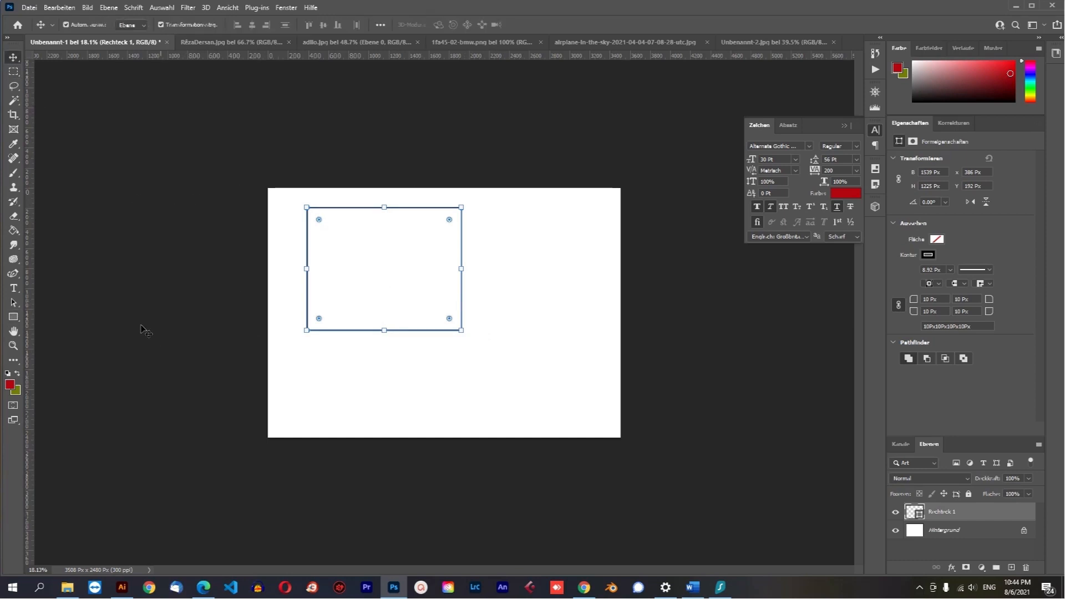
drag(12, 319, 35, 320)
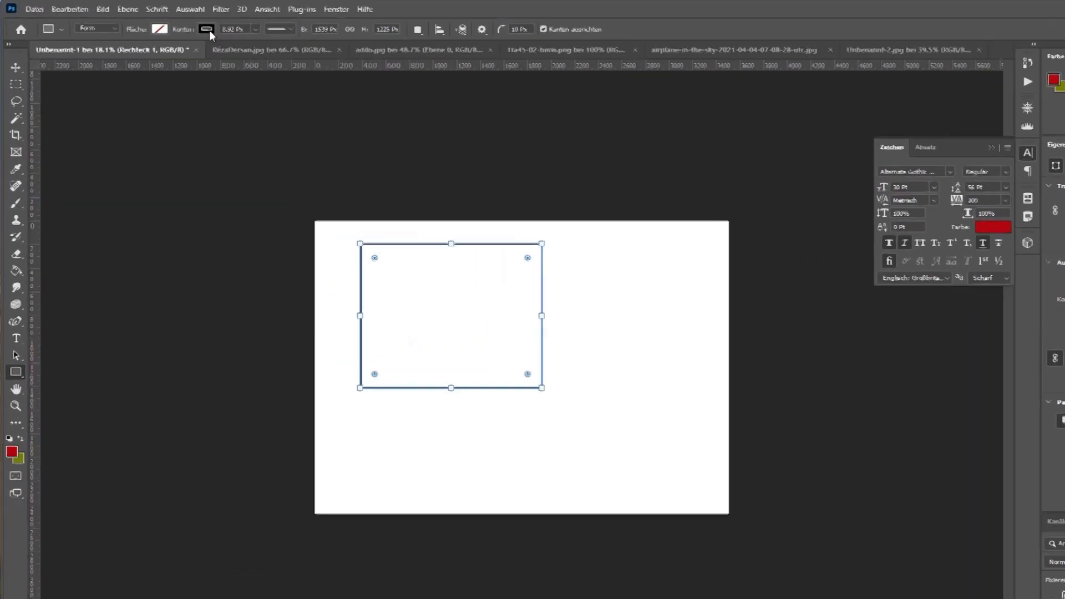
click(176, 25)
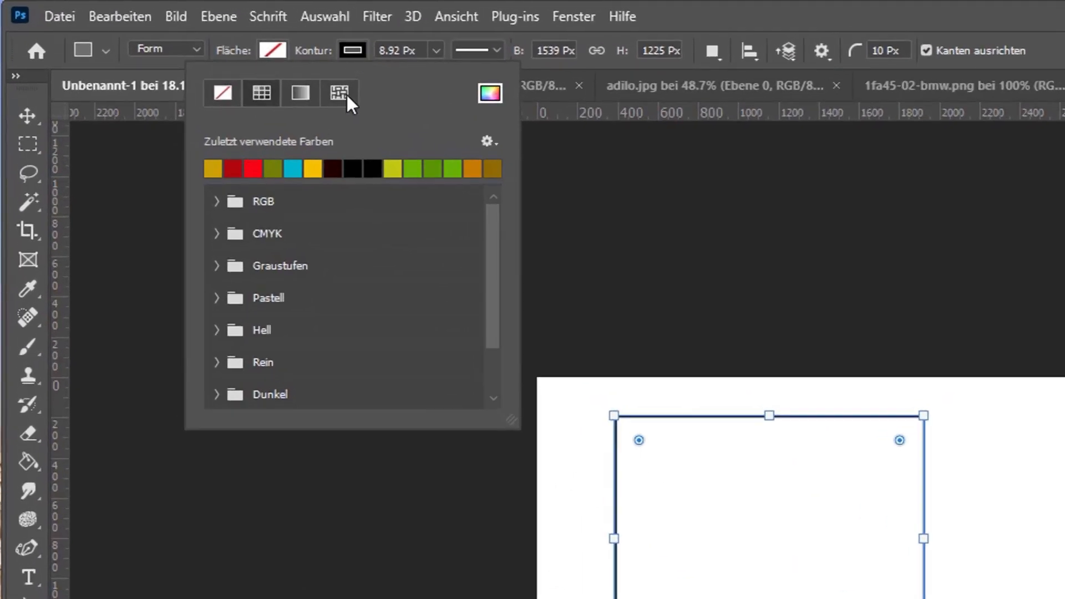
click(219, 94)
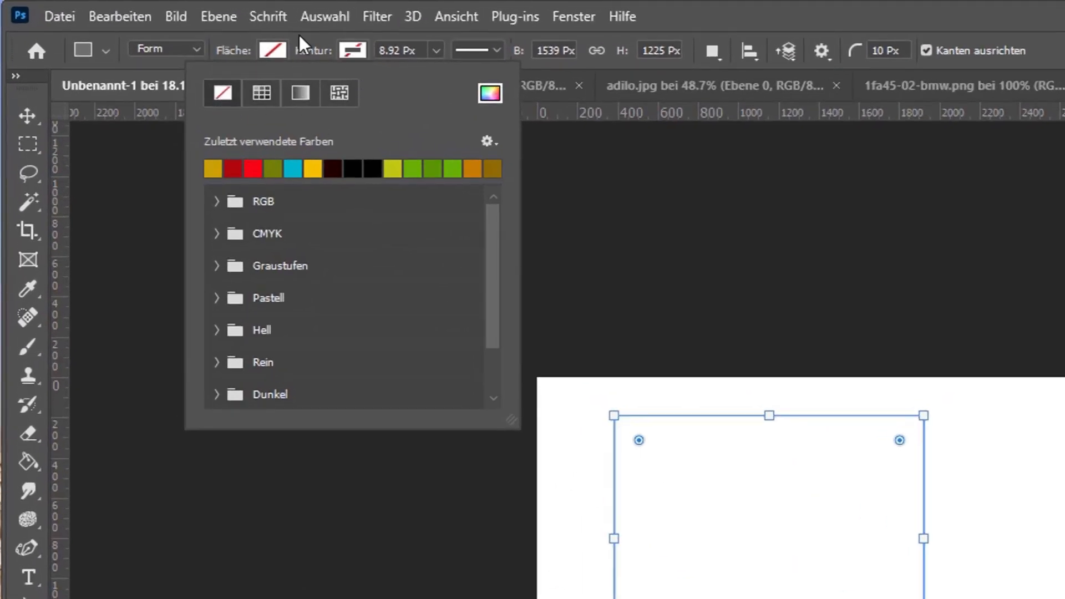
click(272, 51)
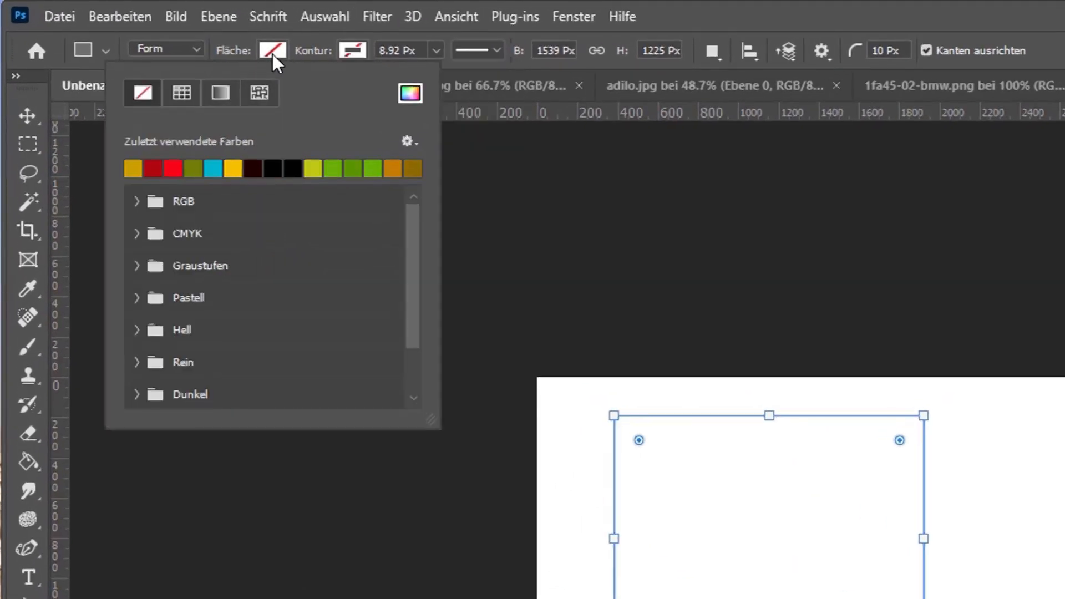
click(173, 170)
key(Return)
key(v)
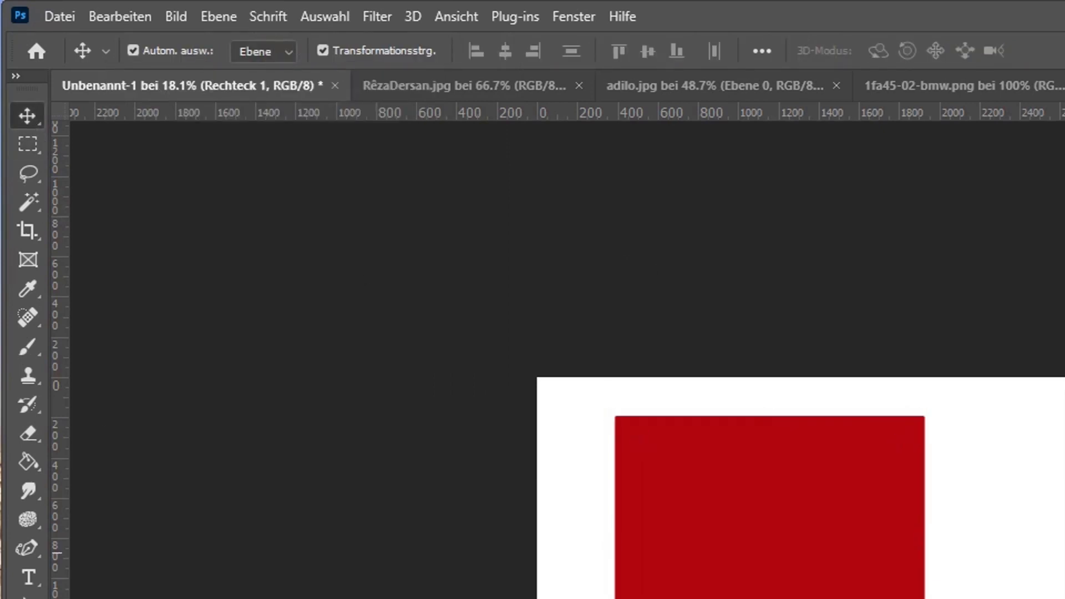
click(927, 547)
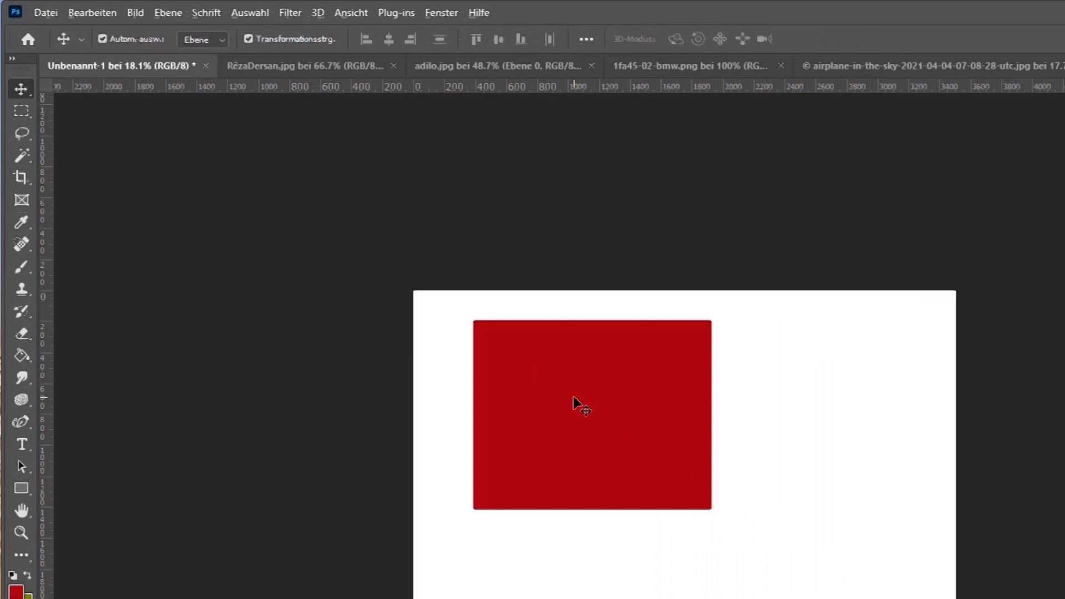
- Duplicate the red rectangle and position the copy at about X 718 px, Y 408 px, overlapping the original
drag(575, 397, 778, 415)
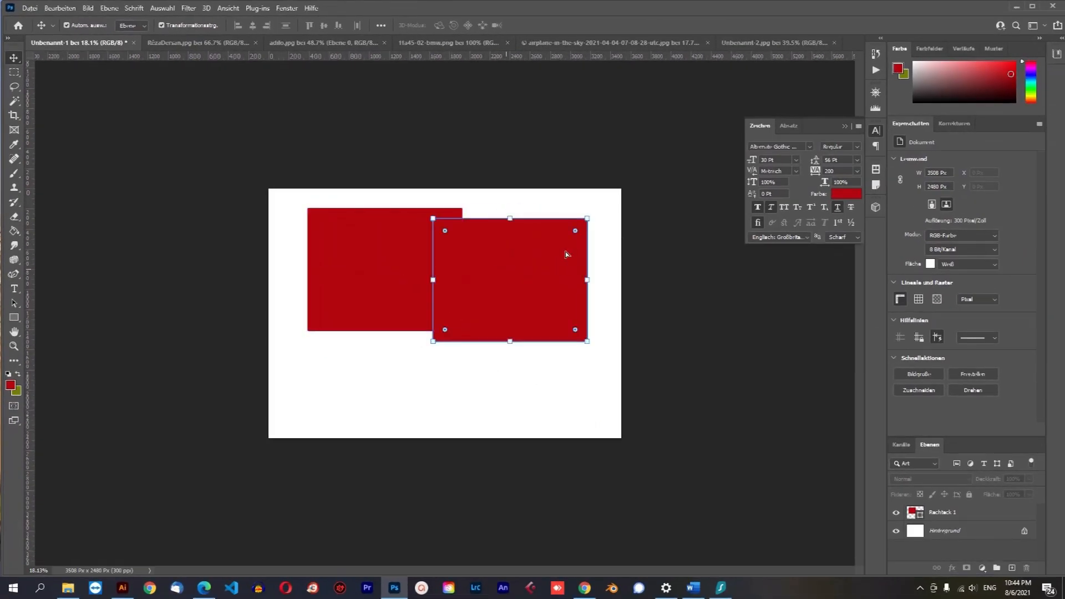
drag(564, 251, 525, 302)
drag(465, 276, 412, 238)
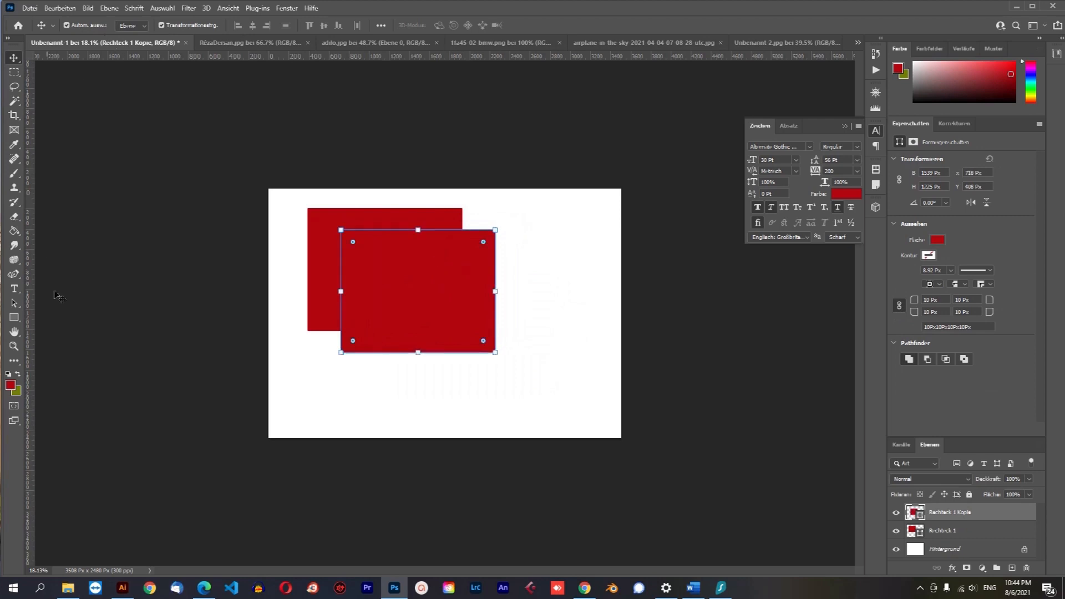
- Fill the rectangle copy with yellow from the recently used colors and move it slightly up and left over the red one
click(14, 317)
click(135, 26)
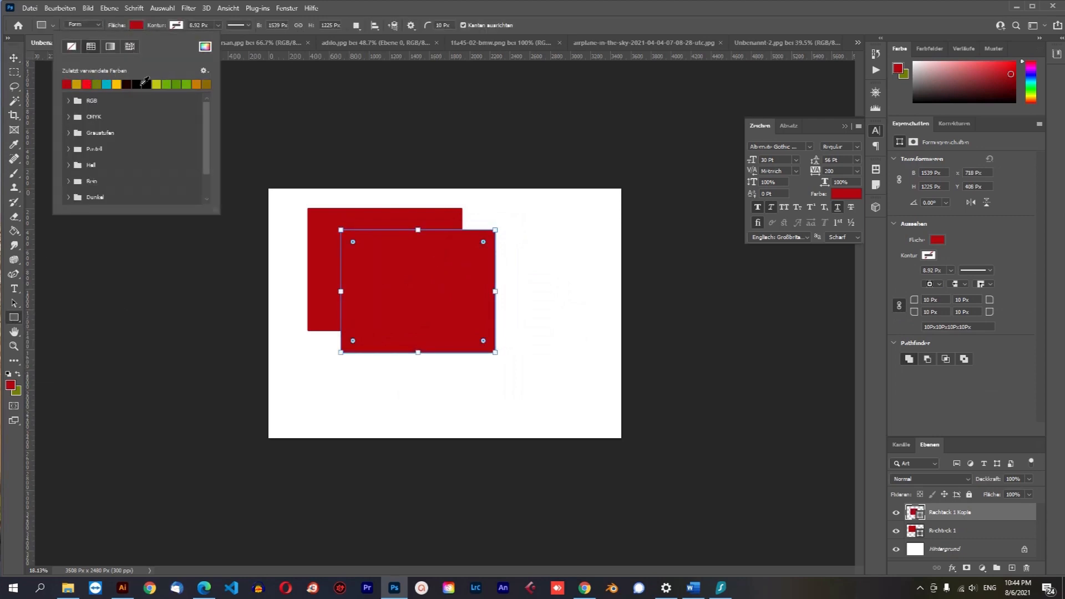
click(117, 83)
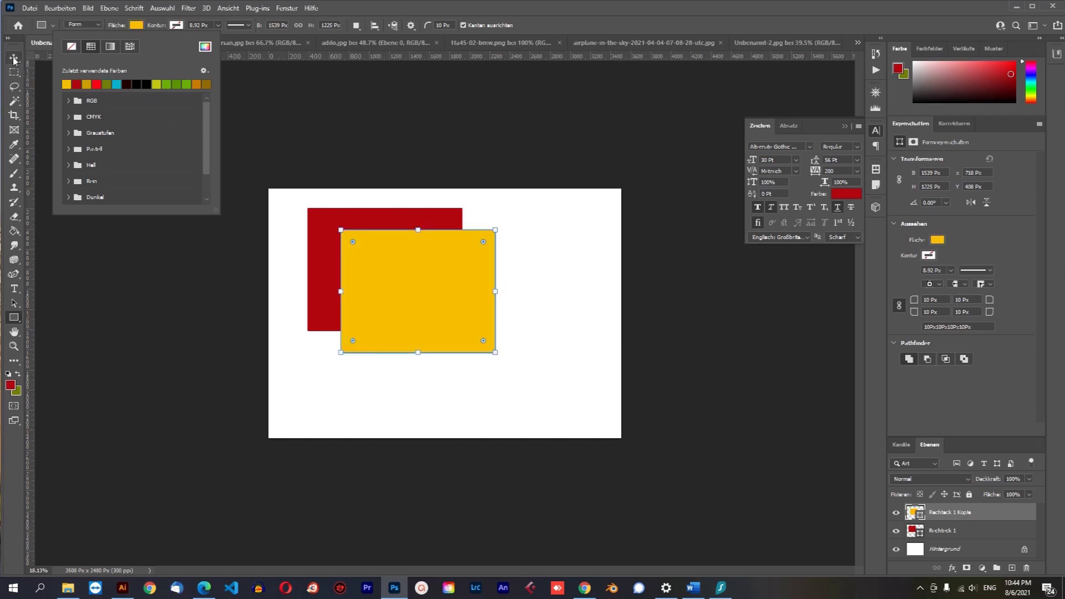
click(587, 232)
drag(446, 261, 431, 252)
key(v)
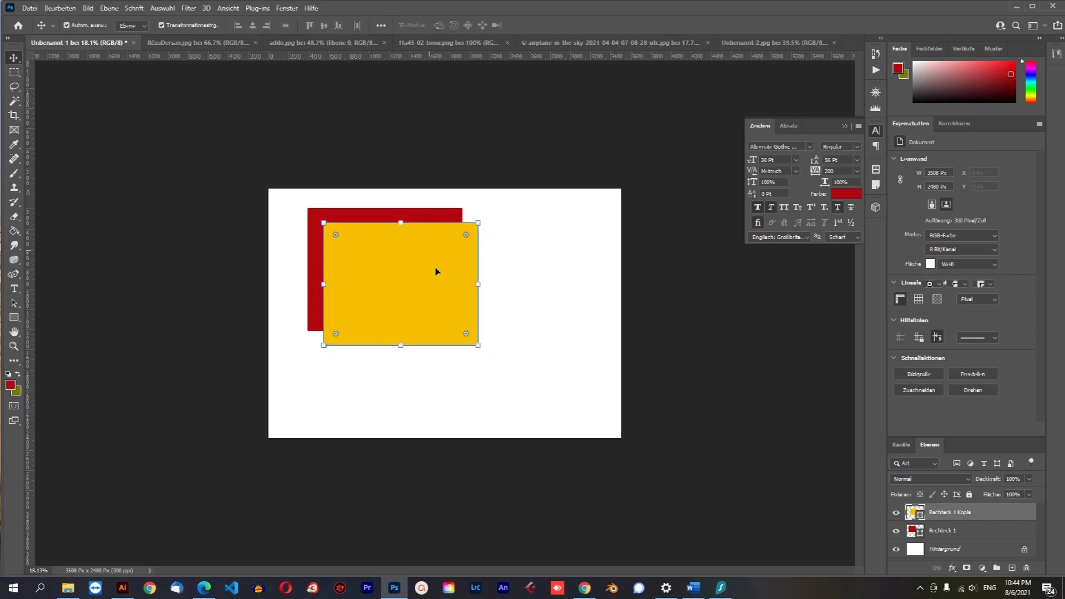
- Draw an ellipse about 1711 × 585 px overlapping the yellow rectangle's right side, and undo it
right_click(14, 317)
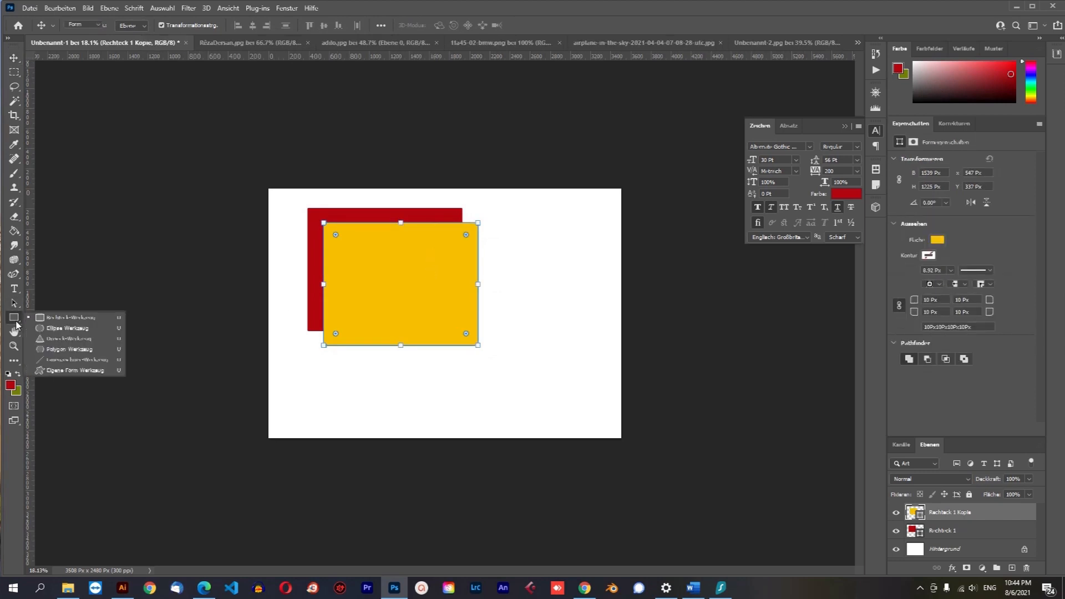
click(42, 316)
right_click(14, 317)
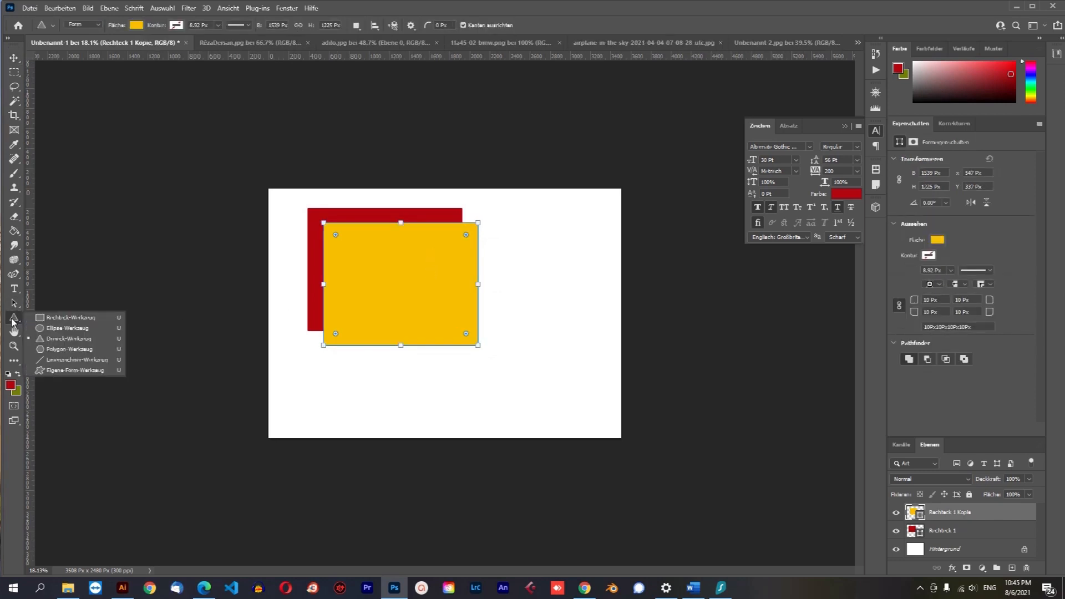
click(47, 337)
key(shift+u)
drag(431, 250, 603, 309)
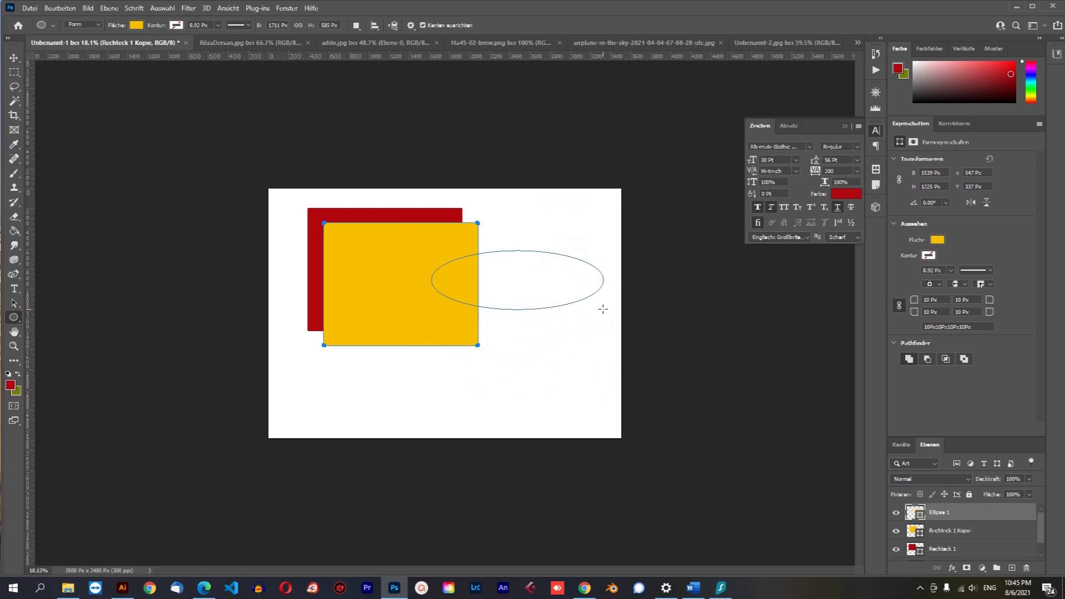
key(v)
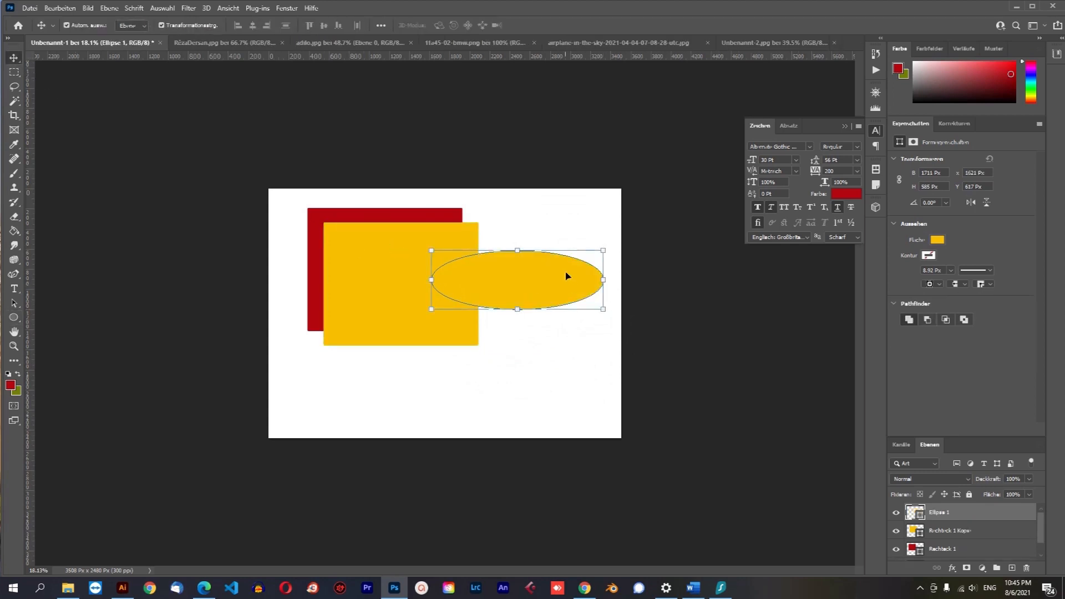
key(ctrl+z)
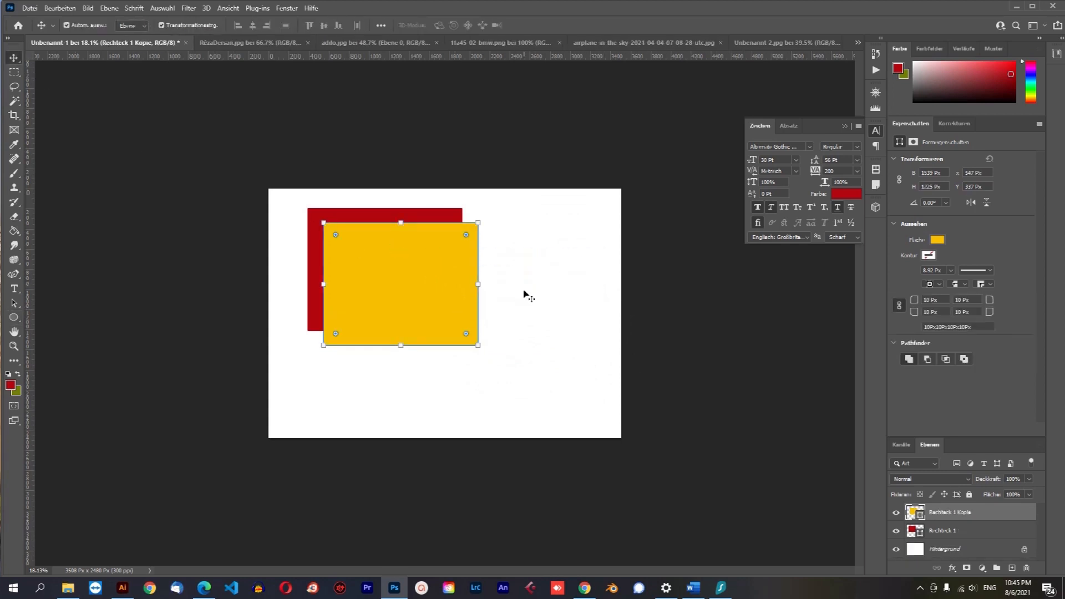
- Draw a circle about 1179 px across on the yellow rectangle's layer and move both shapes slightly right and down
click(14, 318)
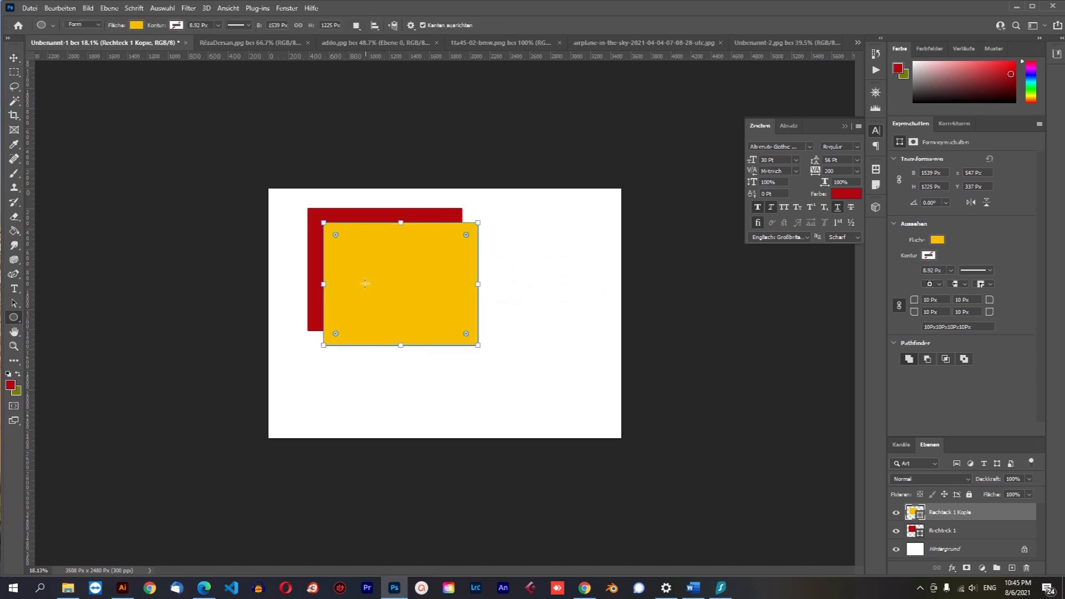
drag(375, 277, 545, 395)
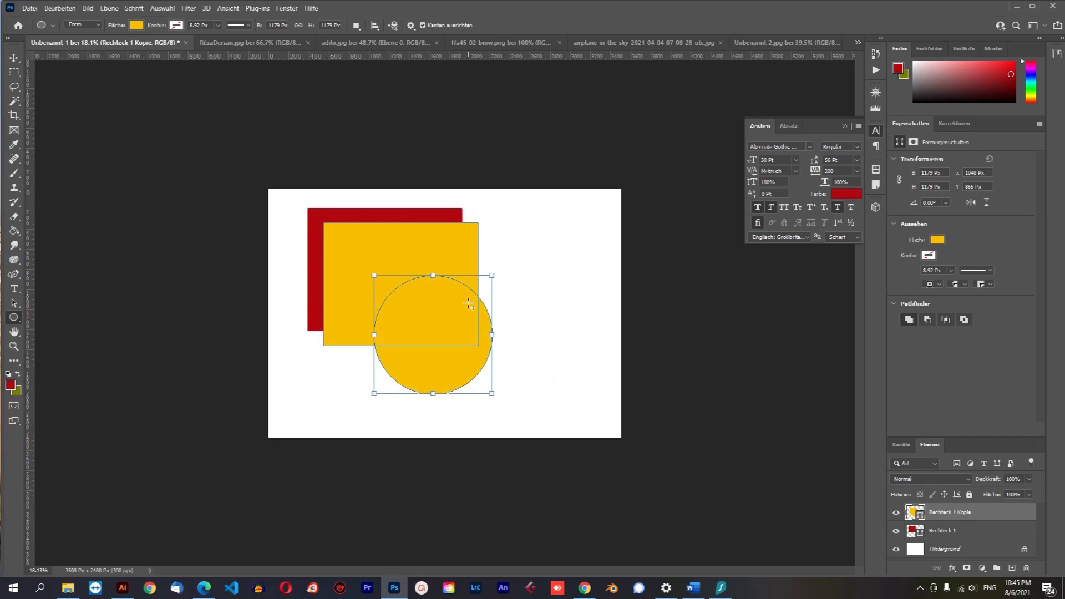
click(14, 58)
drag(482, 381, 506, 386)
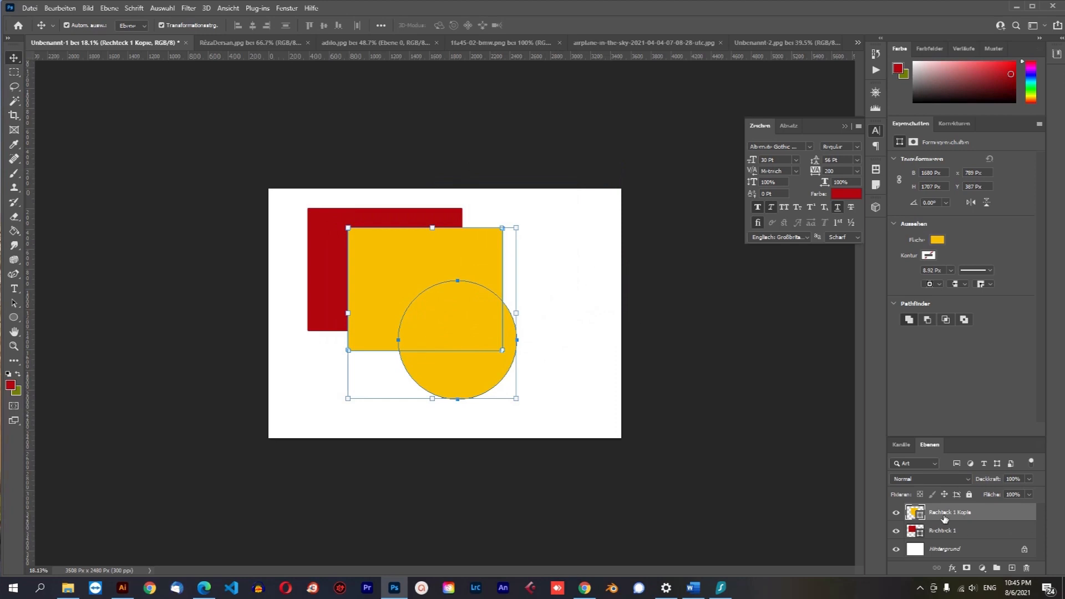
- Deselect and reselect the yellow rectangle copy's layer and delete it together with its circle
click(560, 299)
click(428, 281)
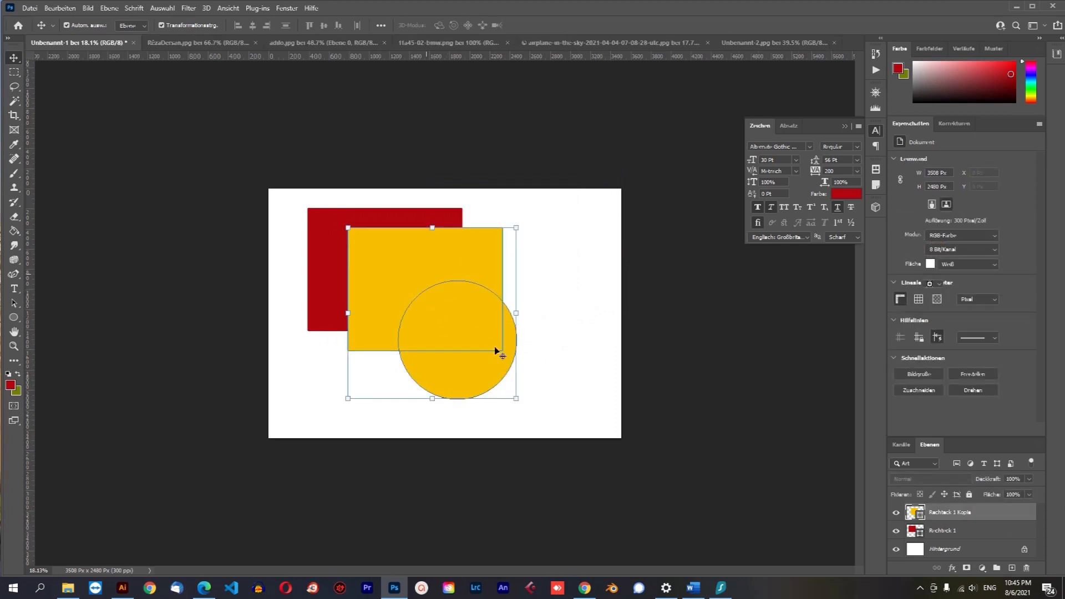
key(ctrl+z)
key(ctrl+z)
- Draw a circle about 1202 px across on the red rectangle's layer, and revert it through the history
key(u)
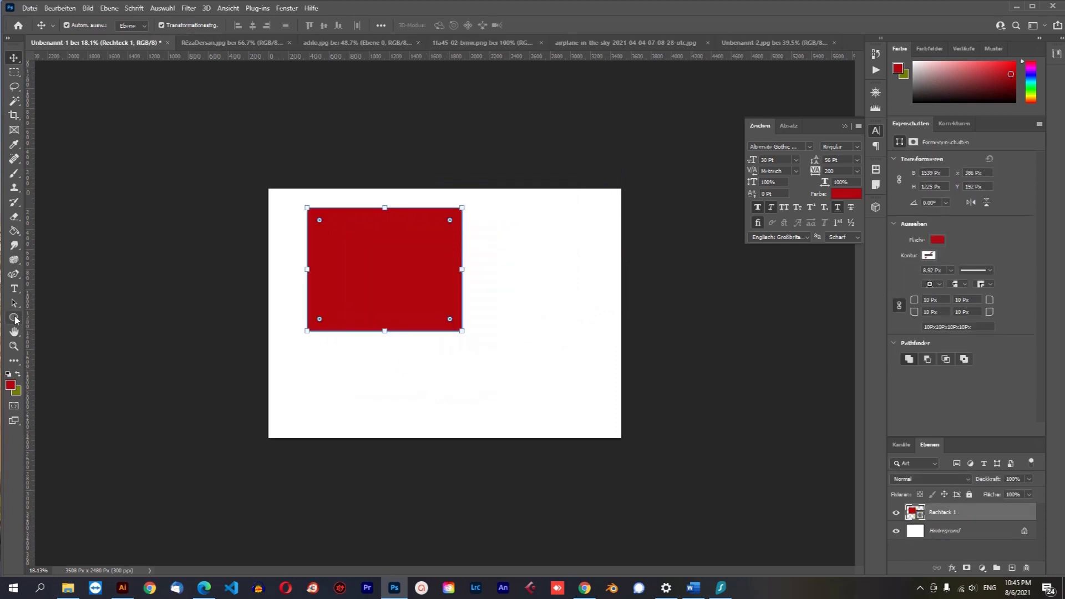
drag(490, 264, 610, 384)
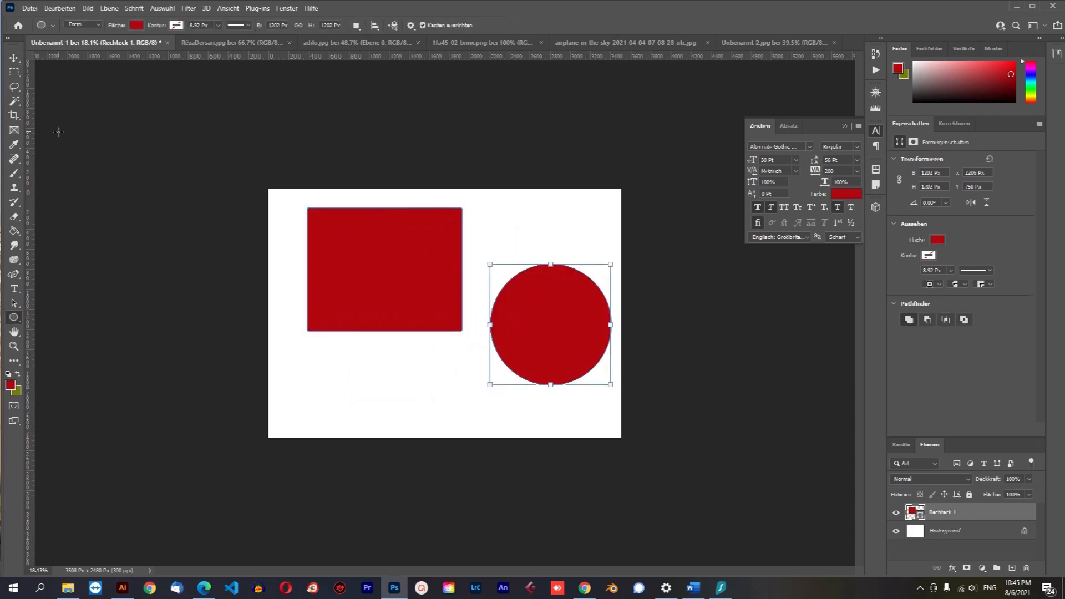
key(v)
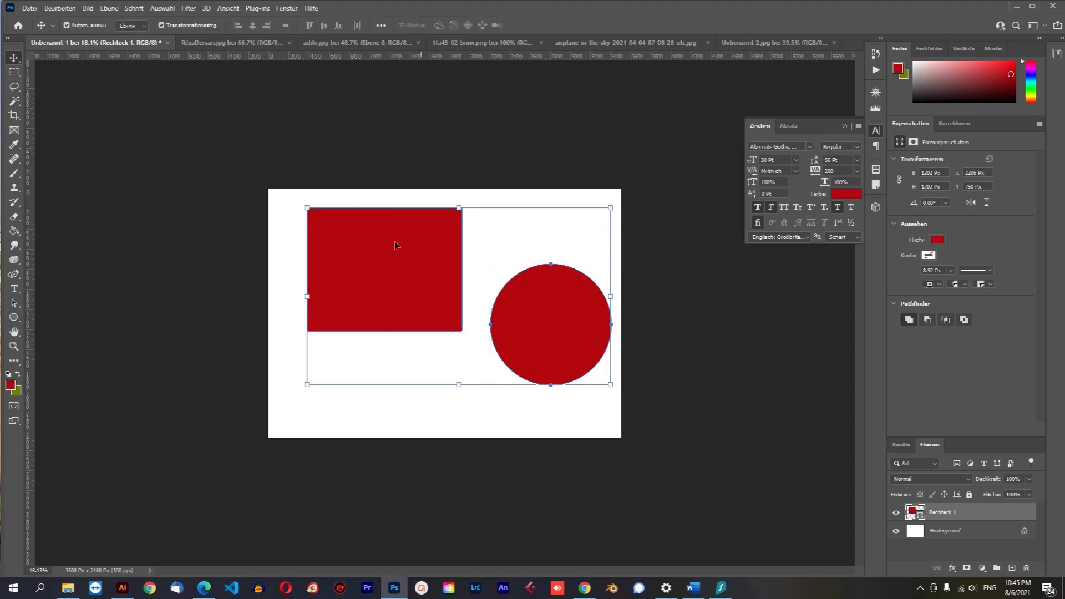
click(876, 54)
click(766, 344)
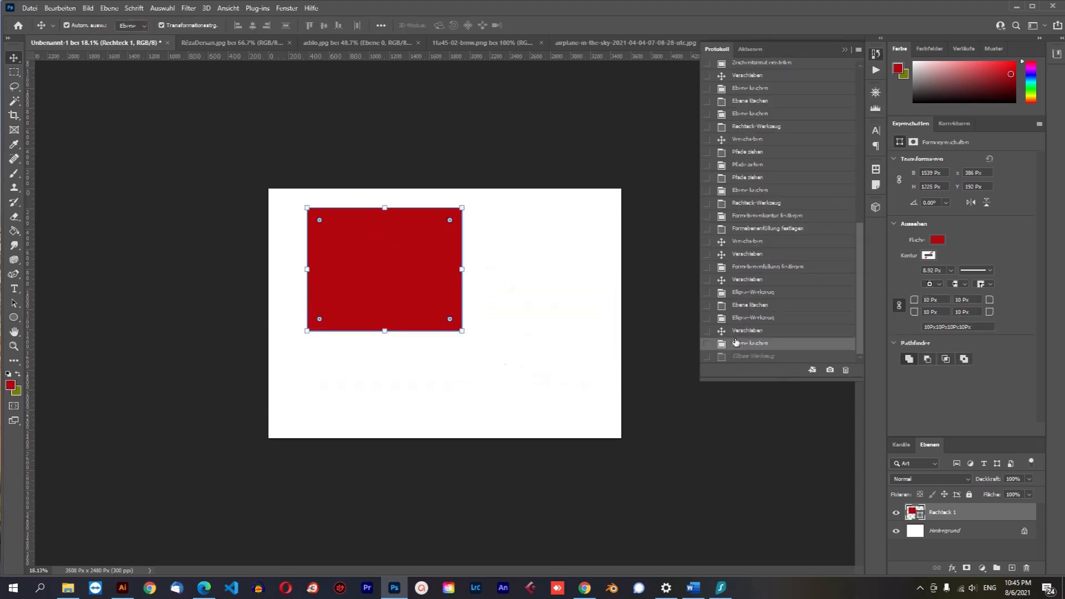
- Deselect the red rectangle and draw a circle about 1037 px across to its right on a separate layer
click(527, 280)
click(14, 318)
drag(495, 266, 601, 371)
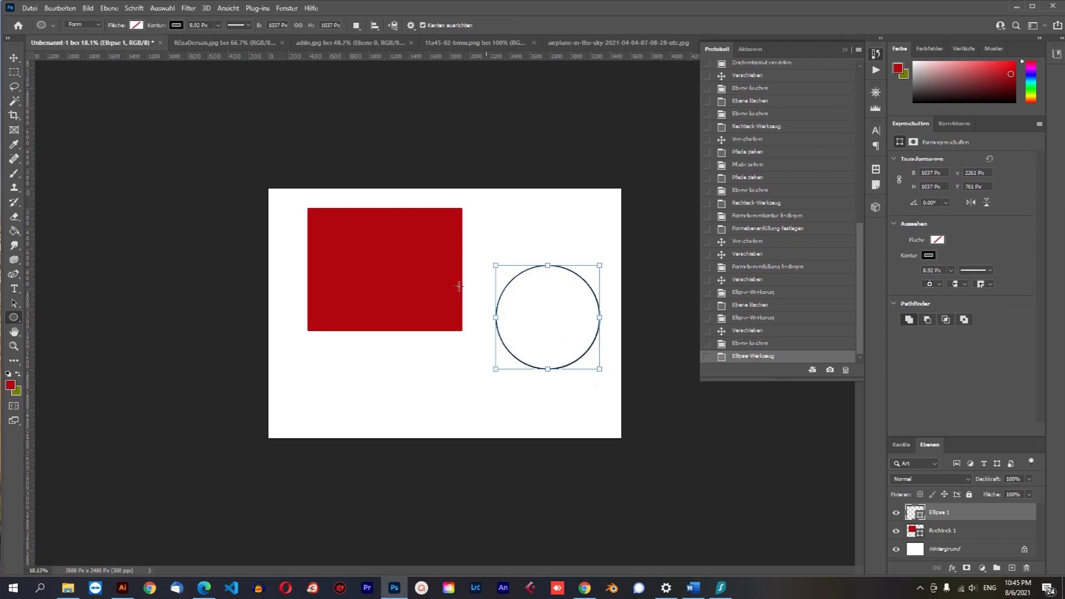
click(14, 57)
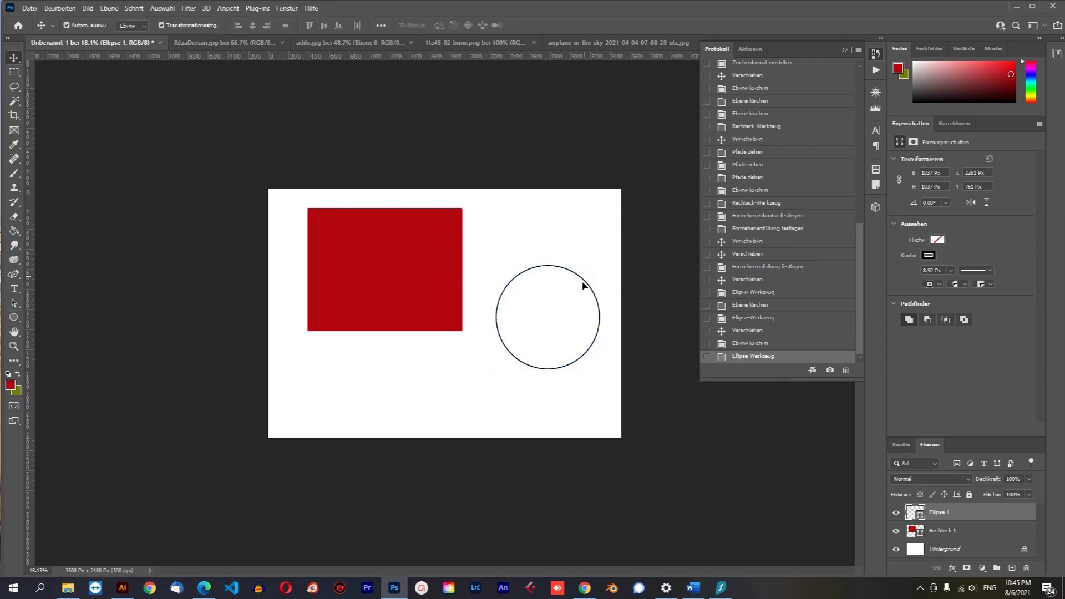
- Give the circle an olive green fill without a stroke and move it over the red rectangle's right part
click(14, 319)
click(136, 25)
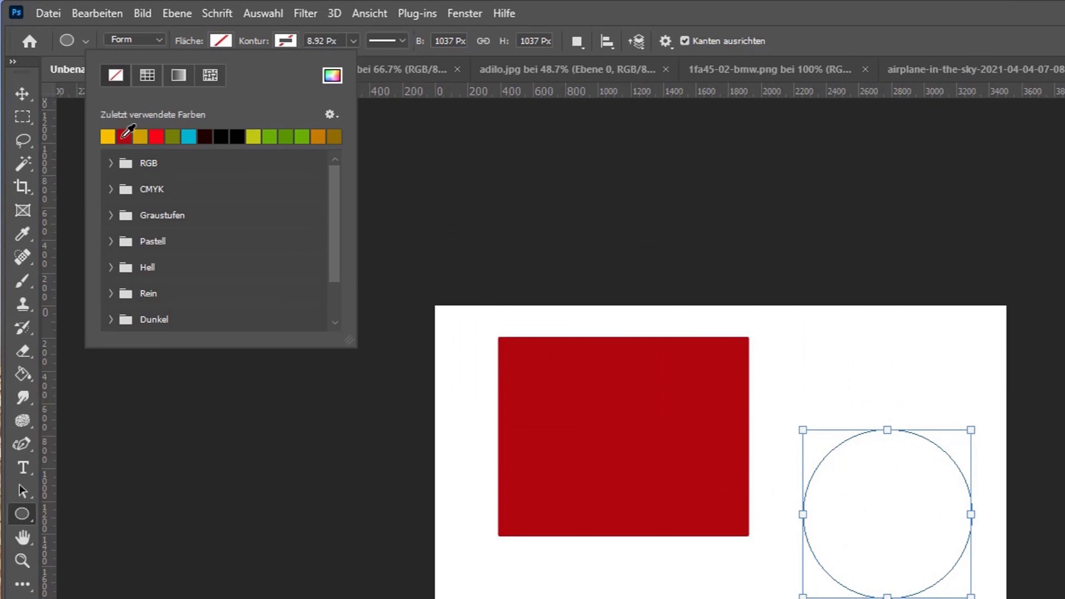
click(157, 136)
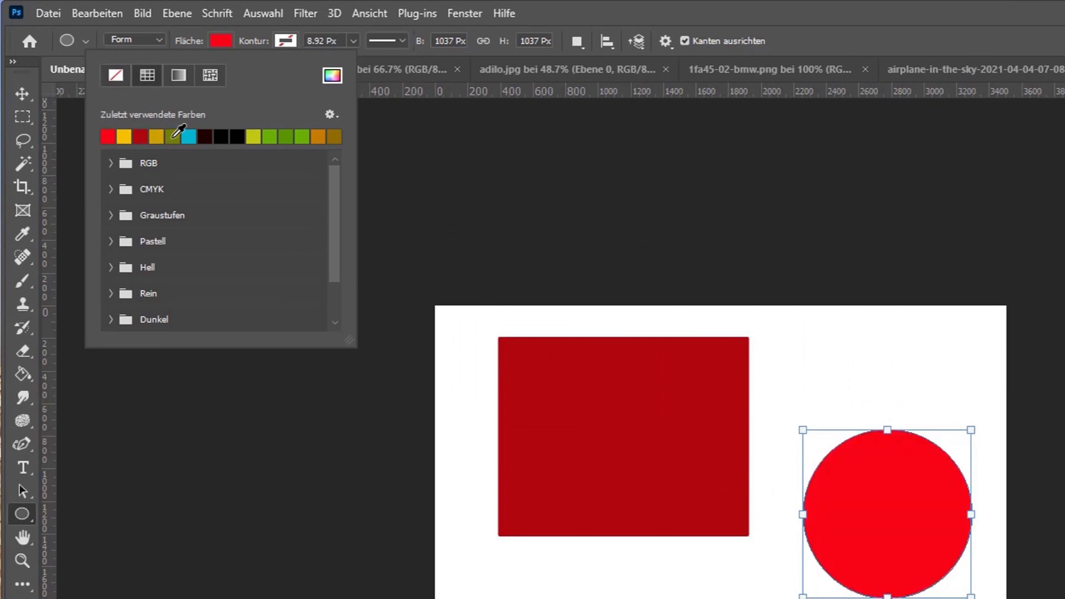
click(172, 137)
click(35, 93)
key(v)
drag(913, 509, 710, 458)
- Draw a triangle about 955 × 827 px right of the circle and move both shapes slightly up and left
click(23, 514)
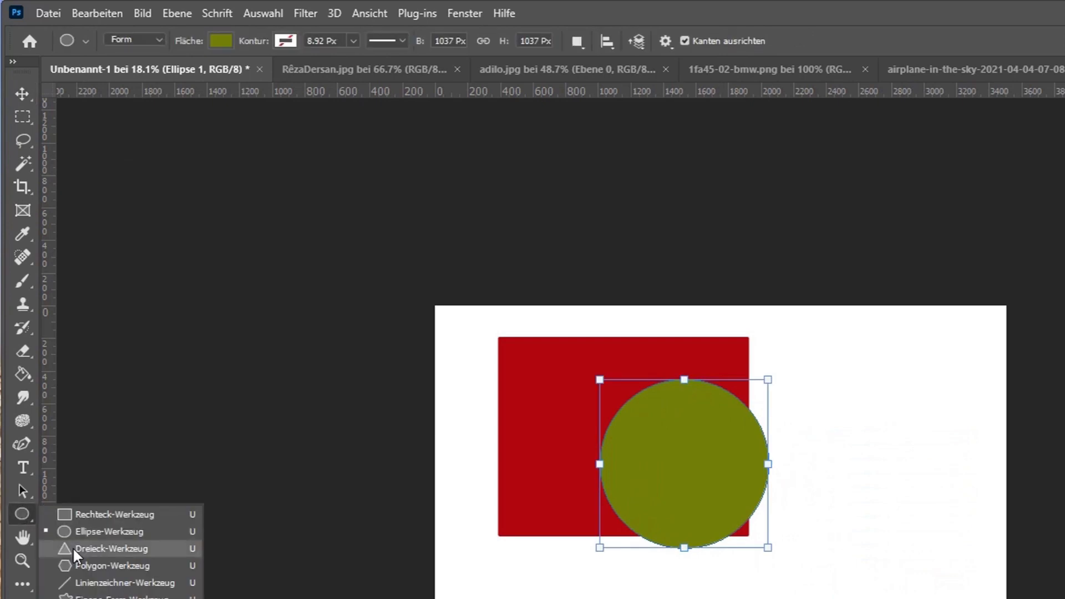
click(75, 552)
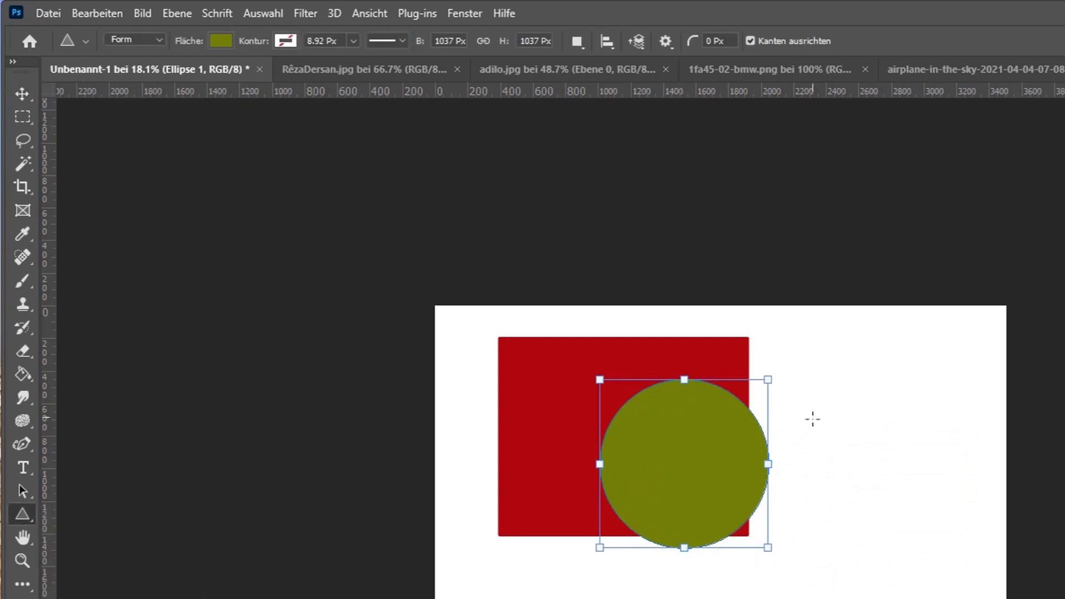
drag(823, 404, 978, 538)
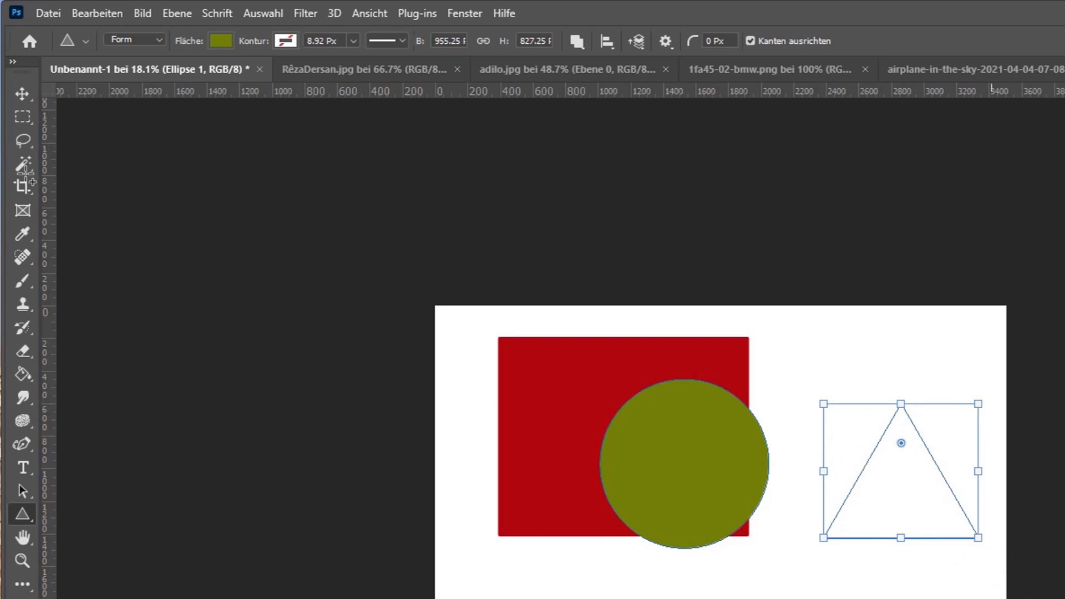
click(23, 94)
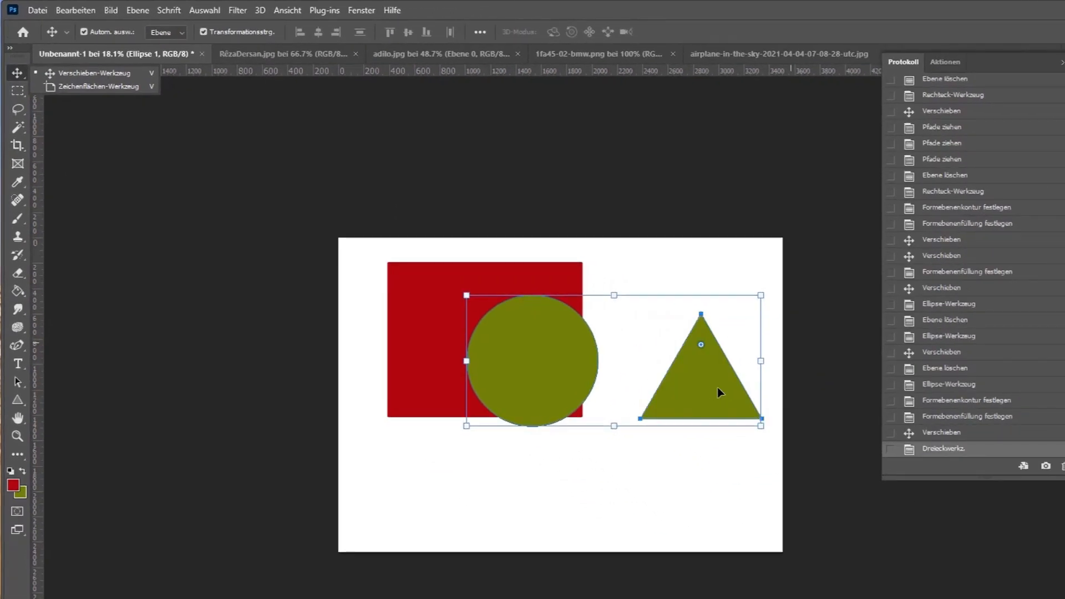
drag(718, 392, 706, 370)
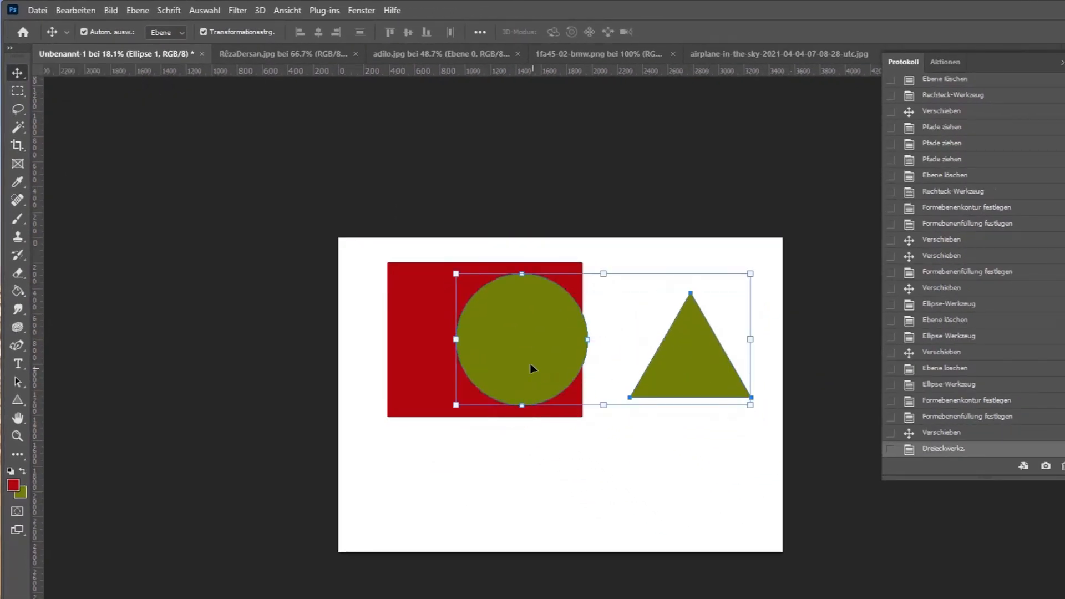
- Draw a five-pointed star about 776 × 738 px with the Polygon tool below the red rectangle
click(17, 400)
click(115, 462)
key(shift+u)
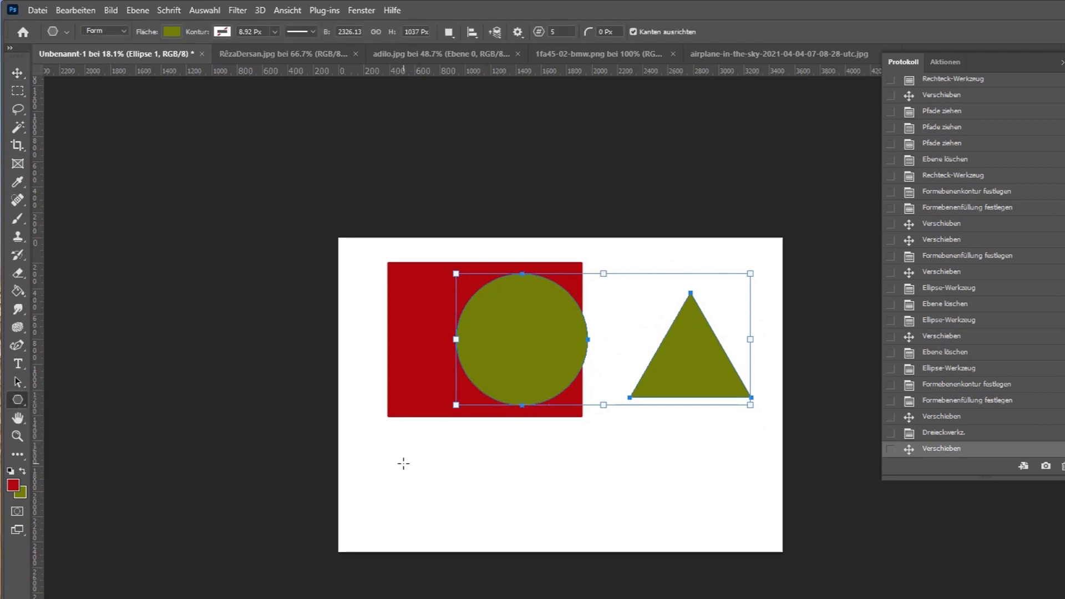
drag(404, 464, 607, 567)
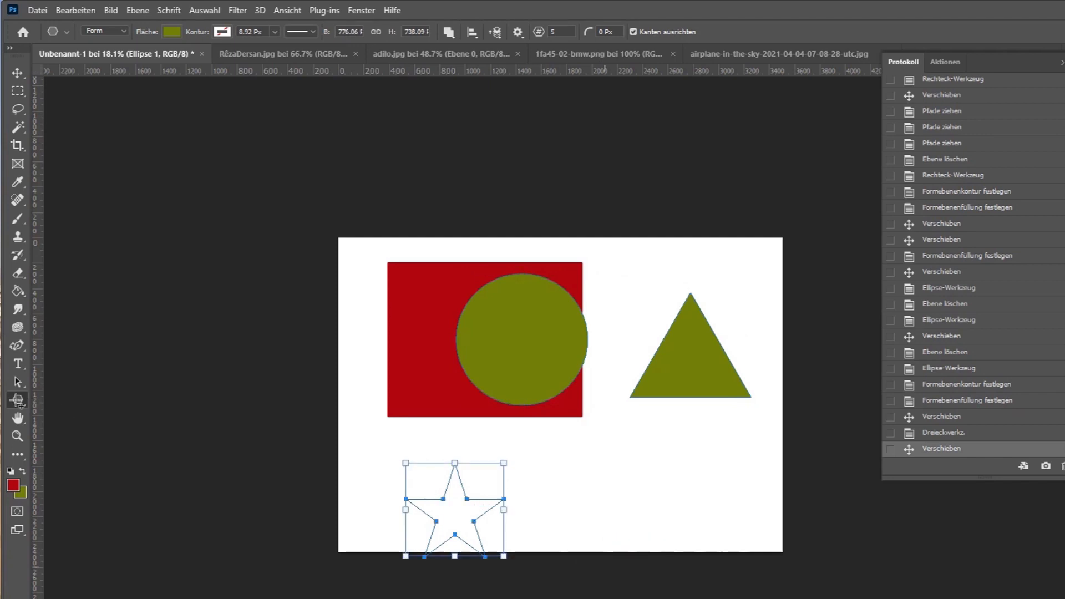
- Create a 21-sided star polygon of 776.06 × 738.09 px with a 47% star ratio below the triangle
right_click(18, 402)
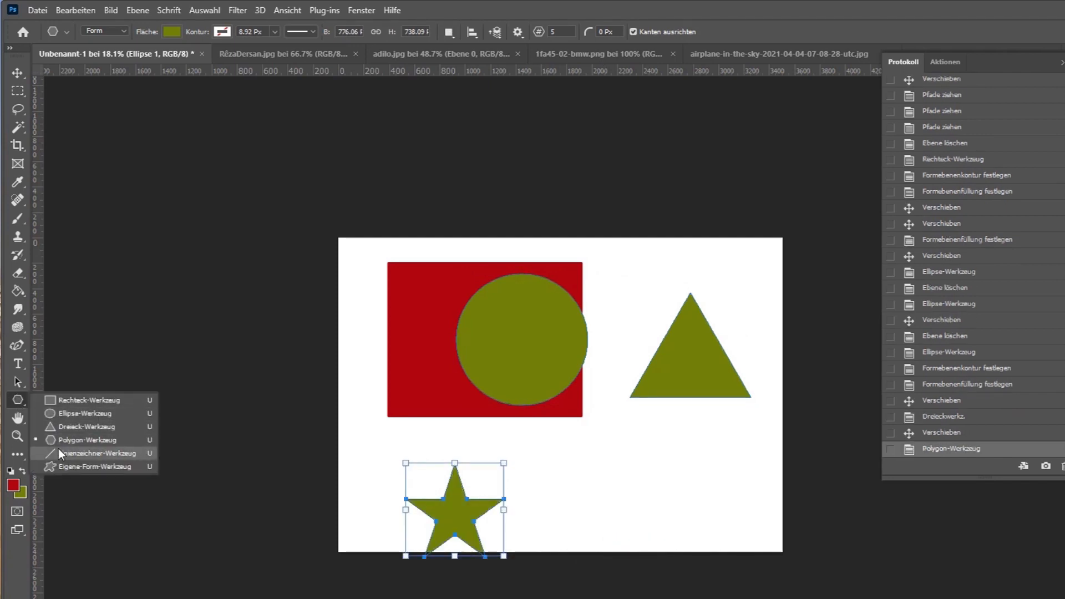
click(607, 481)
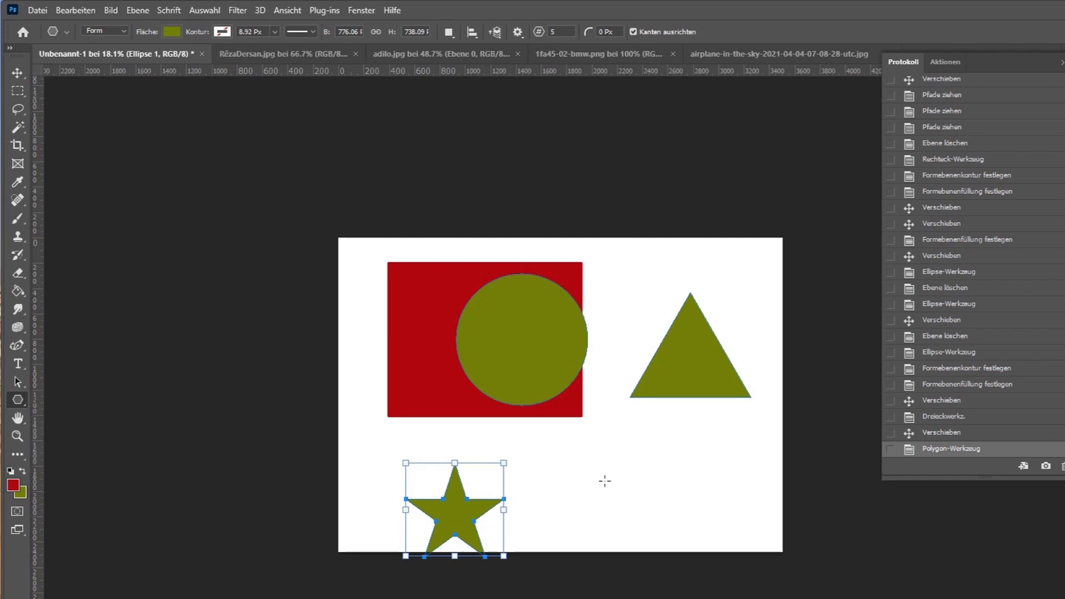
key(Tab)
key(Tab)
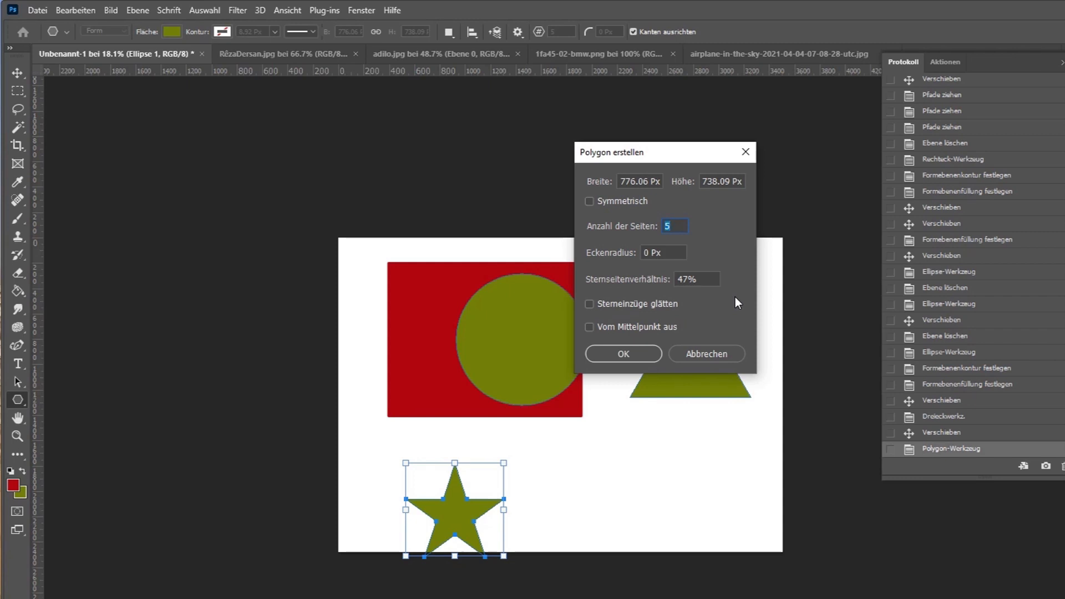
text(31)
key(BackSpace)
click(616, 356)
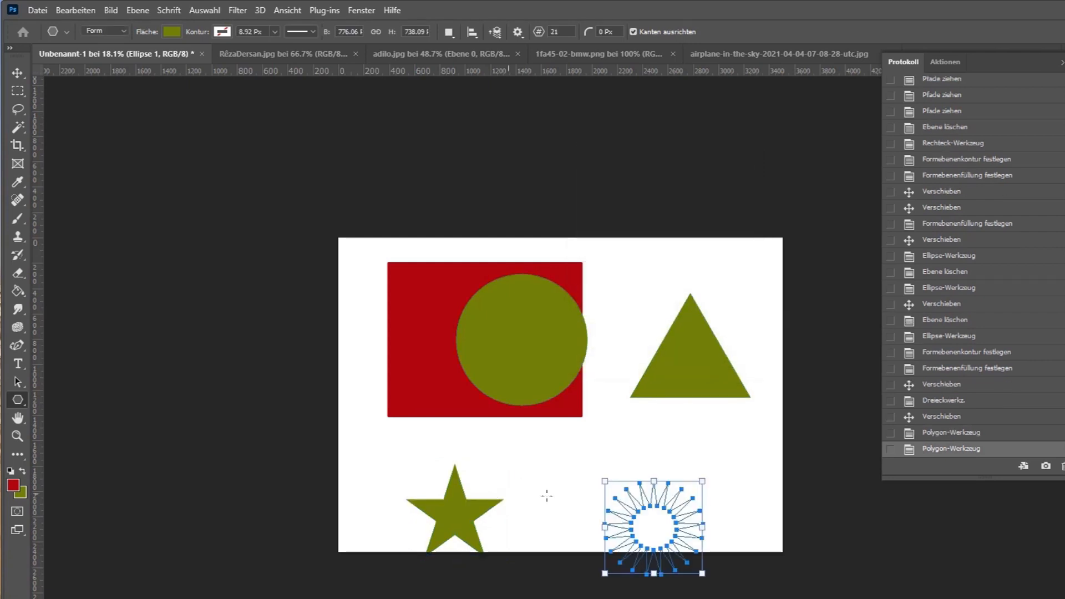
- Move the 21-pointed star up so it lies fully inside the canvas, and deselect it
click(18, 73)
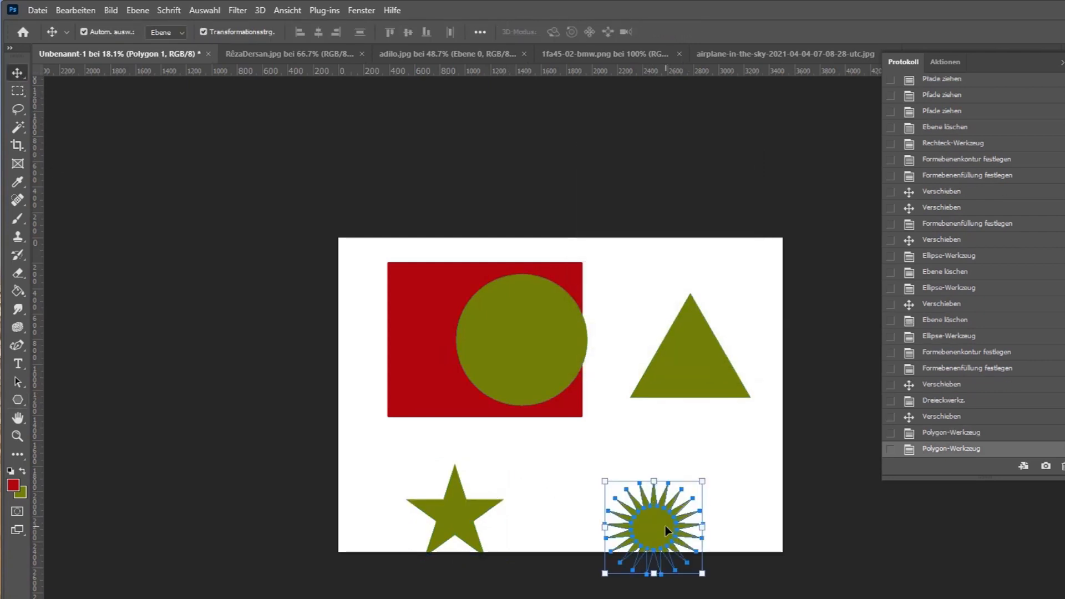
drag(665, 524, 653, 474)
click(682, 502)
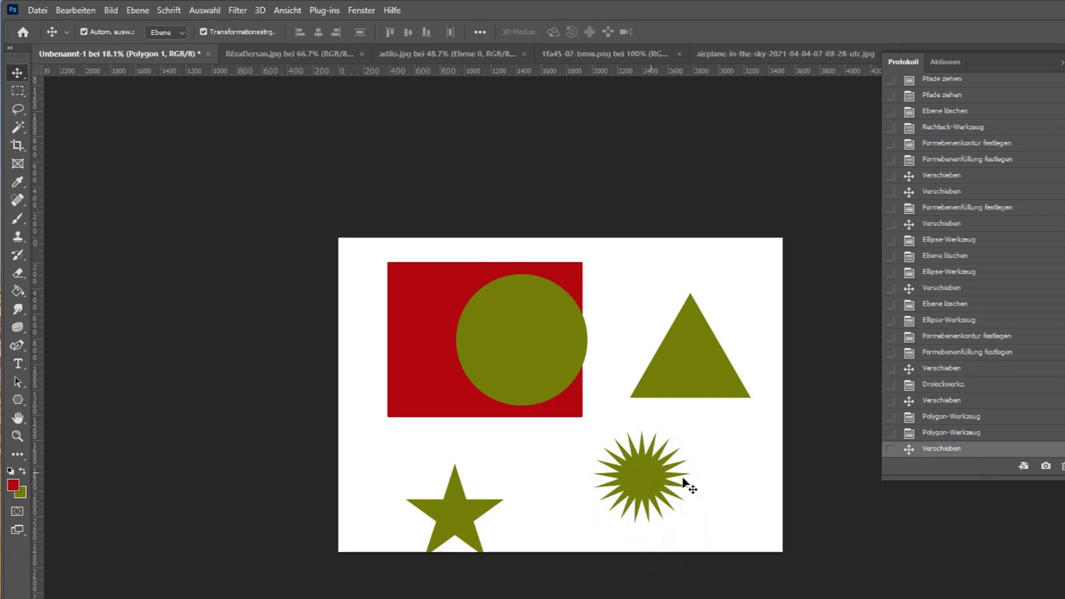
- Fill the 21-pointed star with the custom yellow fde906 and select it again on the canvas
click(16, 400)
click(172, 34)
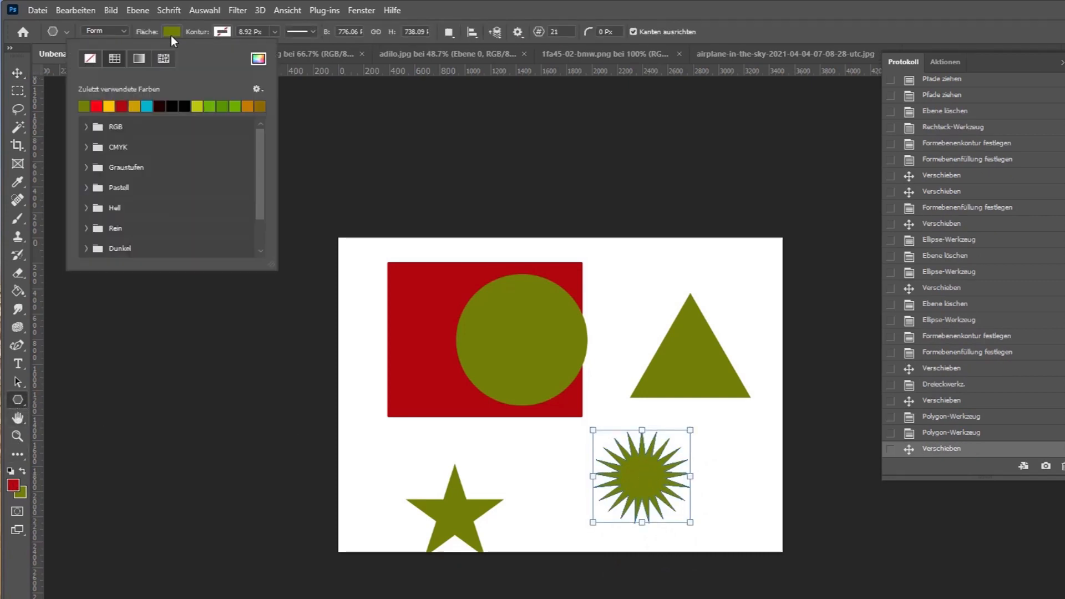
click(258, 61)
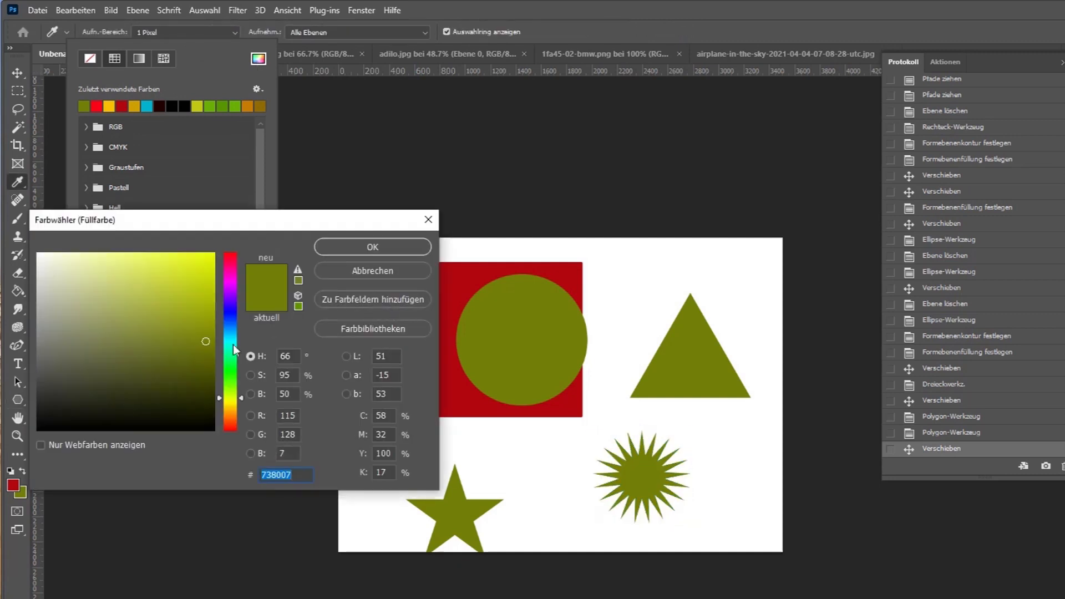
drag(232, 400, 232, 404)
drag(215, 278, 210, 255)
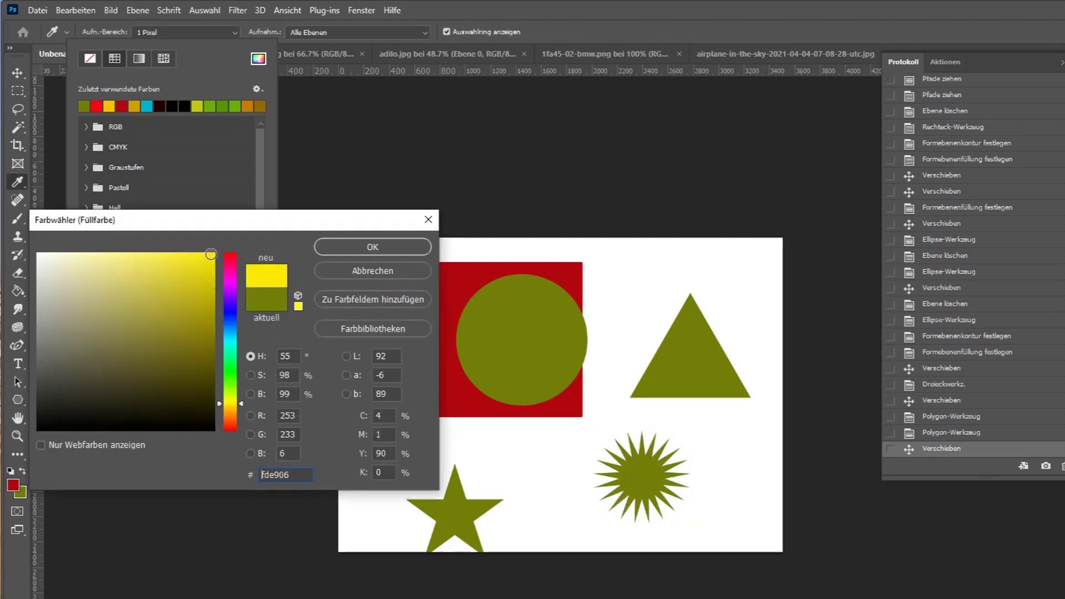
click(400, 246)
click(18, 73)
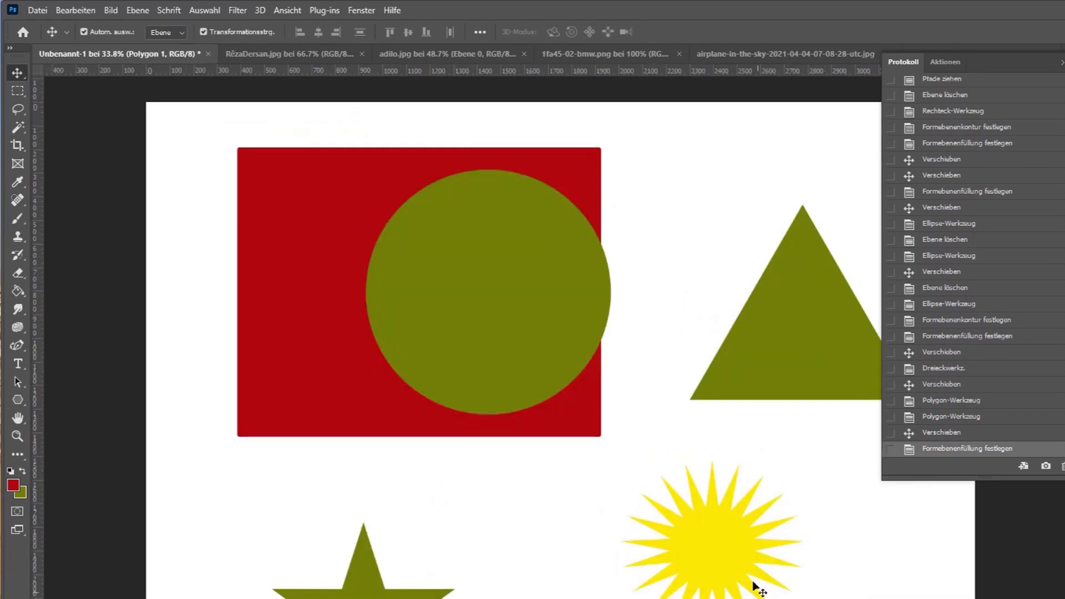
click(751, 559)
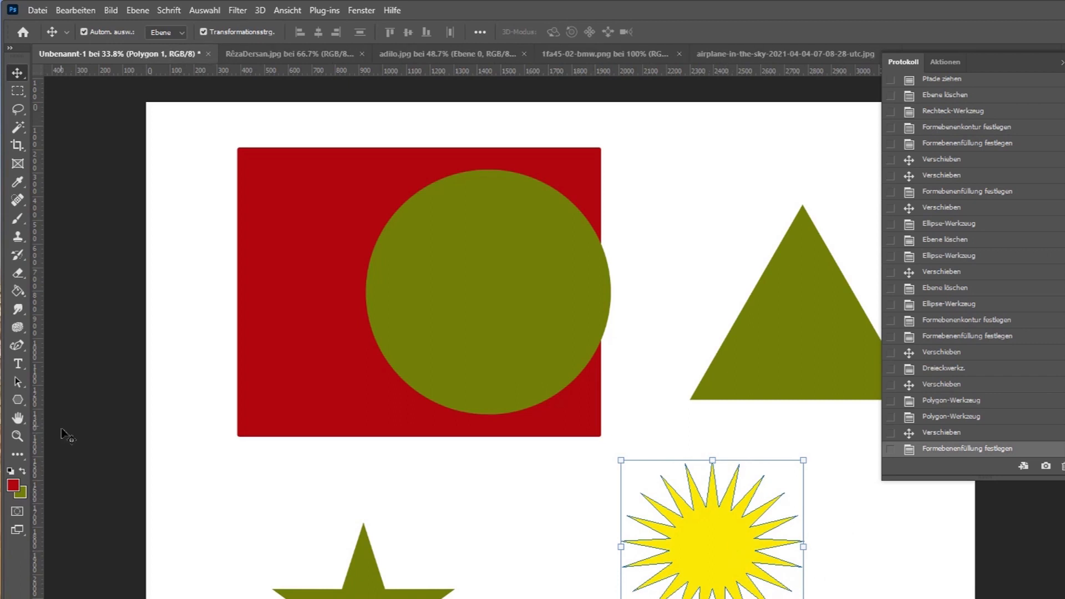
- Place a vertical guide through the centre of the yellow 21-pointed star, and reselect the star
drag(36, 397, 712, 562)
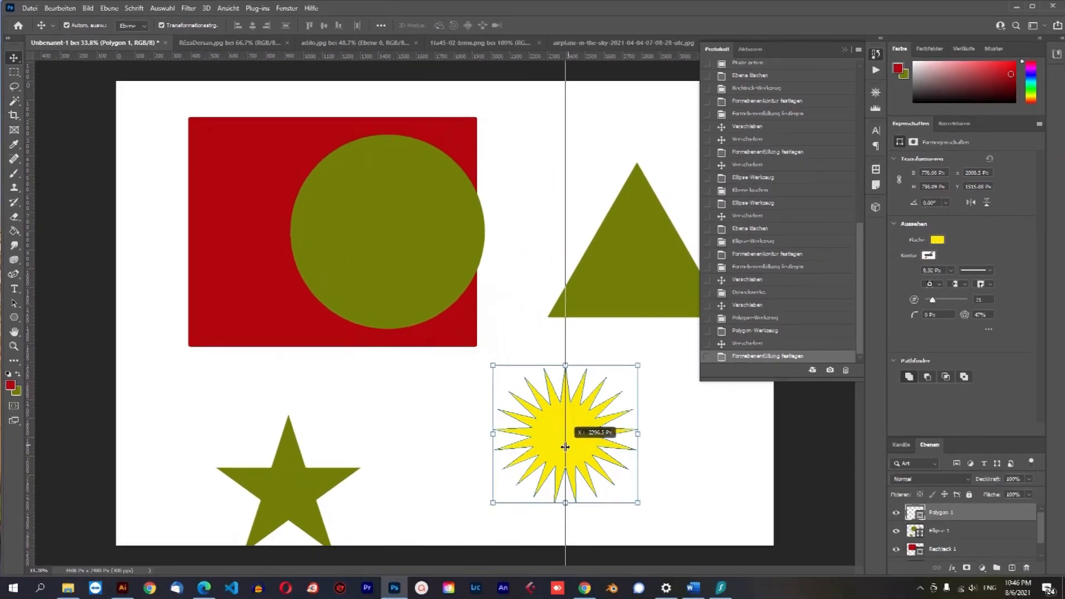
drag(565, 447, 565, 447)
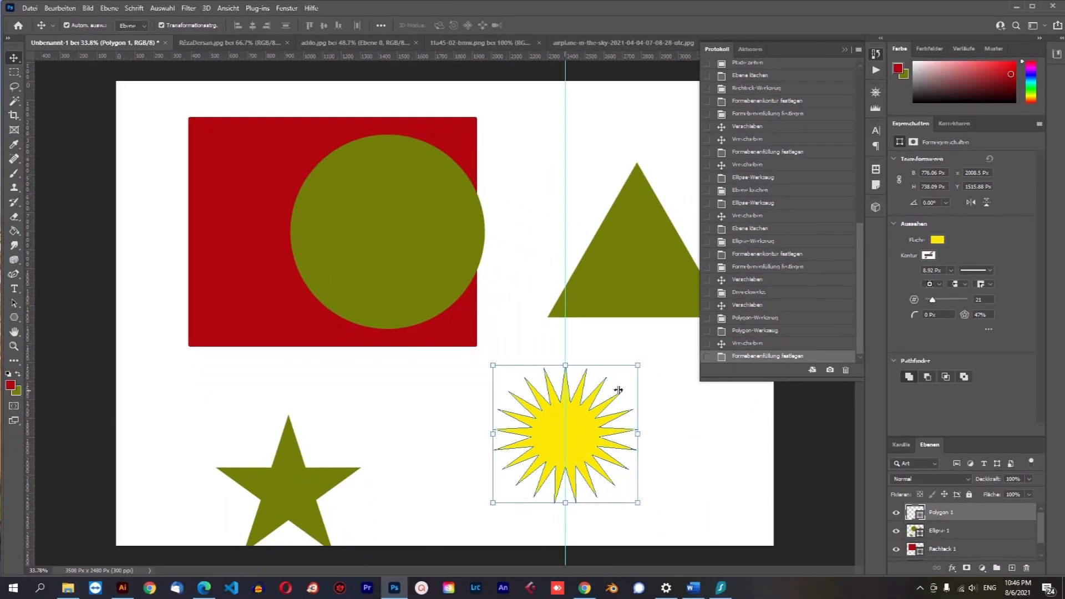
click(695, 448)
scroll(529, 314, down, 3)
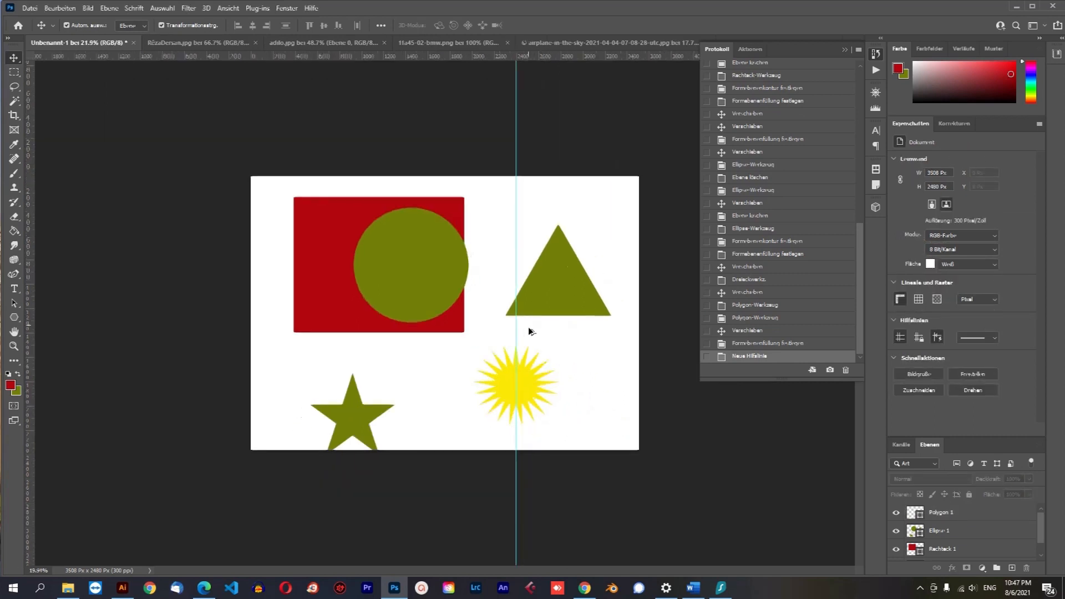
click(518, 368)
scroll(510, 377, up, 1)
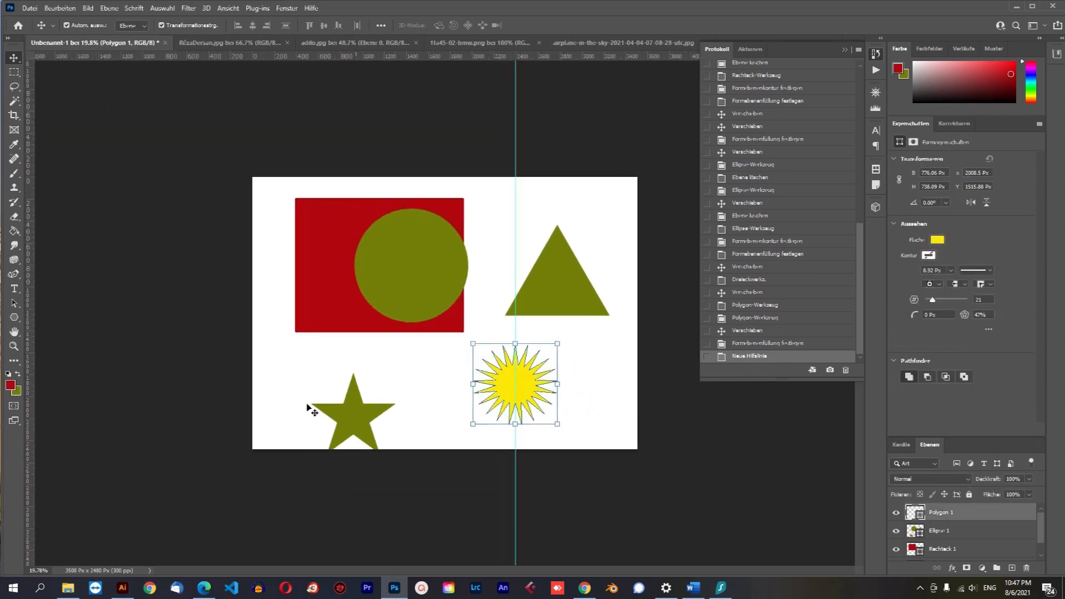
- Create another 21-sided star polygon of 776.06 × 738.09 px with a 50% star ratio near the red rectangle's lower-left corner
click(15, 317)
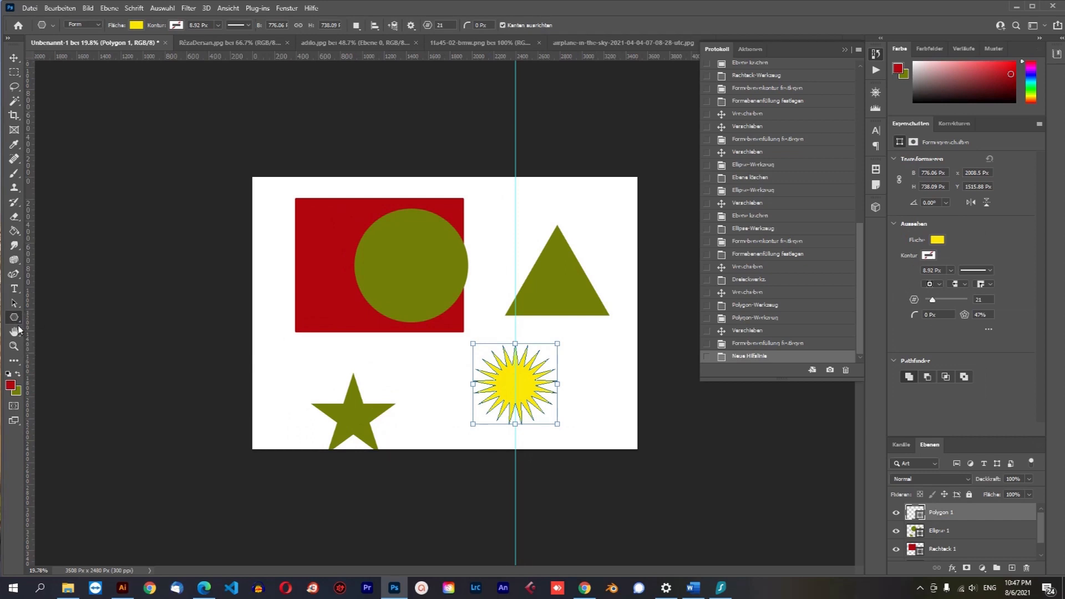
click(265, 318)
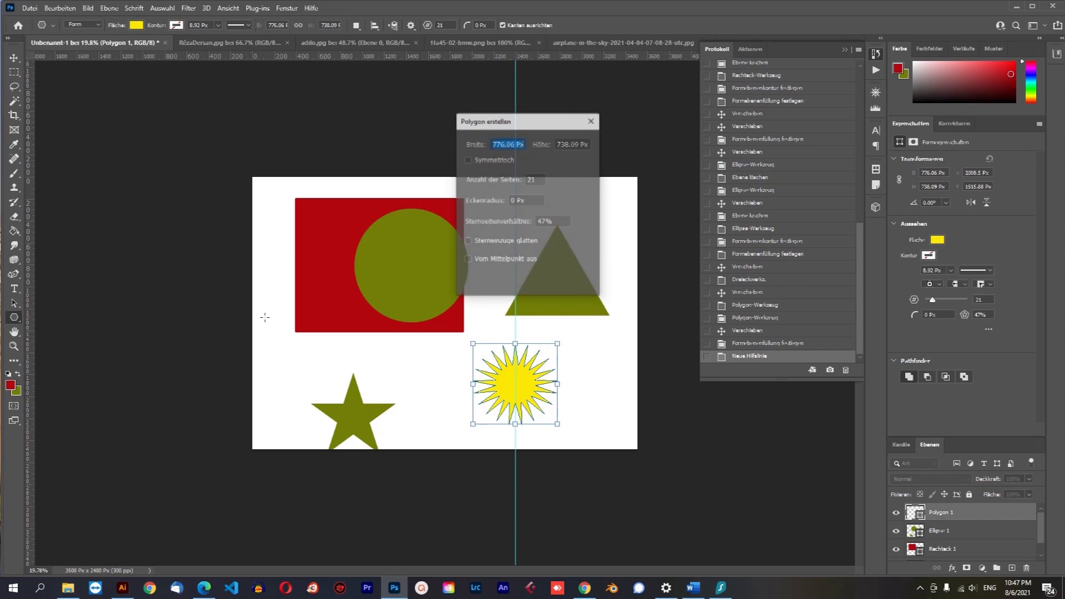
double_click(546, 221)
text(50)
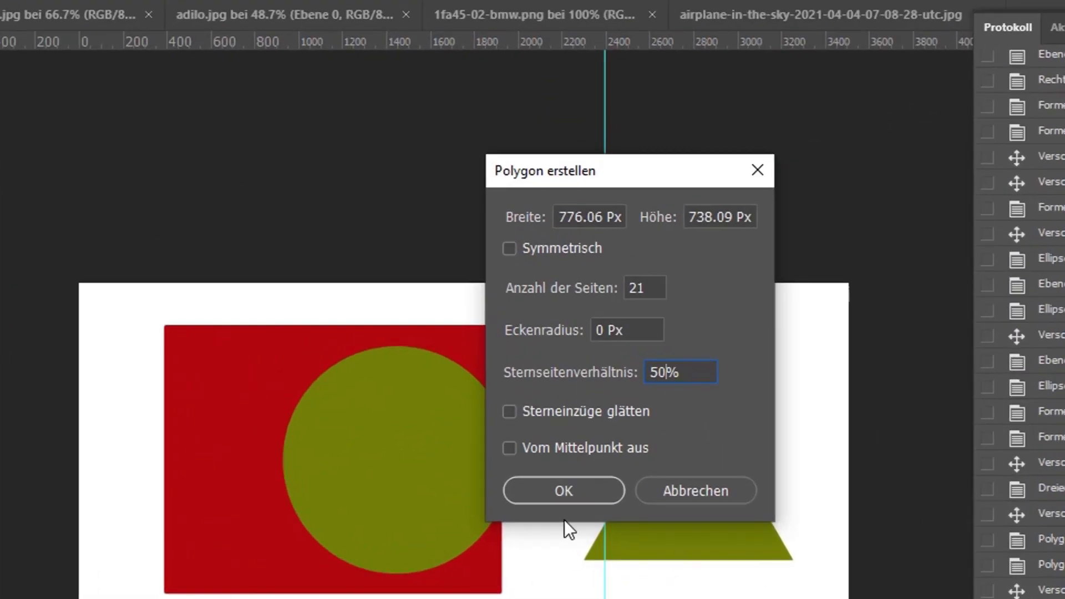
click(574, 495)
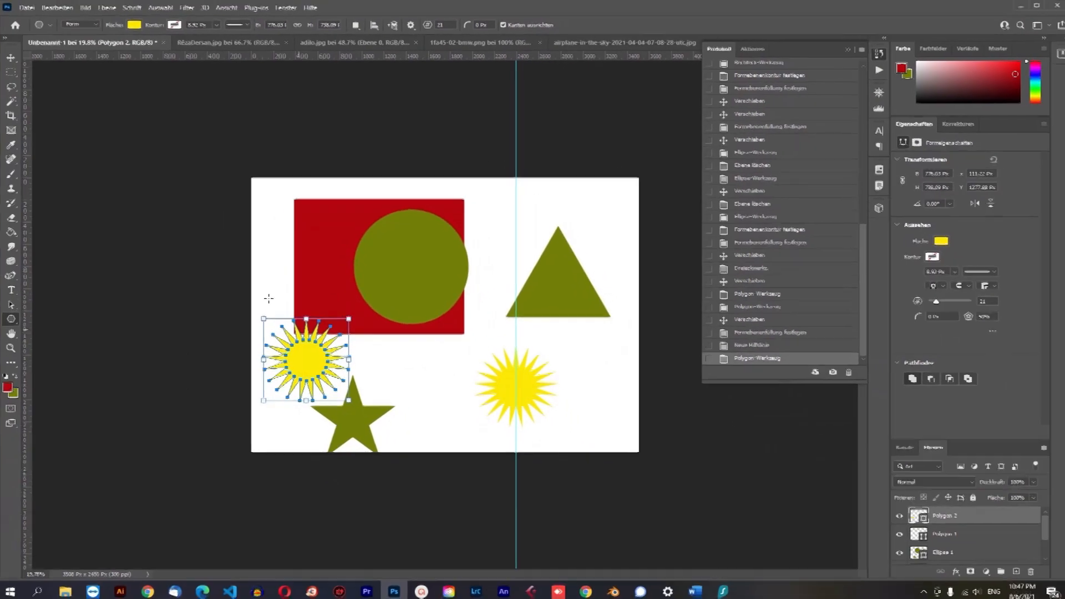
- Move the new yellow star between the green five-pointed star and the first yellow star, and deselect it
click(10, 57)
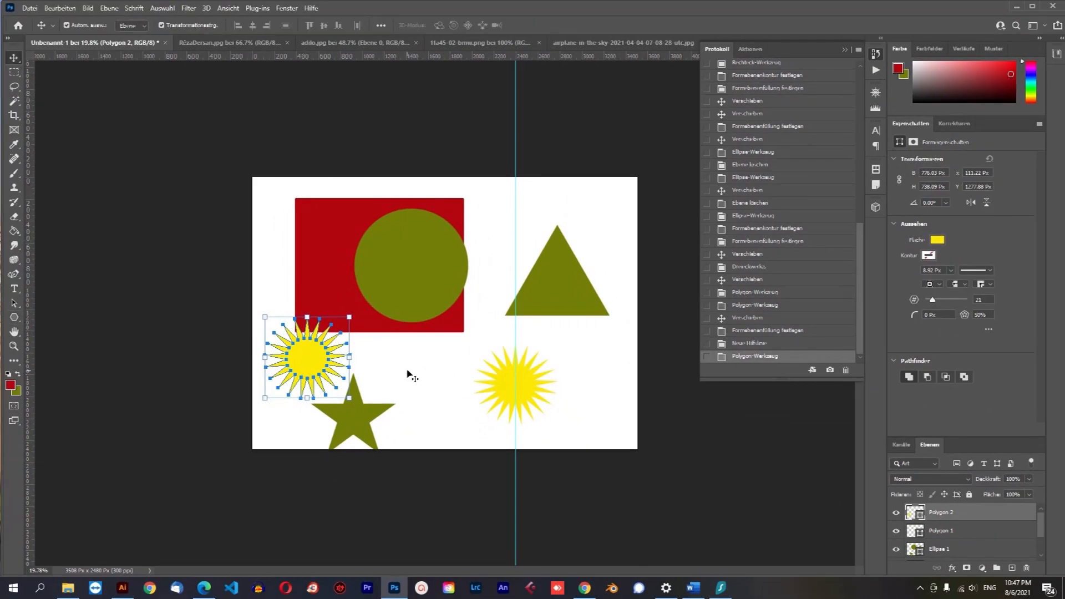
drag(303, 339, 423, 374)
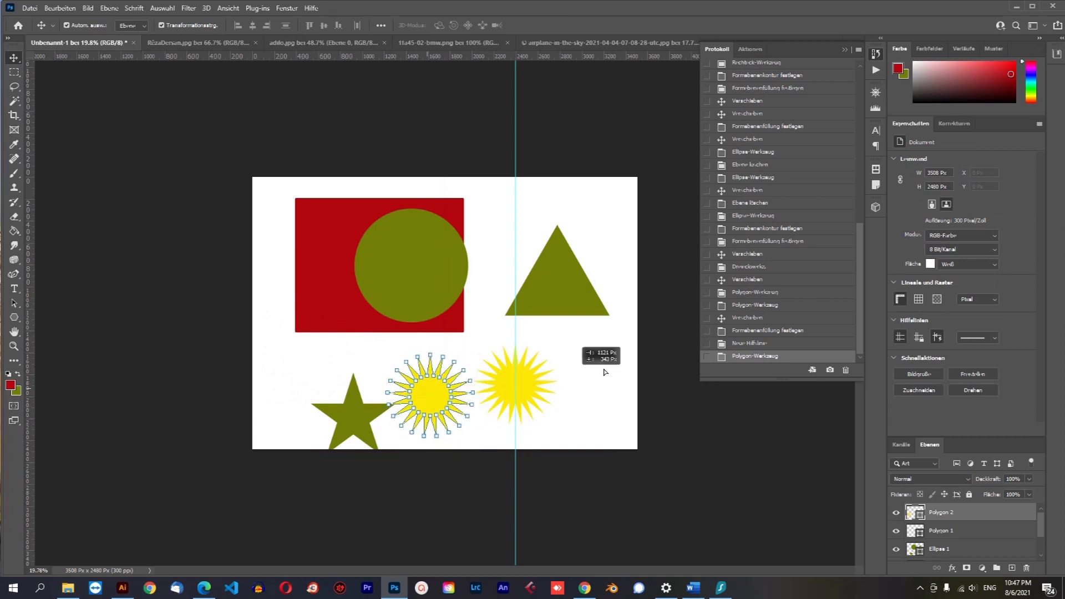
click(572, 444)
- Draw a nearly horizontal line about 2922 px long with the Line tool just below the red rectangle and the triangle
click(15, 317)
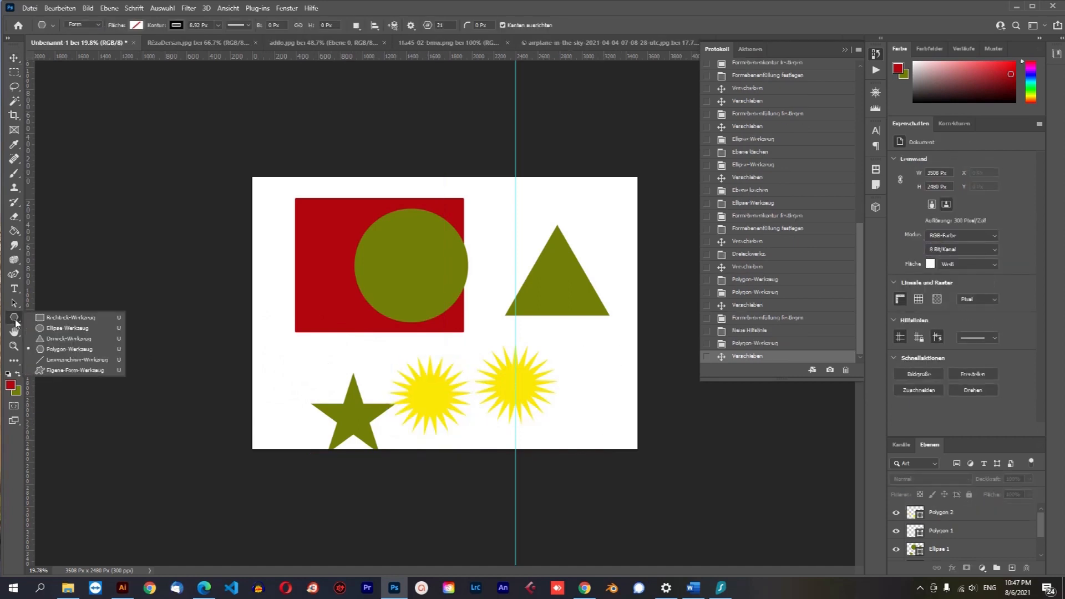
key(shift+u)
mouse_move(271, 360)
mouse_down()
mouse_move(260, 359)
mouse_move(614, 344)
mouse_up()
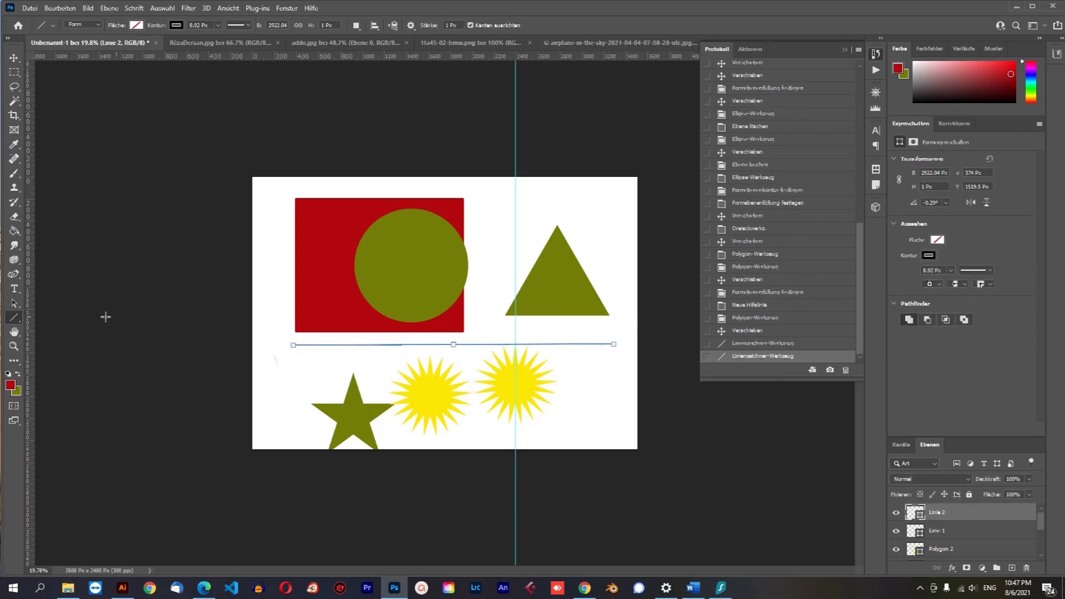
right_click(14, 318)
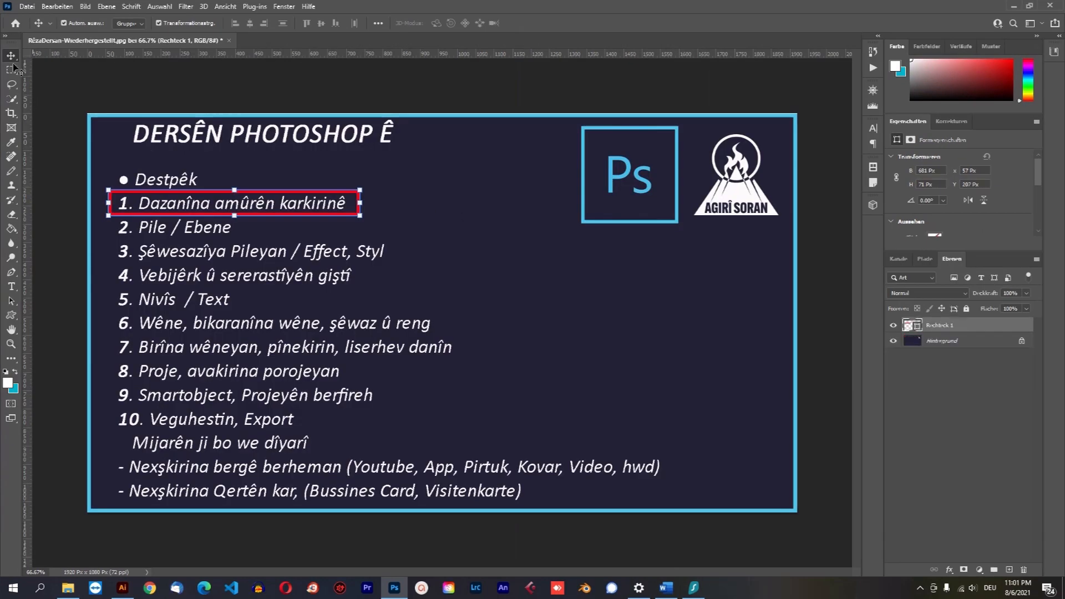
- Create a new document from the A4 print preset in landscape orientation at 300 ppi
click(29, 8)
click(34, 20)
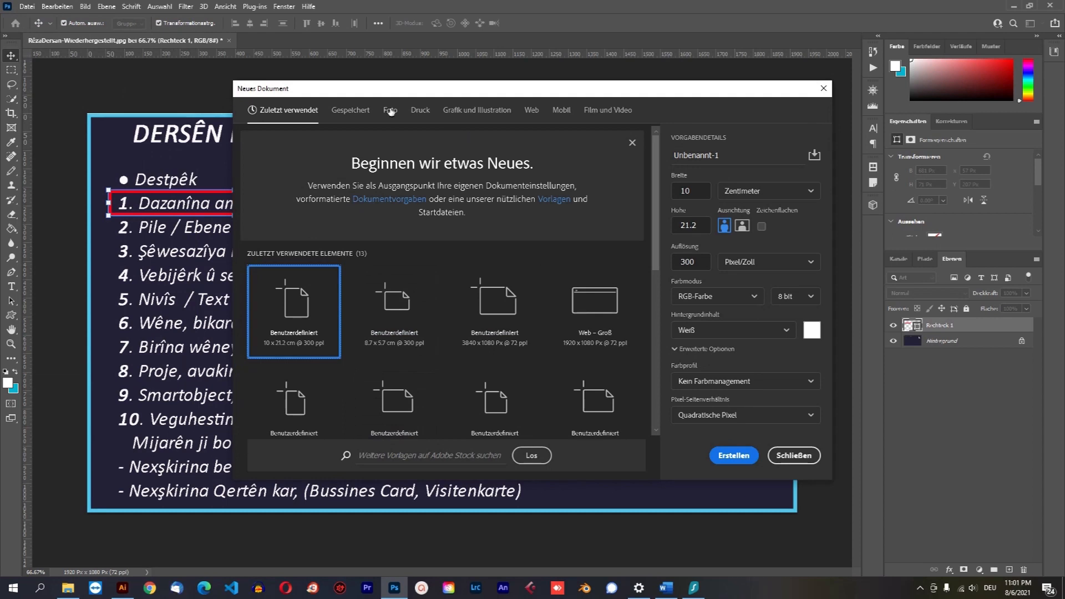
click(420, 113)
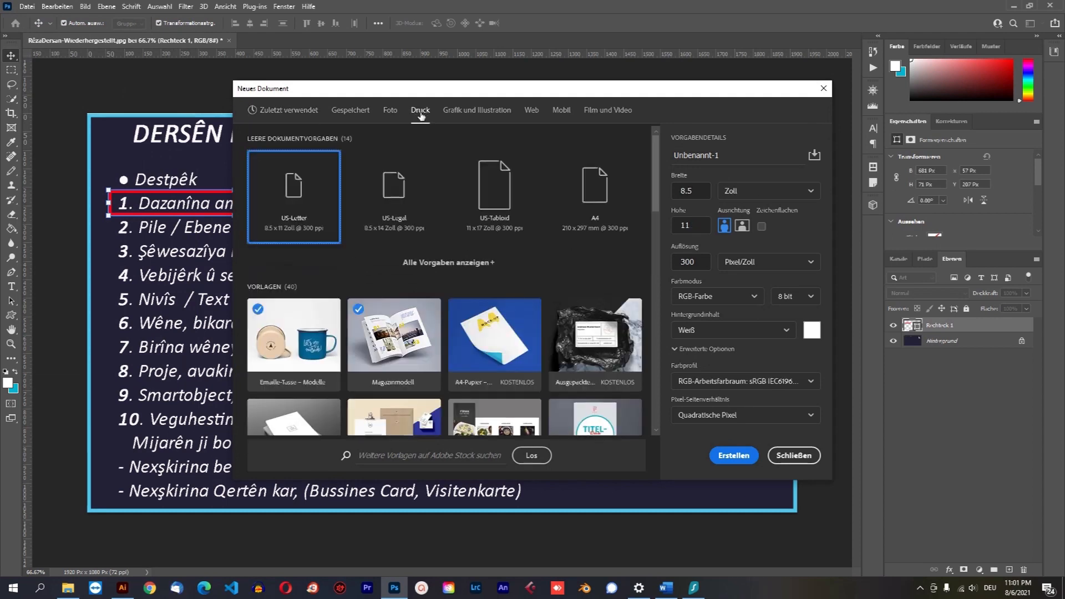
click(595, 195)
click(743, 226)
click(741, 461)
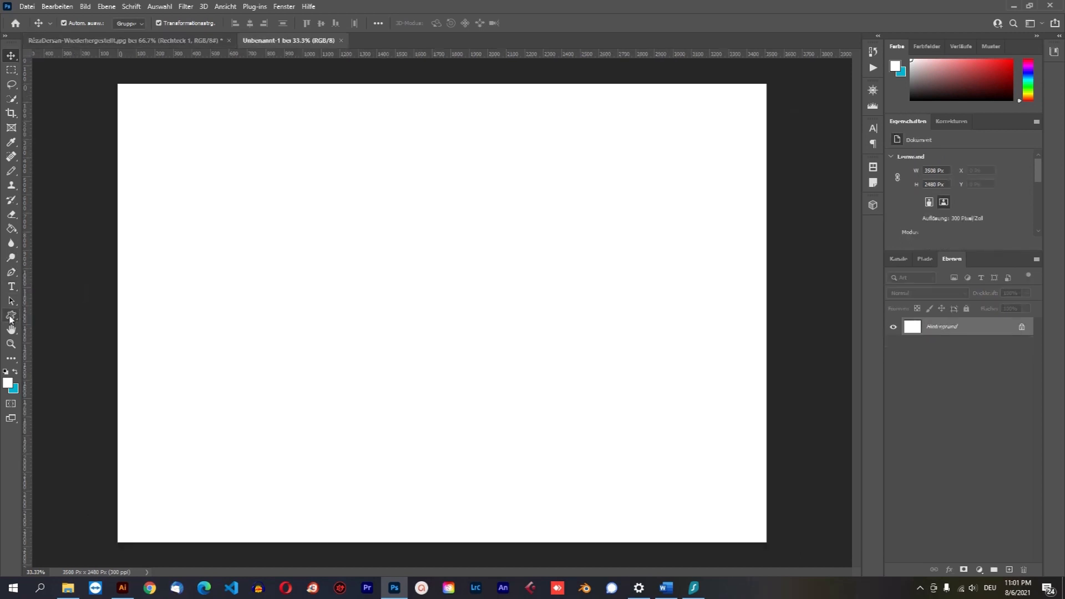
- Review the available shape tools and activate the Custom Shape tool
click(11, 319)
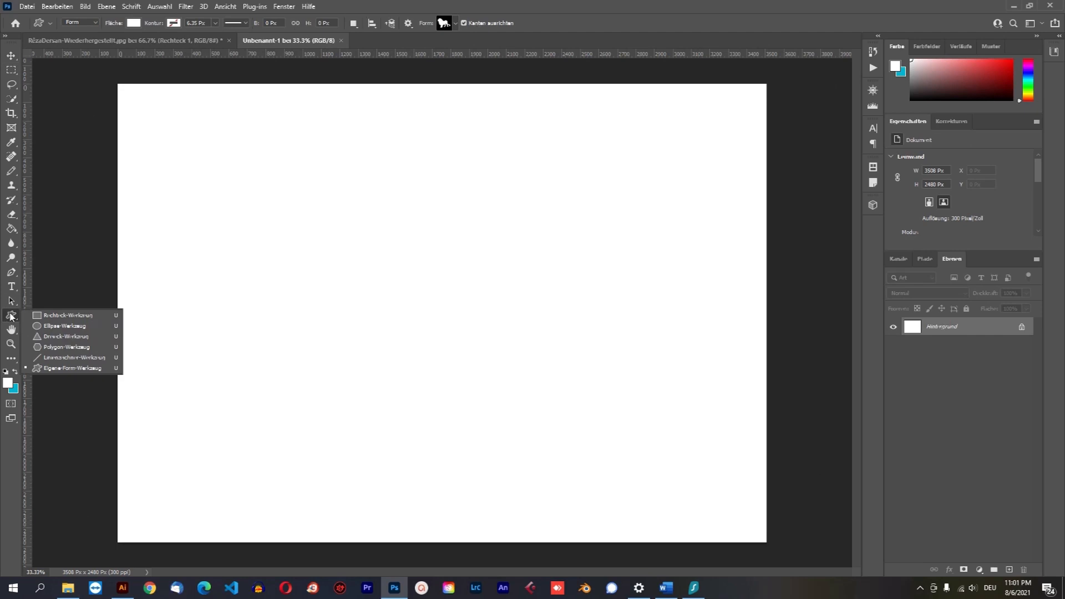
click(12, 320)
click(64, 315)
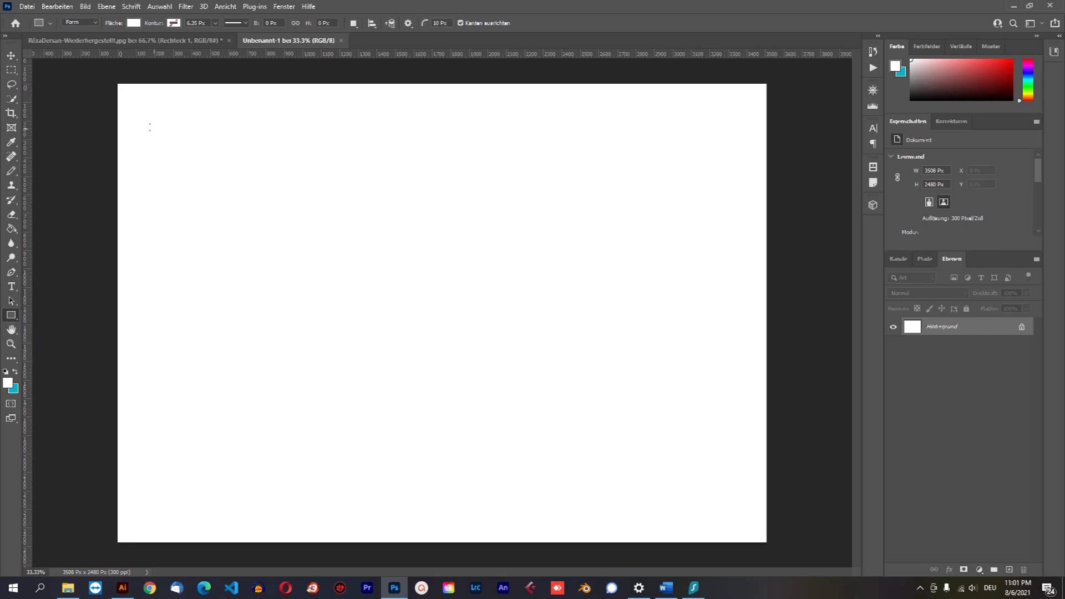
right_click(11, 316)
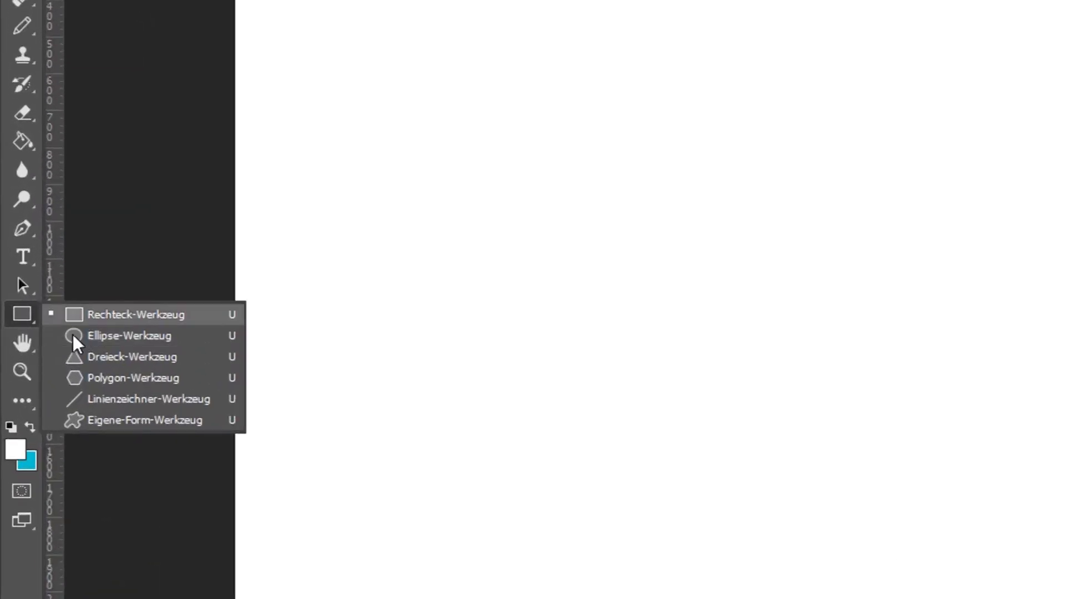
click(79, 415)
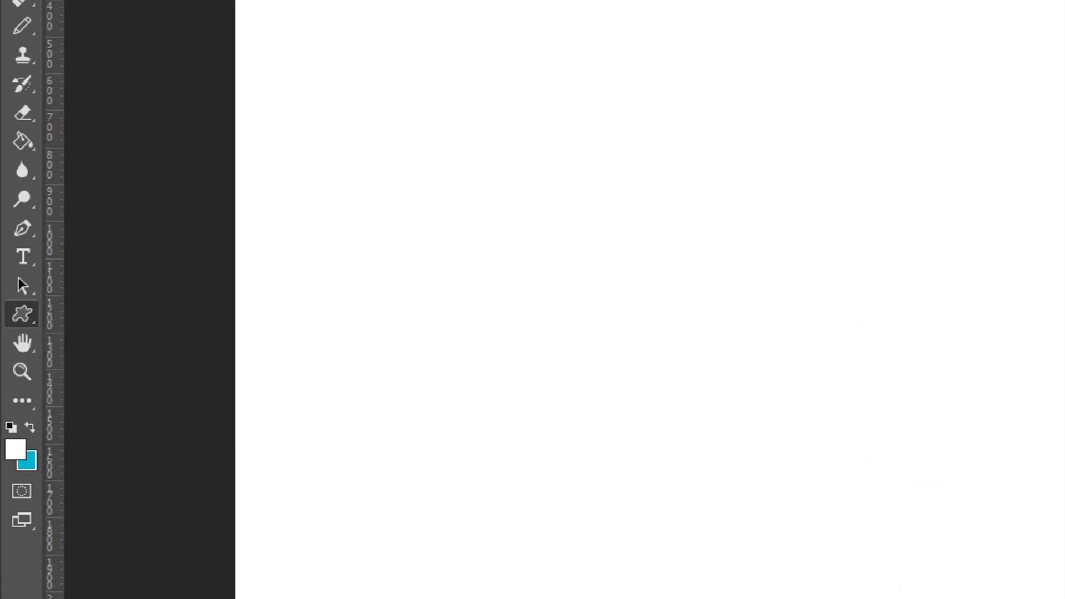
- Expand the Boote and Blumen custom shape groups, and choose the full round tree from the Laubbäume group
click(608, 22)
click(607, 22)
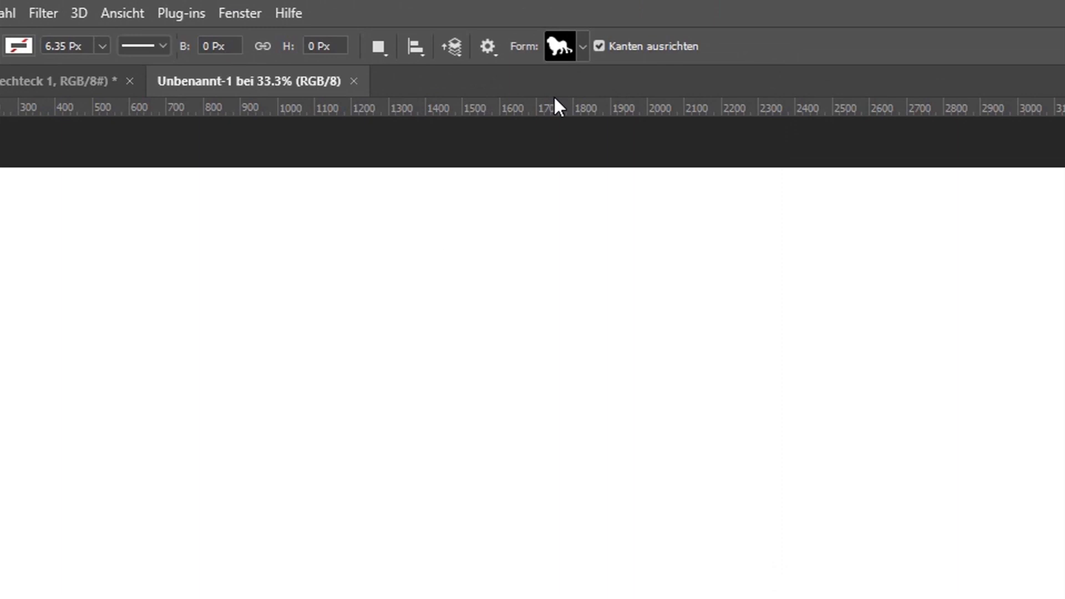
click(561, 47)
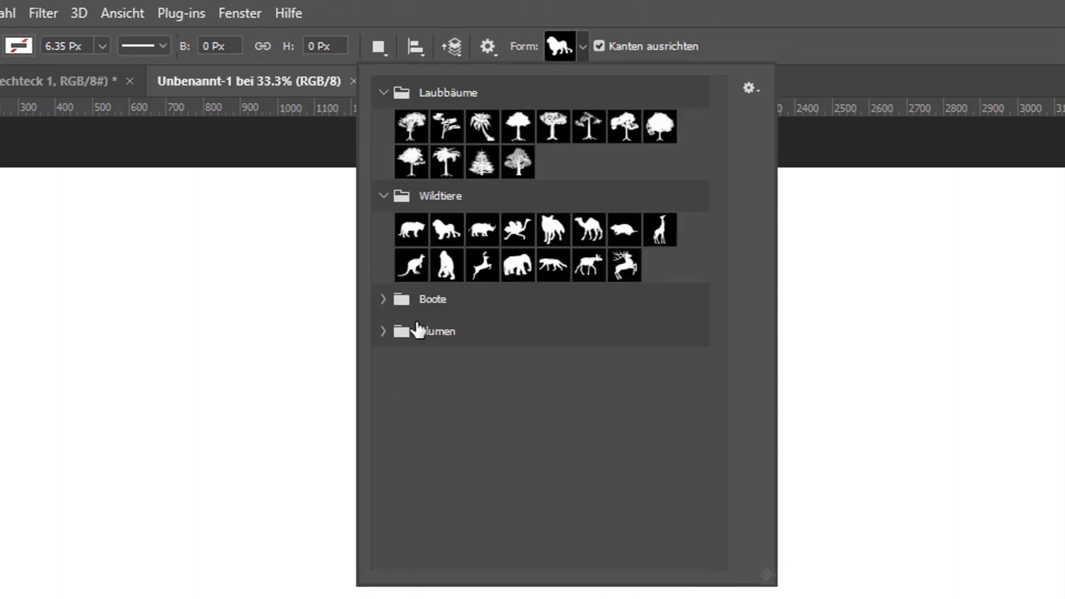
click(382, 299)
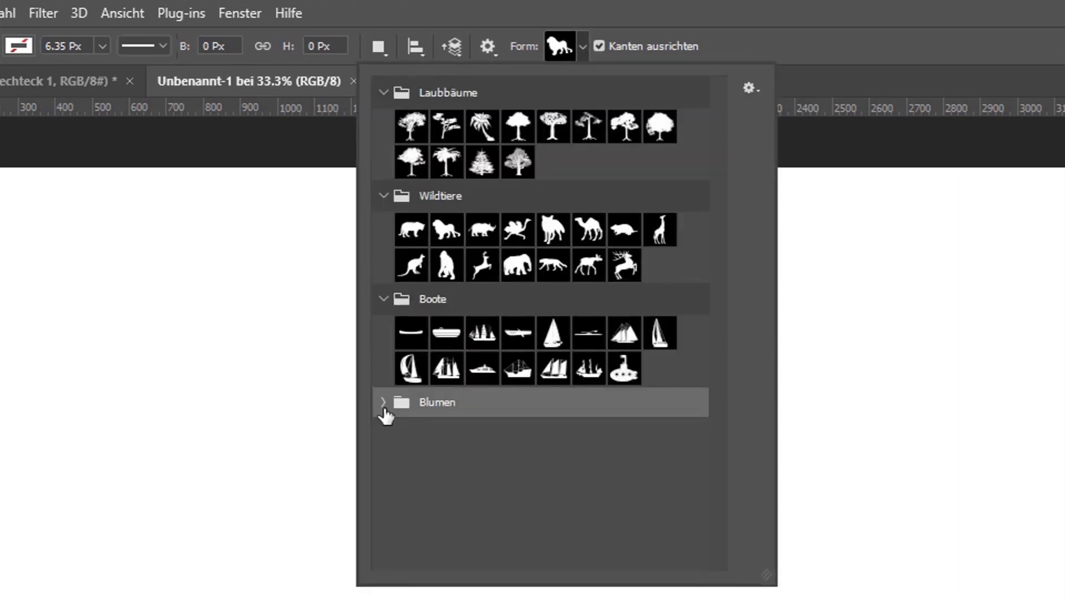
click(382, 403)
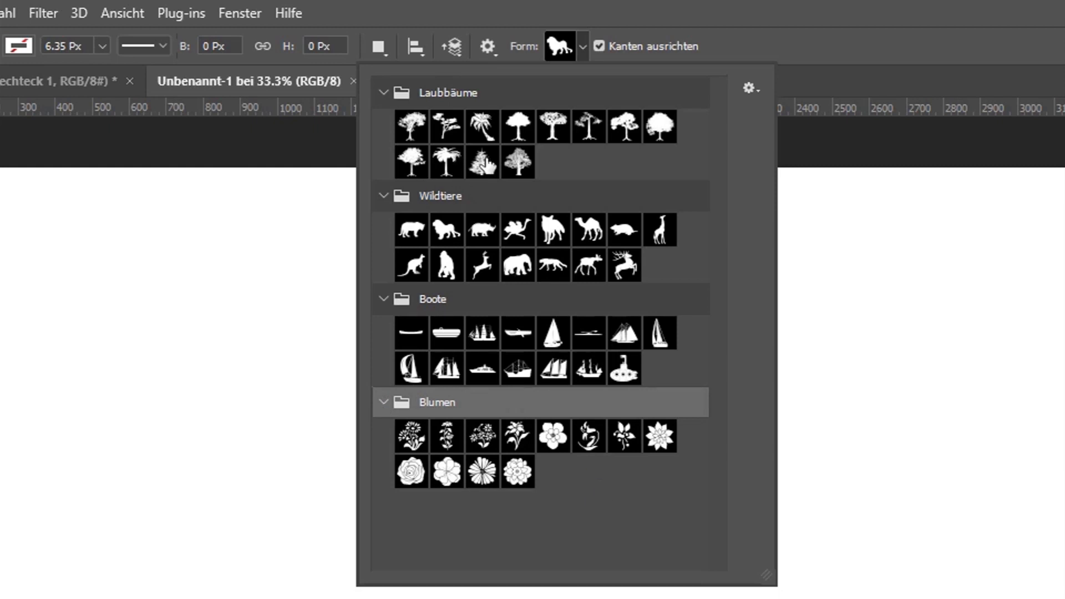
click(658, 127)
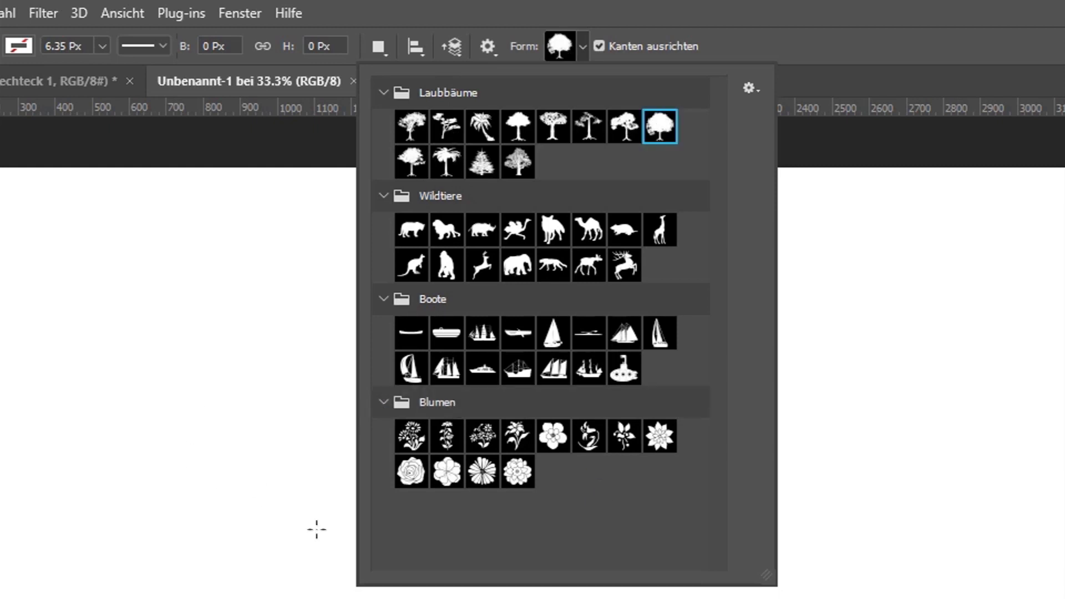
- Create the tree shape at 500 × 500 px and move it to about X 1172 px, Y 782 px
click(204, 569)
click(204, 570)
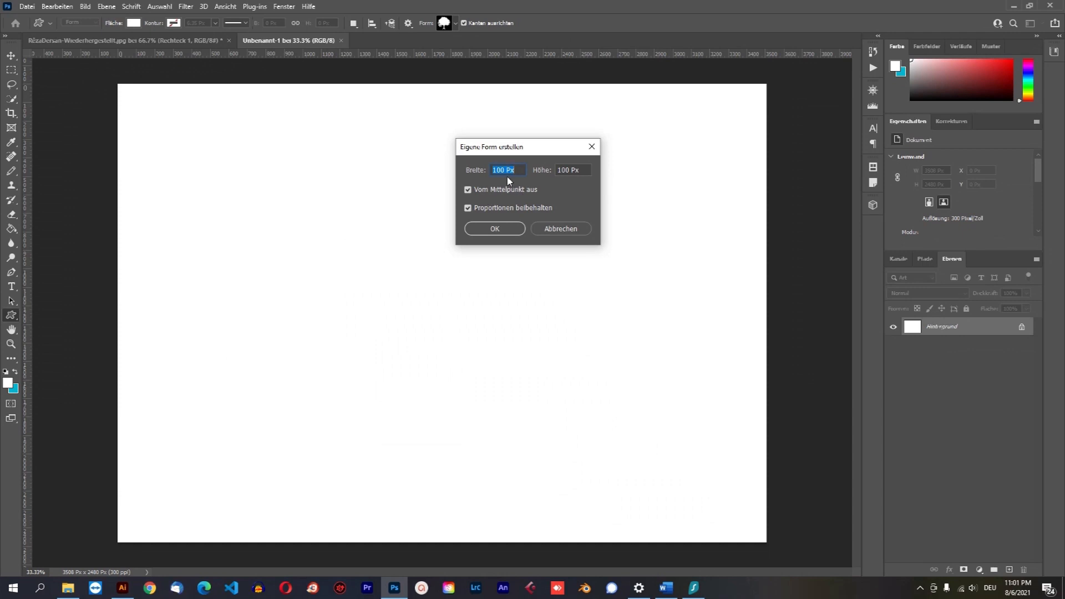
text(500)
click(494, 230)
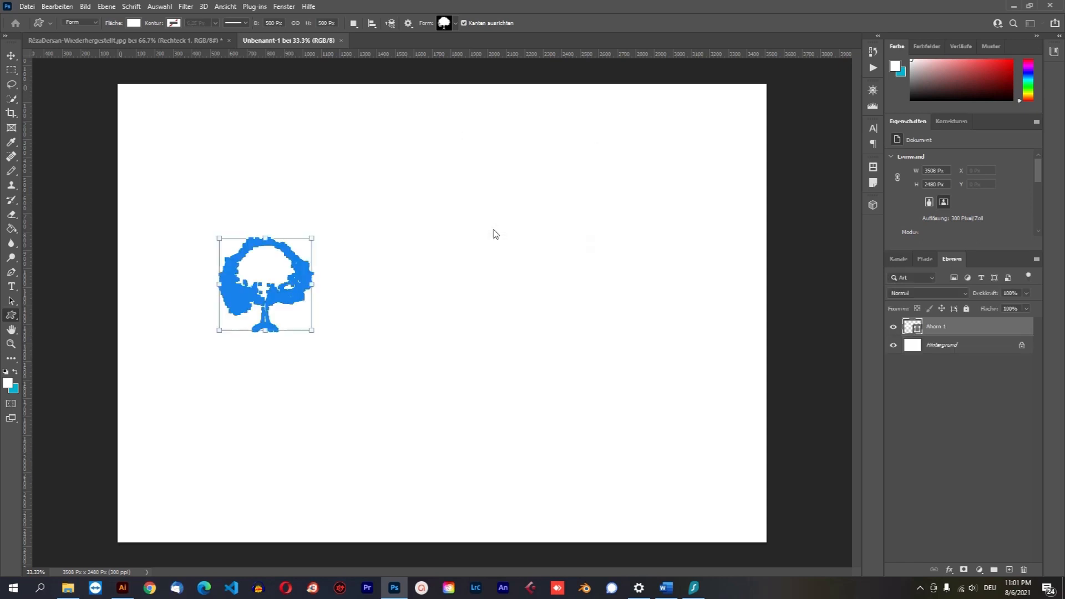
click(11, 56)
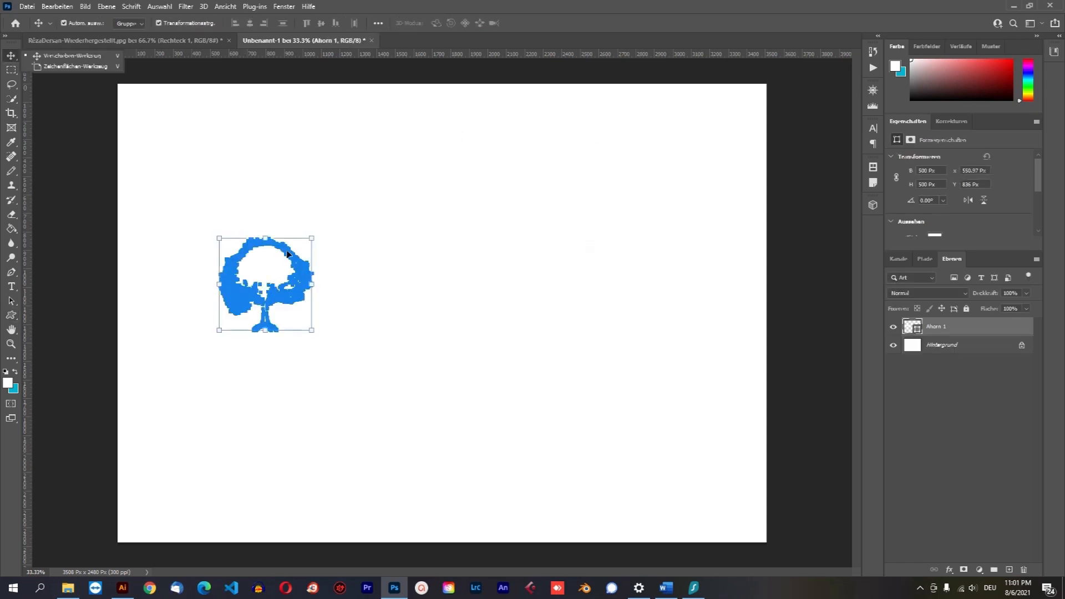
drag(967, 381, 943, 552)
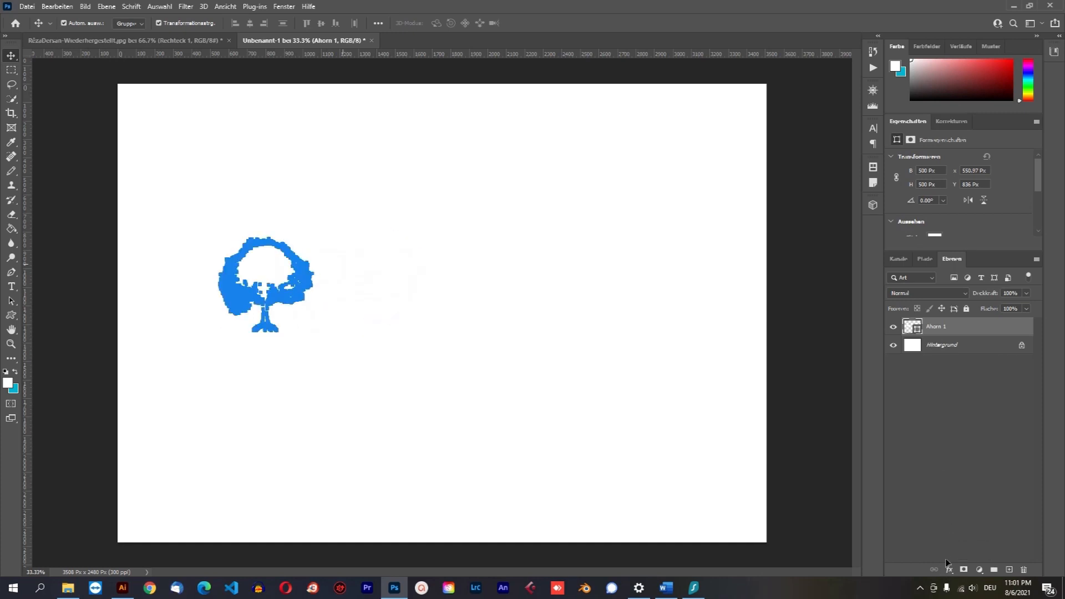
- Apply a Color Overlay effect in red ff0000 at 100% opacity to the tree layer
click(950, 570)
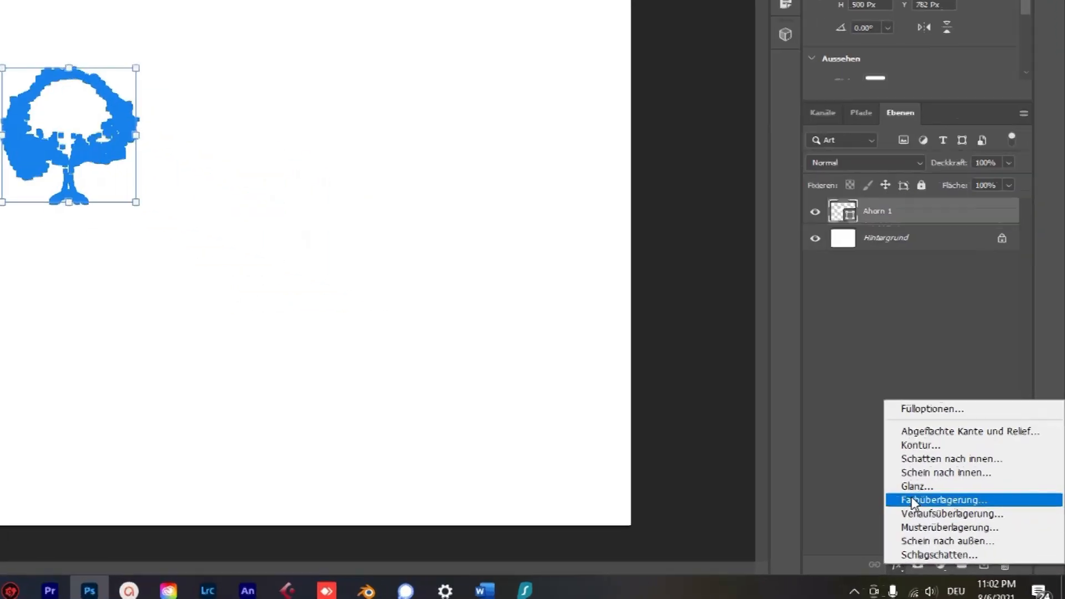
click(872, 470)
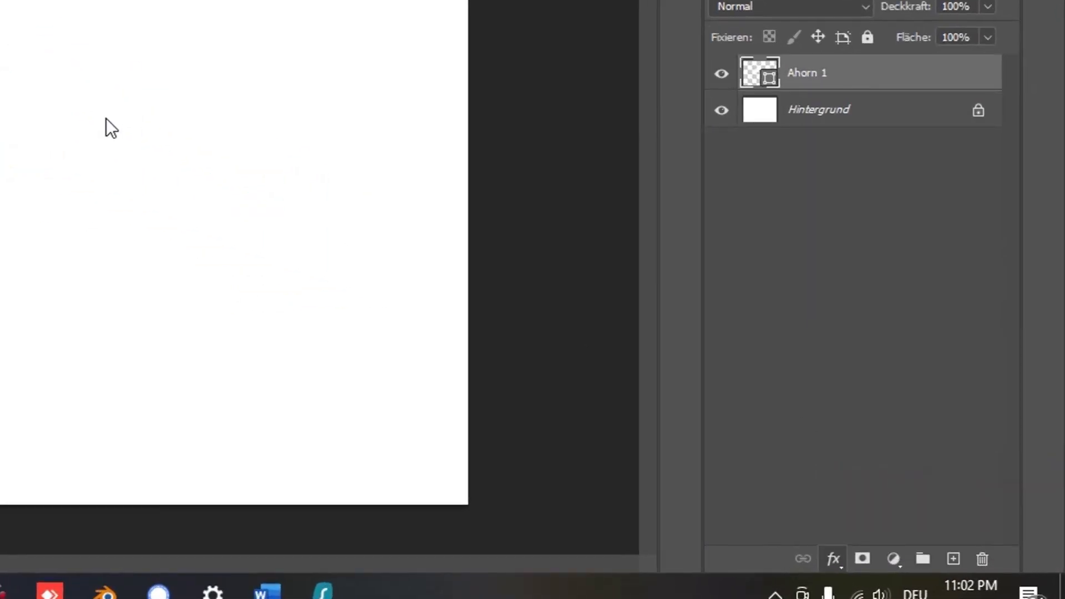
click(0, 0)
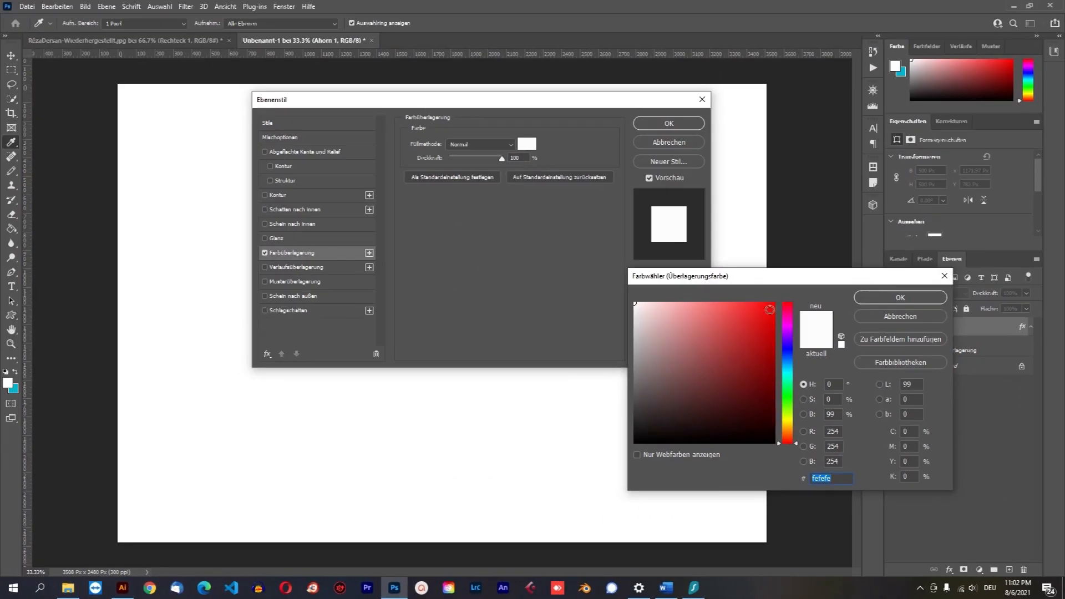
text(ff0000)
click(900, 297)
click(670, 123)
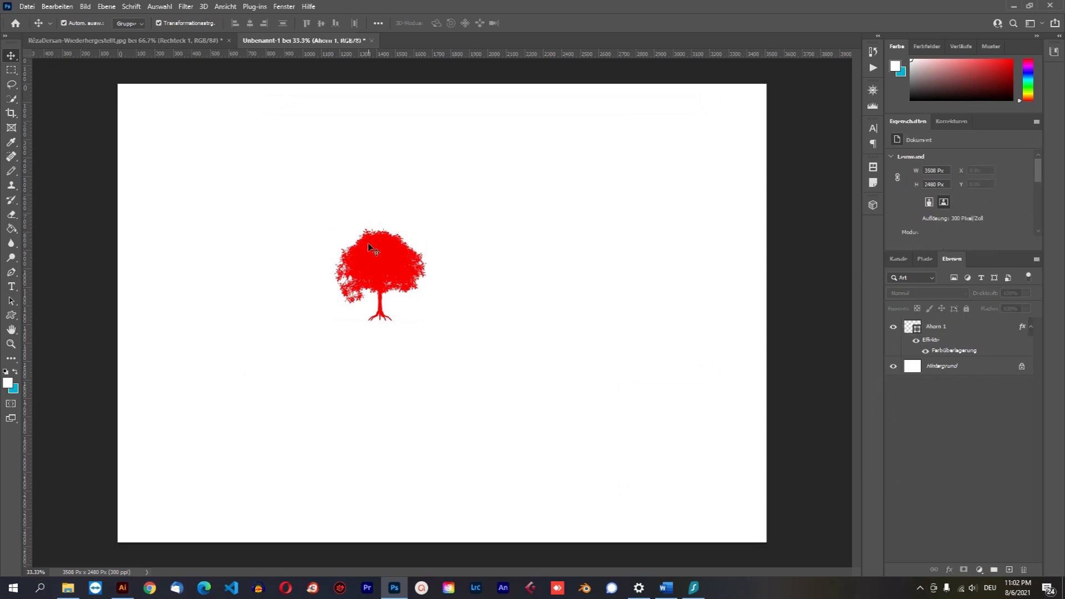
- Change the tree layer's Color Overlay to dark green 517b01 in Normal mode at 100% opacity
click(949, 569)
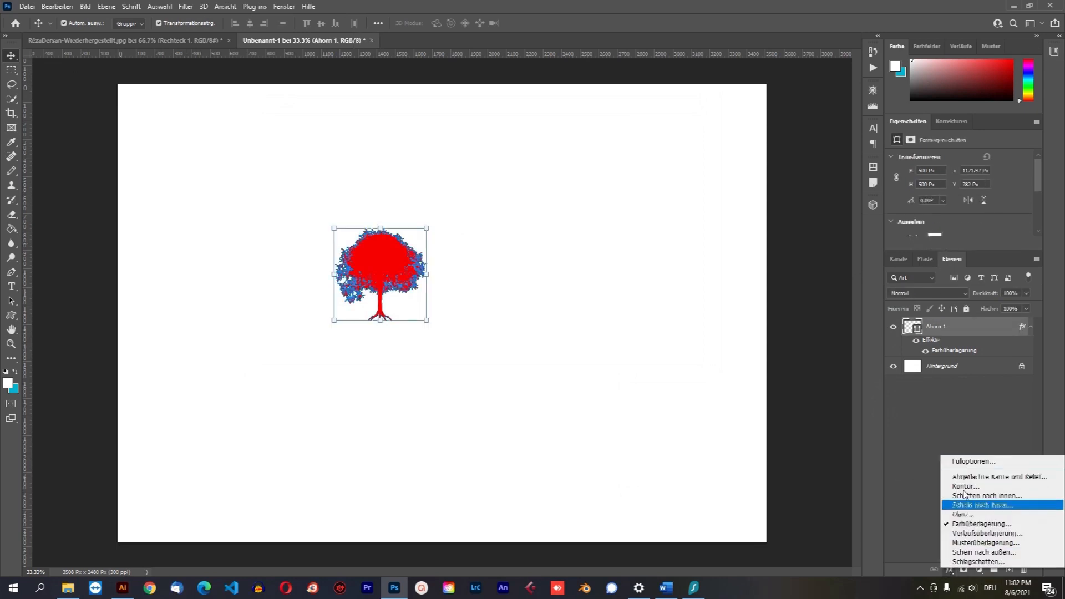
click(976, 524)
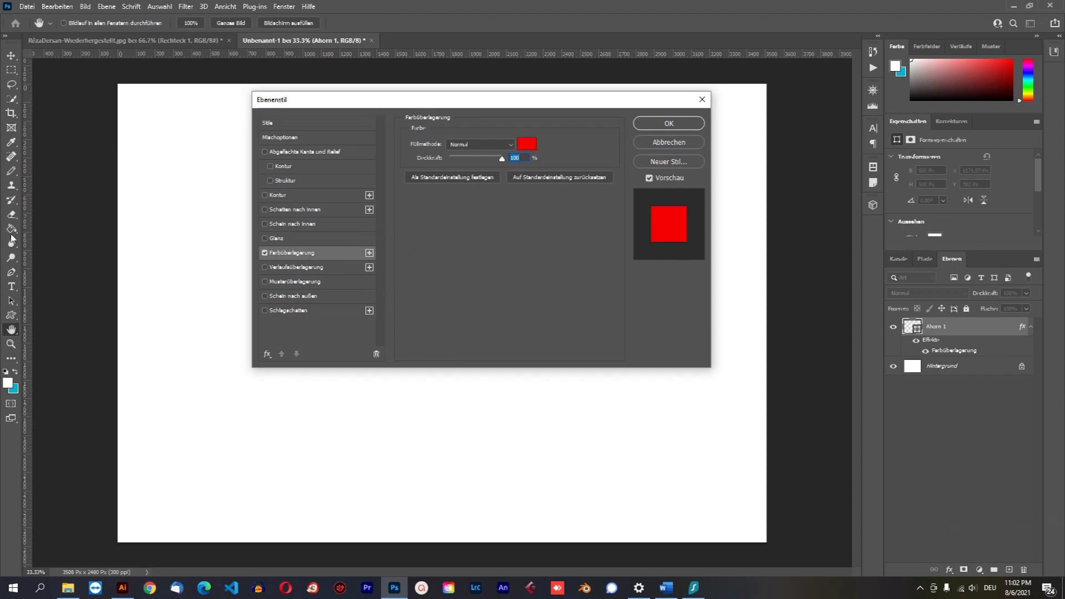
click(480, 145)
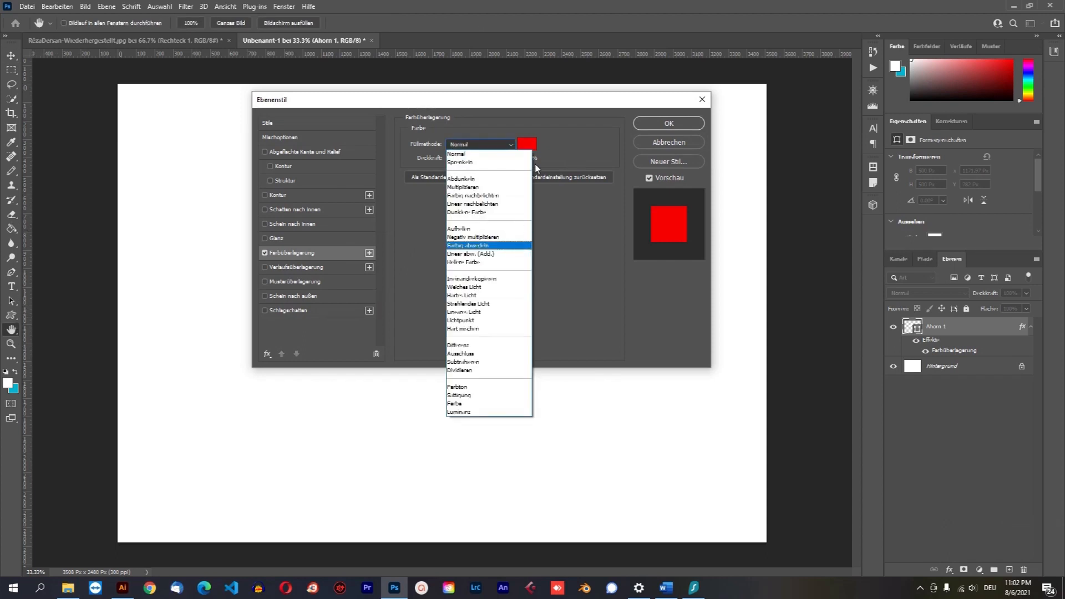
click(461, 148)
click(527, 144)
drag(794, 412, 791, 416)
click(790, 407)
click(775, 377)
click(900, 298)
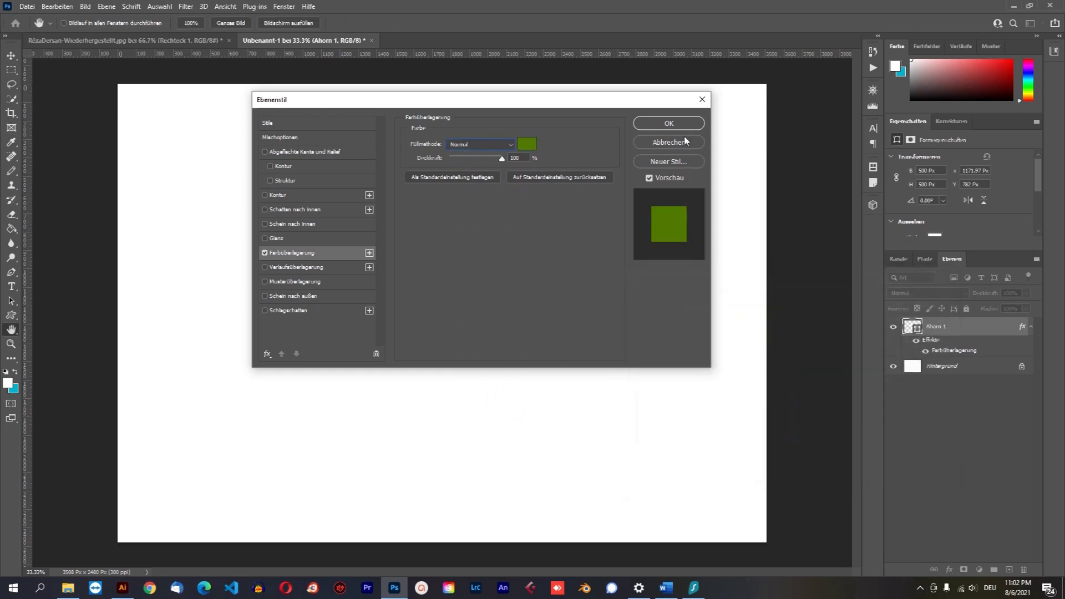
click(669, 123)
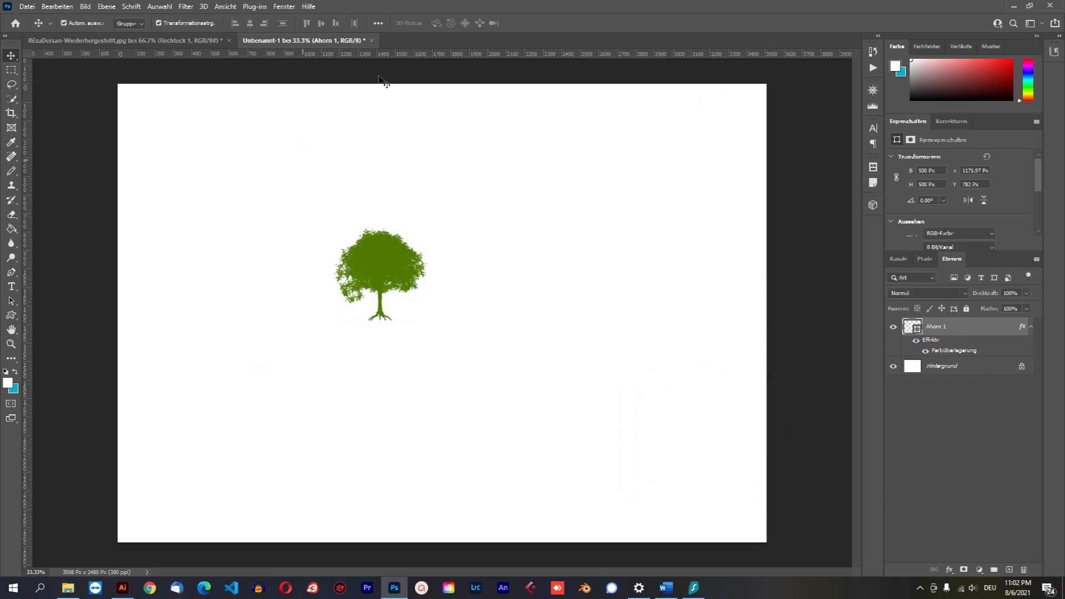
click(383, 81)
- Choose the lion custom shape from the Wildtiere group and create it 500 px wide, from the center with proportions kept, at the tree's upper right
click(11, 315)
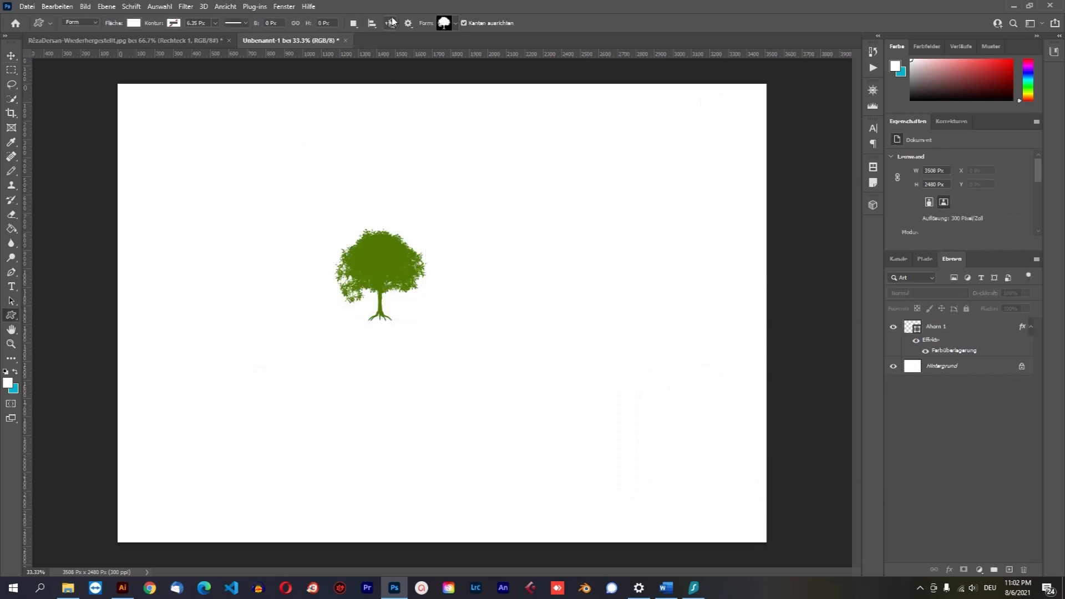
click(447, 25)
click(388, 114)
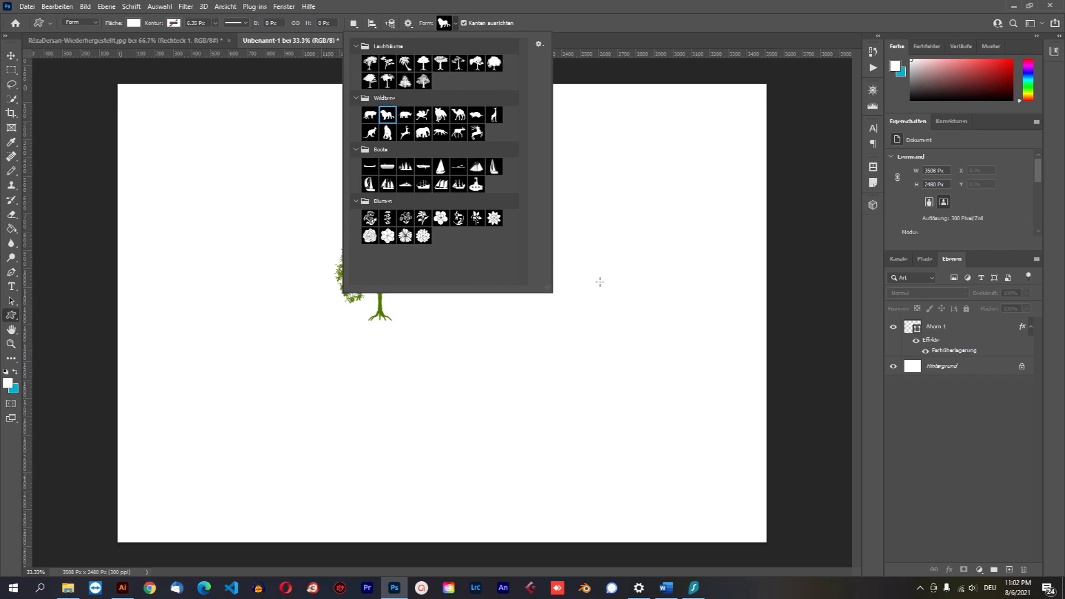
click(600, 282)
click(594, 228)
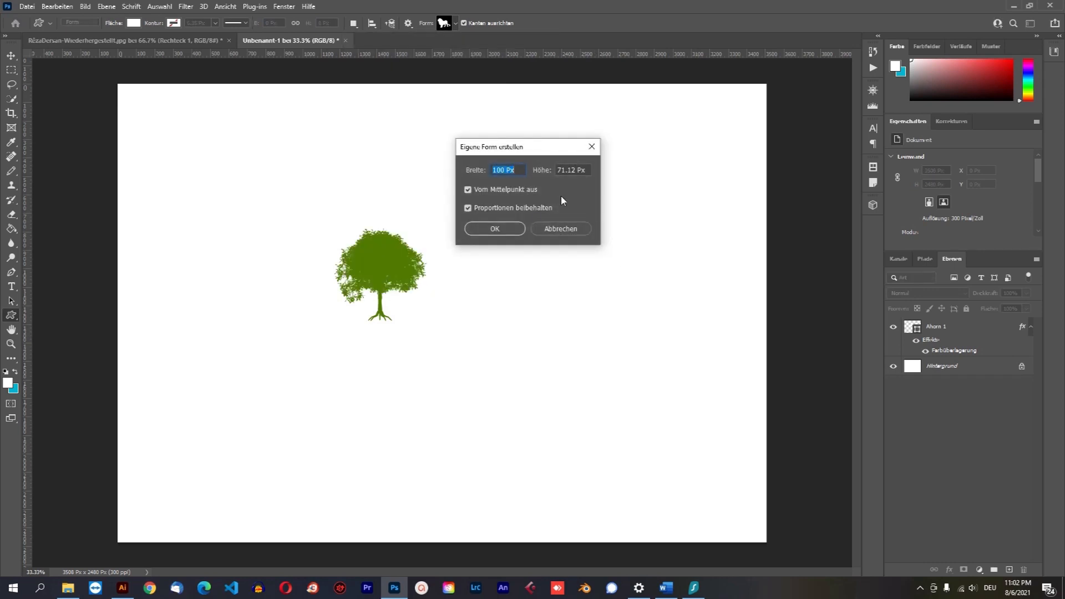
text(500)
key(Return)
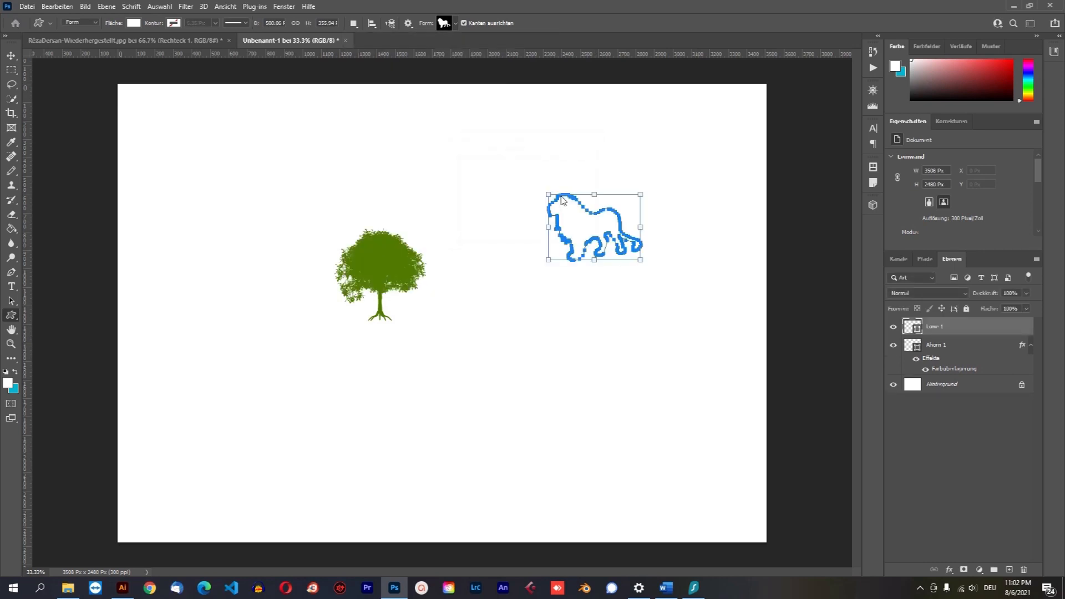
- Apply a Color Overlay effect in brown 9e5602 at 100% opacity to the lion layer
click(11, 55)
click(949, 571)
click(971, 528)
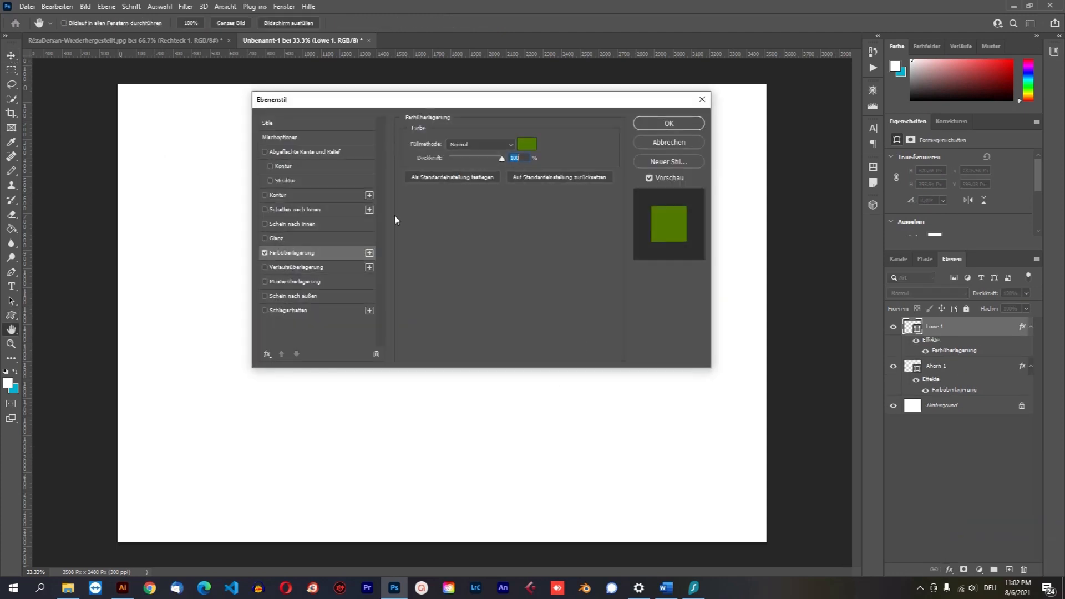
click(526, 146)
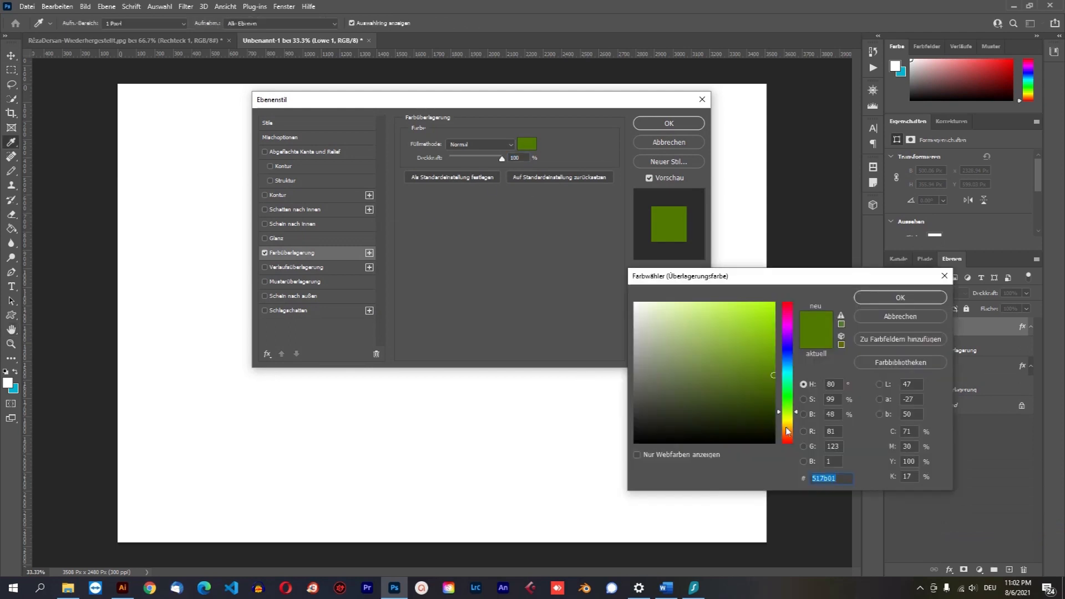
click(790, 431)
click(775, 355)
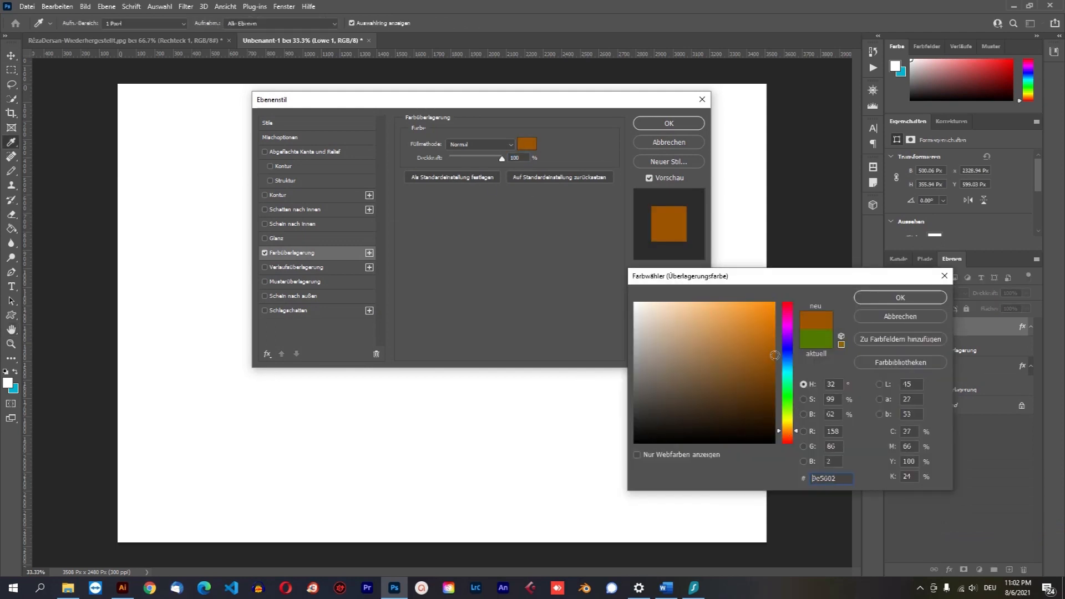
click(901, 297)
click(646, 125)
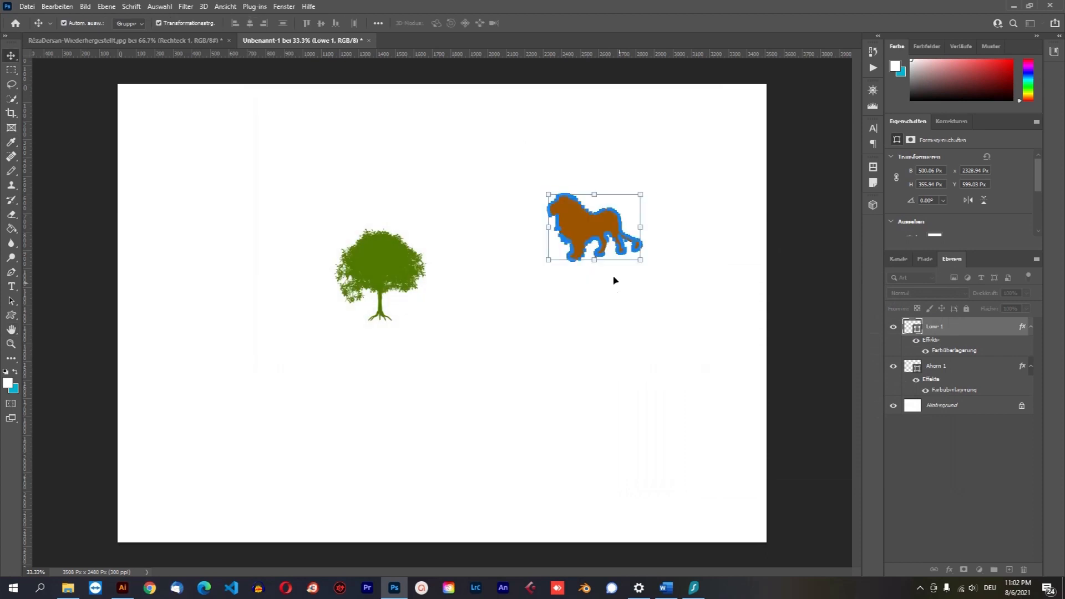
- Move the lion beside the tree, to about X 1843 px, Y 962 px, and deselect it
click(286, 138)
drag(581, 228, 492, 294)
click(549, 294)
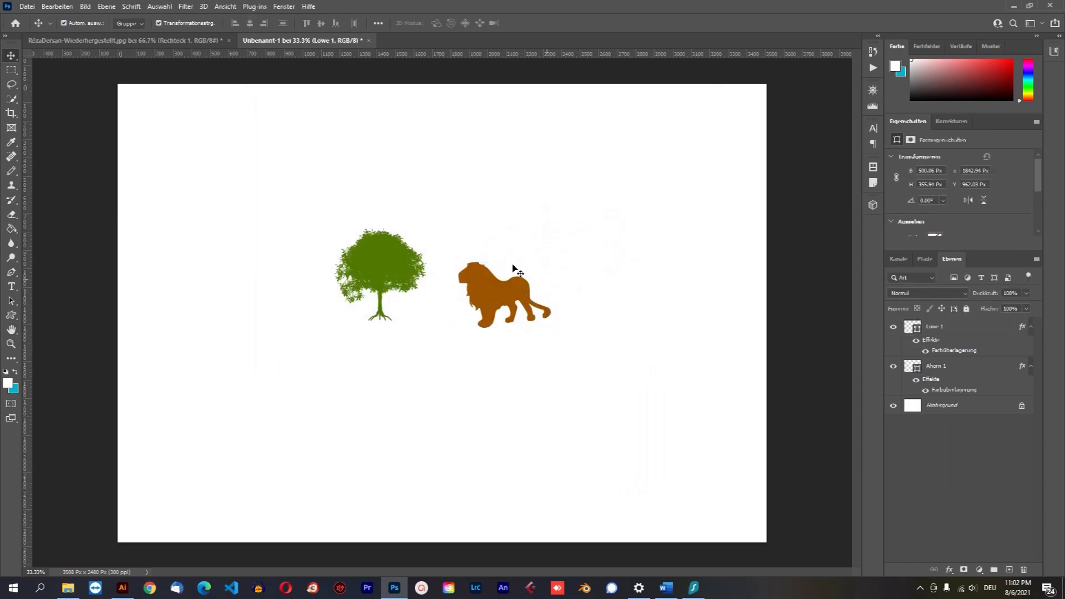
- Activate the Custom Shape tool and choose the rose shape from the Blumen group
click(11, 316)
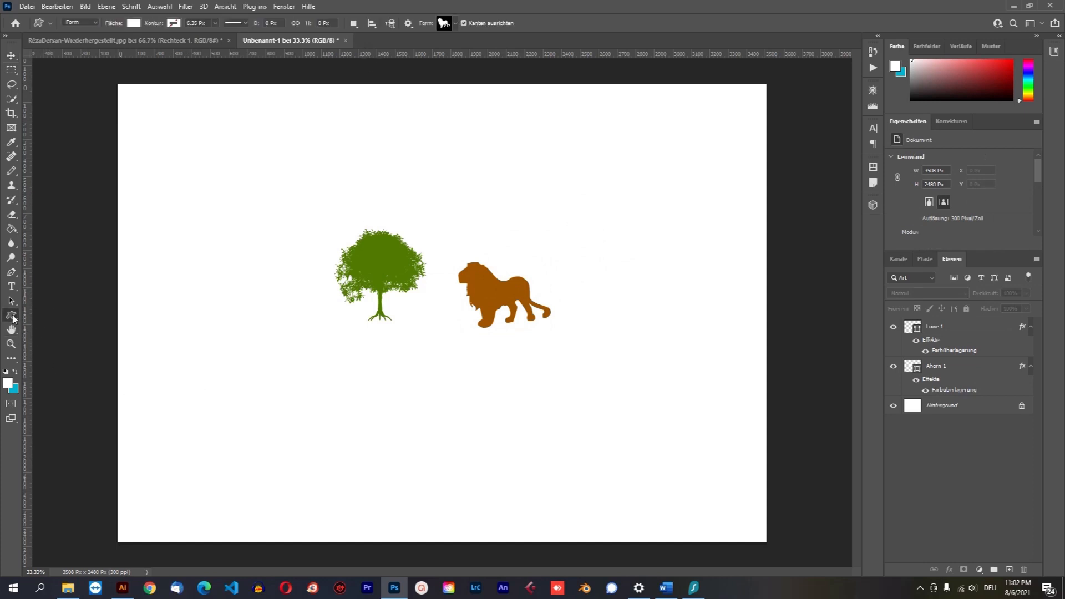
click(444, 24)
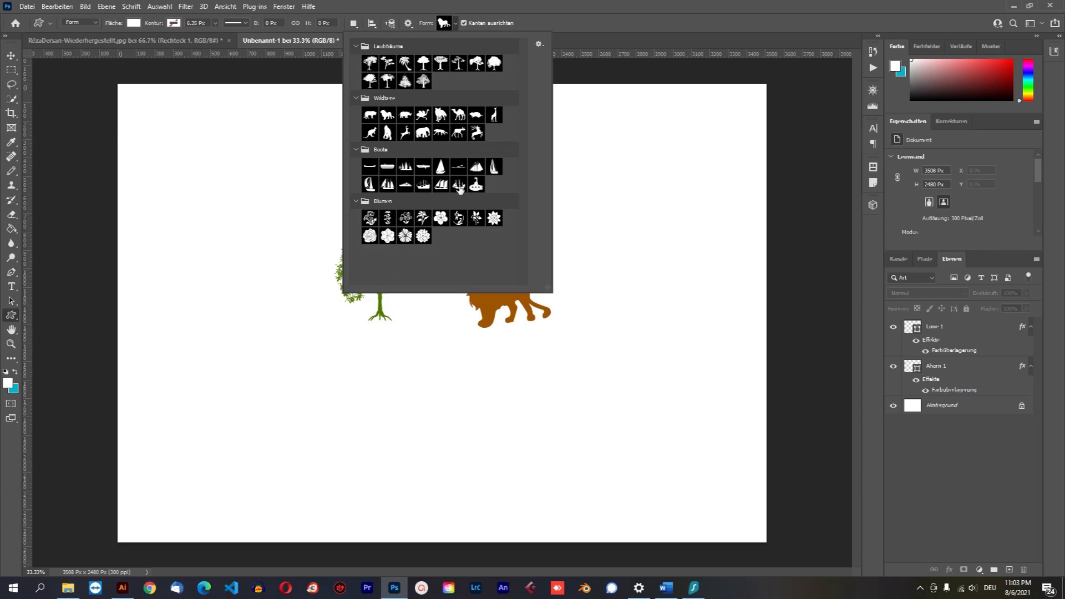
click(406, 237)
click(370, 236)
drag(632, 142, 719, 225)
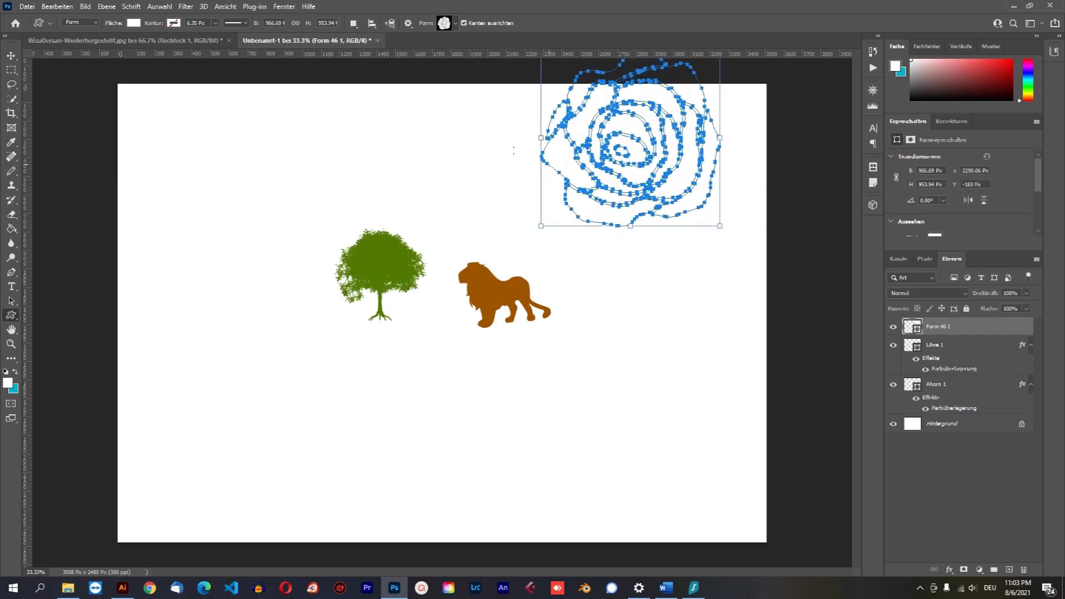
click(11, 56)
key(Delete)
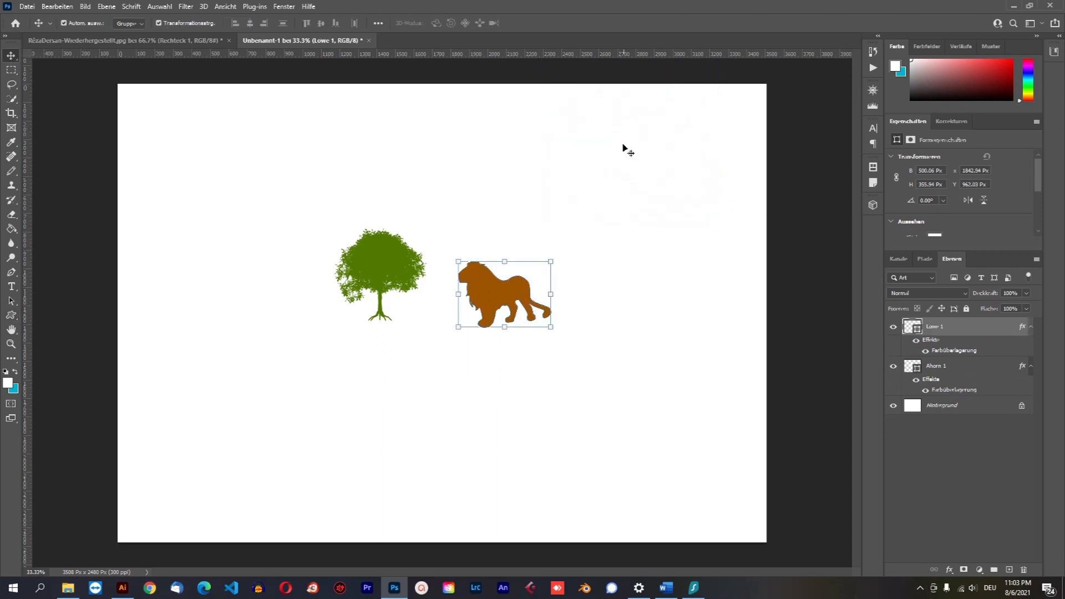
- Create the rose custom shape above the tree at about 500 × 495 px, from the center with proportions kept
click(12, 315)
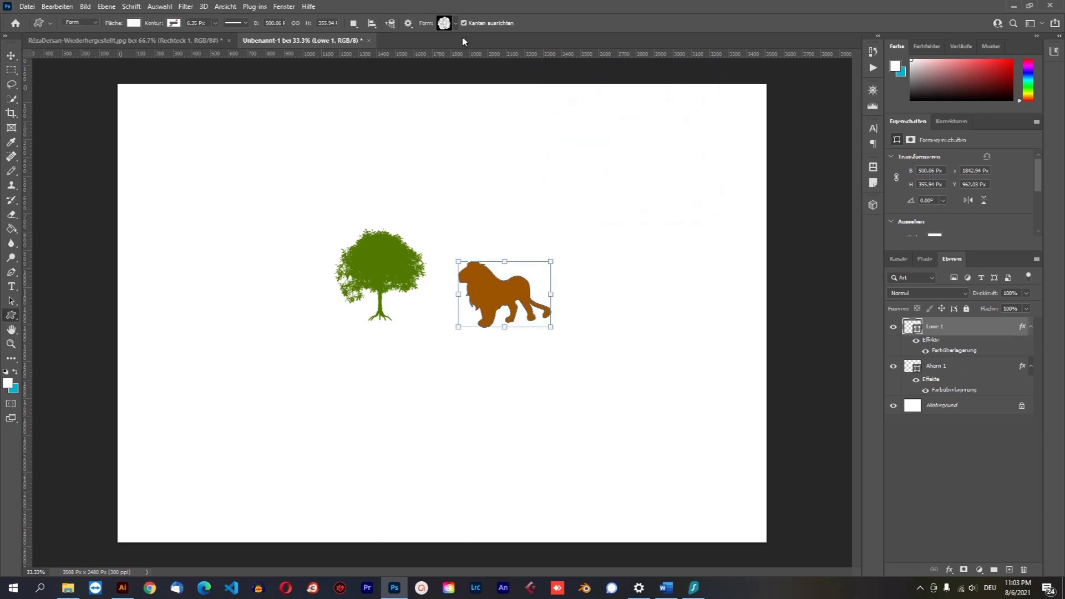
click(374, 145)
click(467, 189)
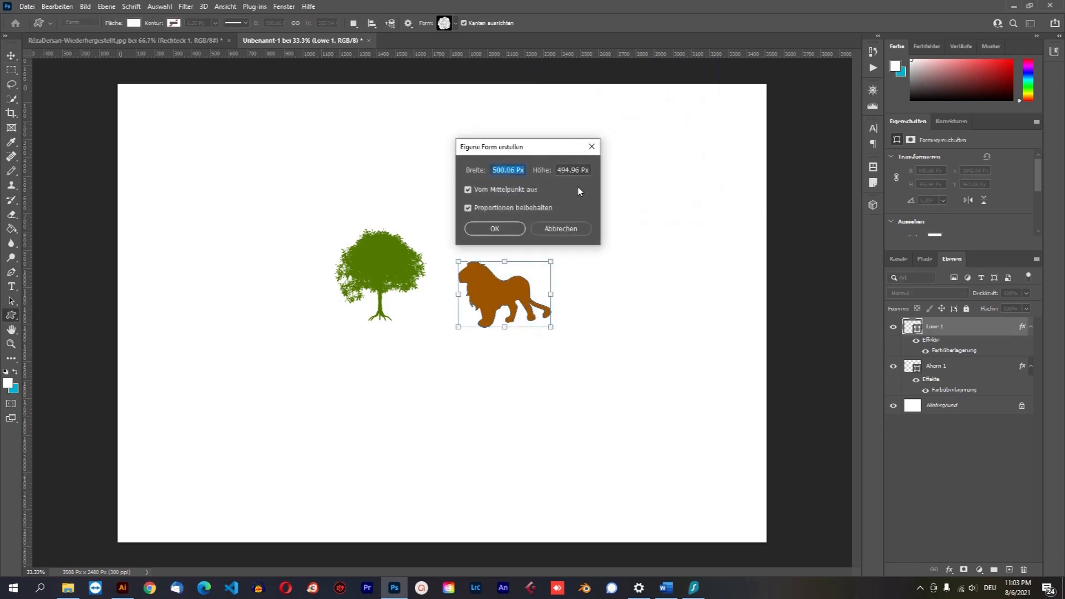
click(499, 230)
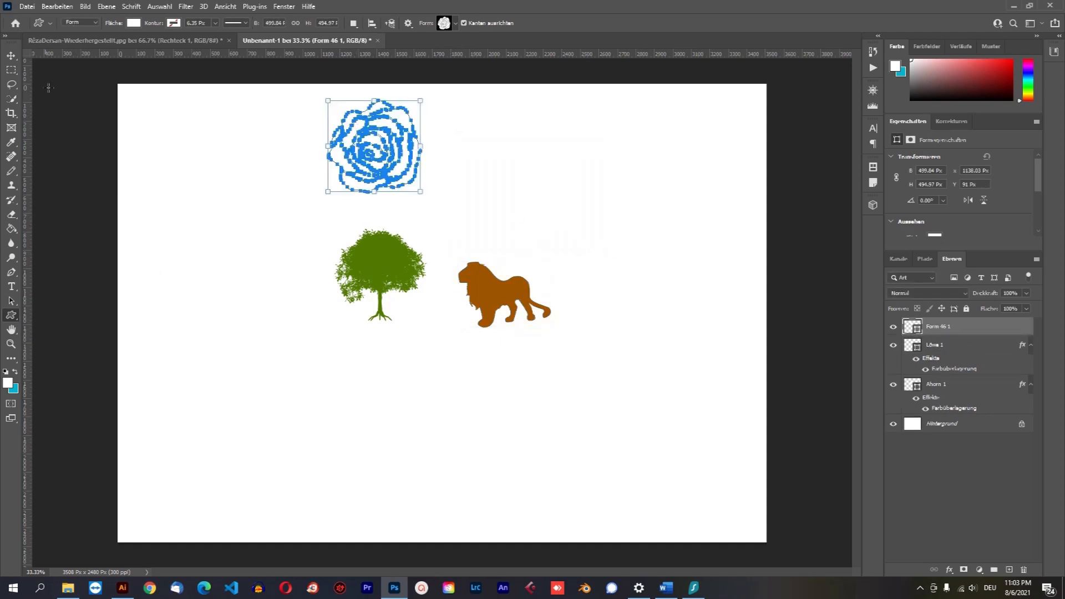
- Apply a Color Overlay effect in bright red at 100% opacity to the rose layer
key(v)
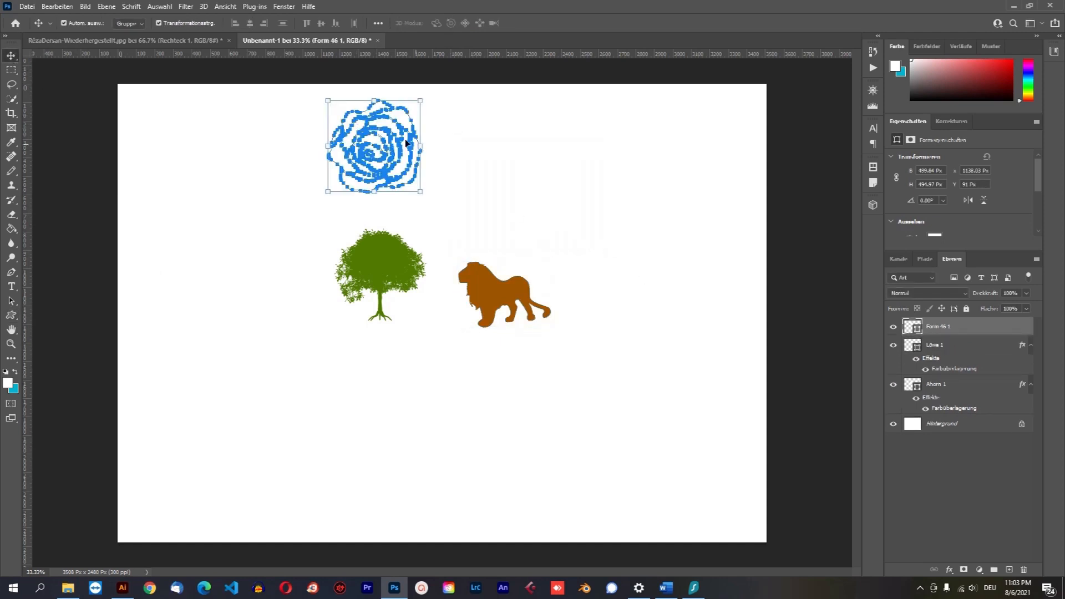
click(949, 570)
click(976, 524)
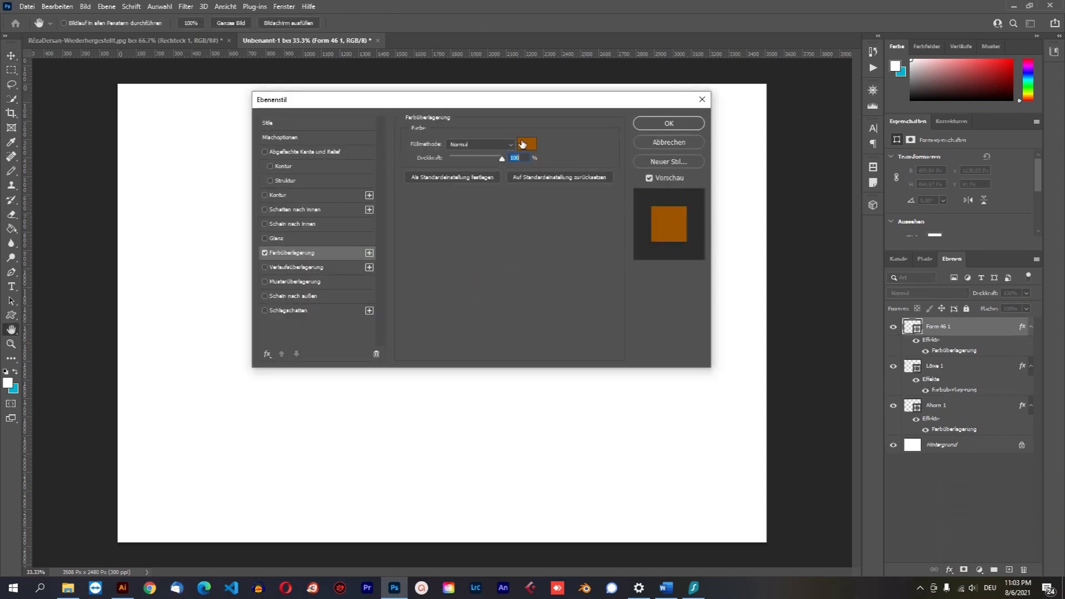
click(526, 144)
click(793, 304)
click(774, 303)
click(901, 298)
click(669, 123)
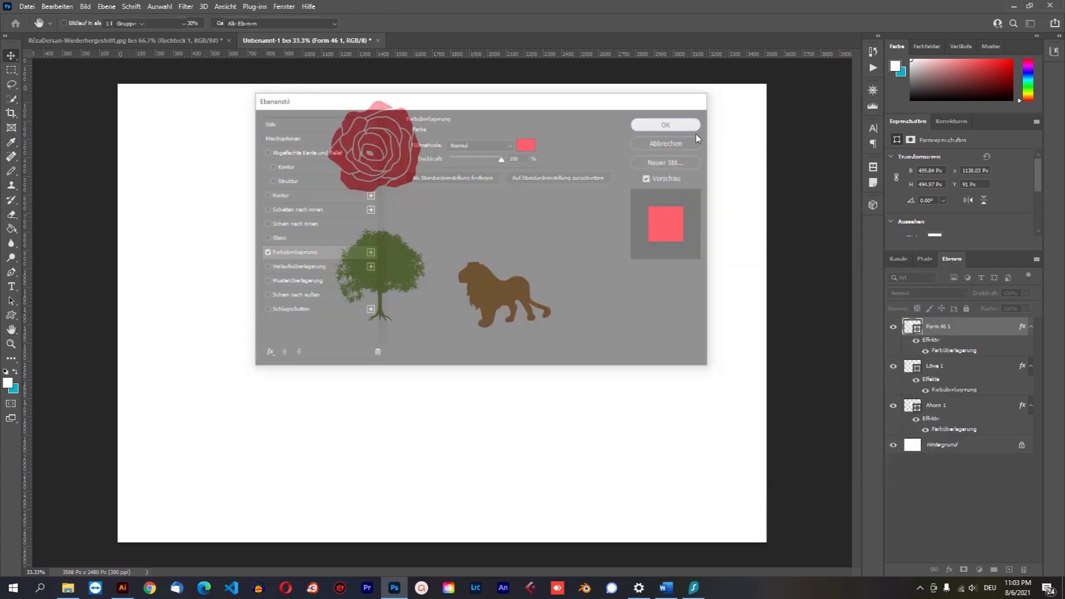
- Move the red rose above and to the right of the lion, and deselect it
click(594, 180)
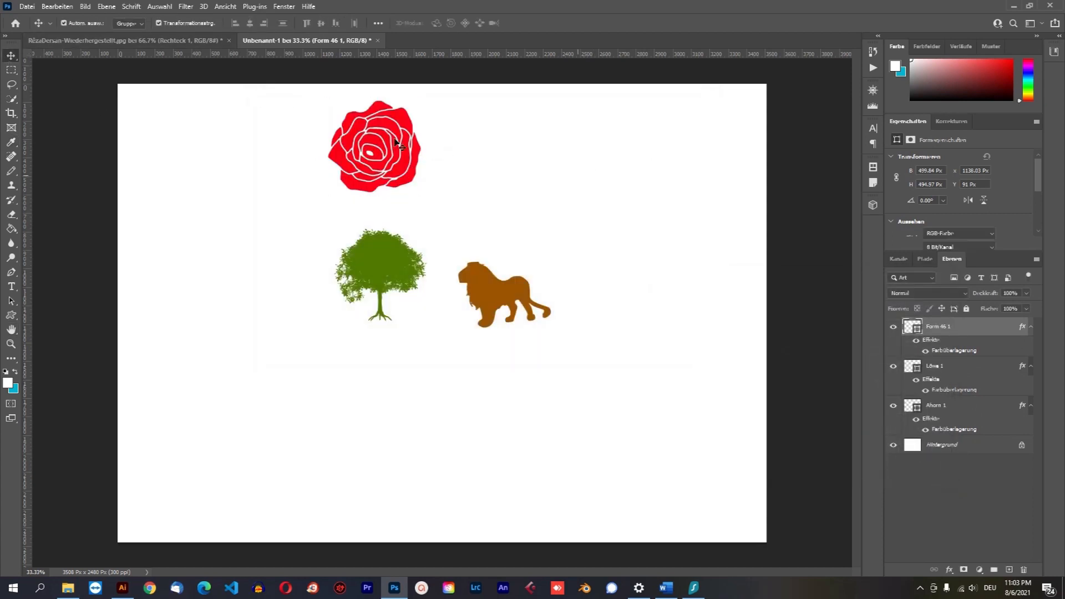
drag(398, 115, 599, 183)
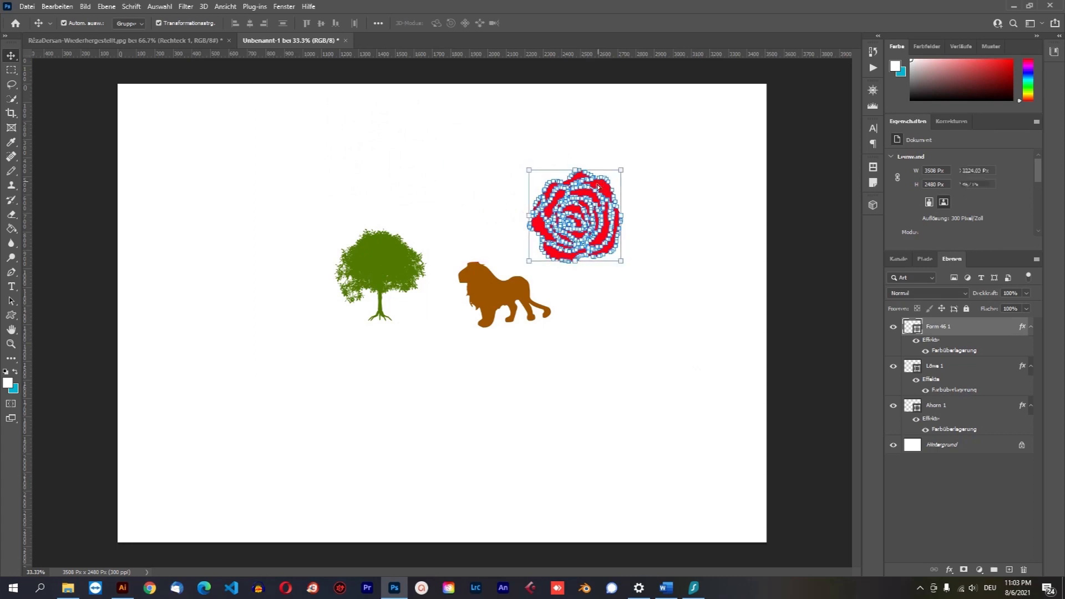
click(635, 314)
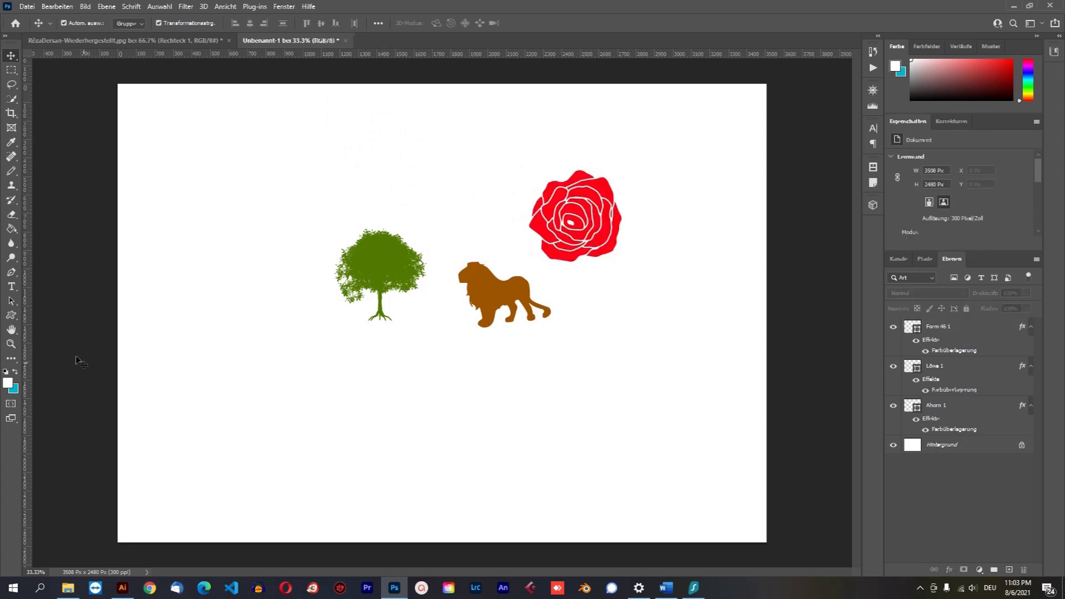
- Choose the first sailboat in the second row of the Boote group, create it at 100 × 131.34 px left of the tree, and deselect it
click(11, 314)
click(455, 24)
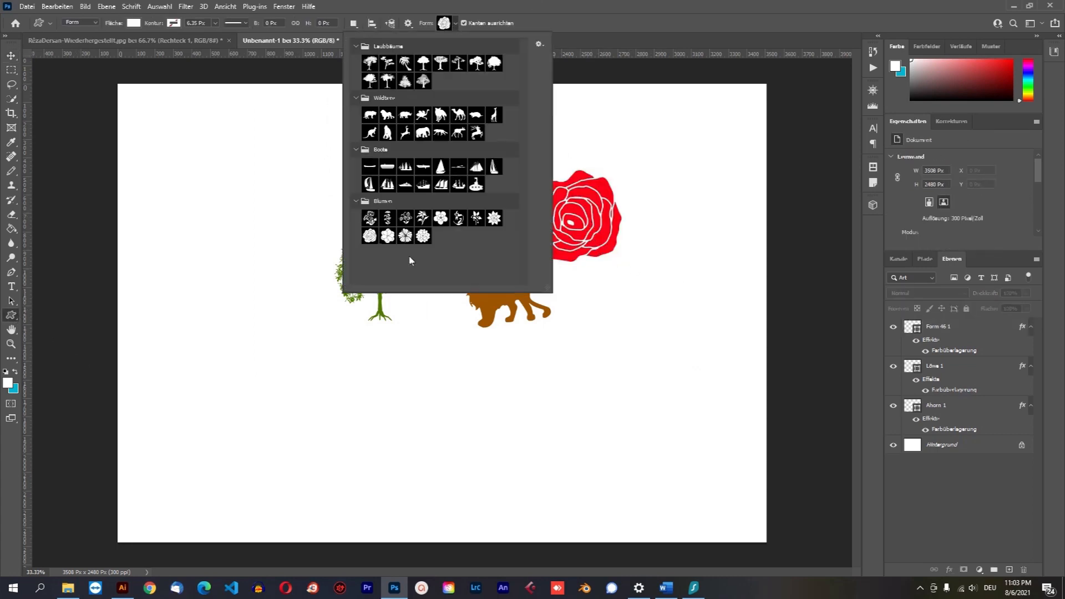
click(369, 185)
click(330, 298)
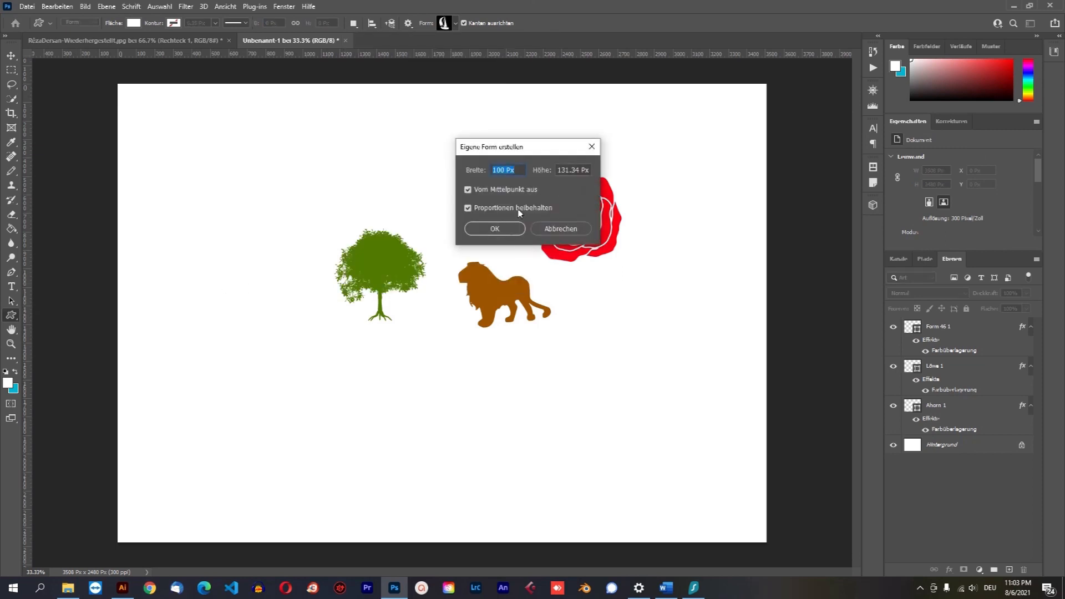
click(505, 229)
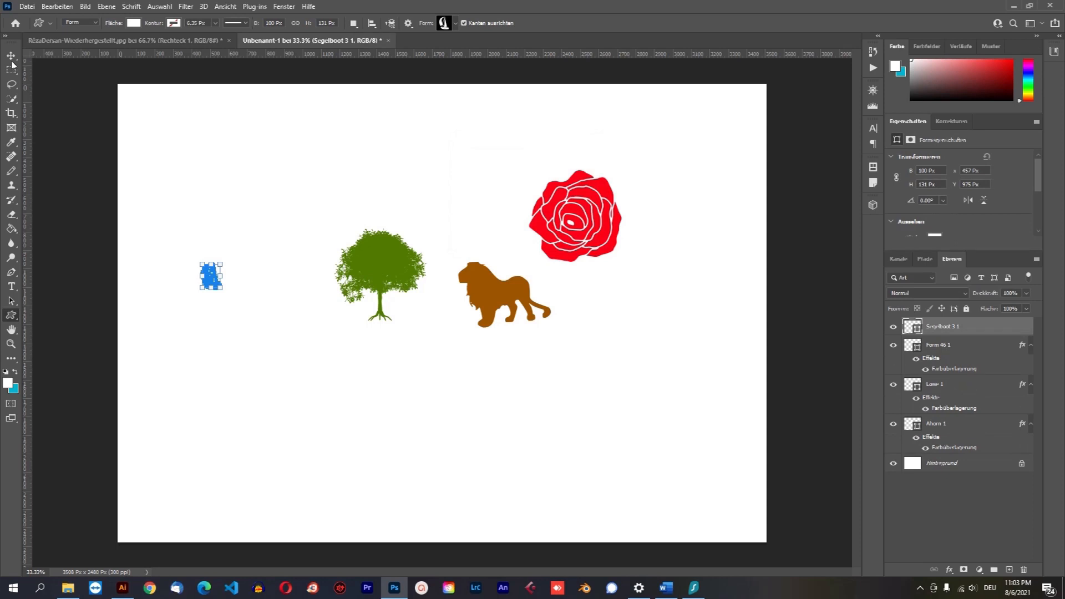
key(v)
click(260, 171)
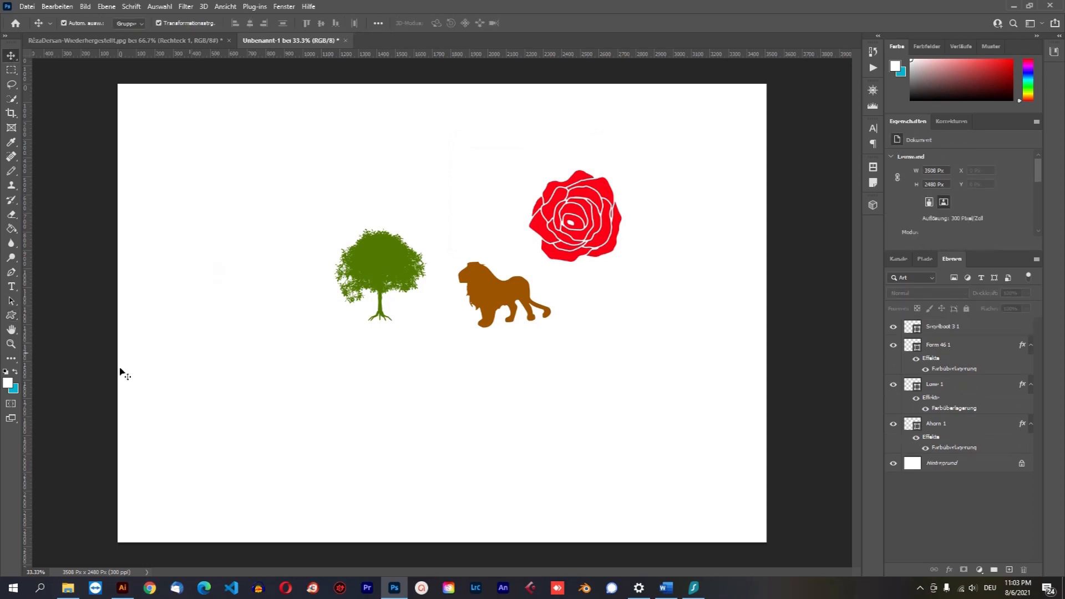
- Activate the Hand tool, switch to the Rotate View tool, try rotating the canvas view and reset it to 0°
click(12, 331)
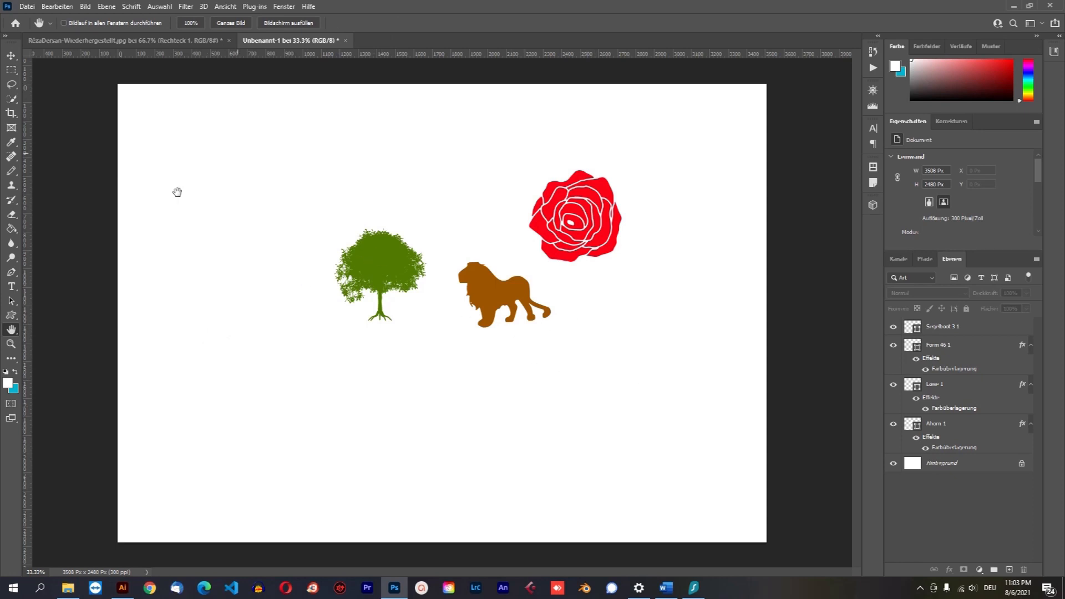
click(12, 331)
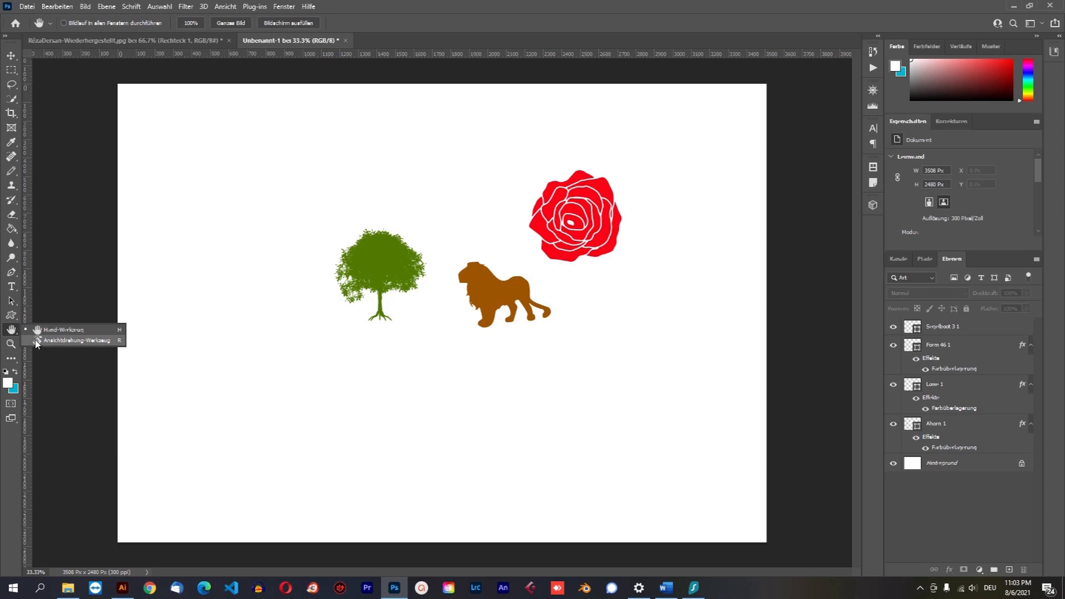
click(37, 341)
drag(398, 246, 309, 227)
key(Escape)
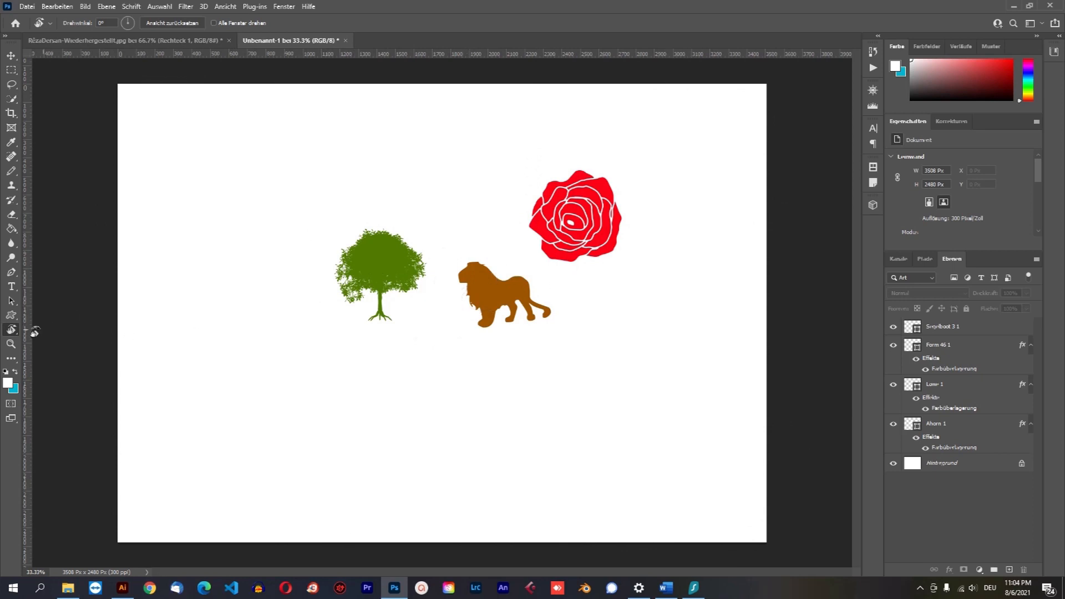
- Activate the Zoom tool and magnify the green tree to 200%
click(11, 345)
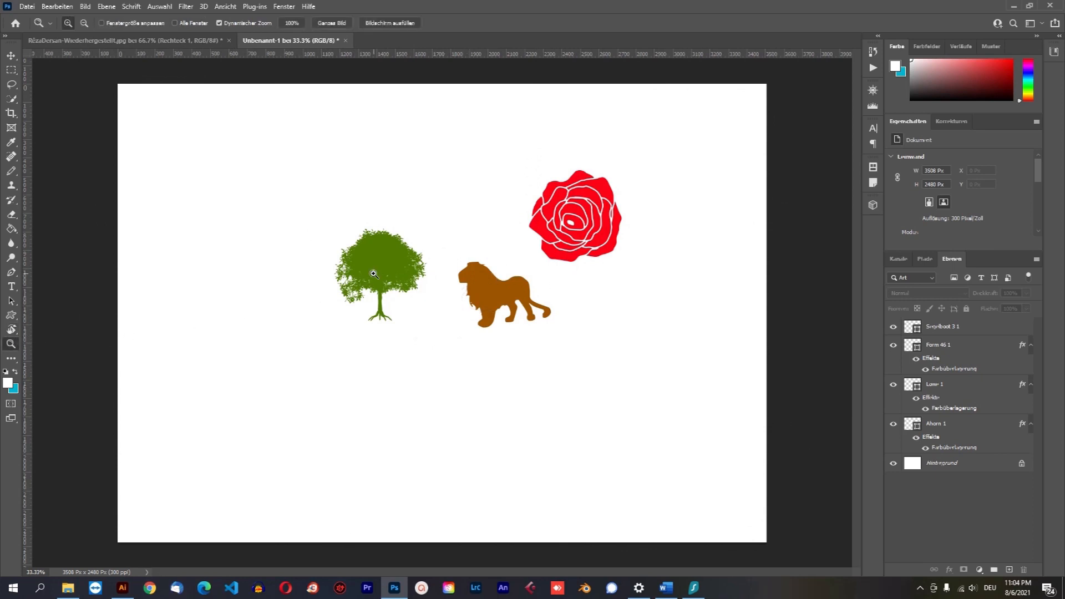
click(374, 273)
click(406, 260)
click(405, 259)
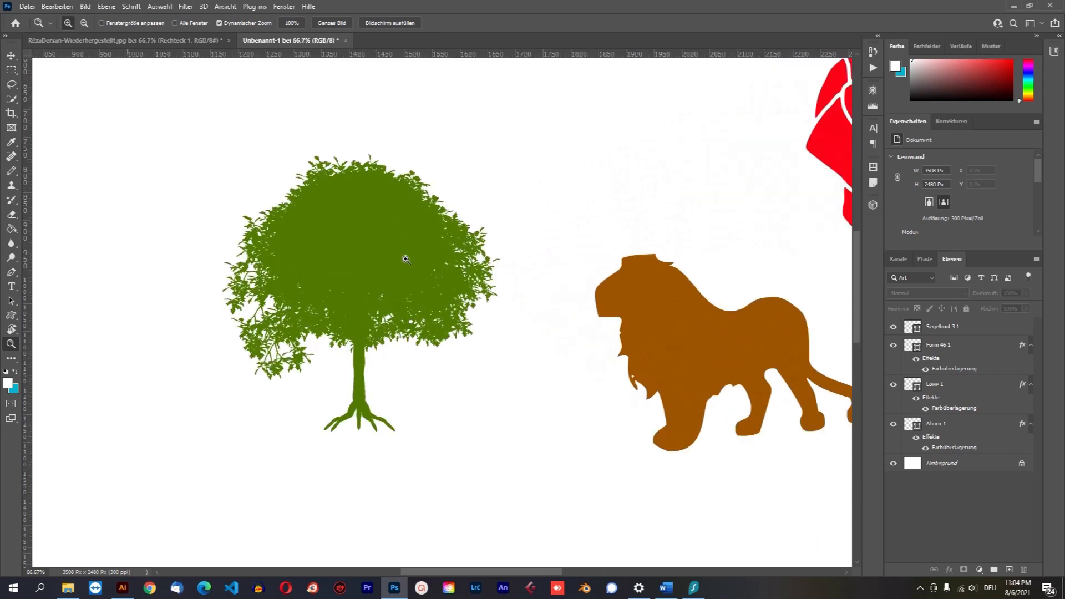
click(373, 248)
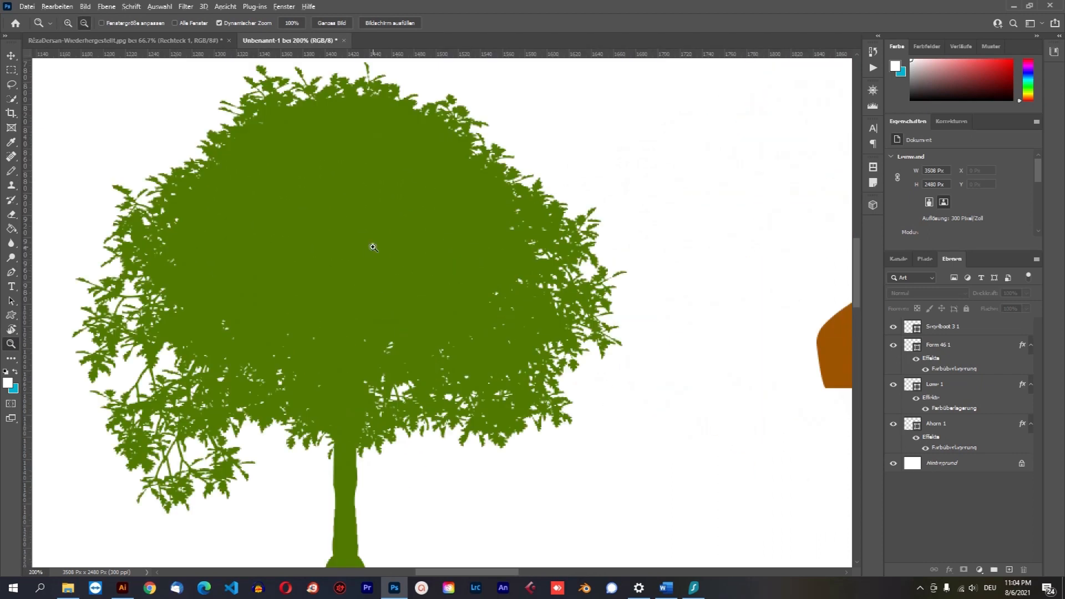
- Zoom out from the tree to 25% so that the whole canvas fits in view
alt+click(373, 246)
alt+click(382, 243)
click(393, 241)
alt+click(394, 242)
alt+click(419, 272)
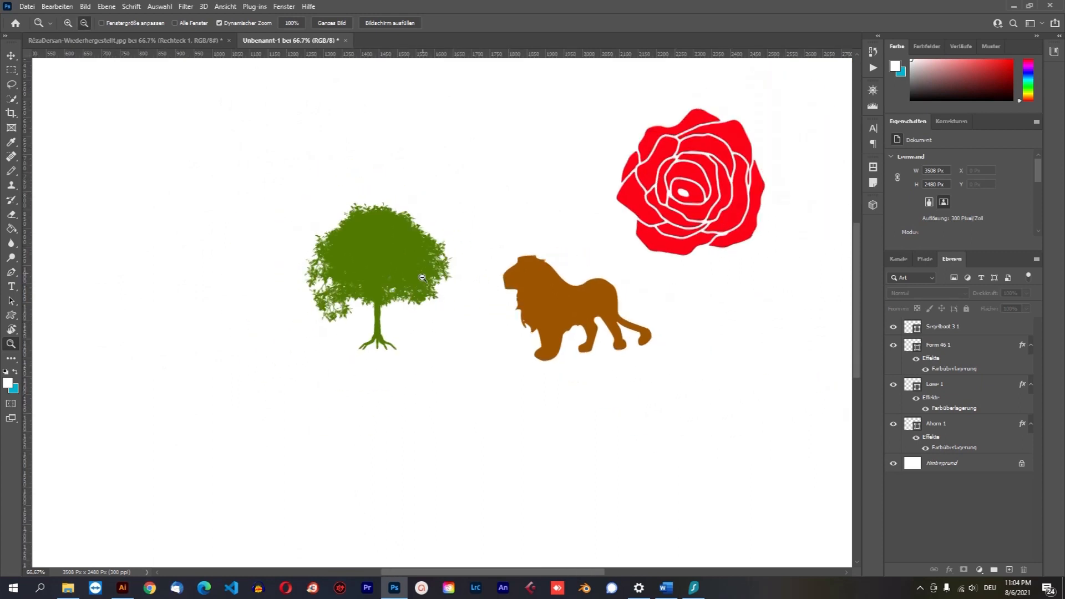
alt+click(413, 290)
alt+click(414, 289)
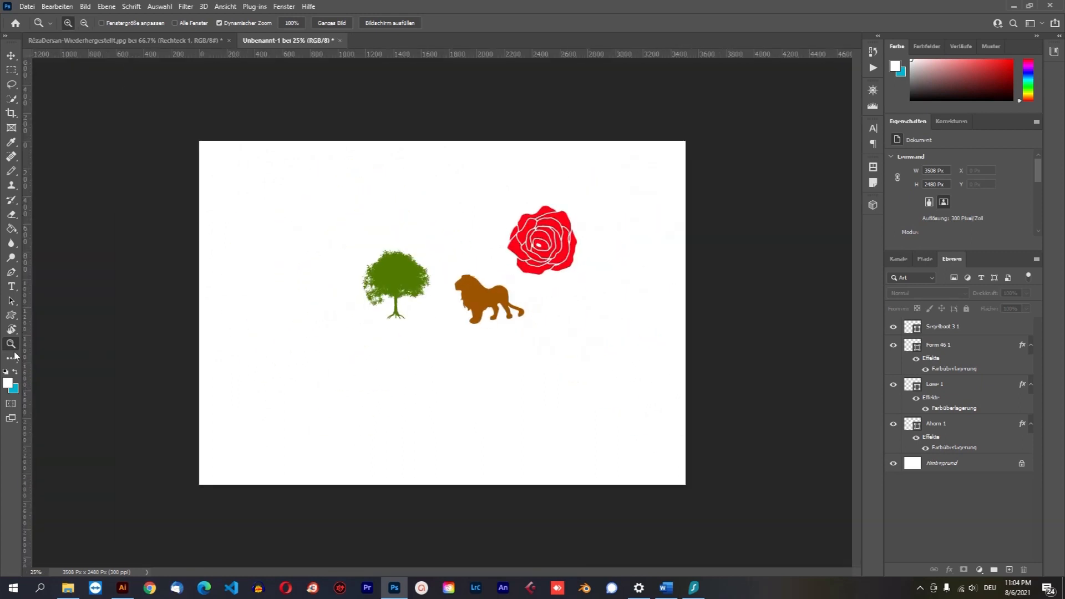
- Open the toolbar customization dialog, look through its full list of tools and shortcuts, and cancel it without changes
click(11, 360)
click(11, 362)
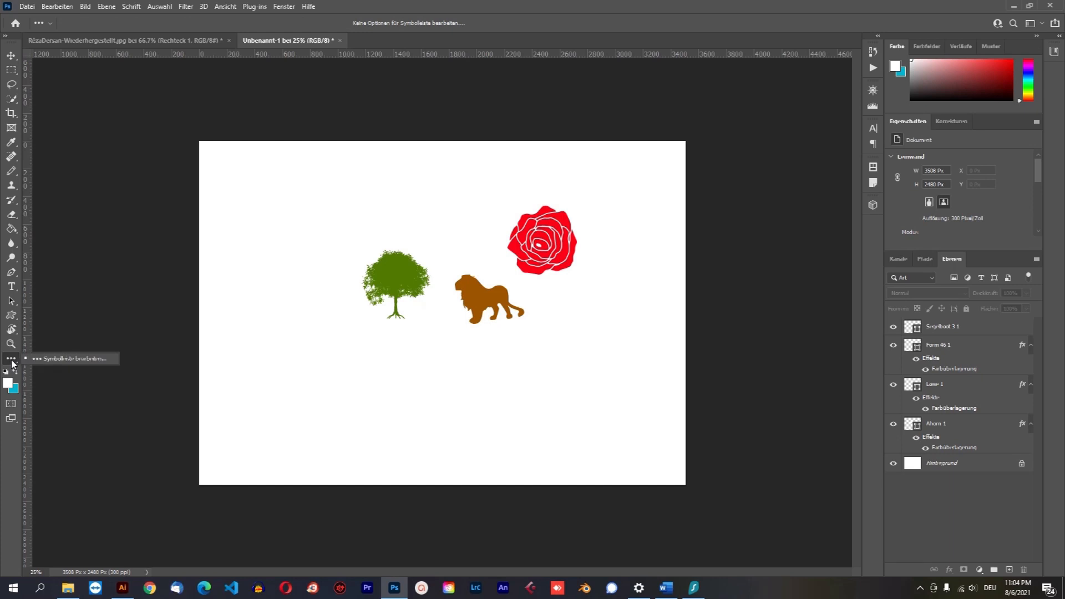
click(57, 360)
scroll(284, 301, down, 10)
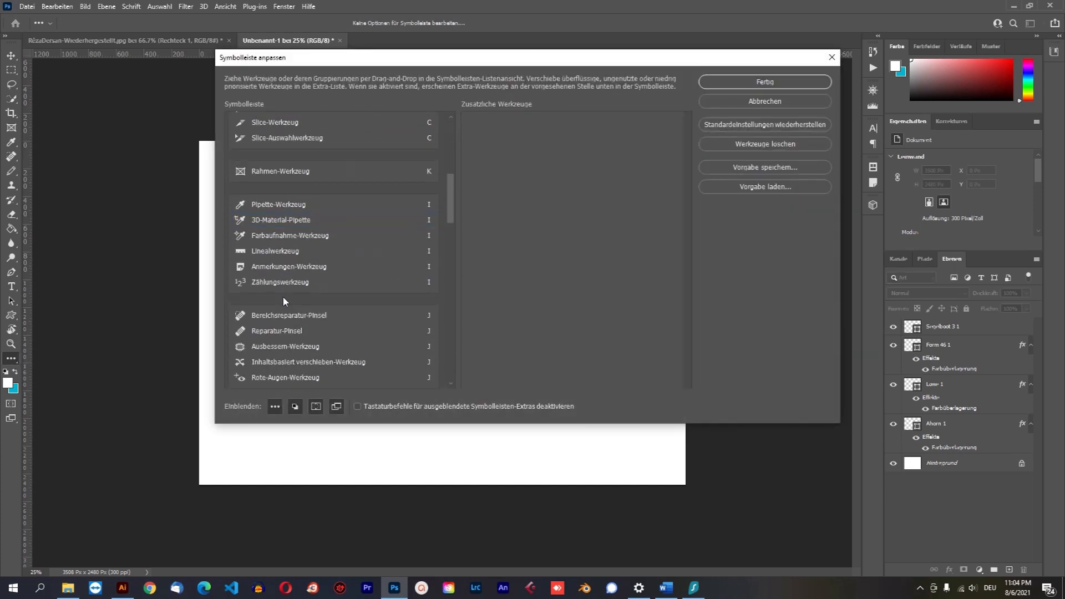
scroll(283, 301, up, 3)
scroll(309, 290, down, 4)
scroll(309, 288, down, 8)
scroll(293, 343, down, 8)
scroll(277, 346, down, 8)
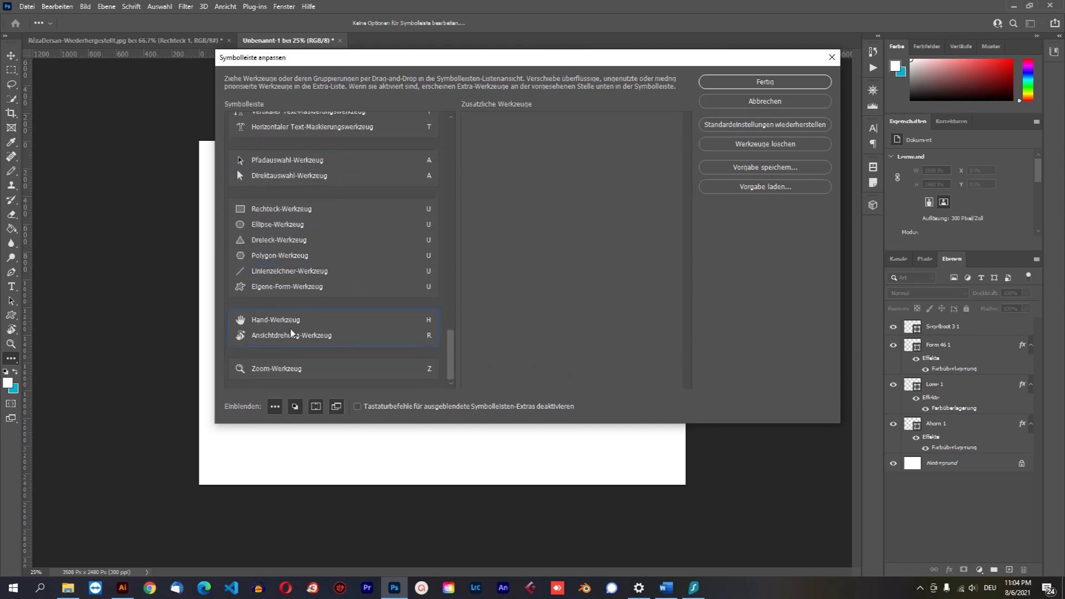
scroll(391, 299, up, 4)
mouse_move(452, 325)
mouse_down()
mouse_move(455, 137)
mouse_move(450, 161)
mouse_up()
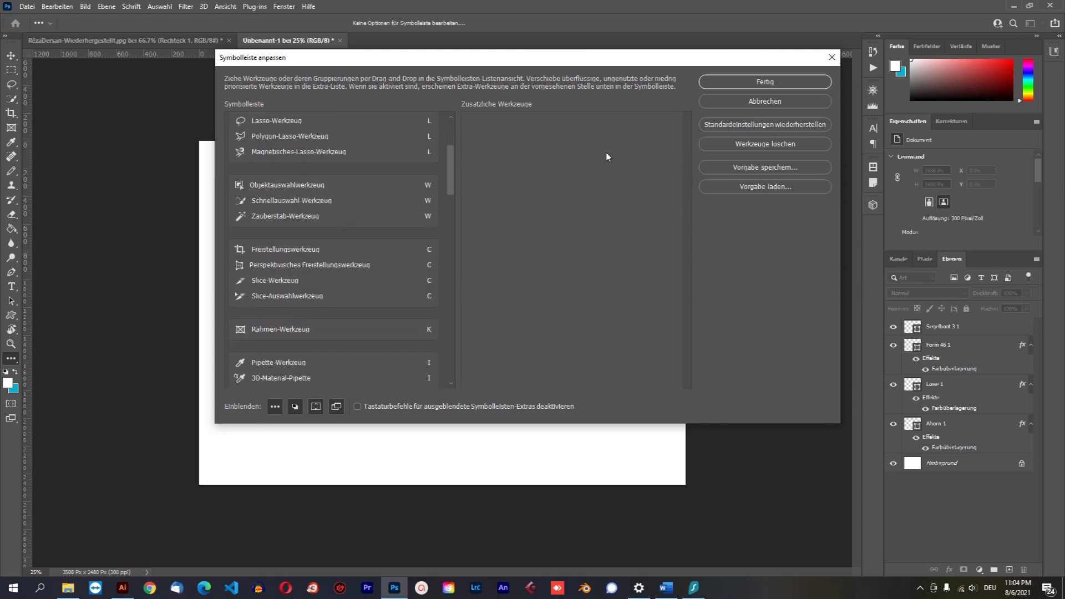
click(766, 103)
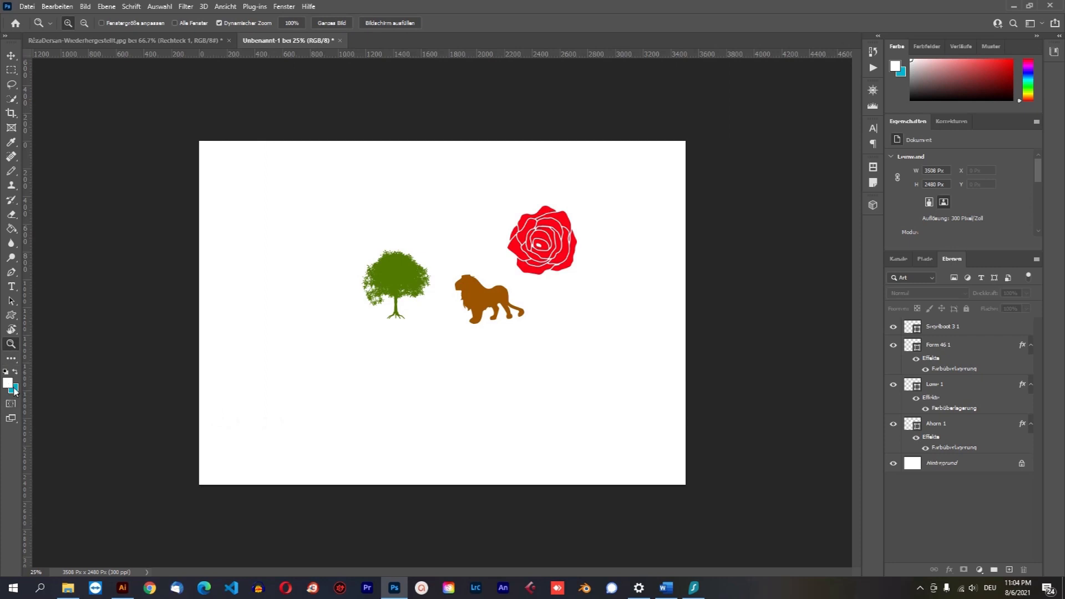
- Activate the Move tool, switch to the lesson outline document, and deselect its red rectangle layer
click(11, 56)
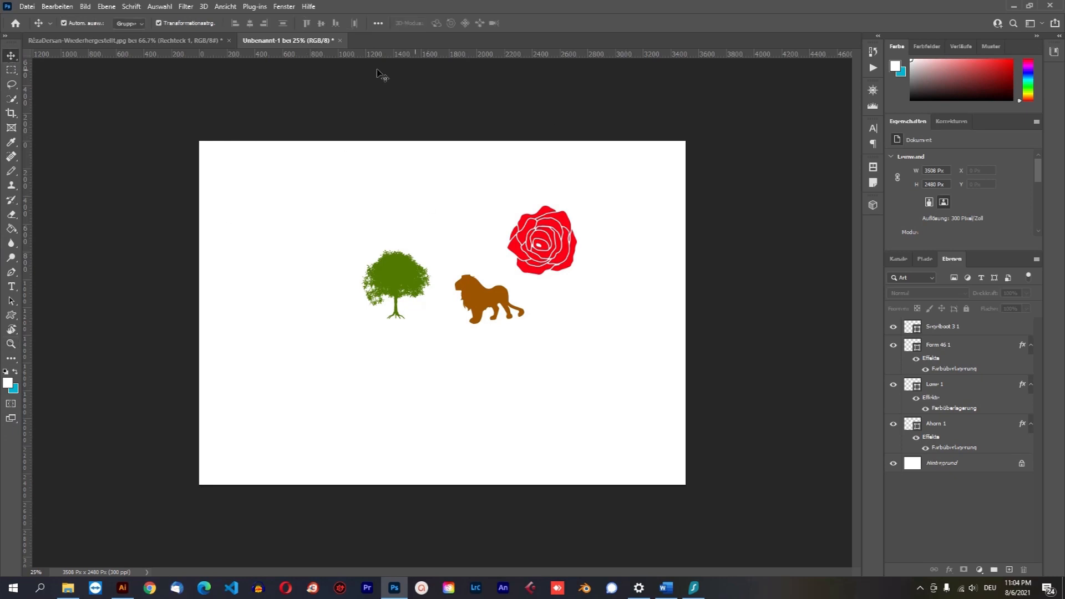
click(145, 41)
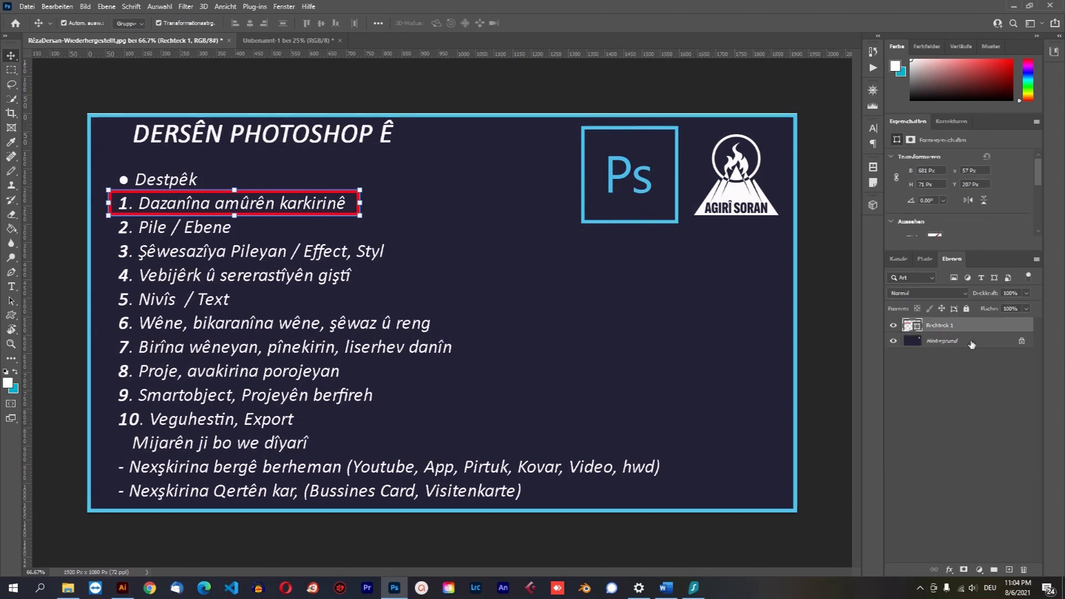
click(941, 399)
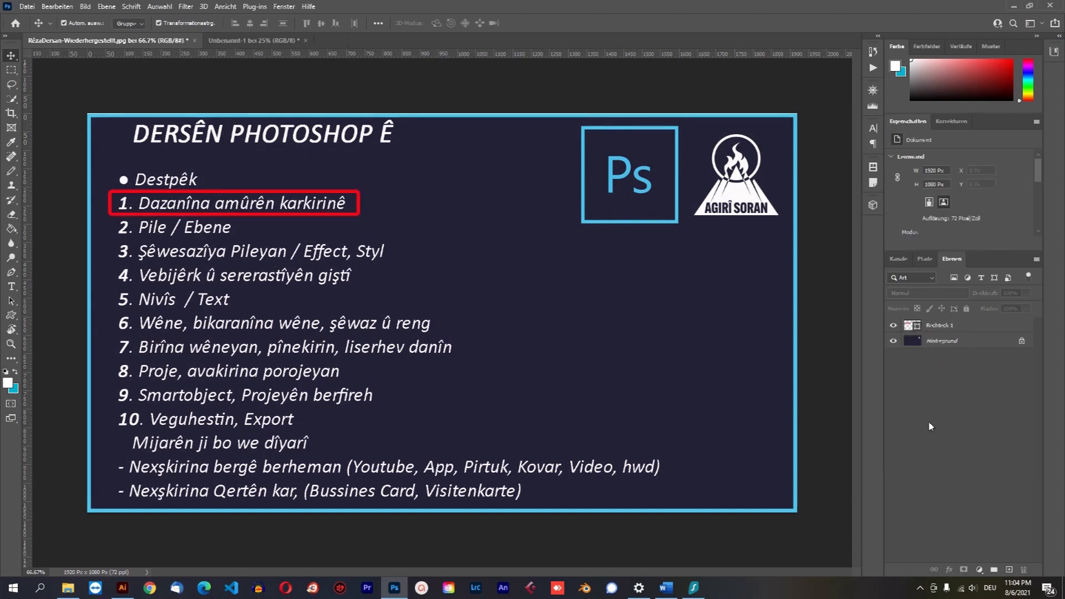